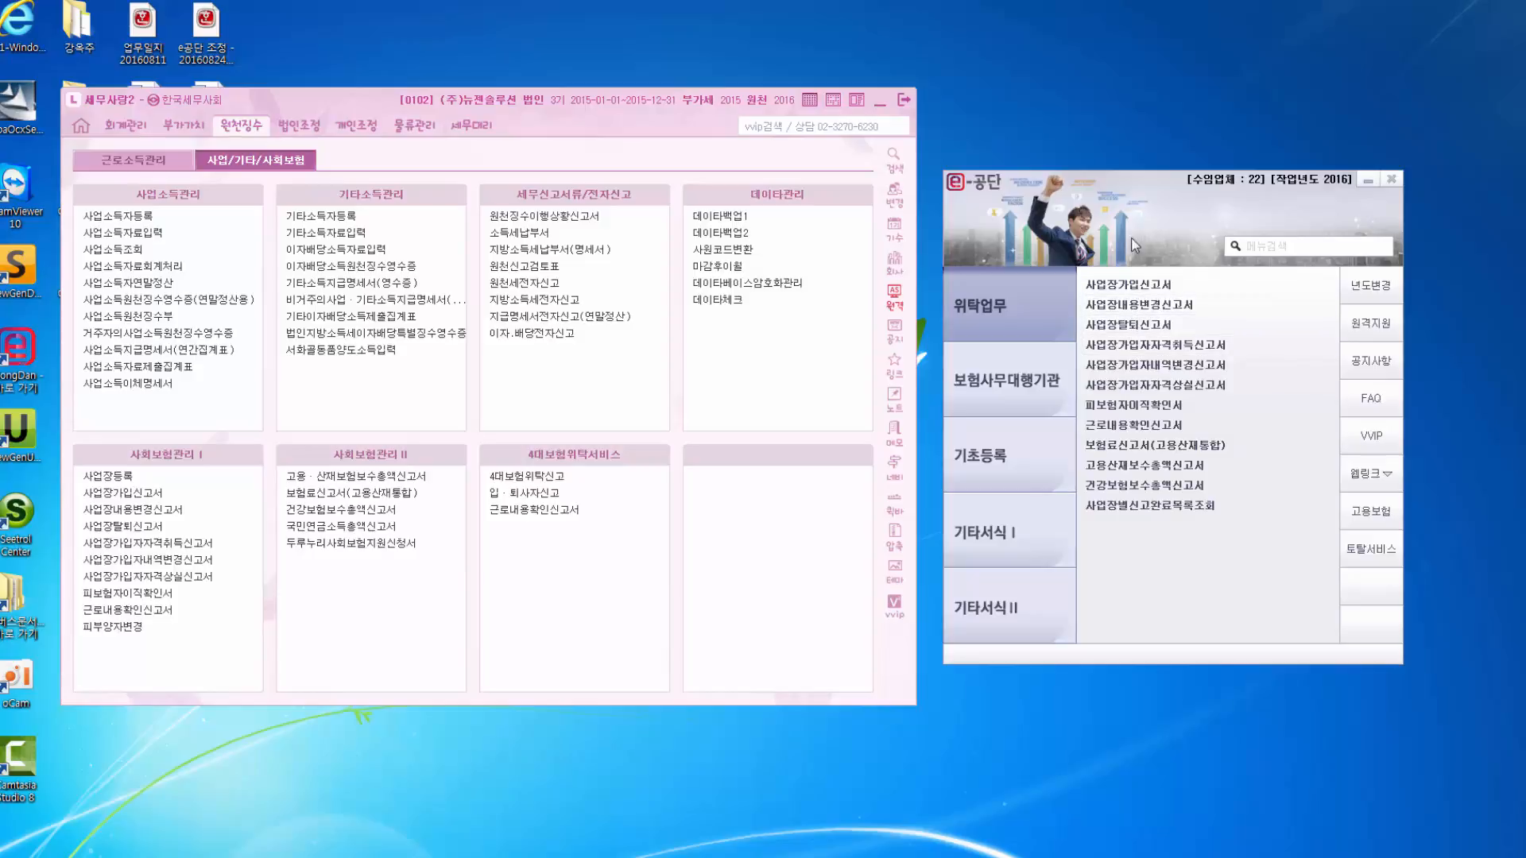
# Open the [7007] 사업장가입신고서 form from e-공단's 위탁업무 list.
pyautogui.moveTo(1122, 212); pyautogui.dragTo(1110, 207)
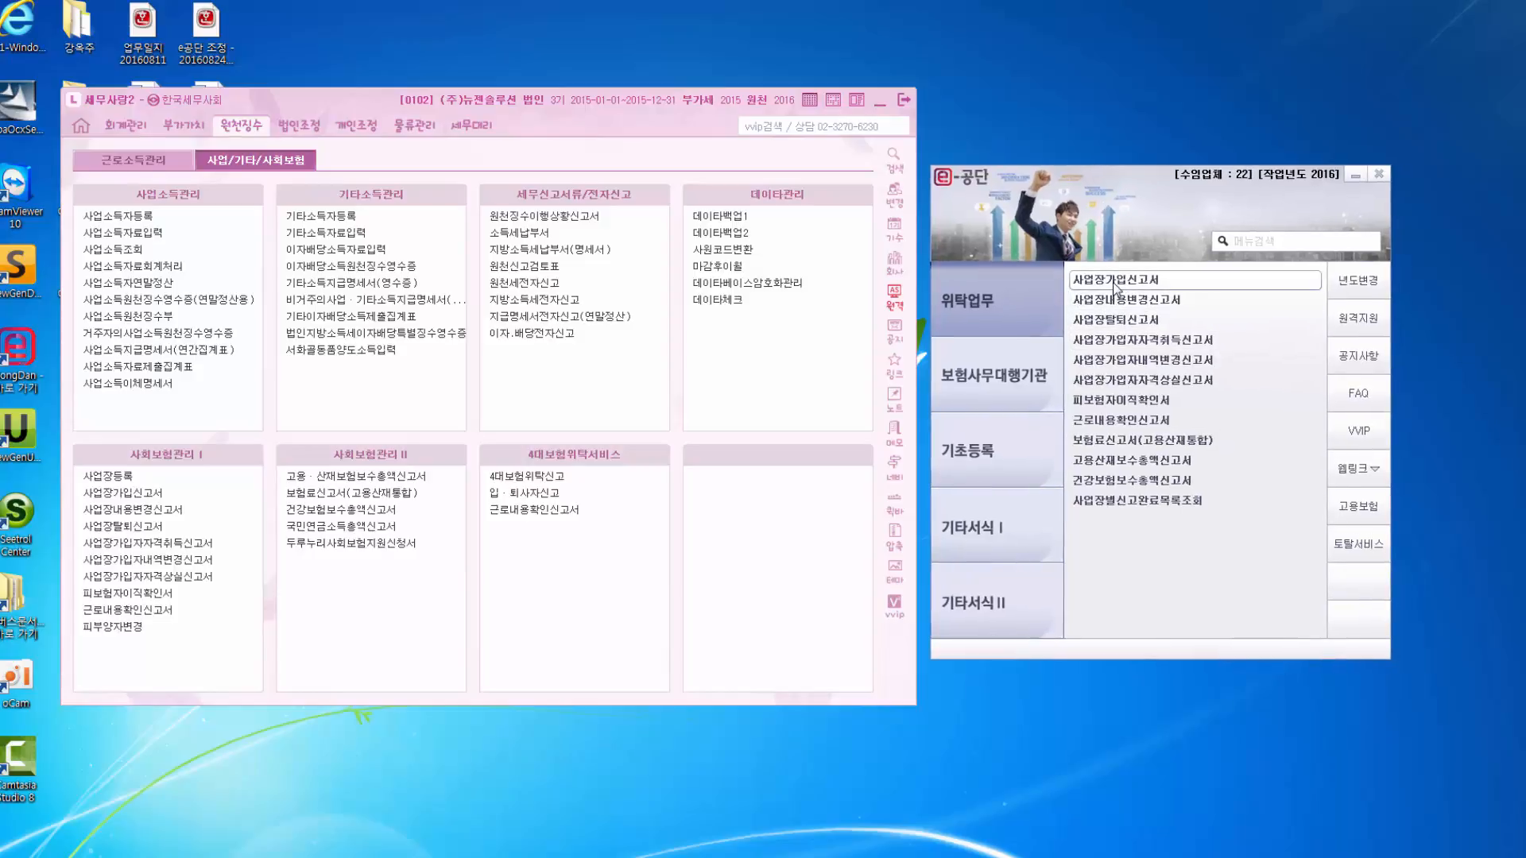
pyautogui.click(1115, 279)
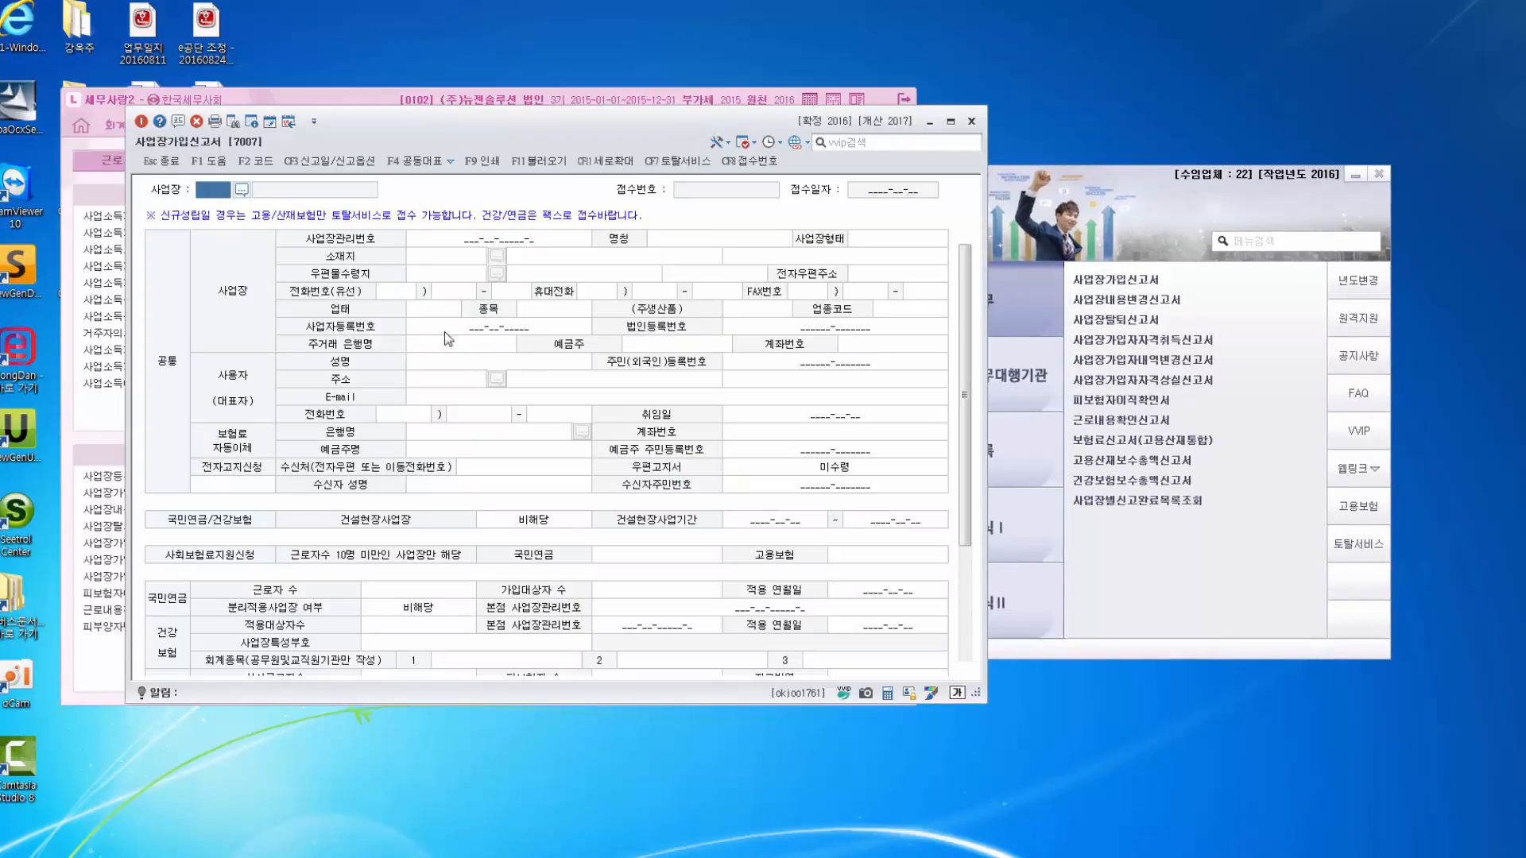
# Move the 사업장가입신고서 window aside and switch between it and the e-공단 위탁업무 list.
pyautogui.moveTo(484, 122); pyautogui.dragTo(492, 98)
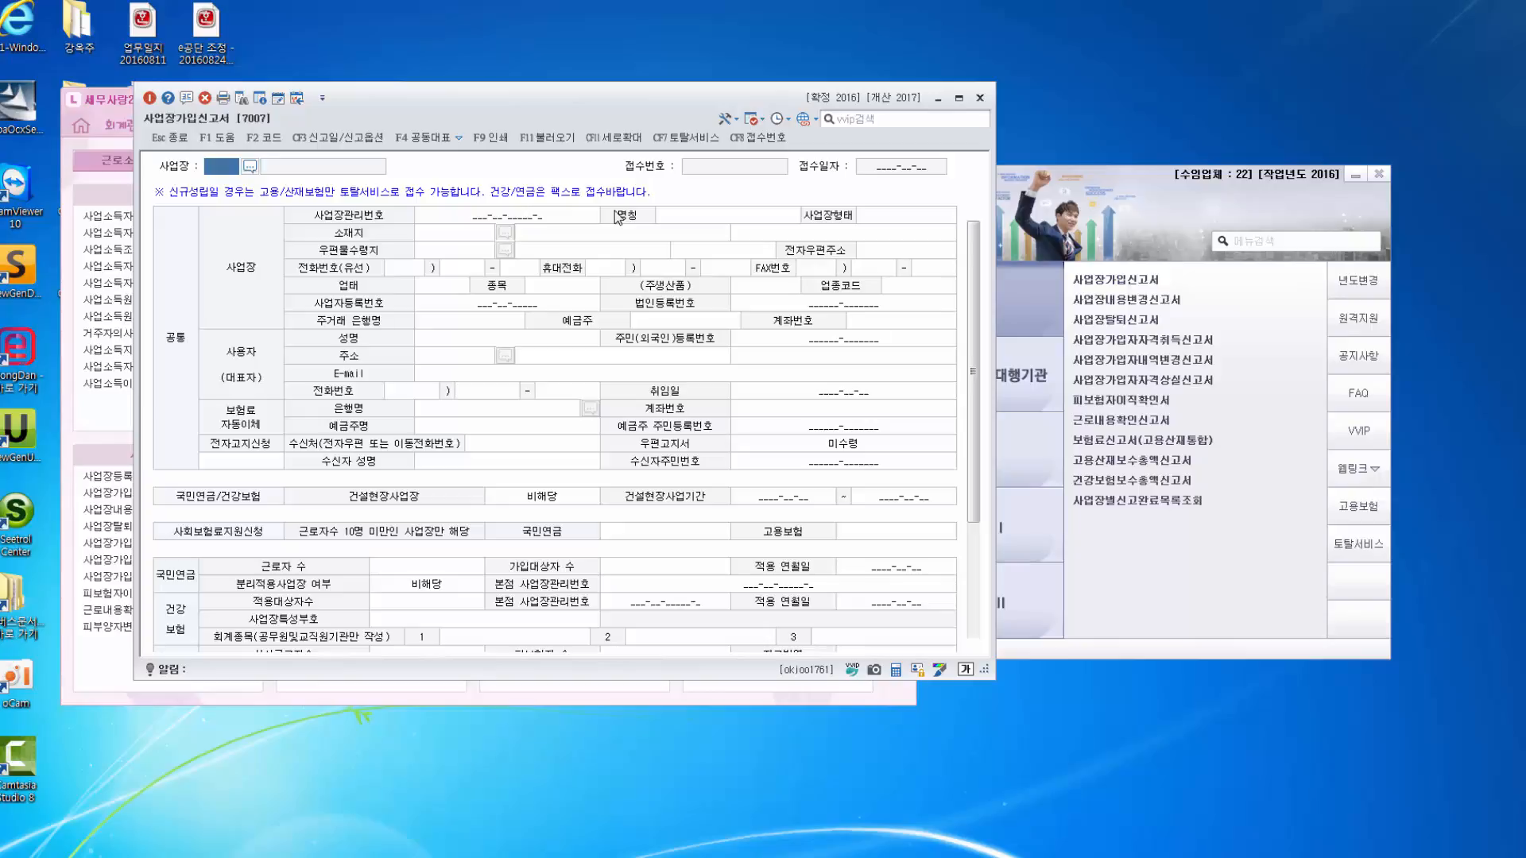
pyautogui.click(1102, 207)
pyautogui.click(978, 312)
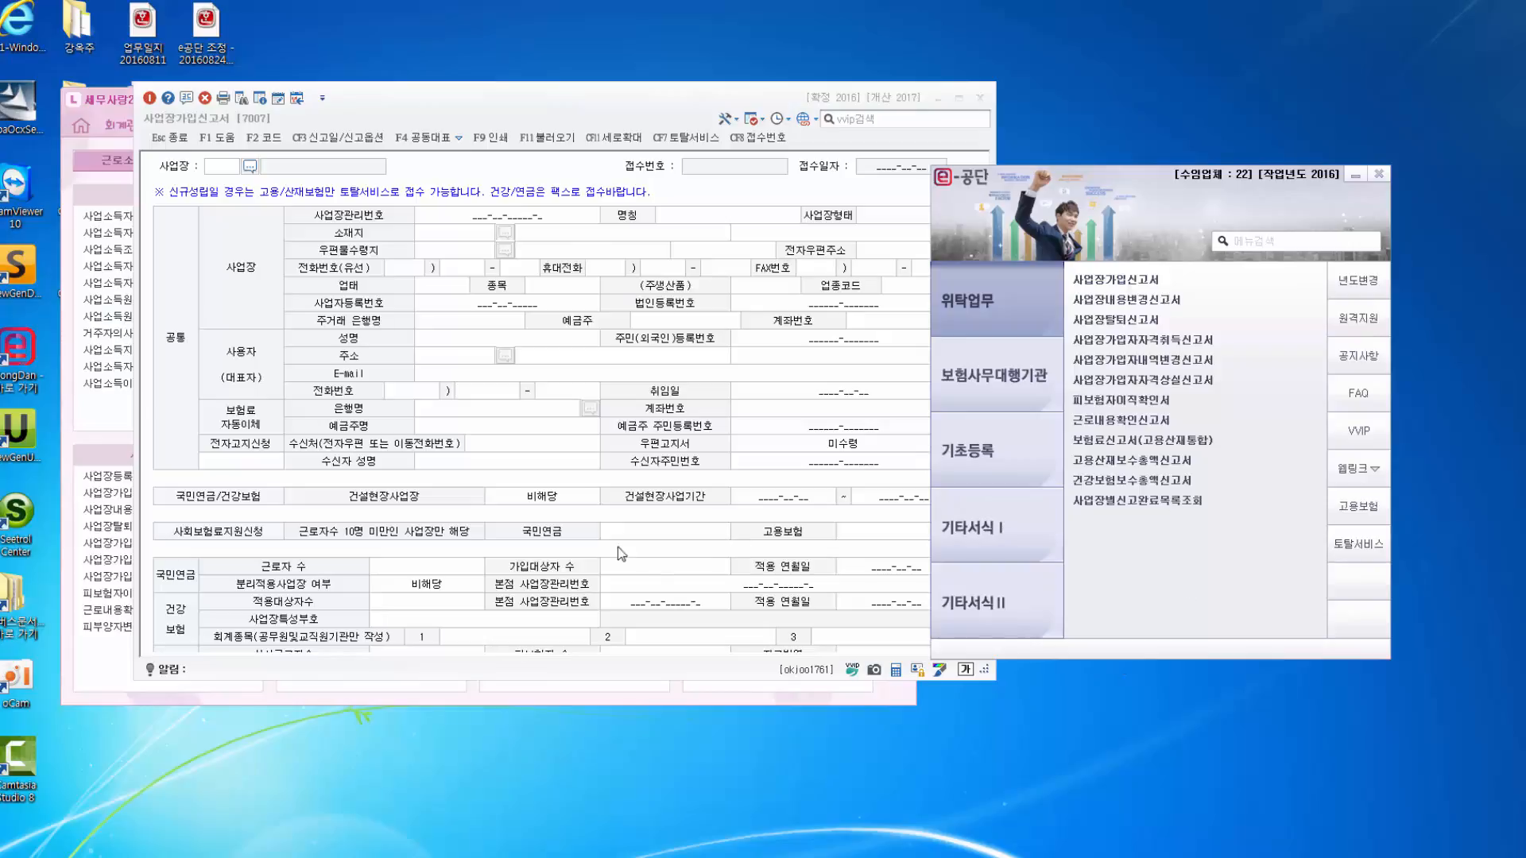
pyautogui.click(533, 446)
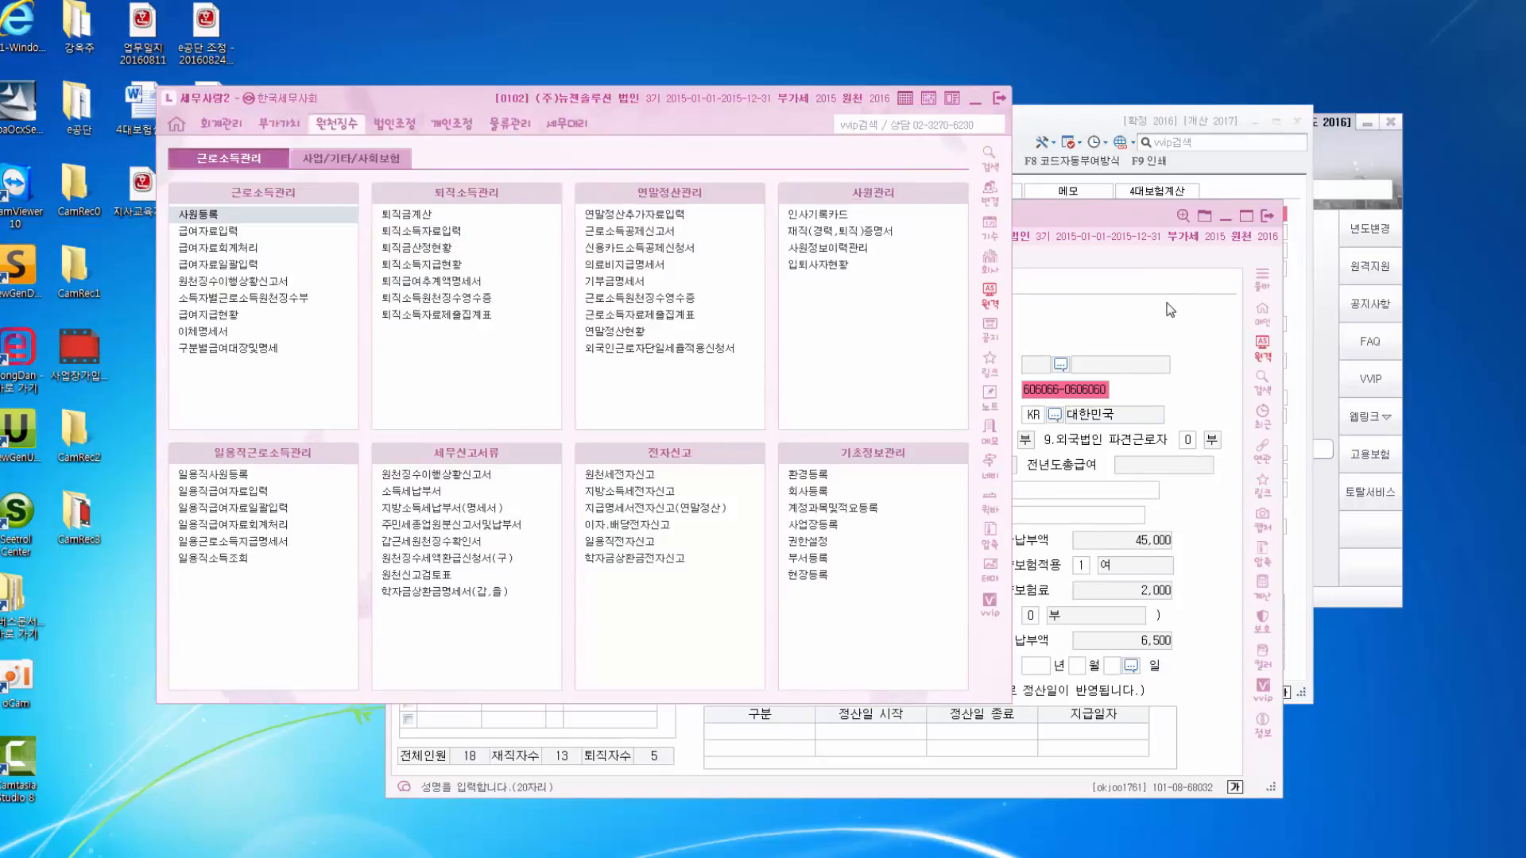
# Review 사원1 (wage 1,000,000) and 사원2 (wage 2,000,000) in 사원등록.
pyautogui.click(1030, 231)
pyautogui.moveTo(993, 221); pyautogui.dragTo(733, 169)
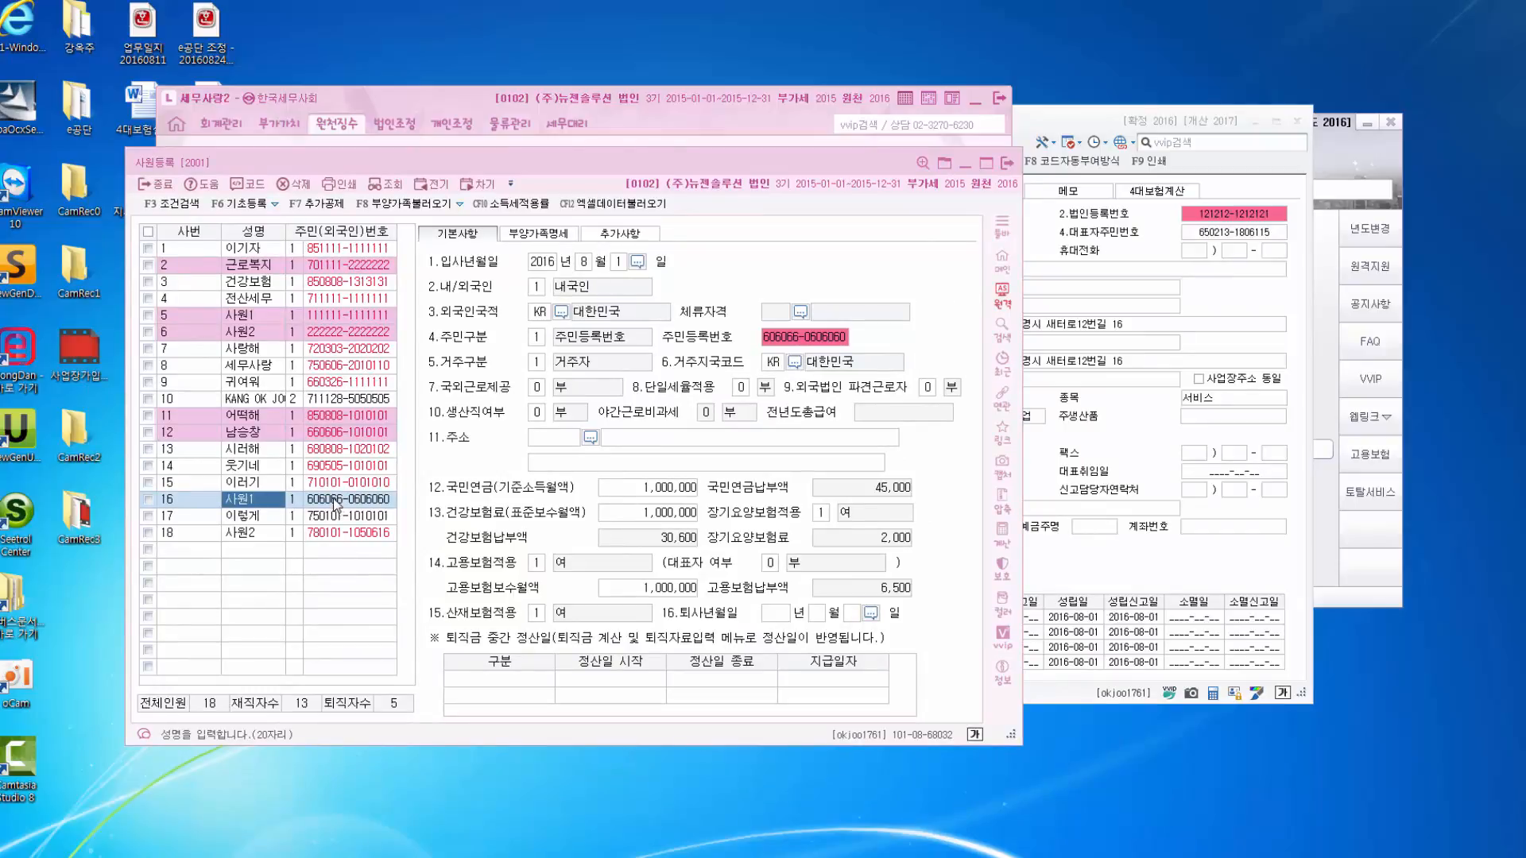
pyautogui.click(342, 534)
pyautogui.click(337, 502)
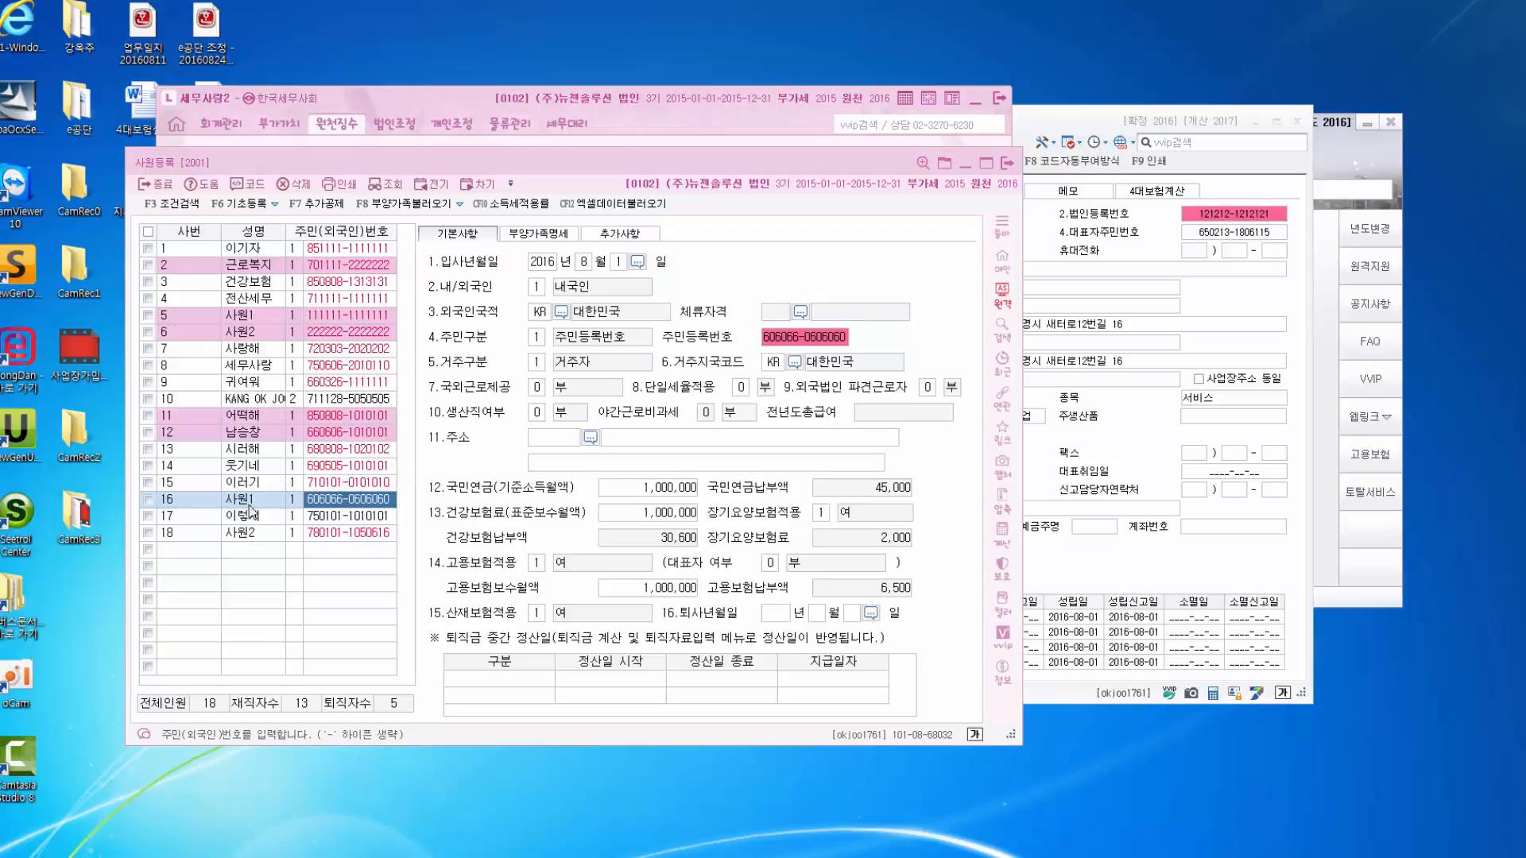
pyautogui.click(251, 532)
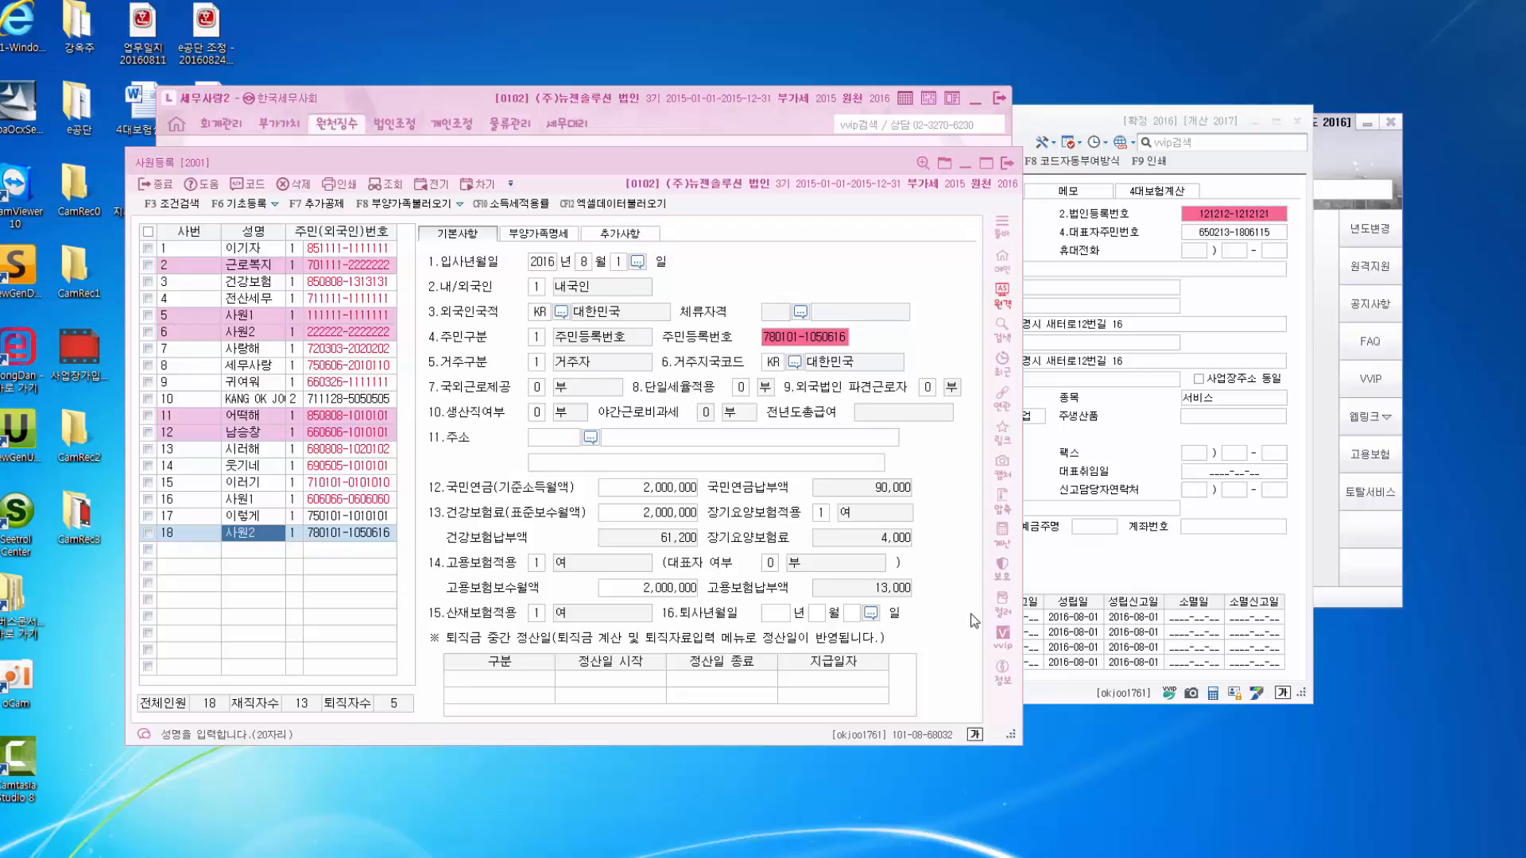
pyautogui.click(1198, 571)
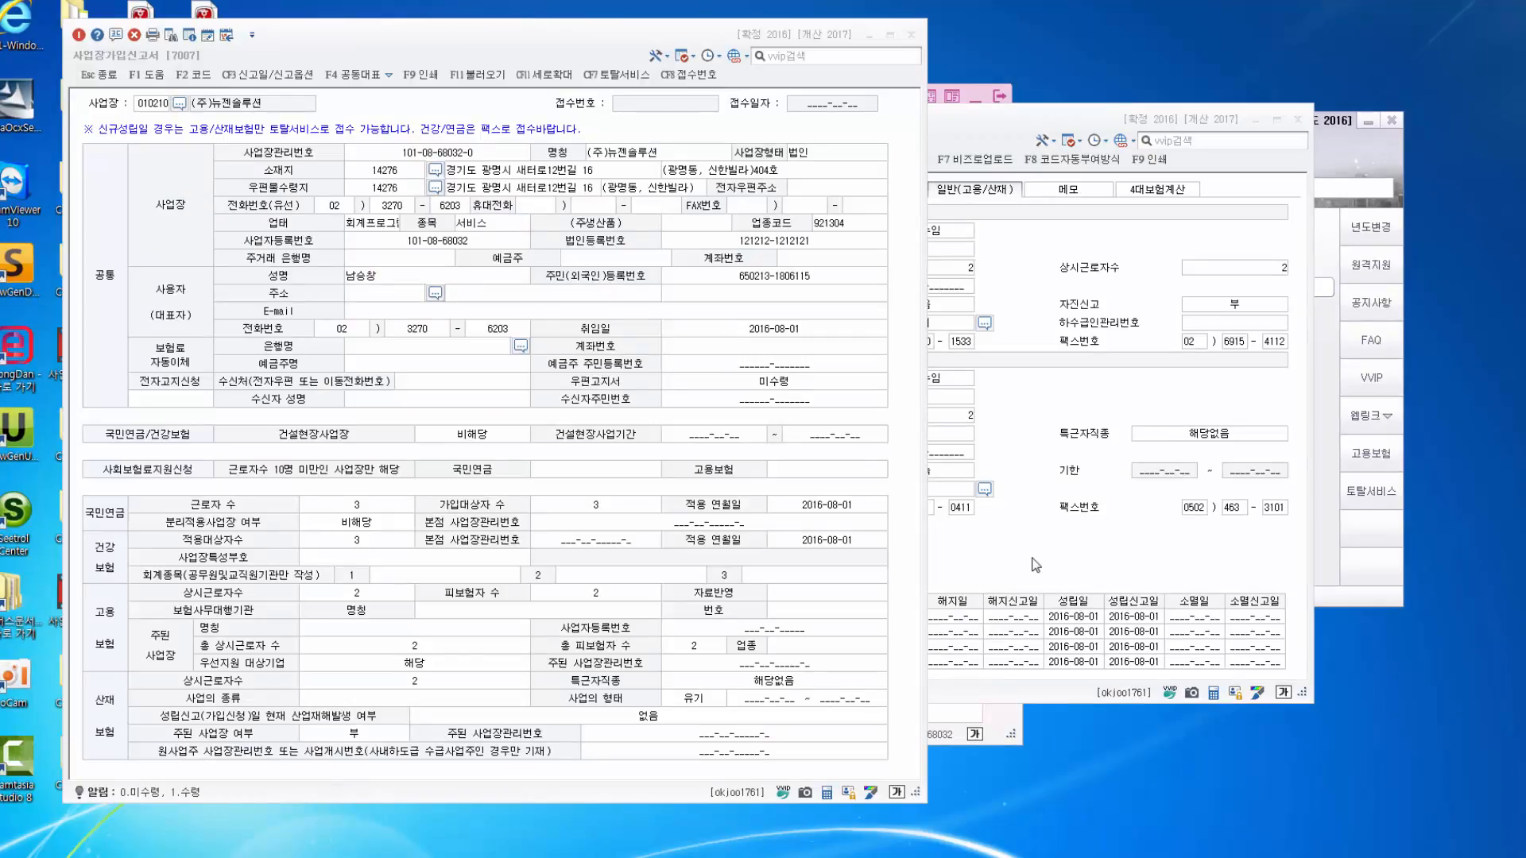
# Close the filled [7007] report, reopen a blank 사업장가입신고서, and stretch it taller.
pyautogui.click(688, 370)
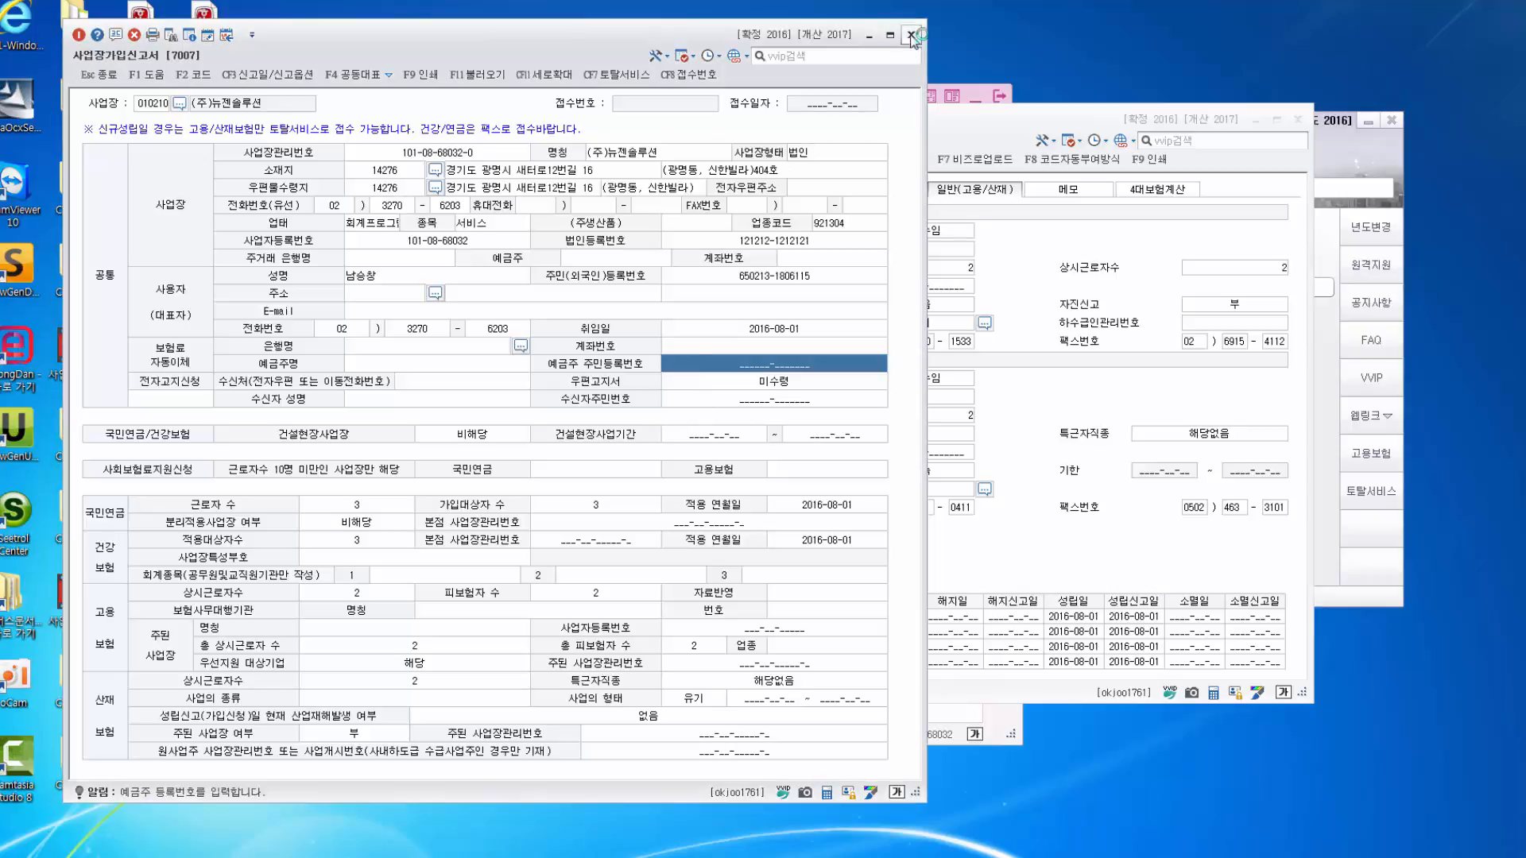
pyautogui.click(911, 34)
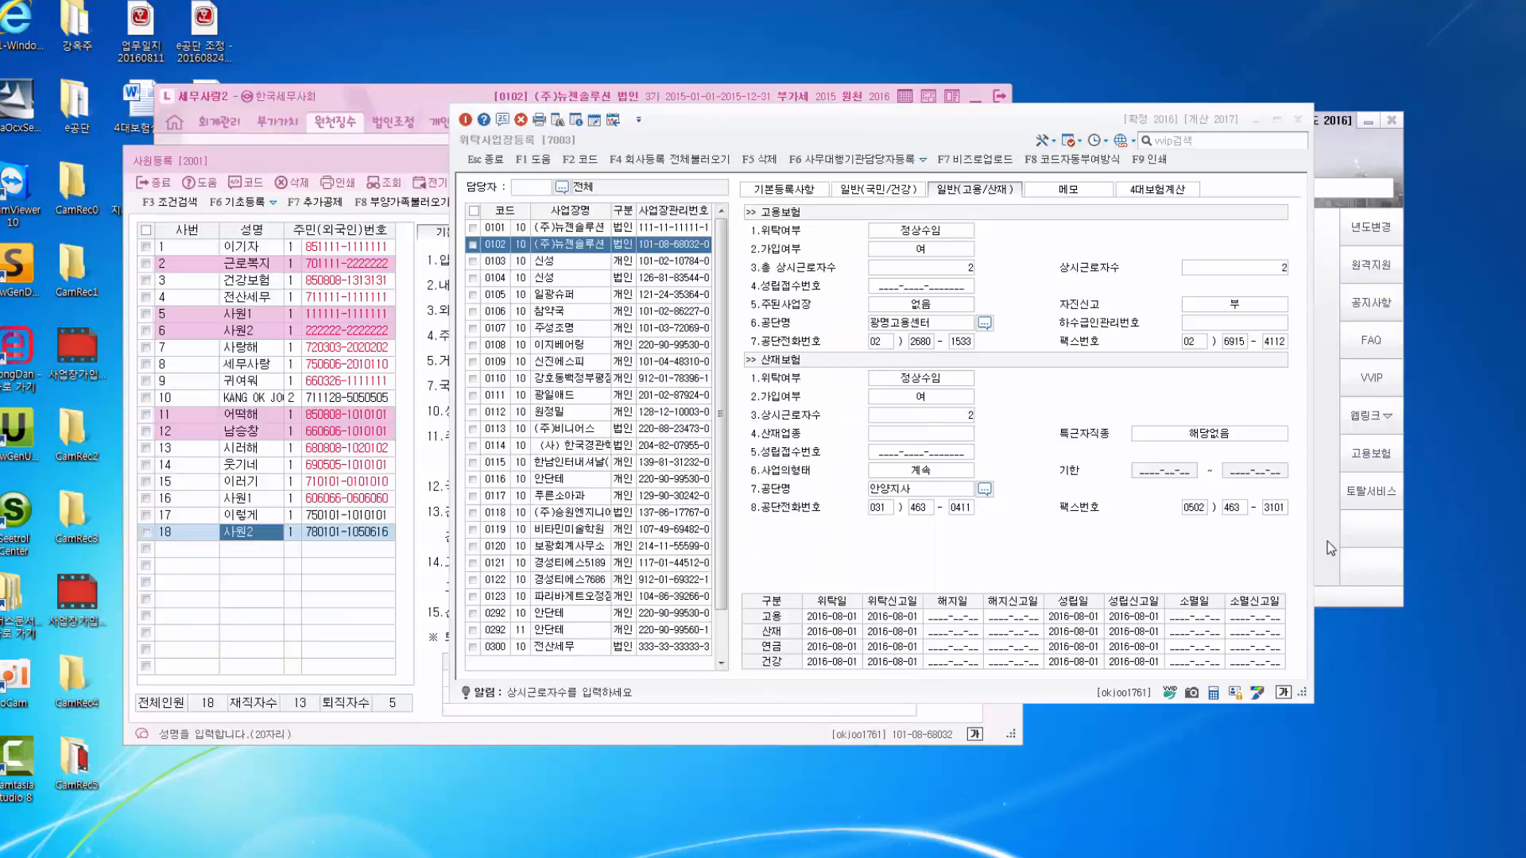
pyautogui.click(1328, 541)
pyautogui.click(1041, 256)
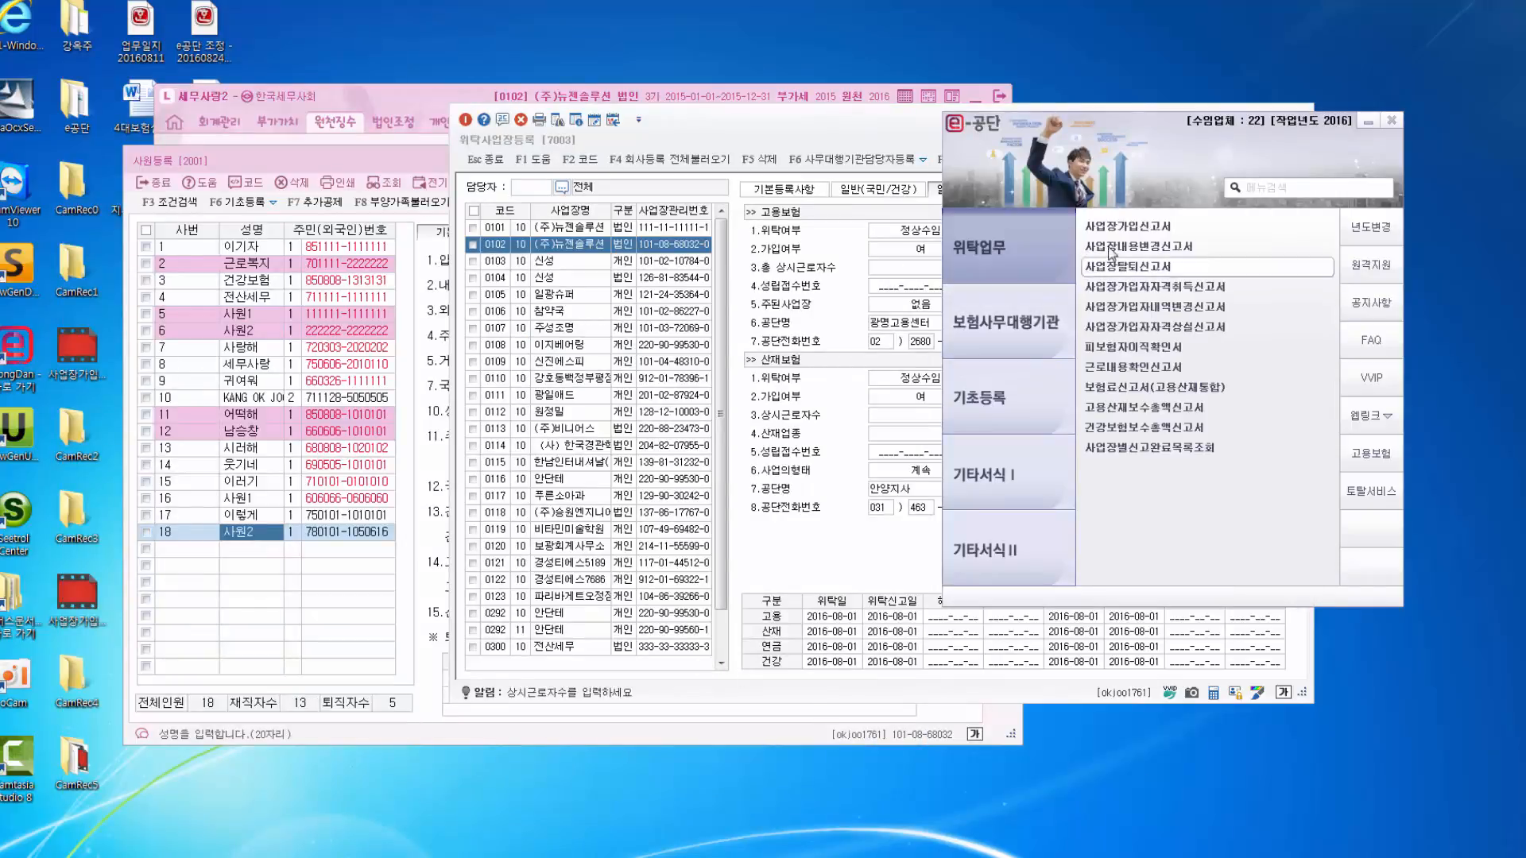
pyautogui.click(1128, 226)
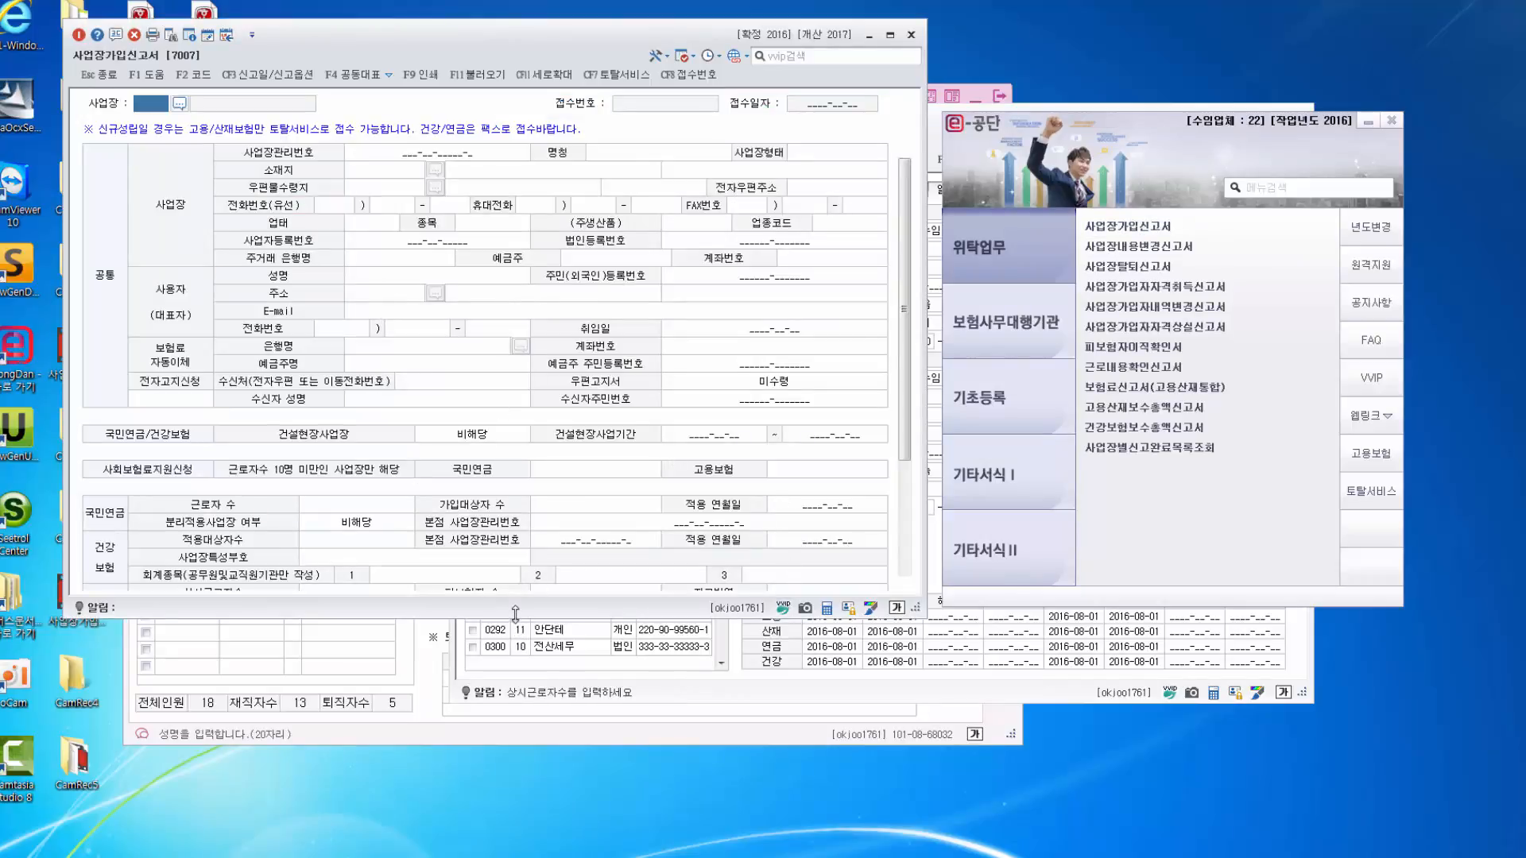
pyautogui.moveTo(515, 618); pyautogui.dragTo(496, 792)
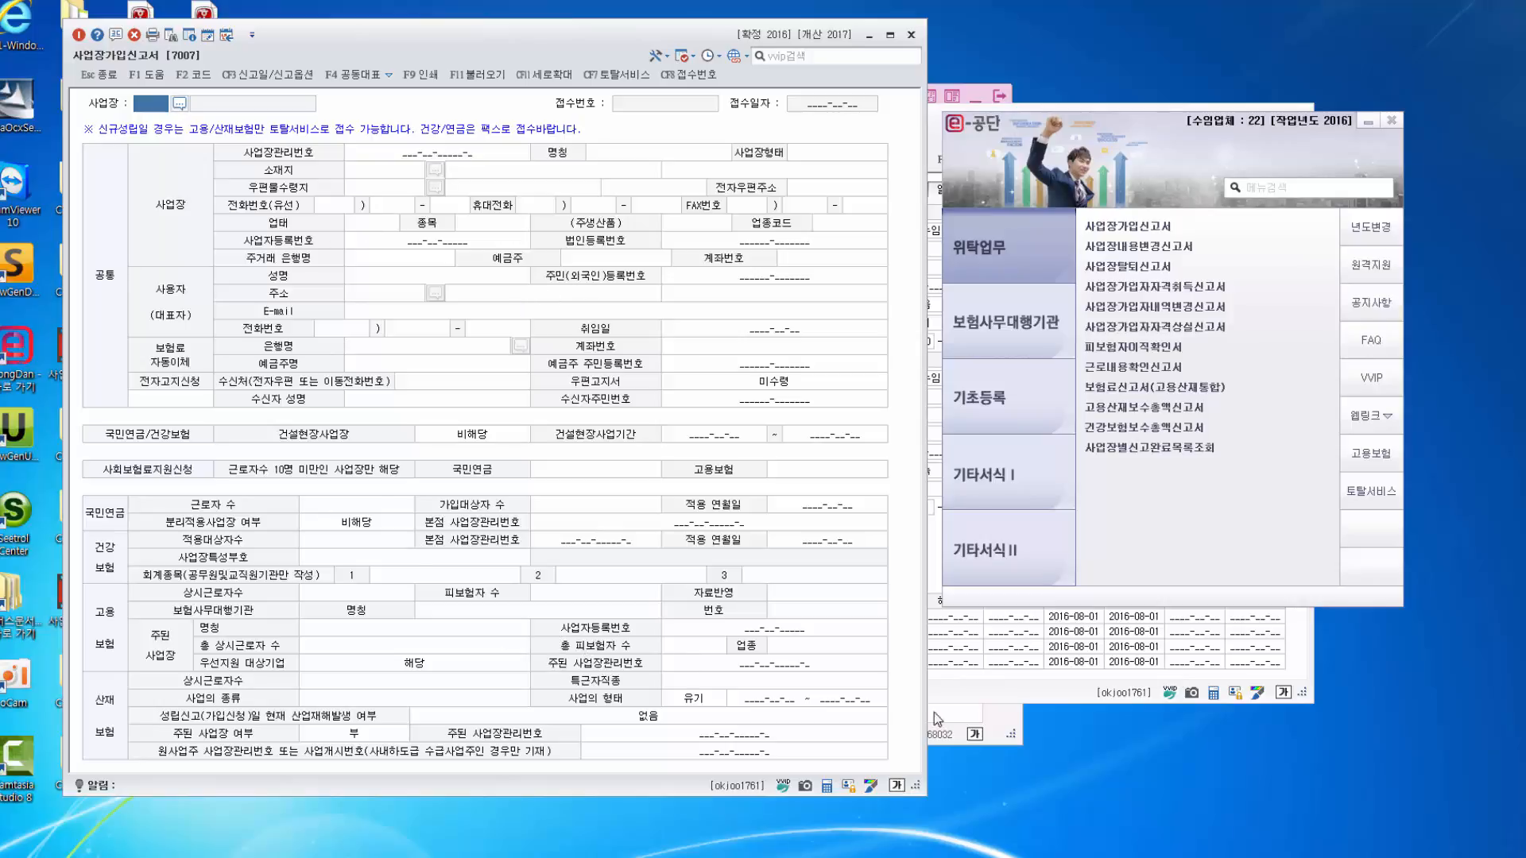
pyautogui.click(1023, 692)
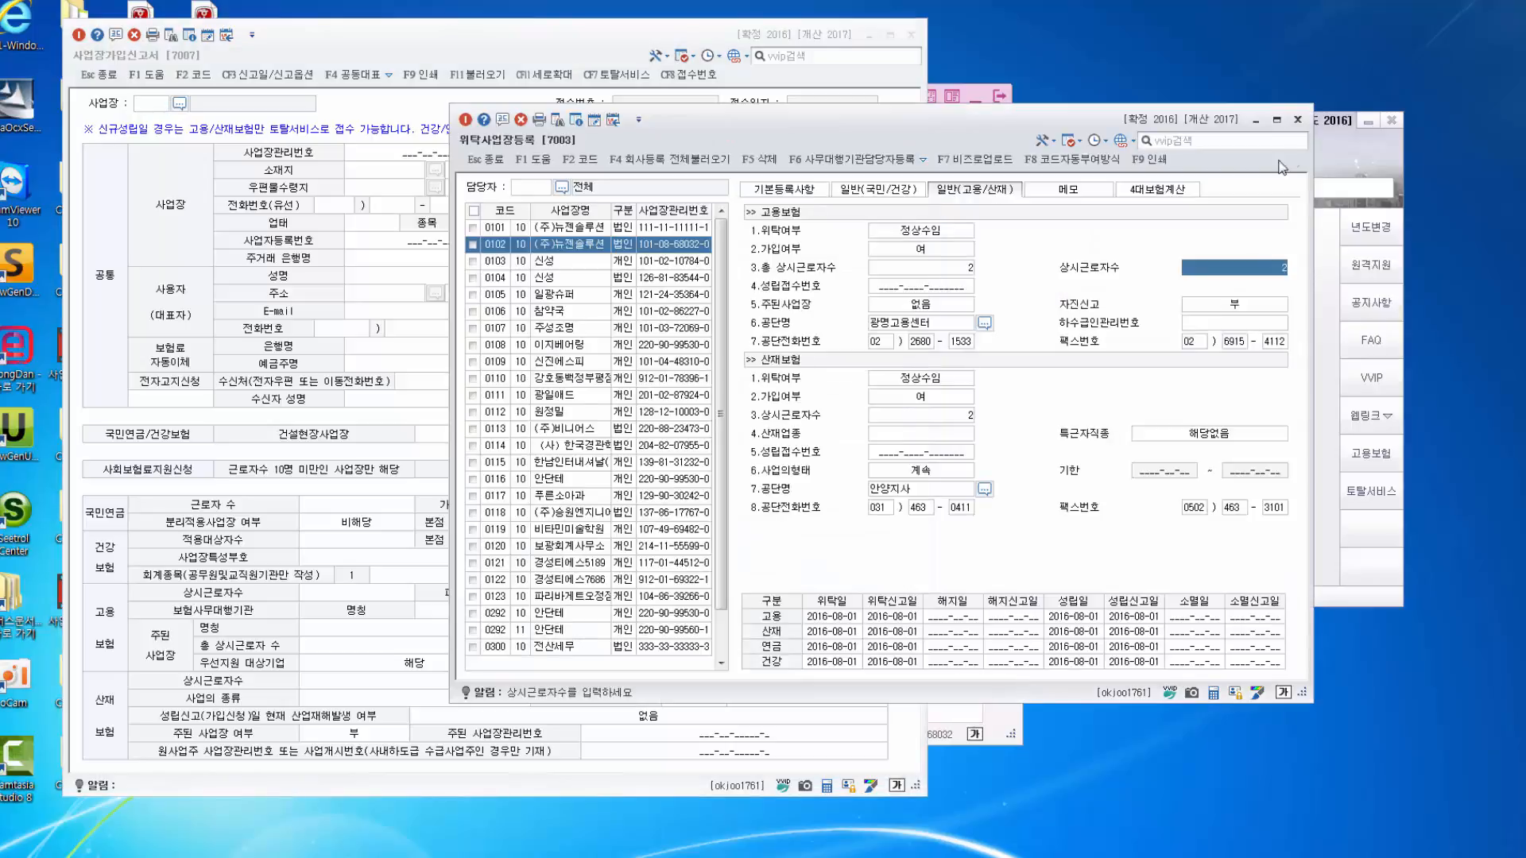
# Open 위탁사업장등록 for (주)뉴젠솔루션 and view its 기본등록사항 and 일반(국민/건강) tabs.
pyautogui.click(1008, 424)
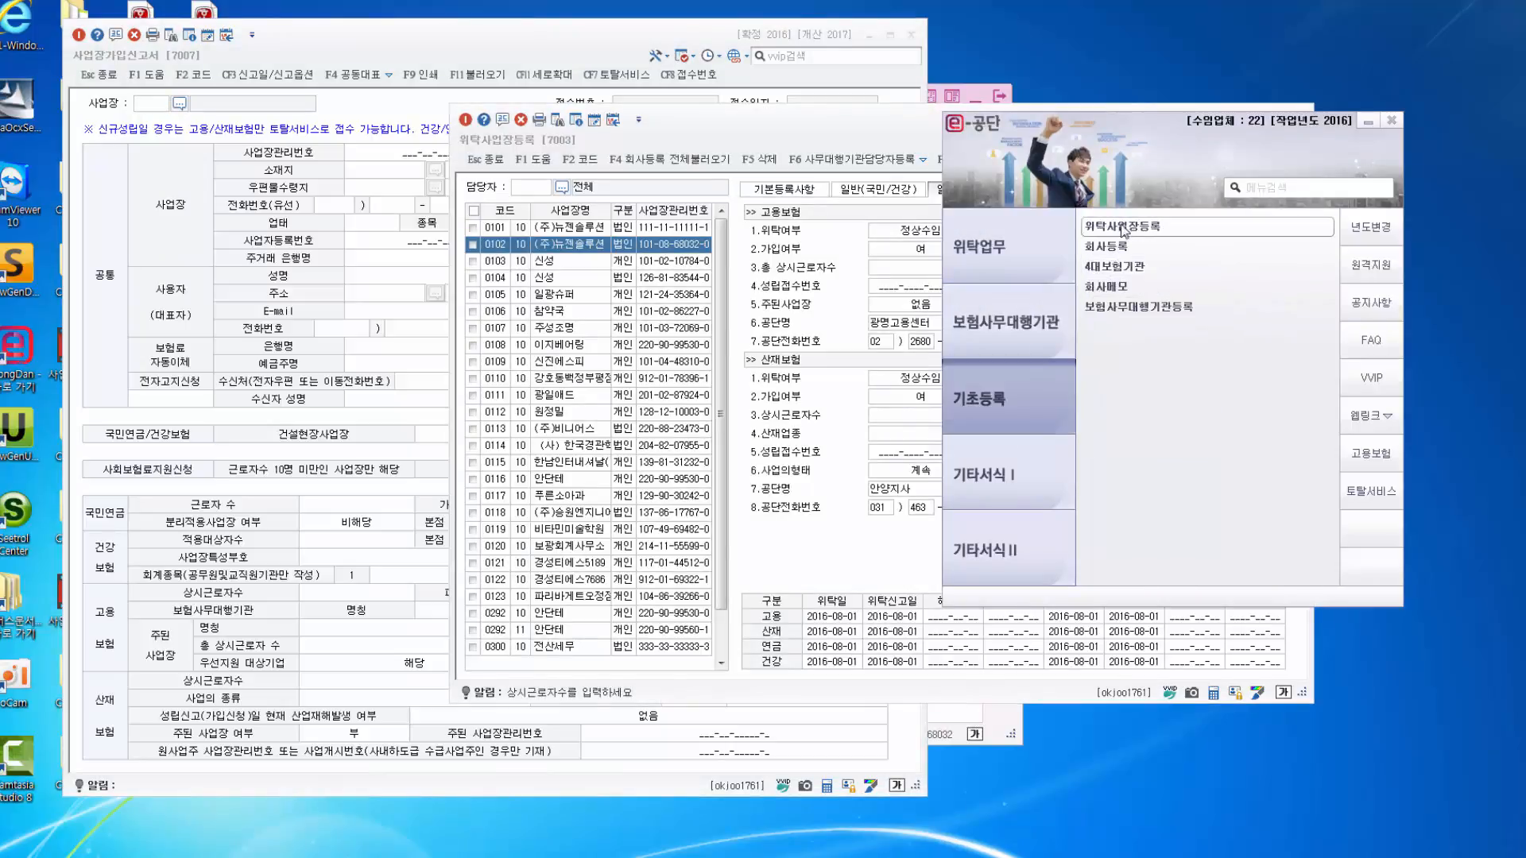
pyautogui.click(1123, 227)
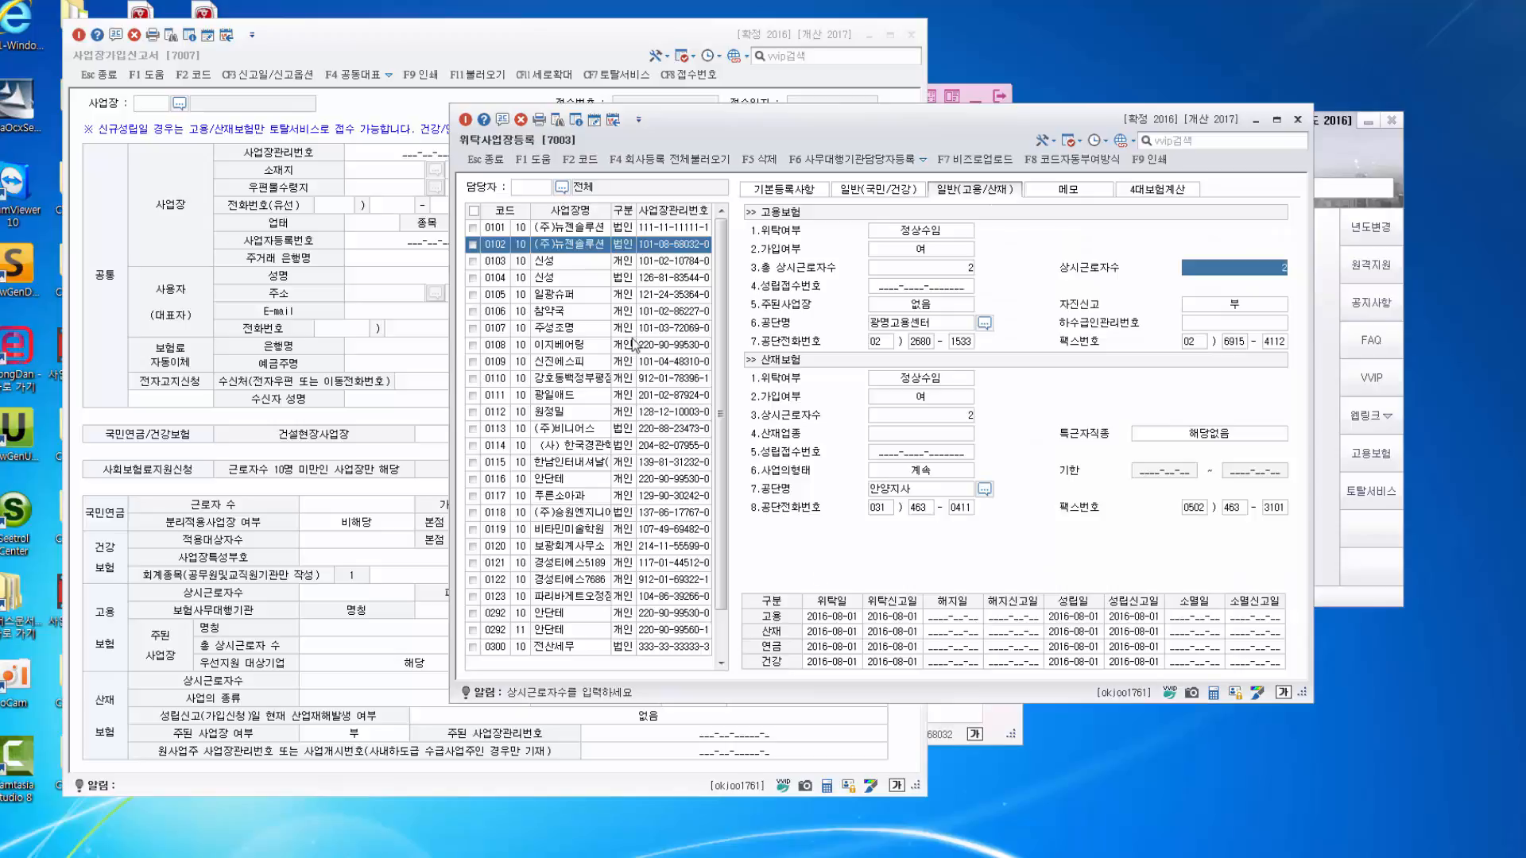
pyautogui.click(547, 247)
pyautogui.click(877, 190)
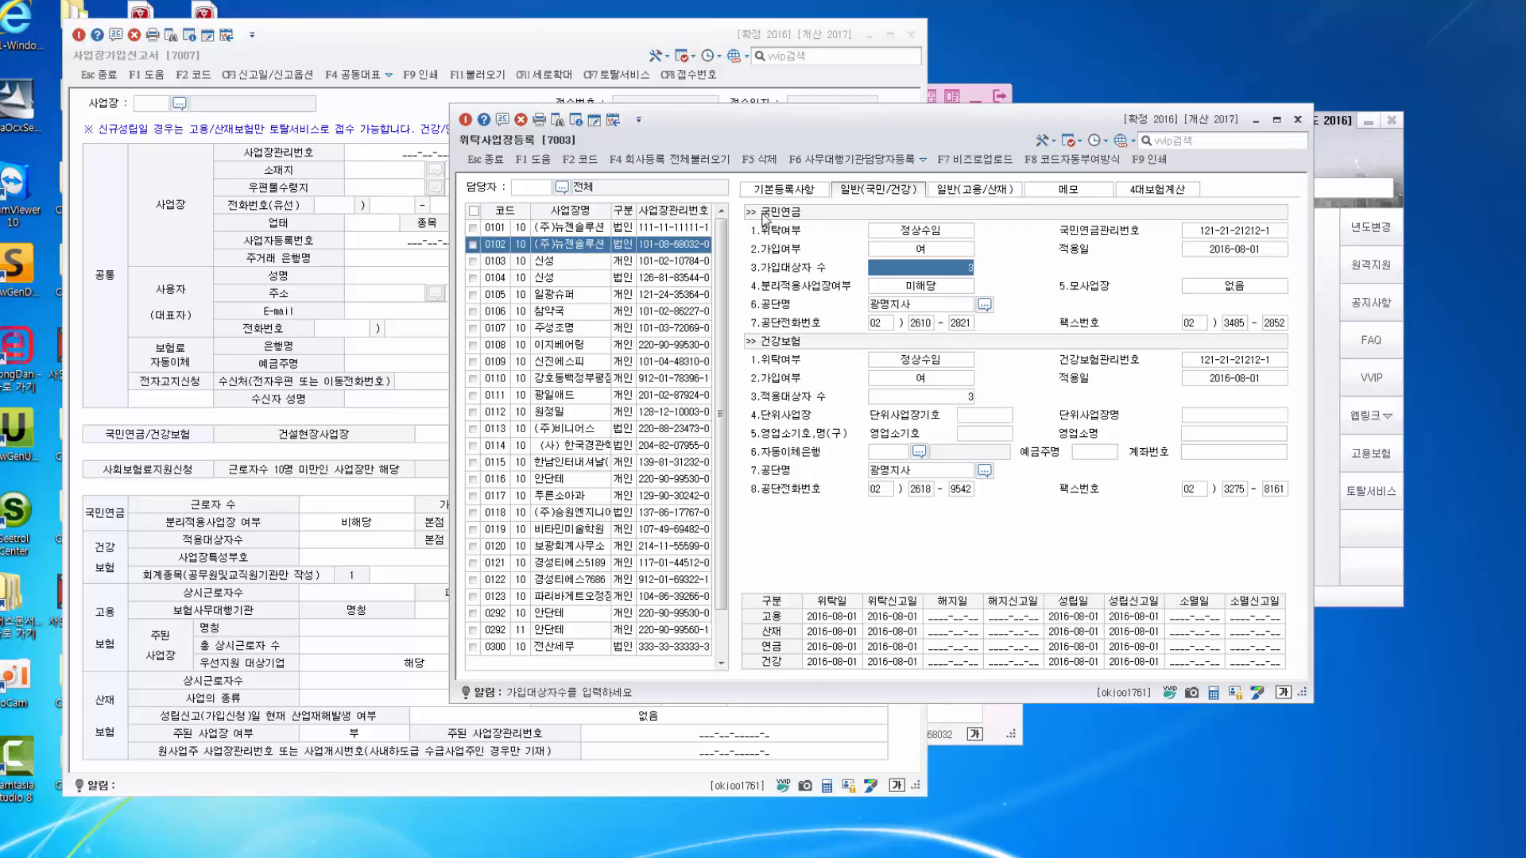
pyautogui.click(778, 191)
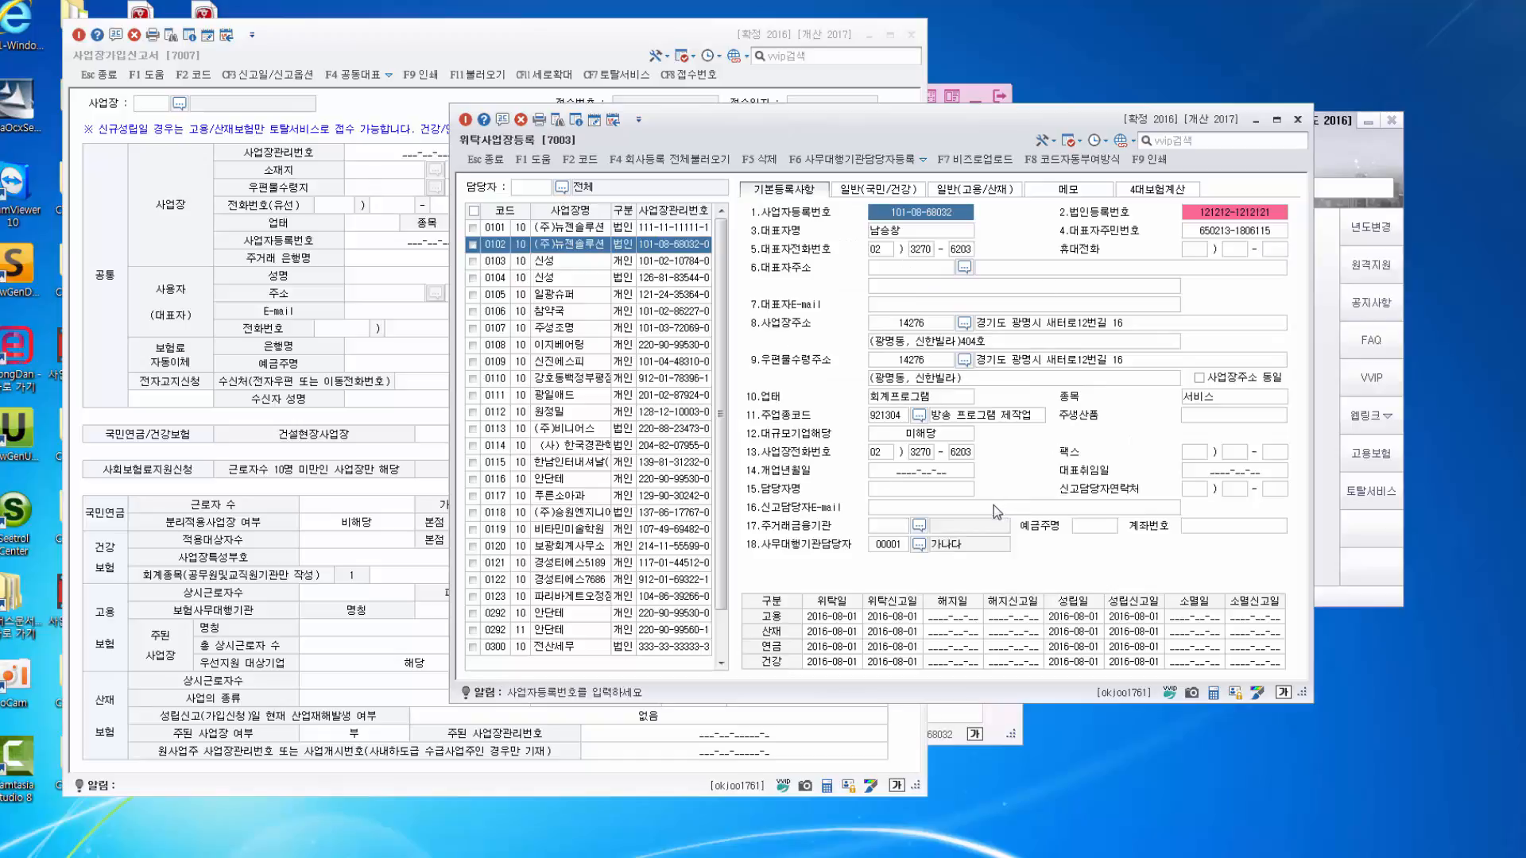
pyautogui.click(403, 343)
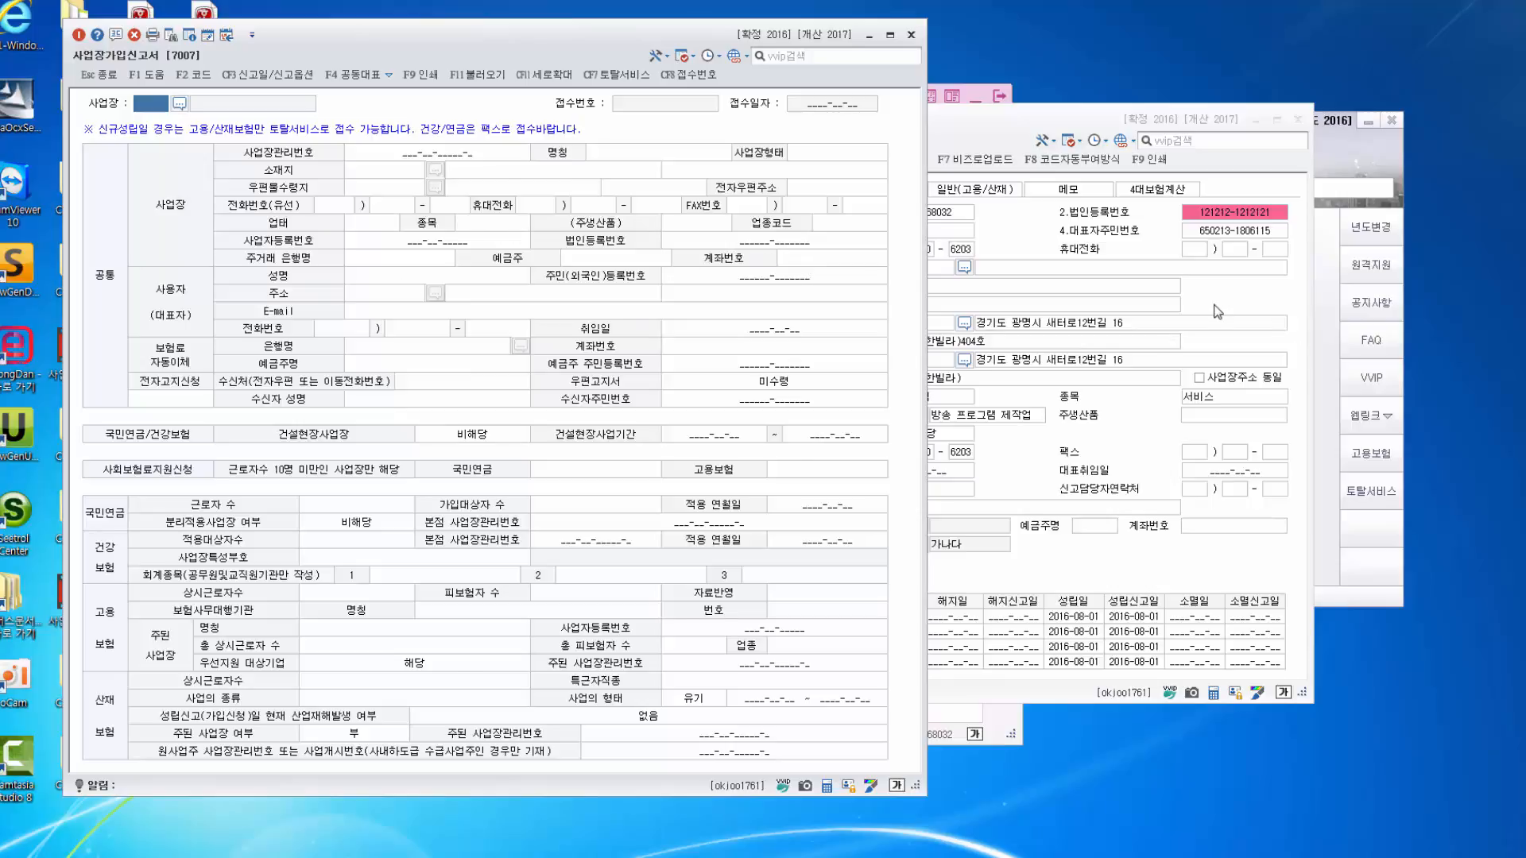
# Compare the 일반(고용/산재) and 일반(국민/건강) details, then return to the acquisition report.
pyautogui.click(1219, 313)
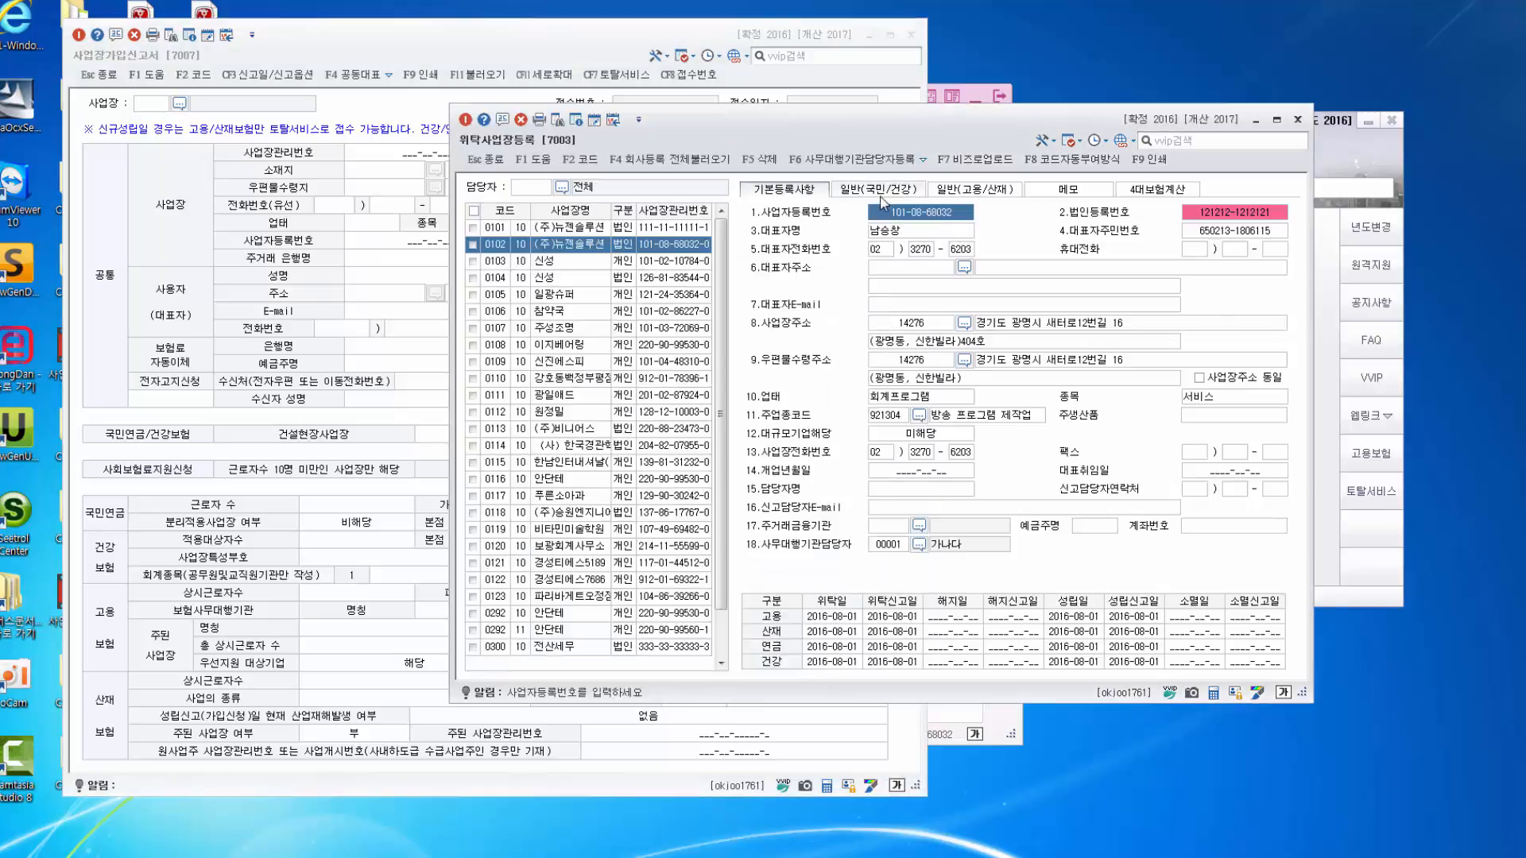
pyautogui.click(990, 195)
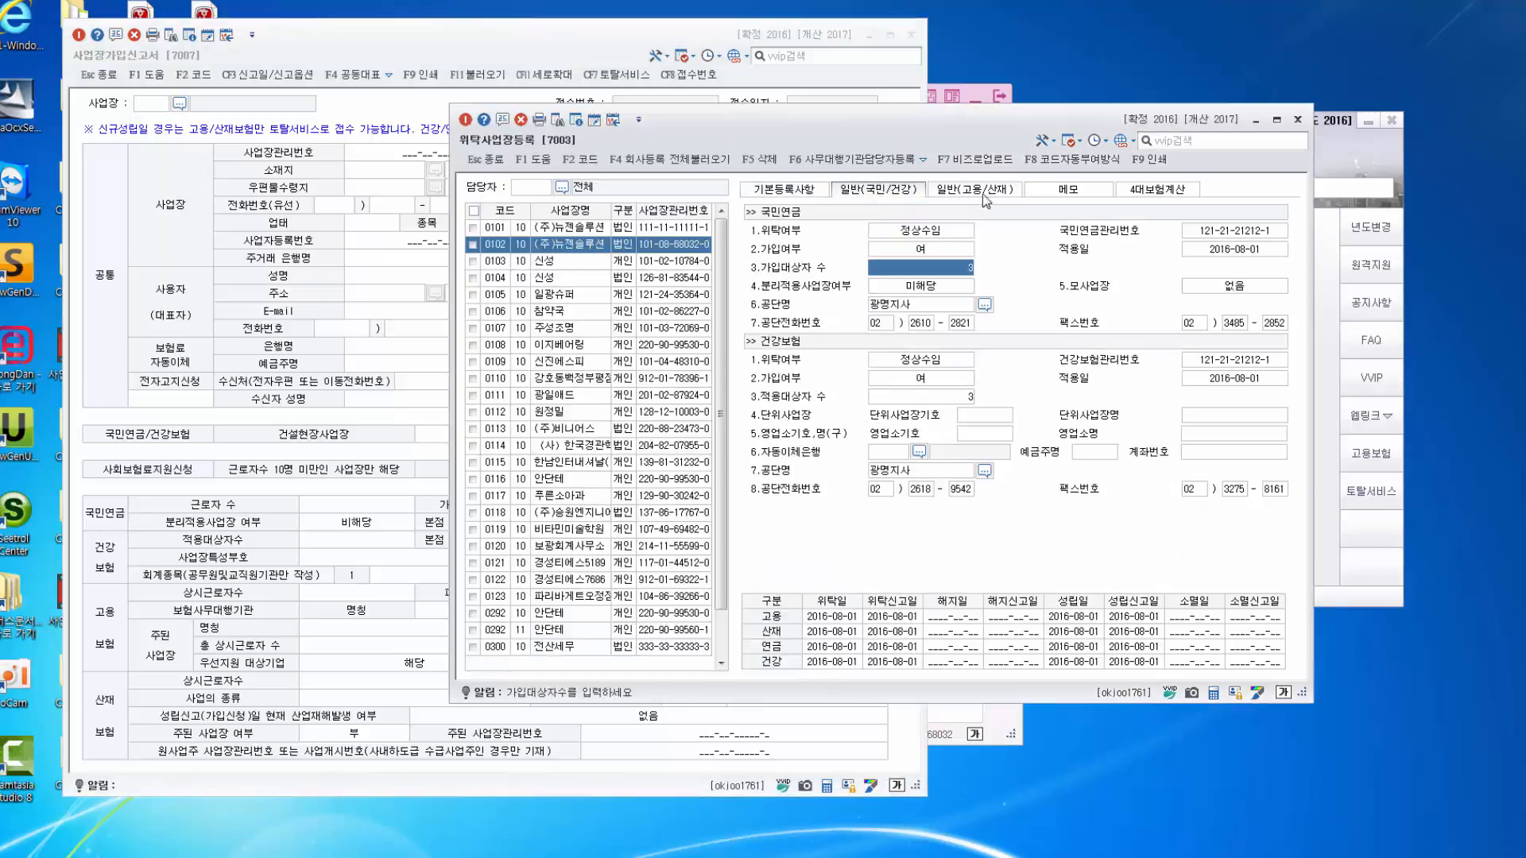
pyautogui.click(870, 195)
pyautogui.click(977, 191)
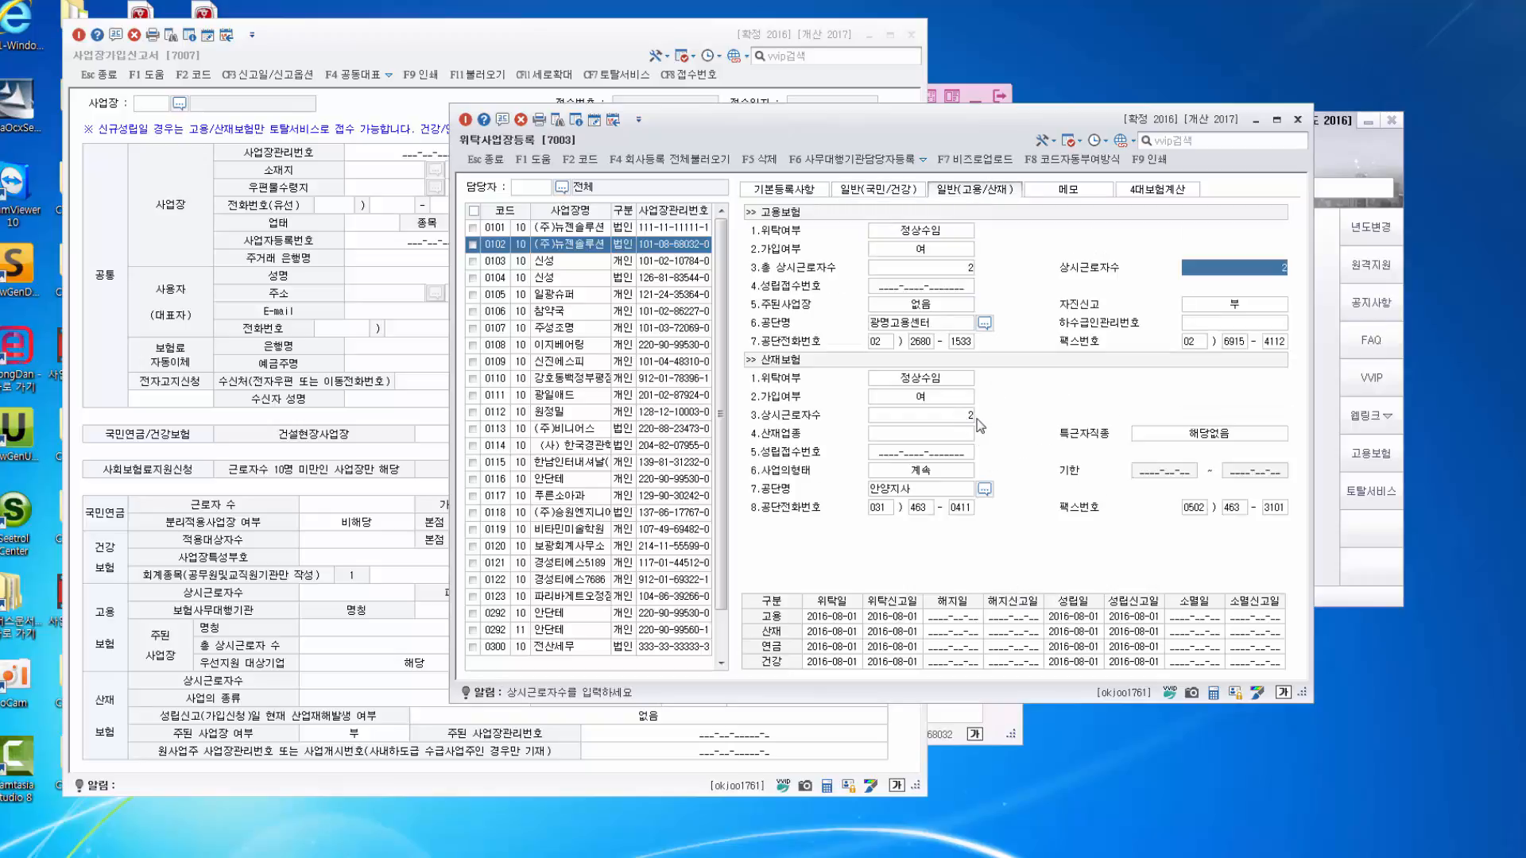
pyautogui.click(305, 533)
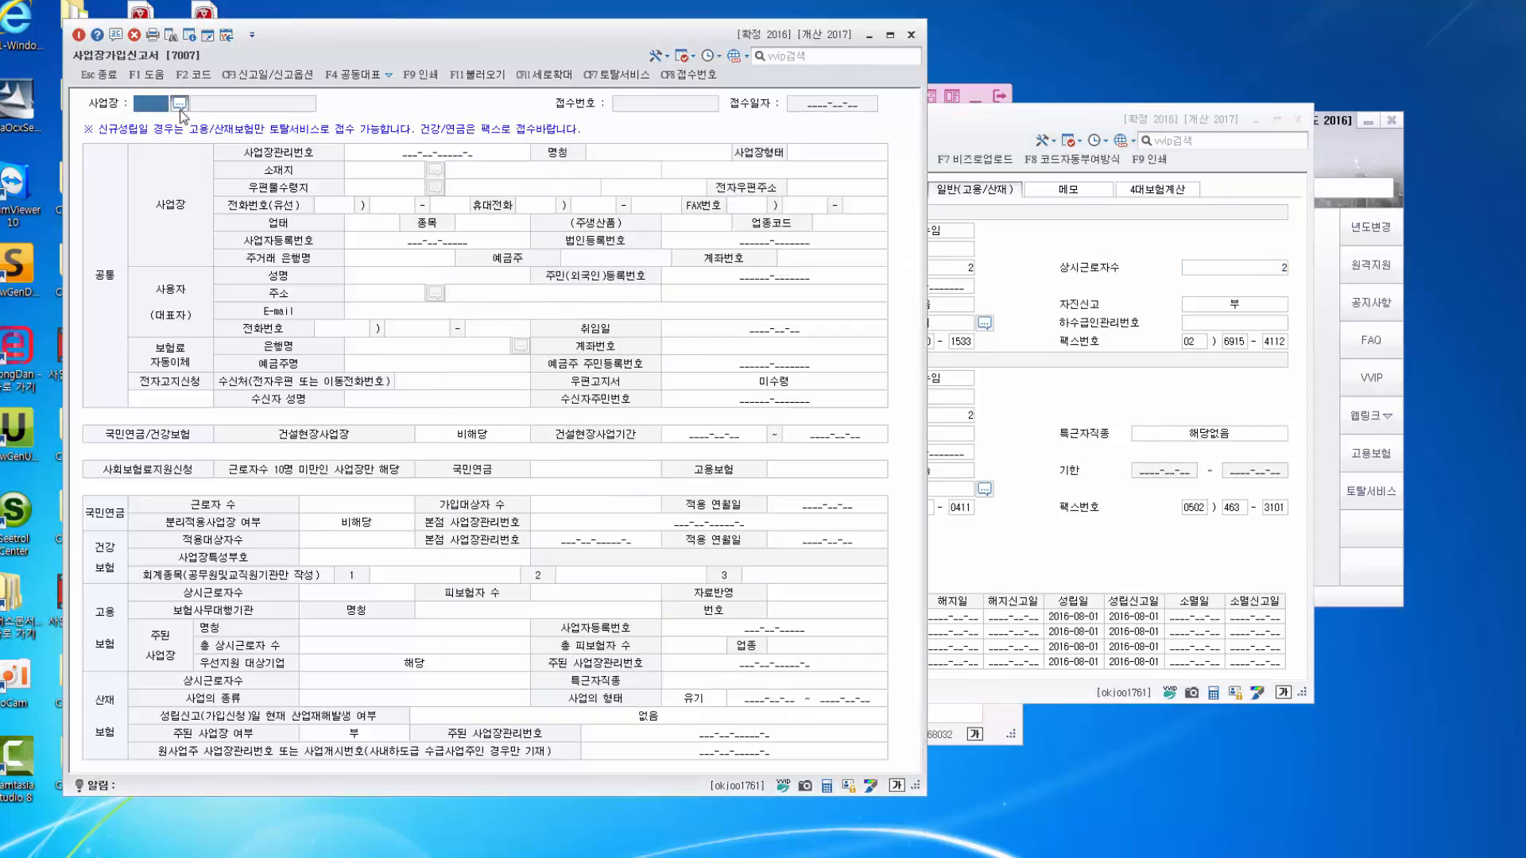
# Select (주)뉴젠솔루션 as the report's workplace through the workplace code lookup.
pyautogui.click(1062, 405)
pyautogui.click(808, 195)
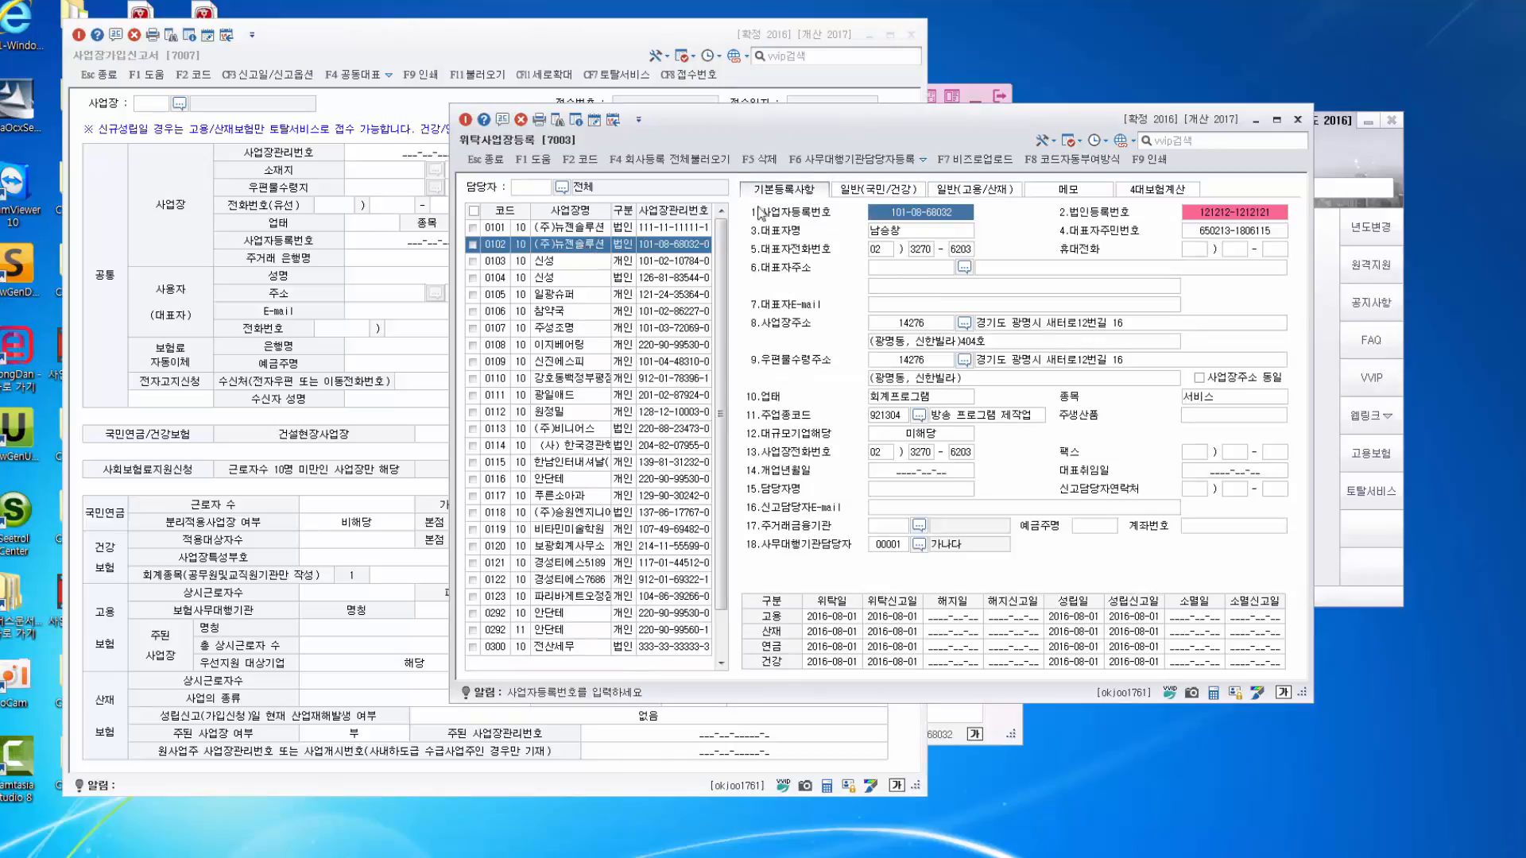
pyautogui.click(378, 264)
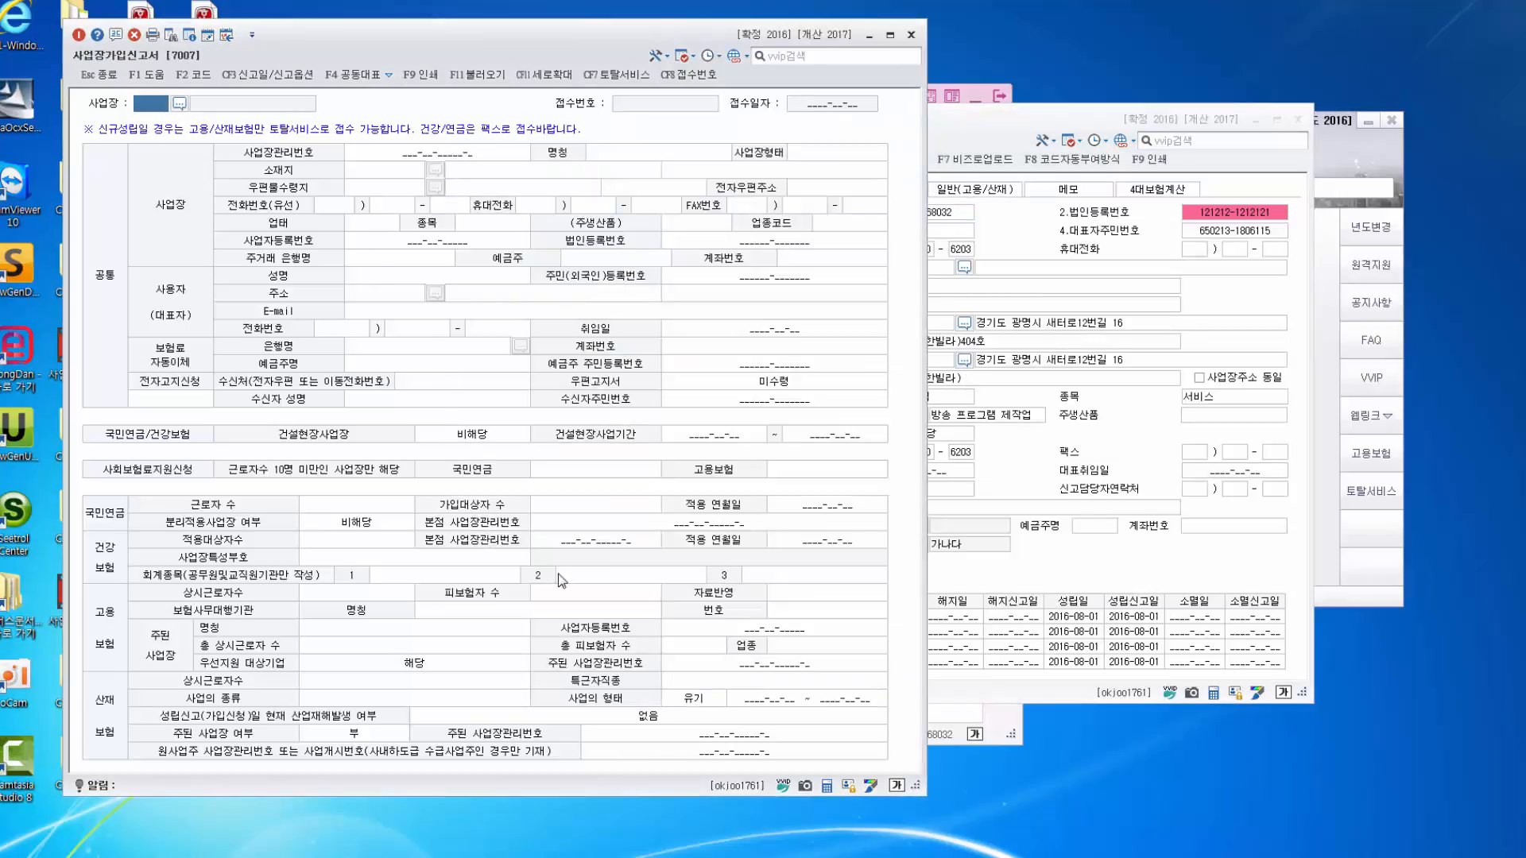
pyautogui.click(178, 104)
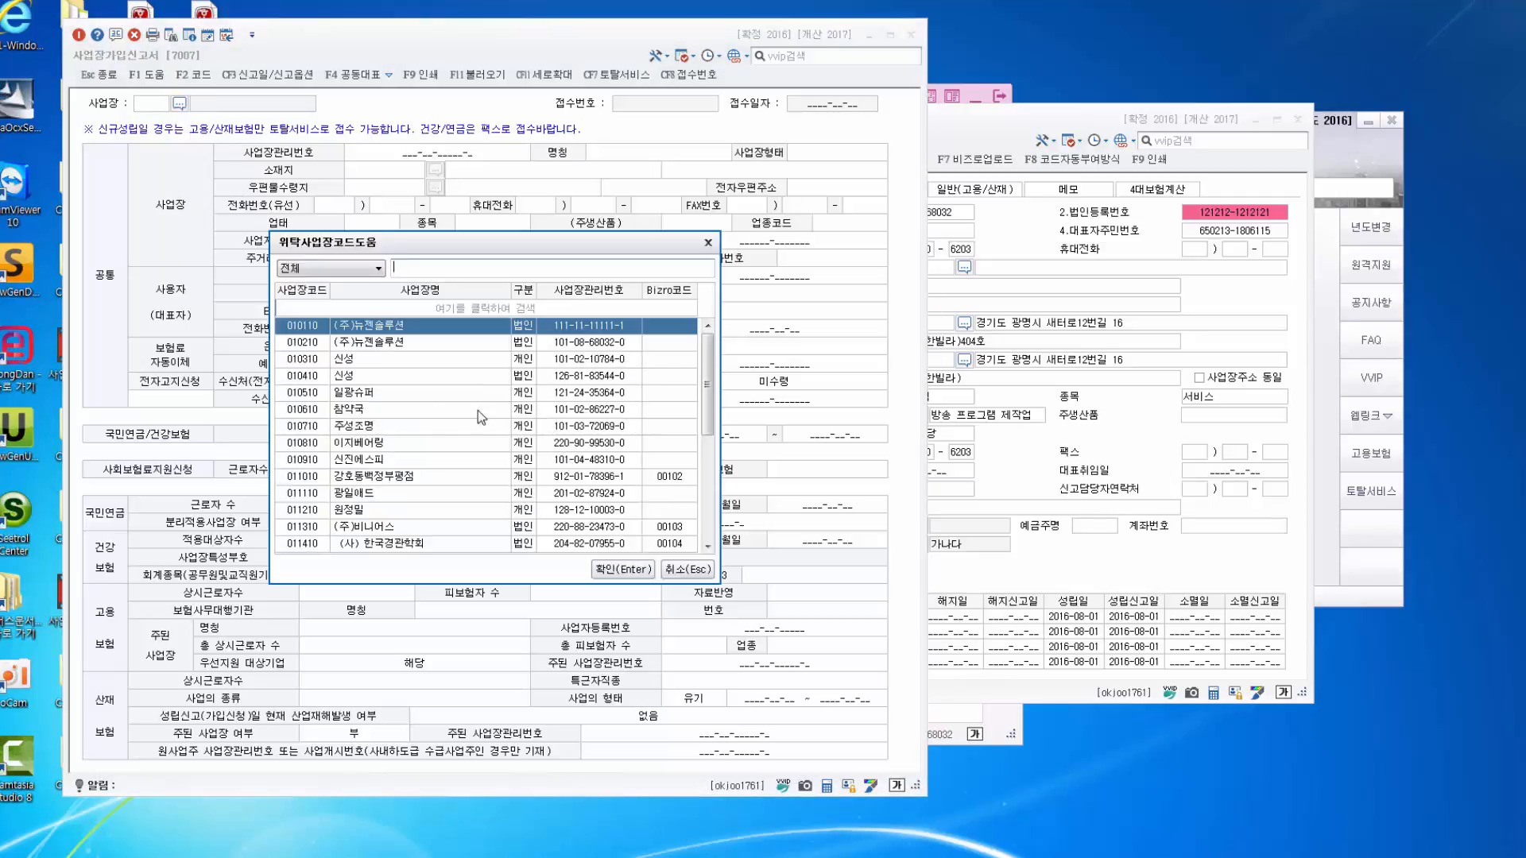
pyautogui.click(395, 343)
pyautogui.click(625, 571)
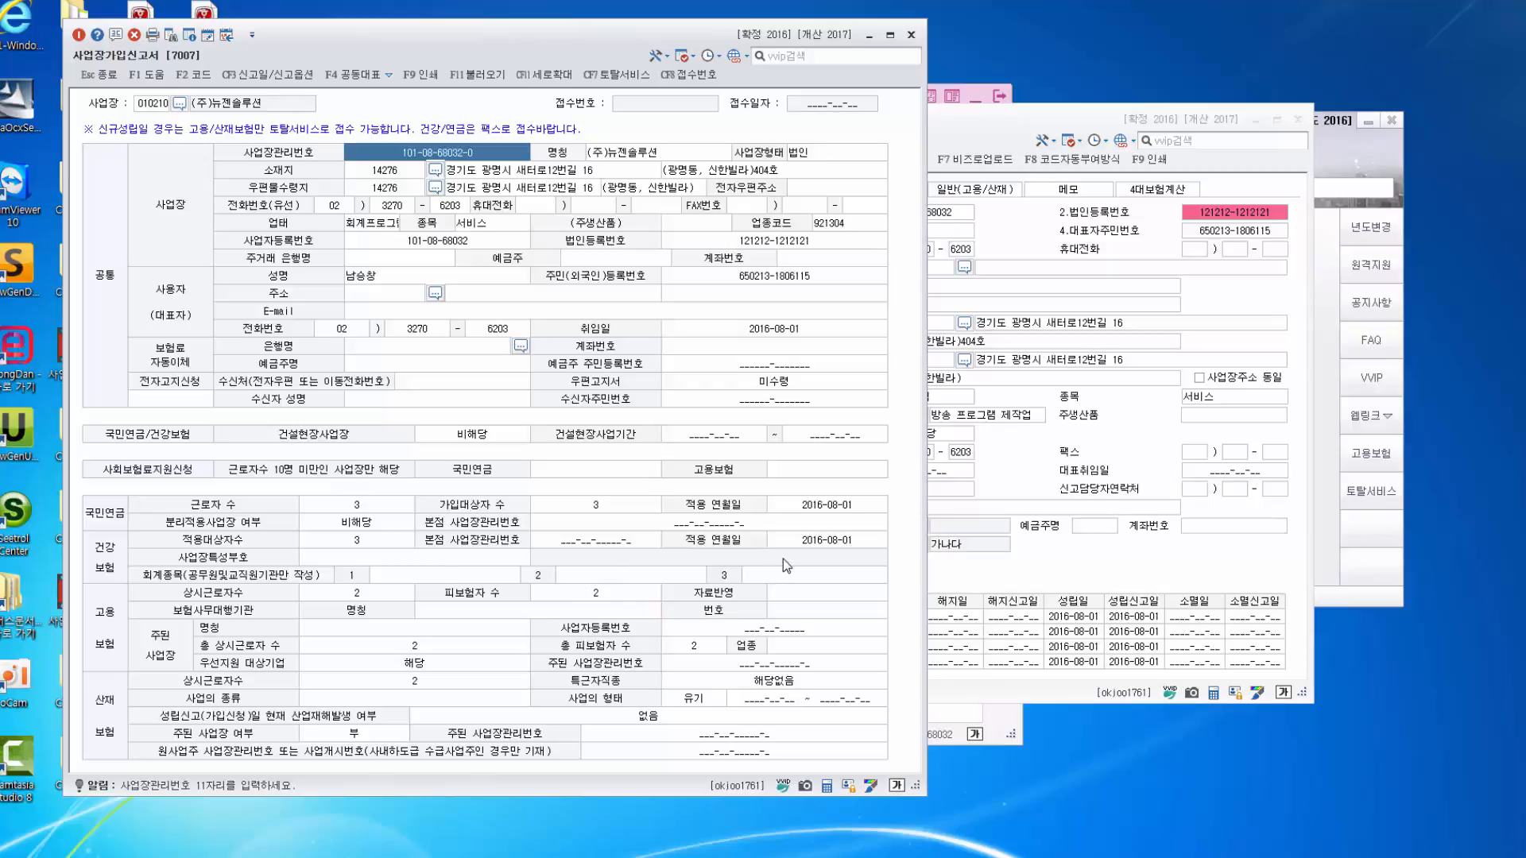
# Load the workplace's registered details with F11 불러오기 and check the 우편고지서 setting.
pyautogui.click(1201, 565)
pyautogui.click(401, 406)
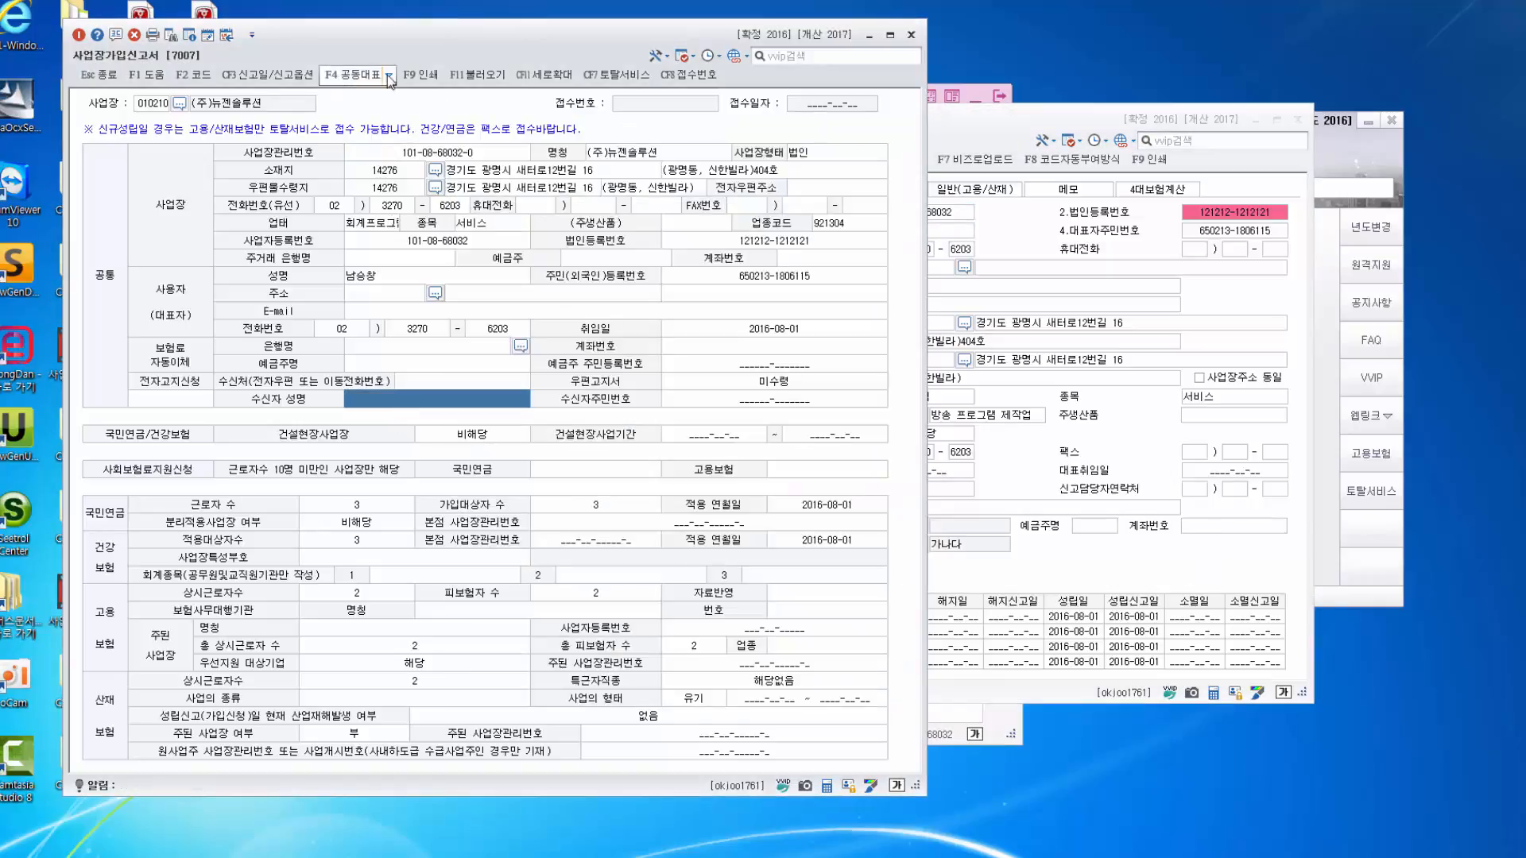
pyautogui.click(477, 74)
pyautogui.click(501, 439)
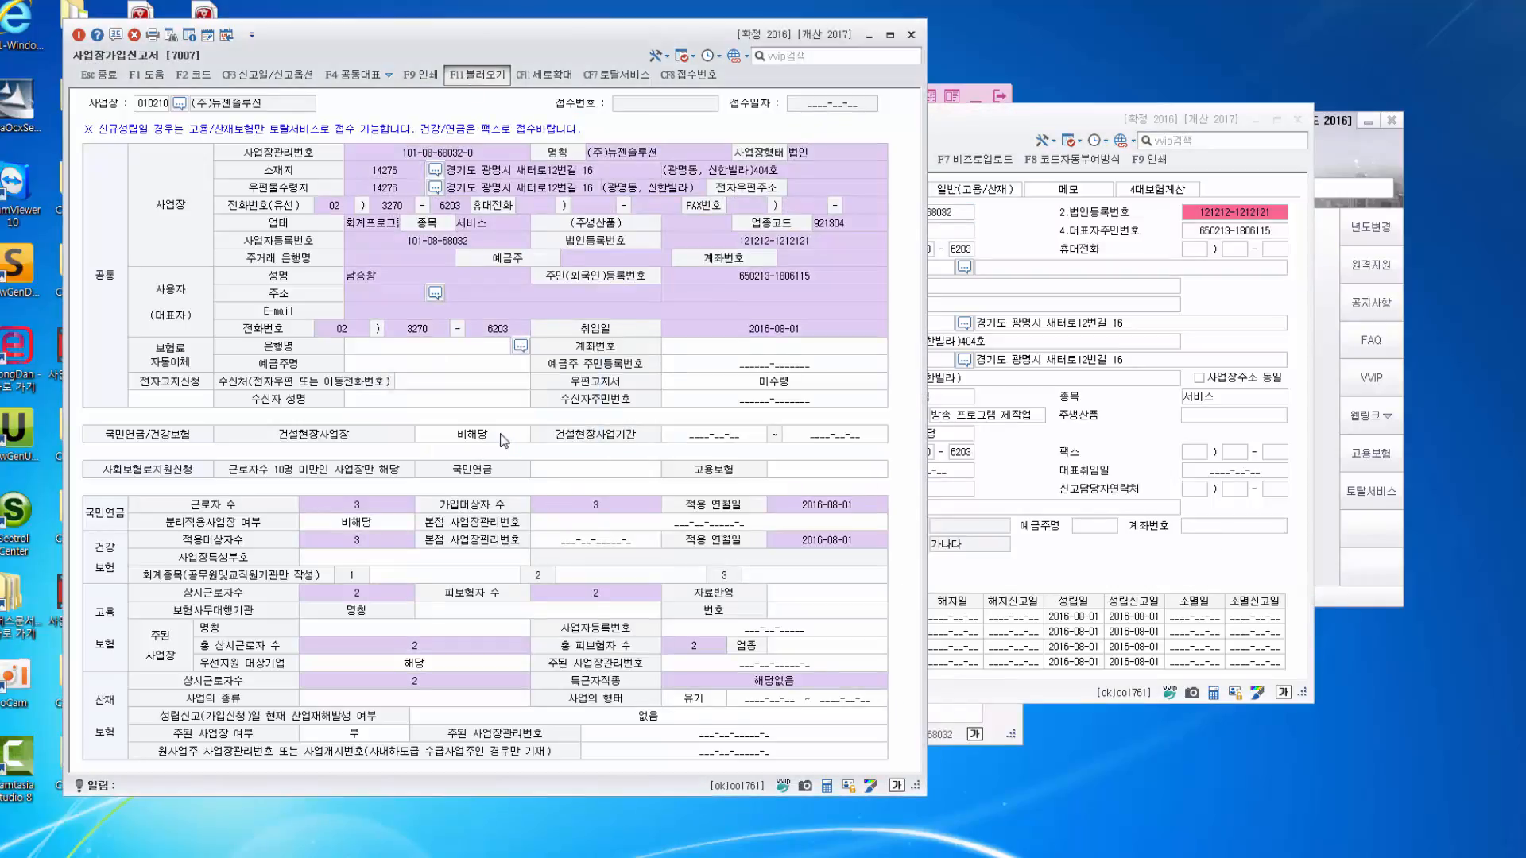
pyautogui.click(873, 387)
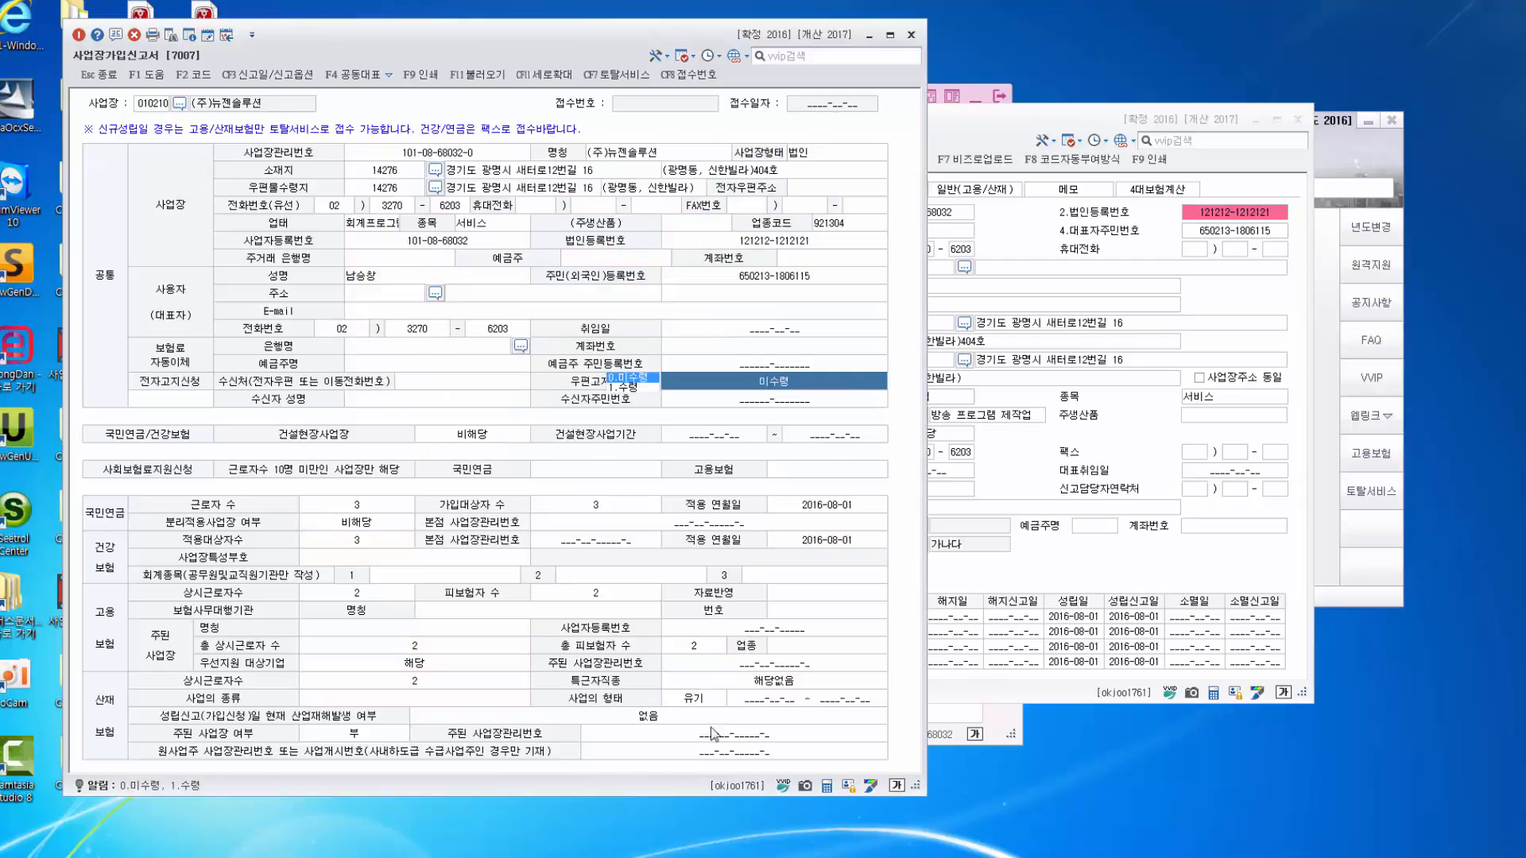
pyautogui.click(1232, 306)
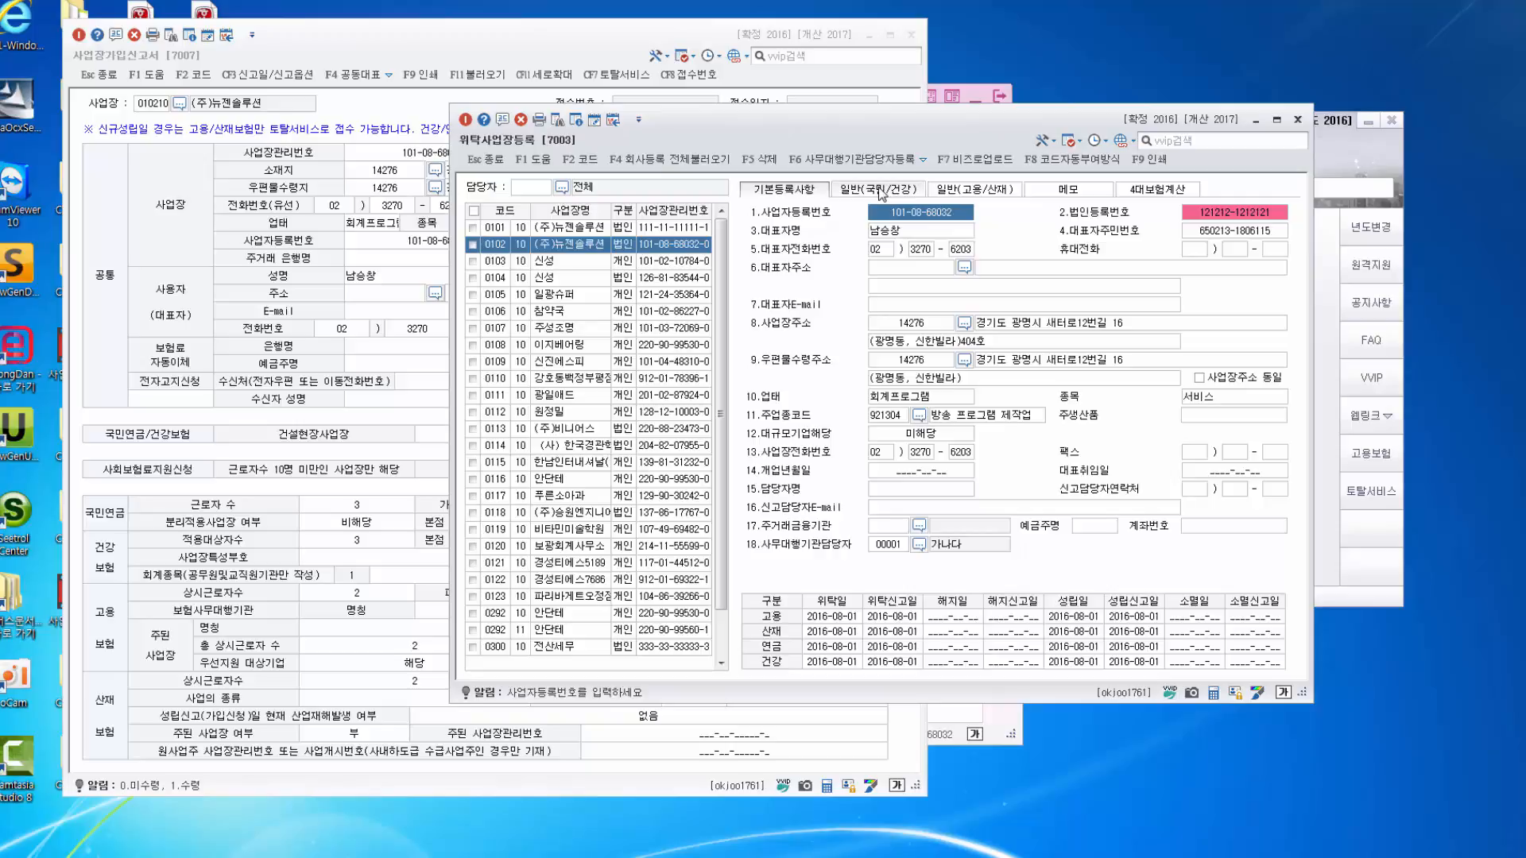
# Check the insured headcounts on the 일반(국민/건강) tab.
pyautogui.click(881, 193)
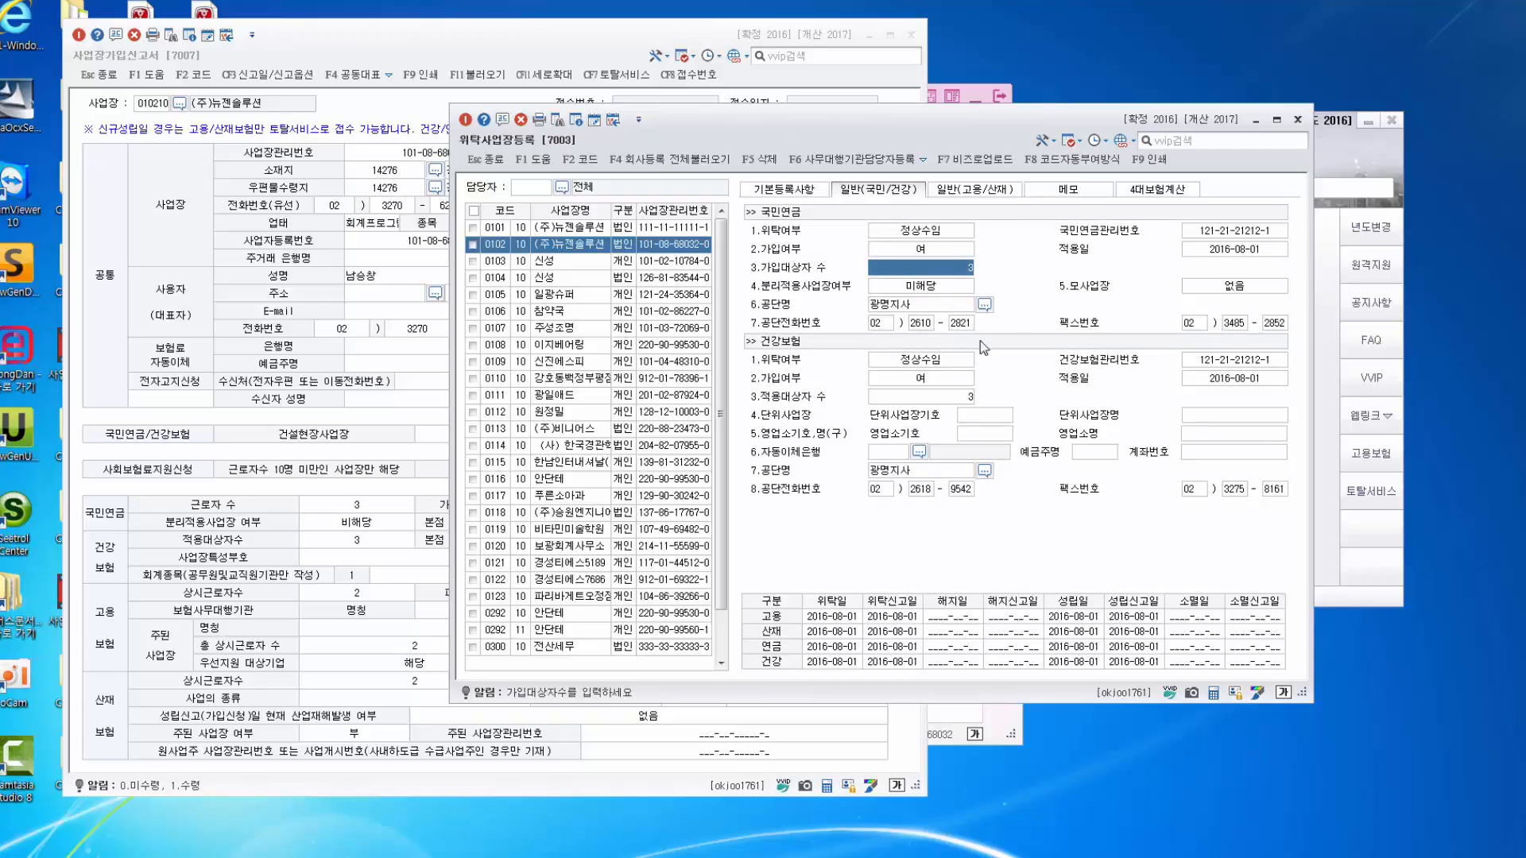
pyautogui.click(955, 400)
pyautogui.click(947, 270)
pyautogui.click(953, 400)
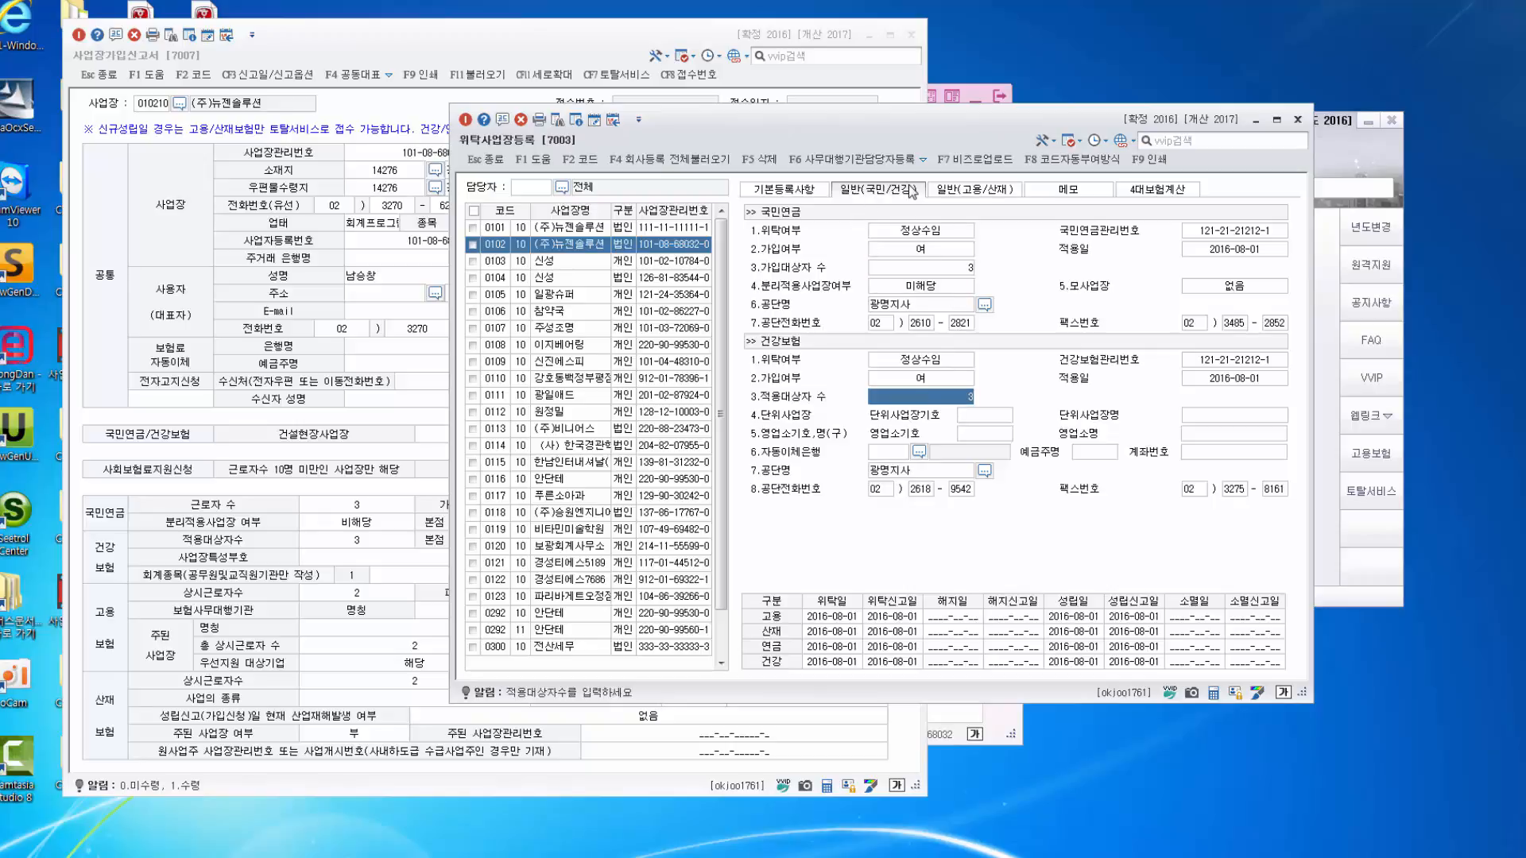
pyautogui.click(945, 274)
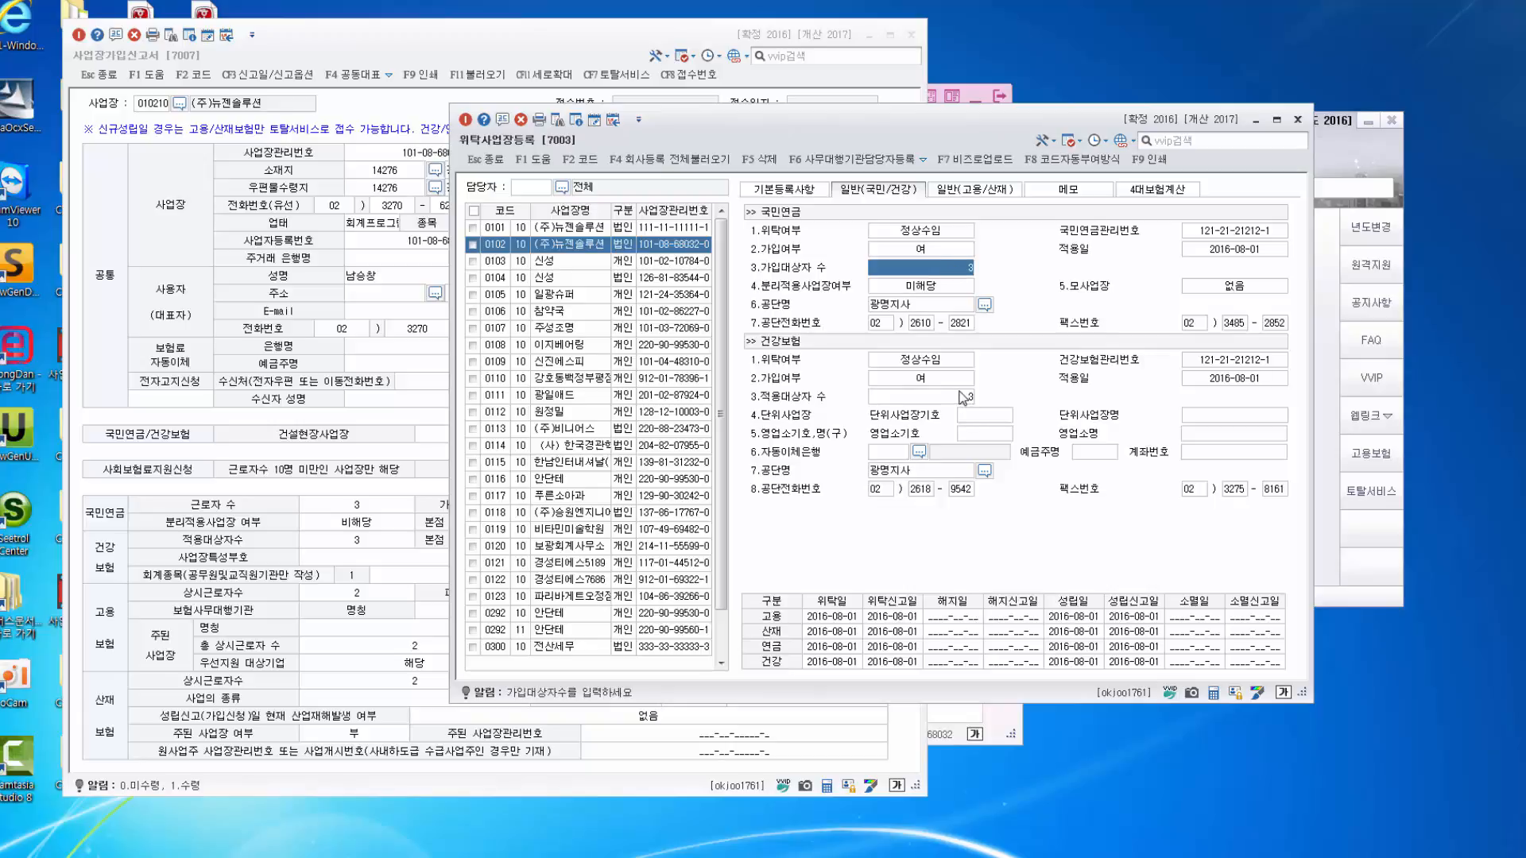
# Check the 고용/산재 regular worker counts, then return to the enrollment report.
pyautogui.click(971, 190)
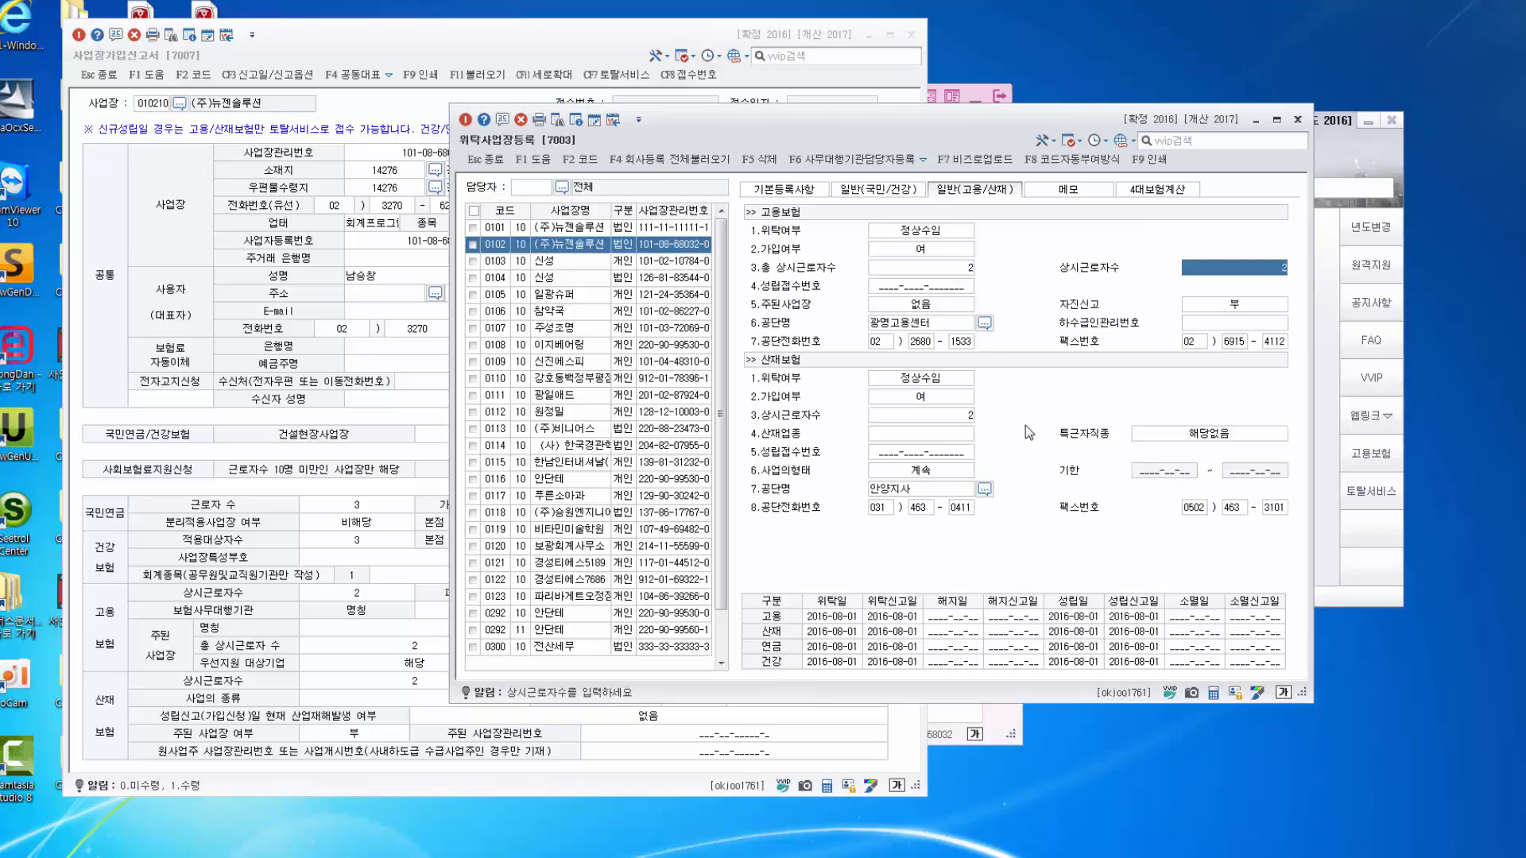
pyautogui.click(955, 267)
pyautogui.click(964, 414)
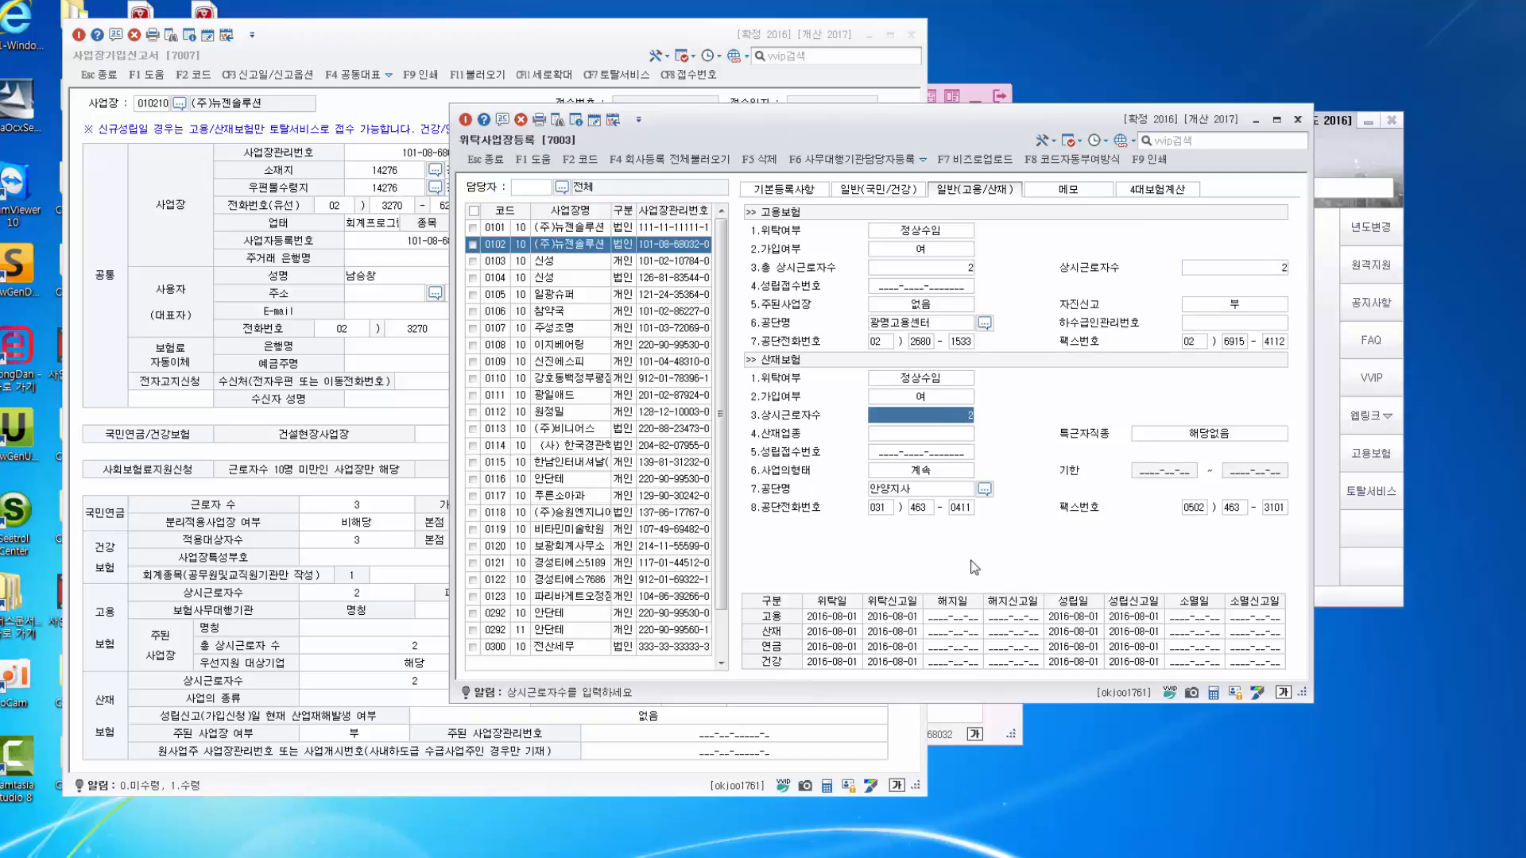
pyautogui.click(385, 404)
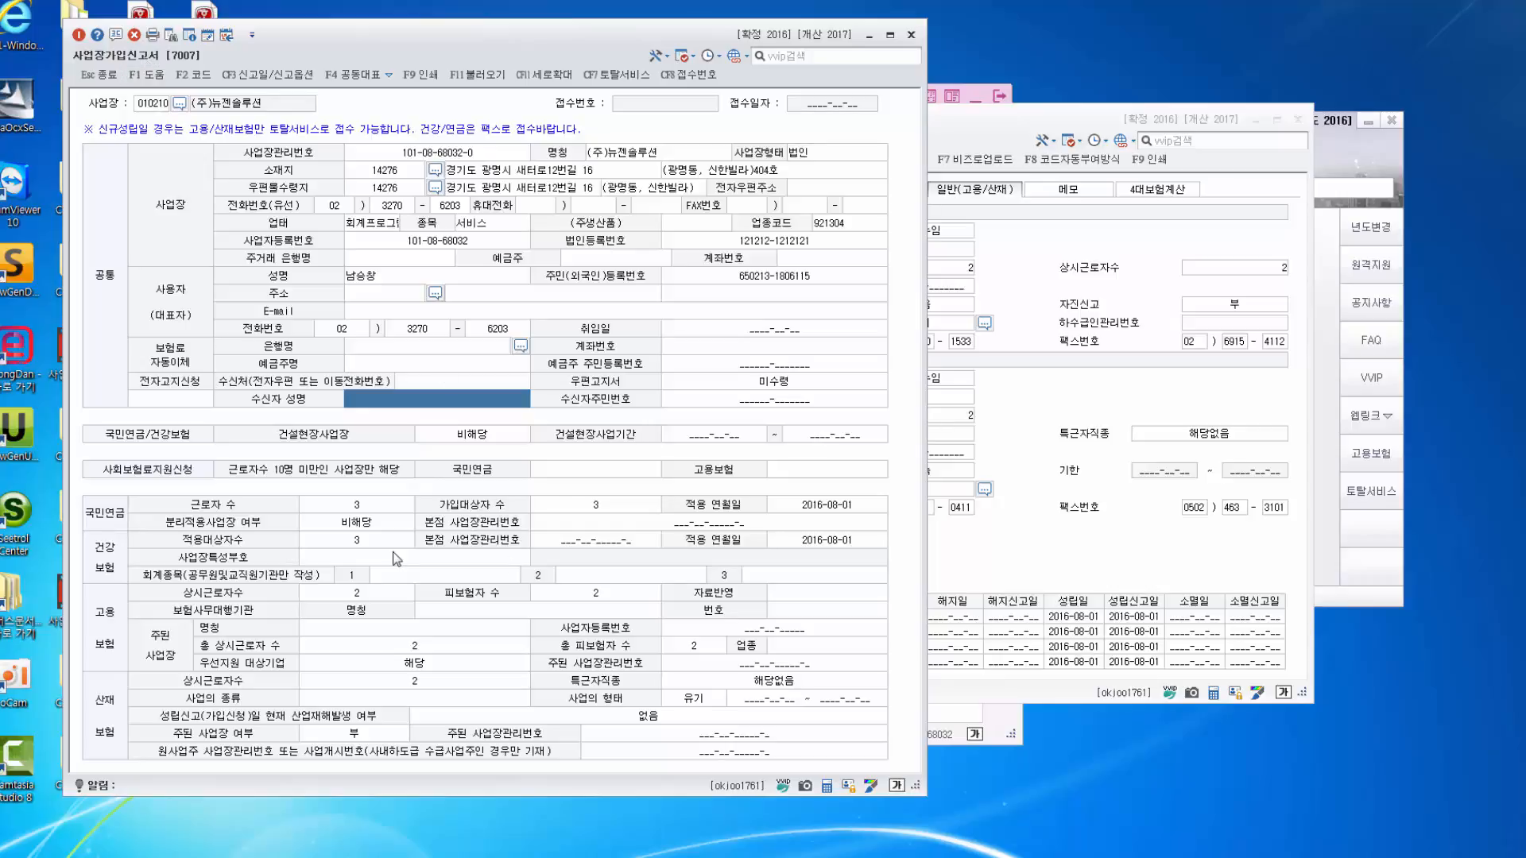
# Open a blank 사업장가입자자격취득신고서 and its 위탁사업장코드도움 workplace lookup.
pyautogui.click(1361, 159)
pyautogui.click(1022, 263)
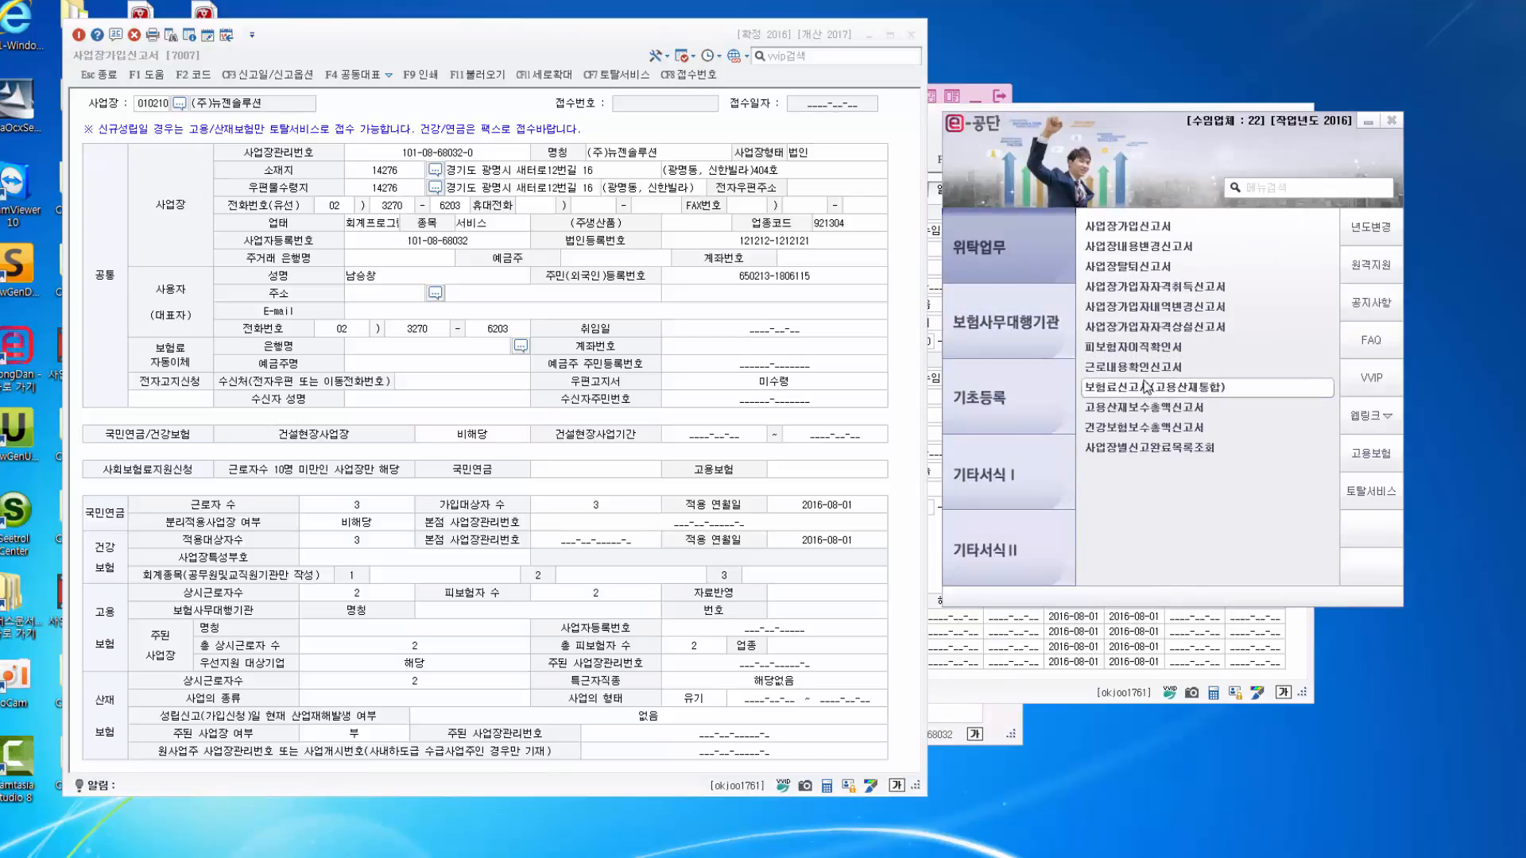
pyautogui.click(1171, 290)
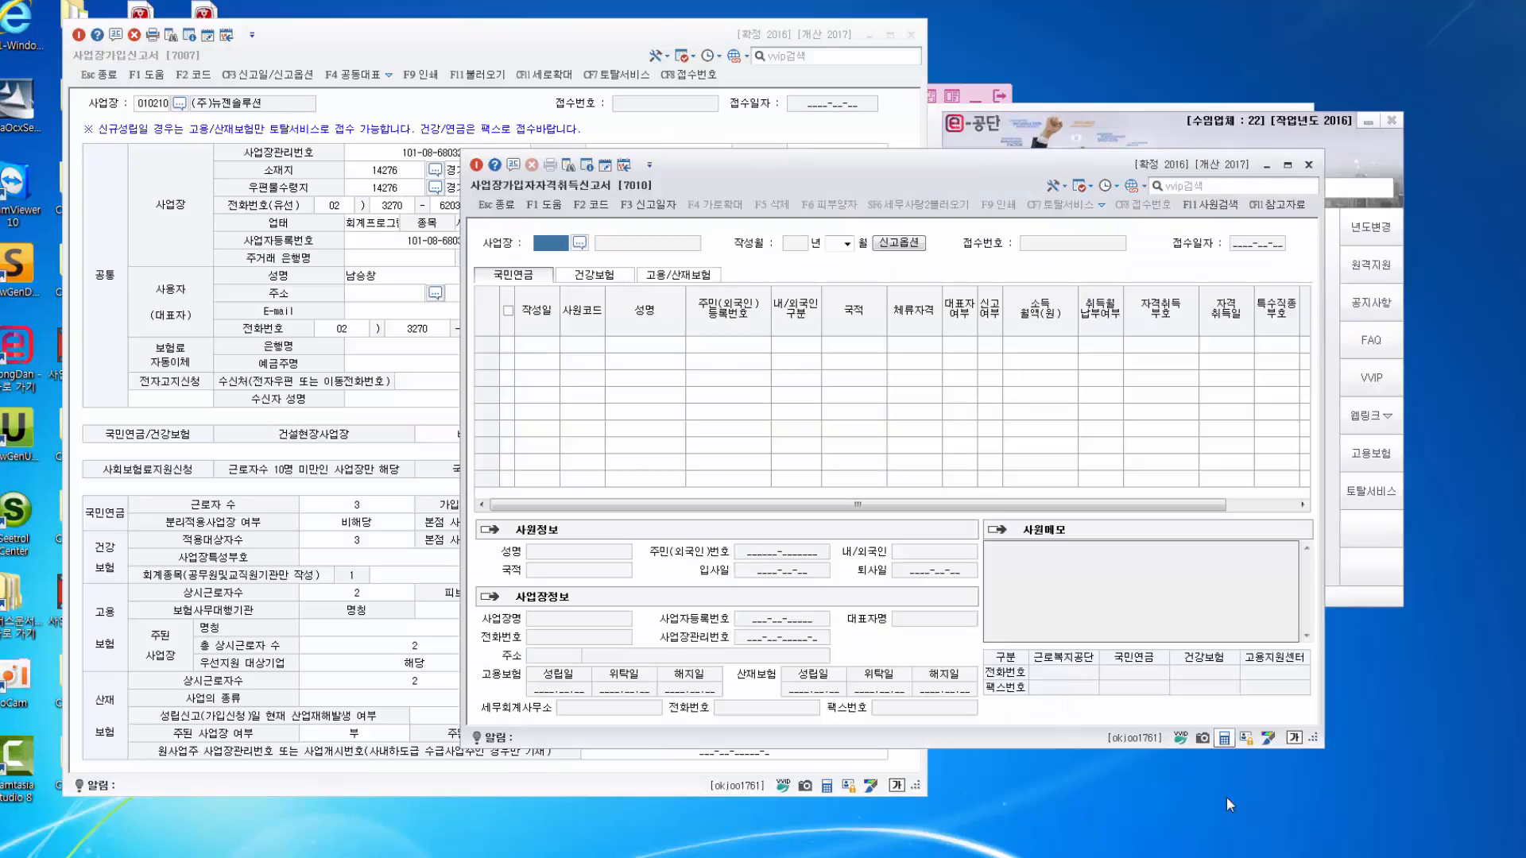
pyautogui.click(579, 242)
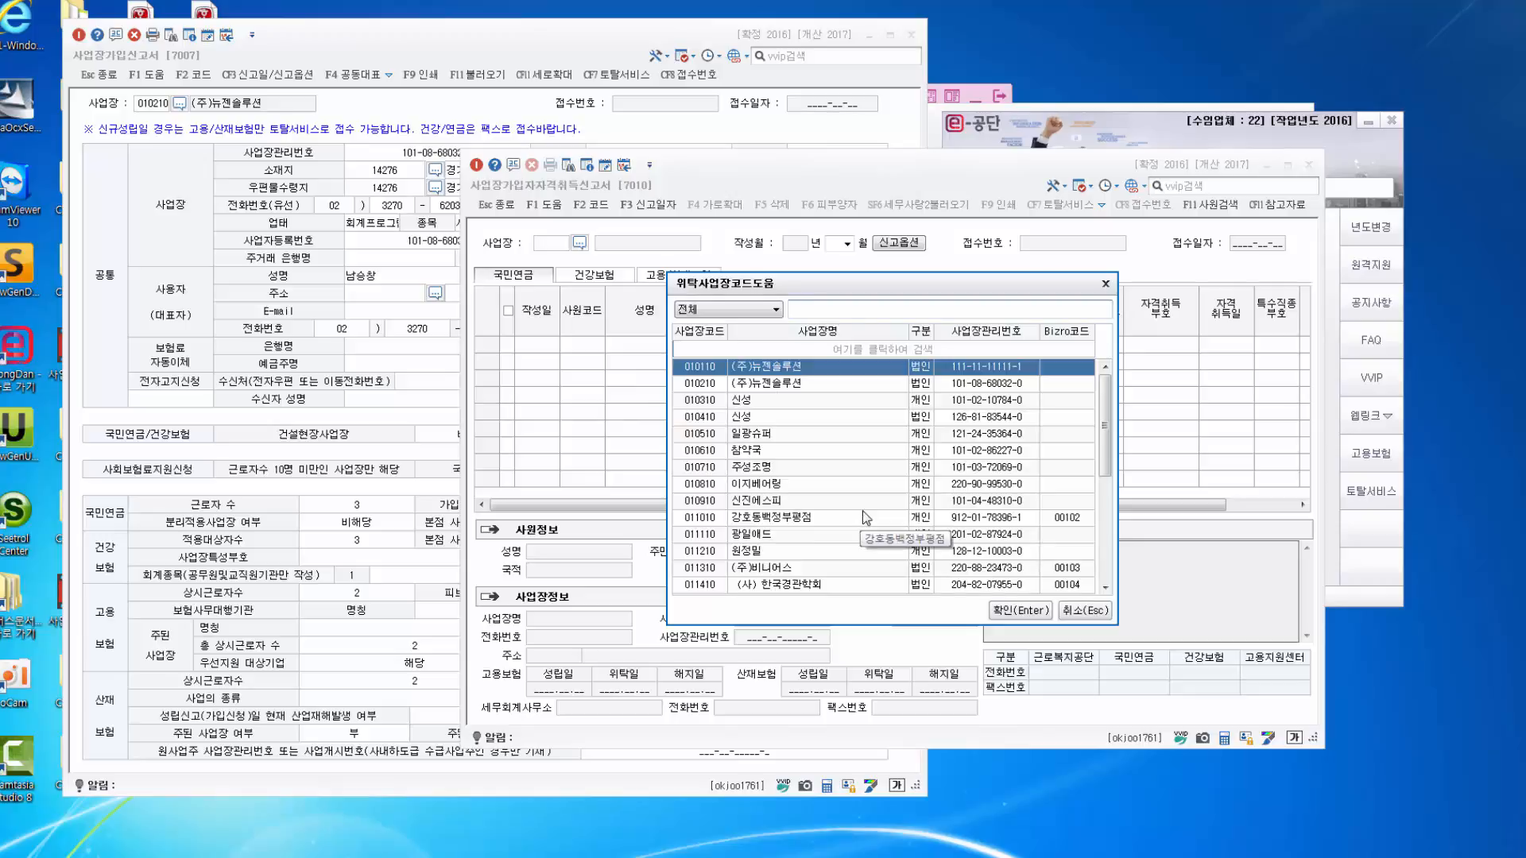
# Choose workplace 010210 (주)뉴젠솔루션 and set 작성월 to 08.
pyautogui.click(796, 386)
pyautogui.click(1003, 610)
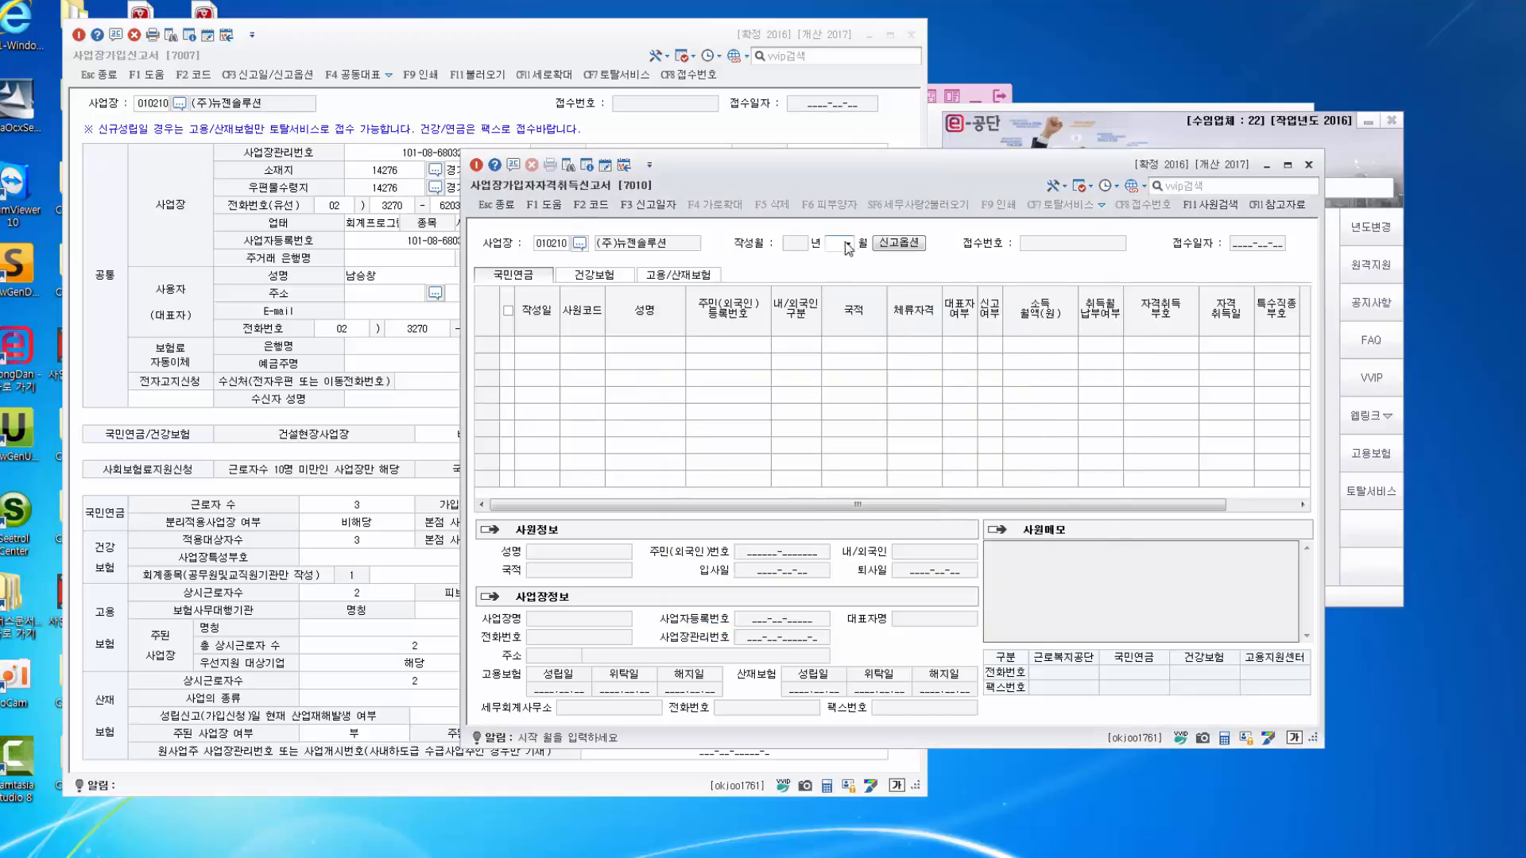
pyautogui.click(848, 247)
pyautogui.click(841, 339)
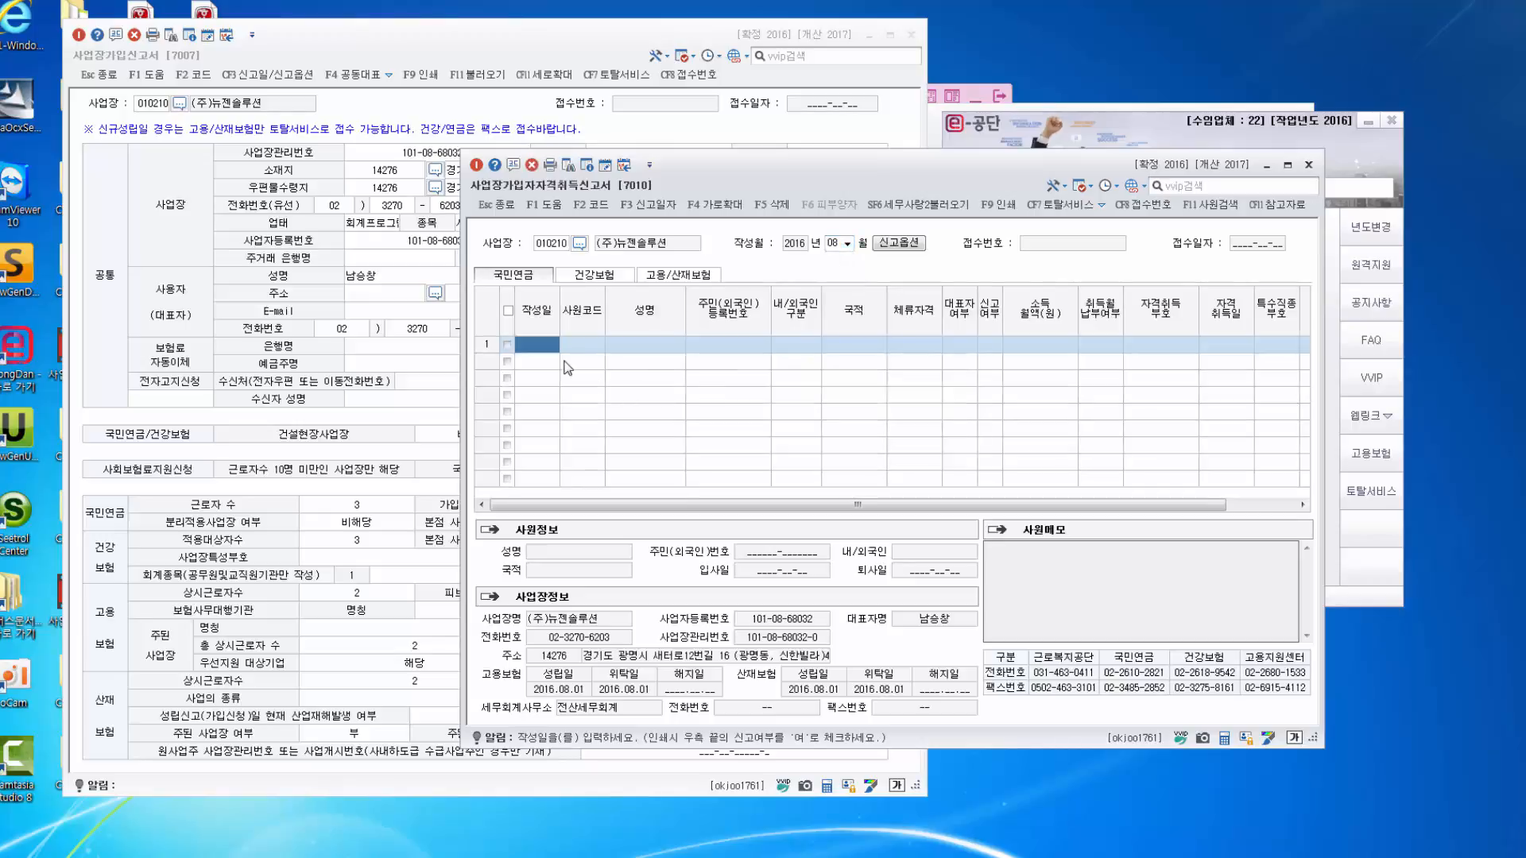
# Add 사원1 (code 16) in row 1, dated the 25th.
pyautogui.write('25')
pyautogui.press('Return')
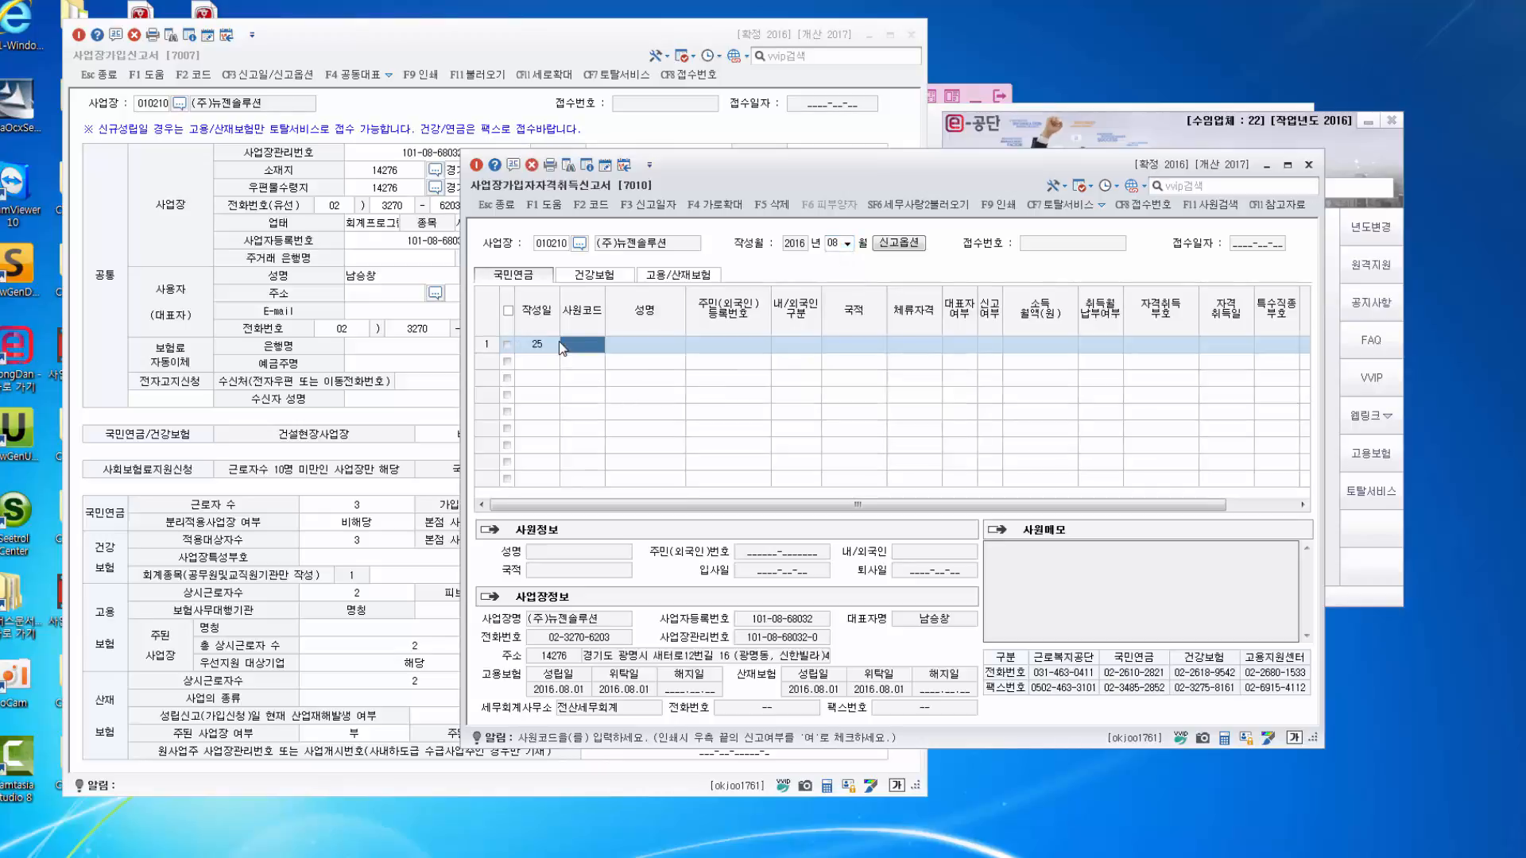
pyautogui.press('F2')
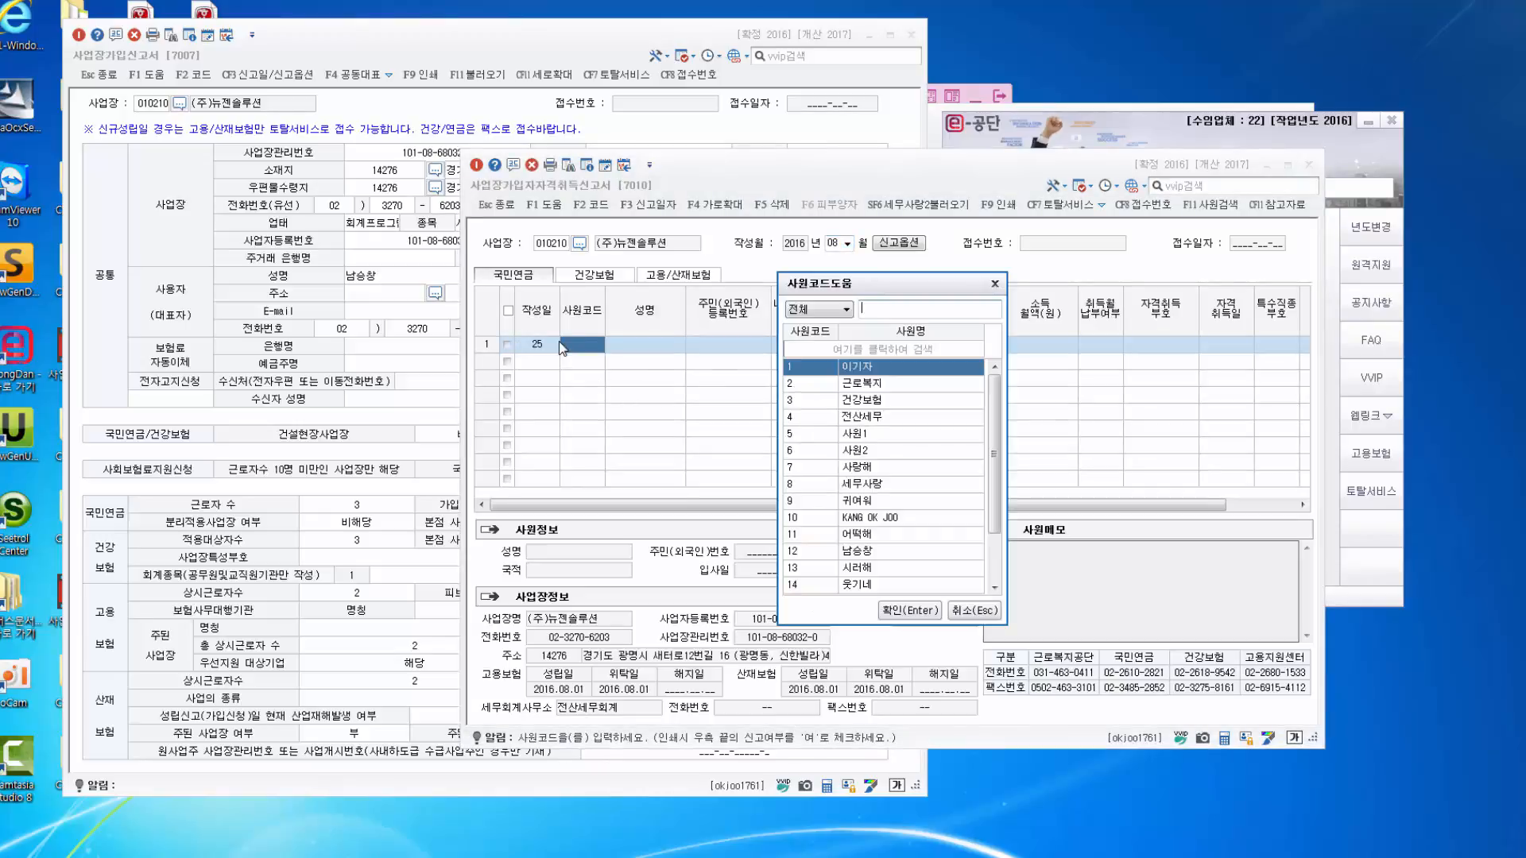
pyautogui.scroll(-2, 995, 487)
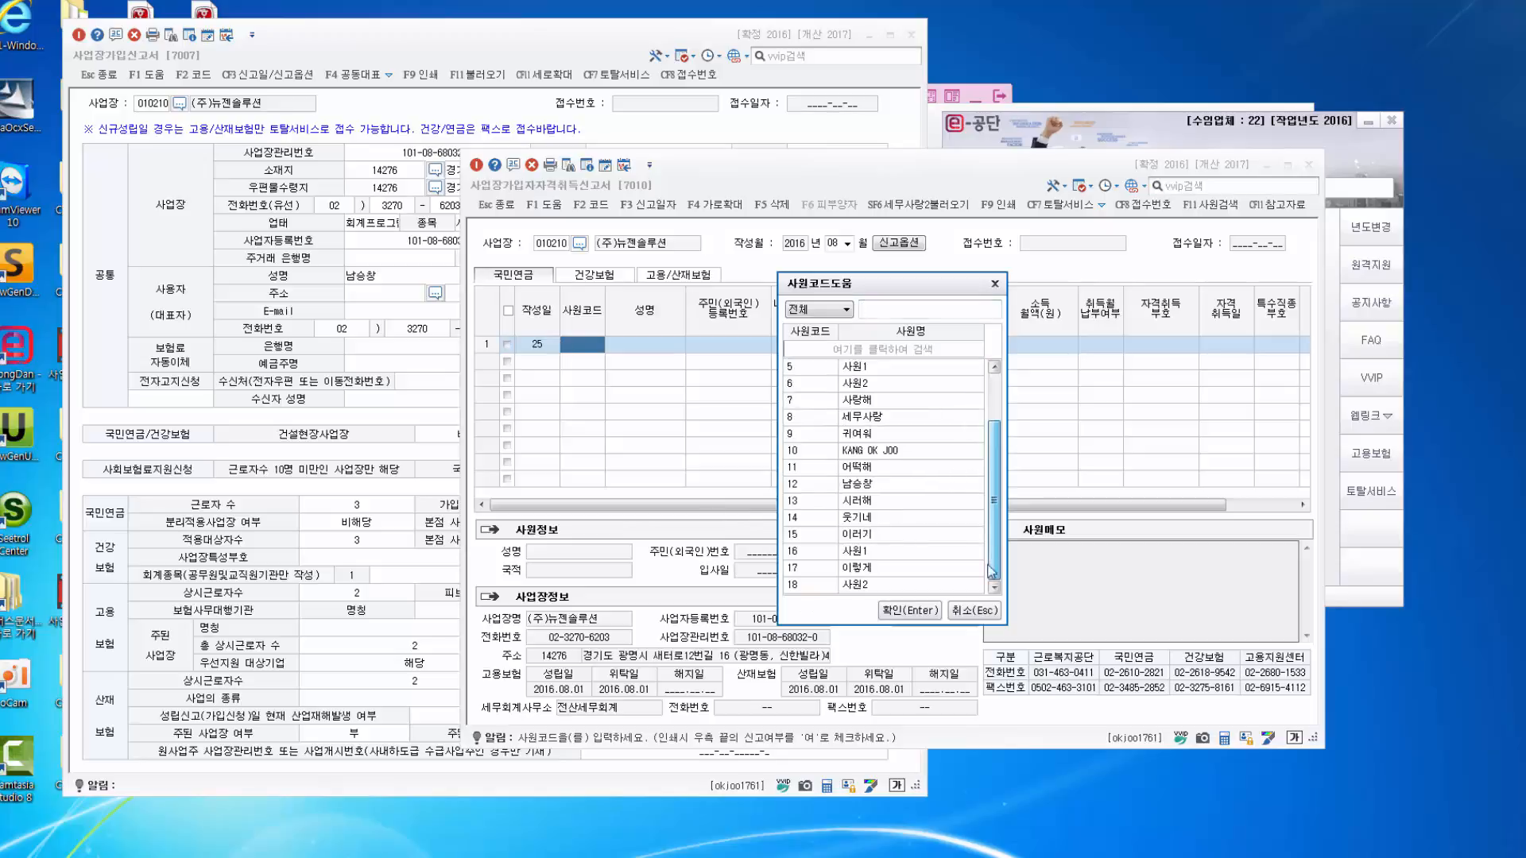
pyautogui.click(856, 551)
pyautogui.click(909, 609)
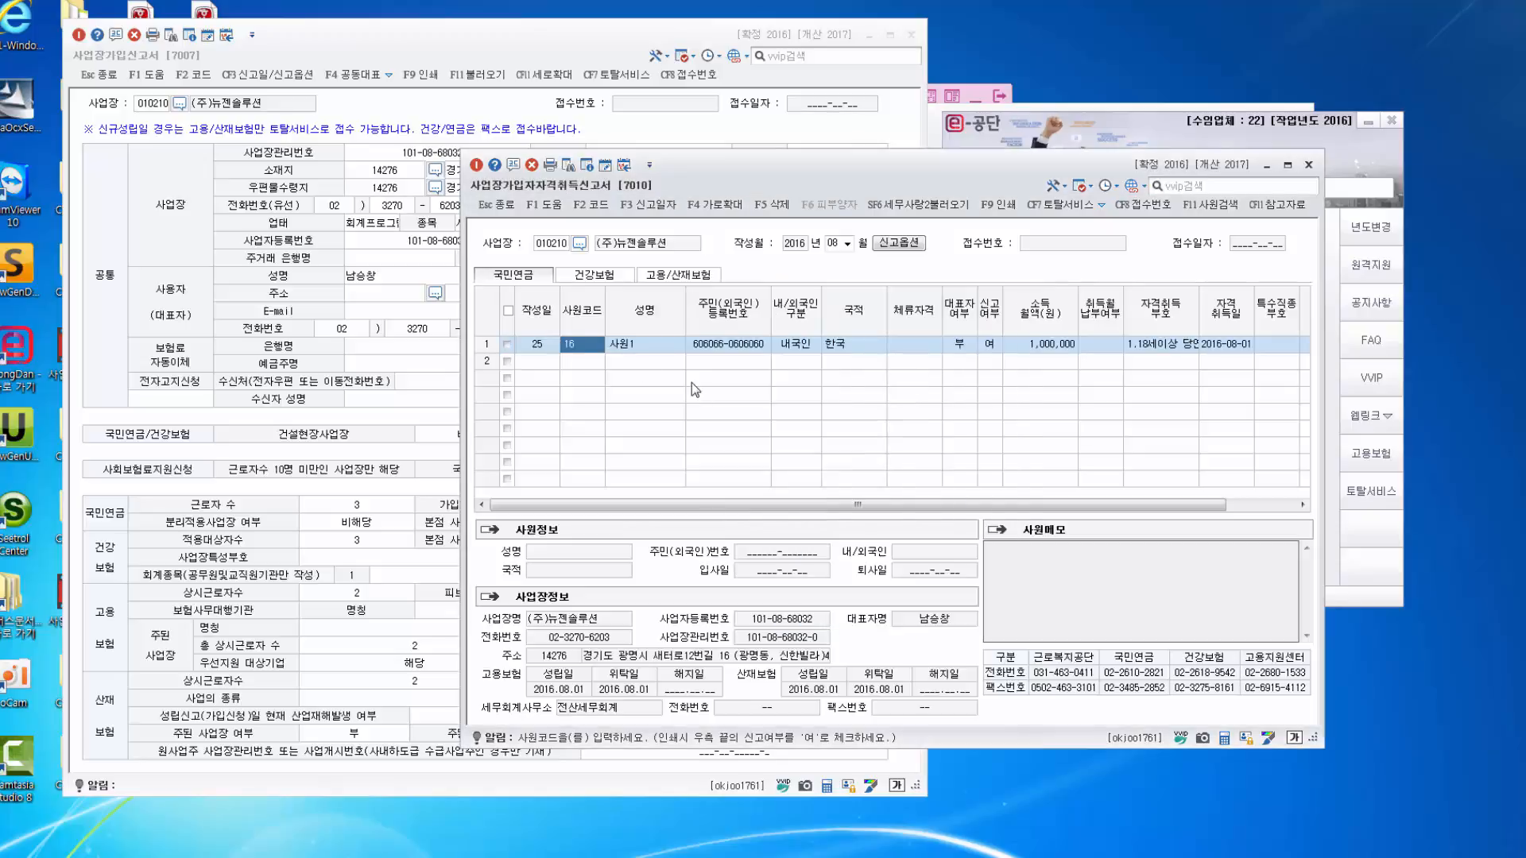
# Add 사원2 (code 18) in row 2, dated the 25th.
pyautogui.click(523, 367)
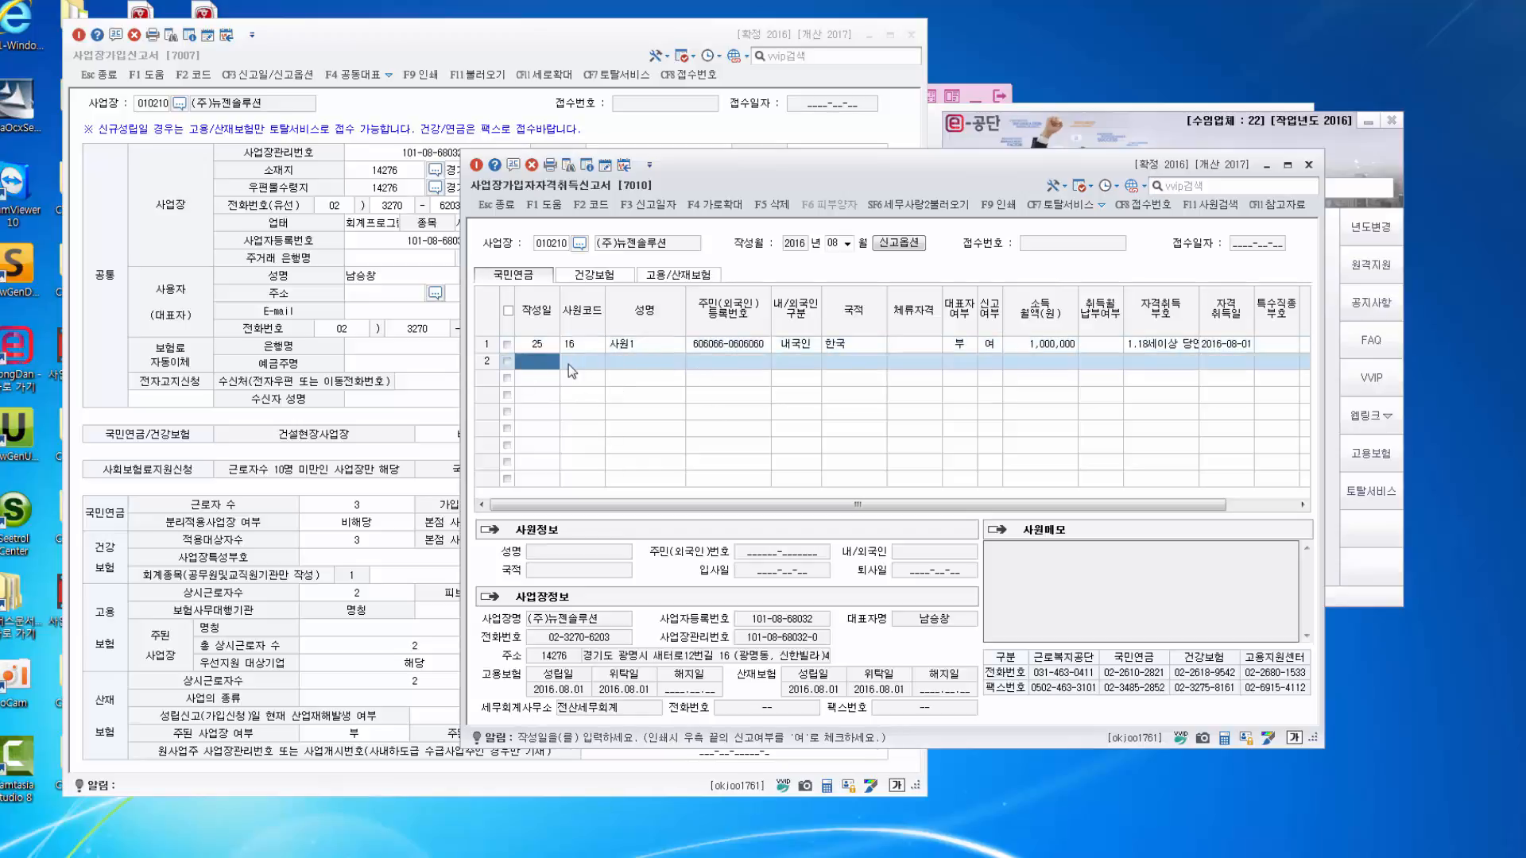
pyautogui.write('25')
pyautogui.press('Return')
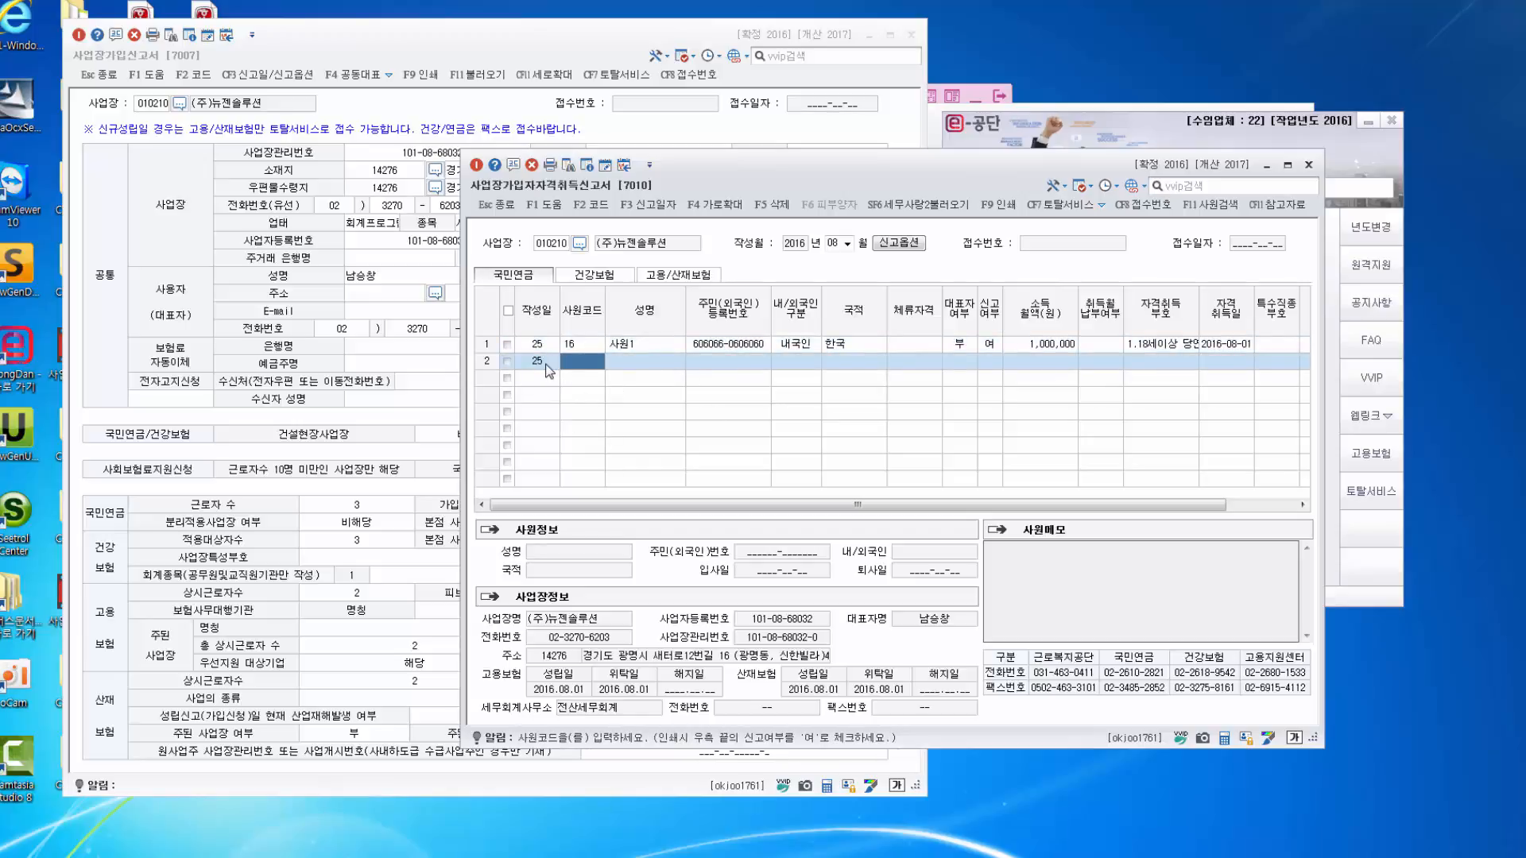
pyautogui.press('F2')
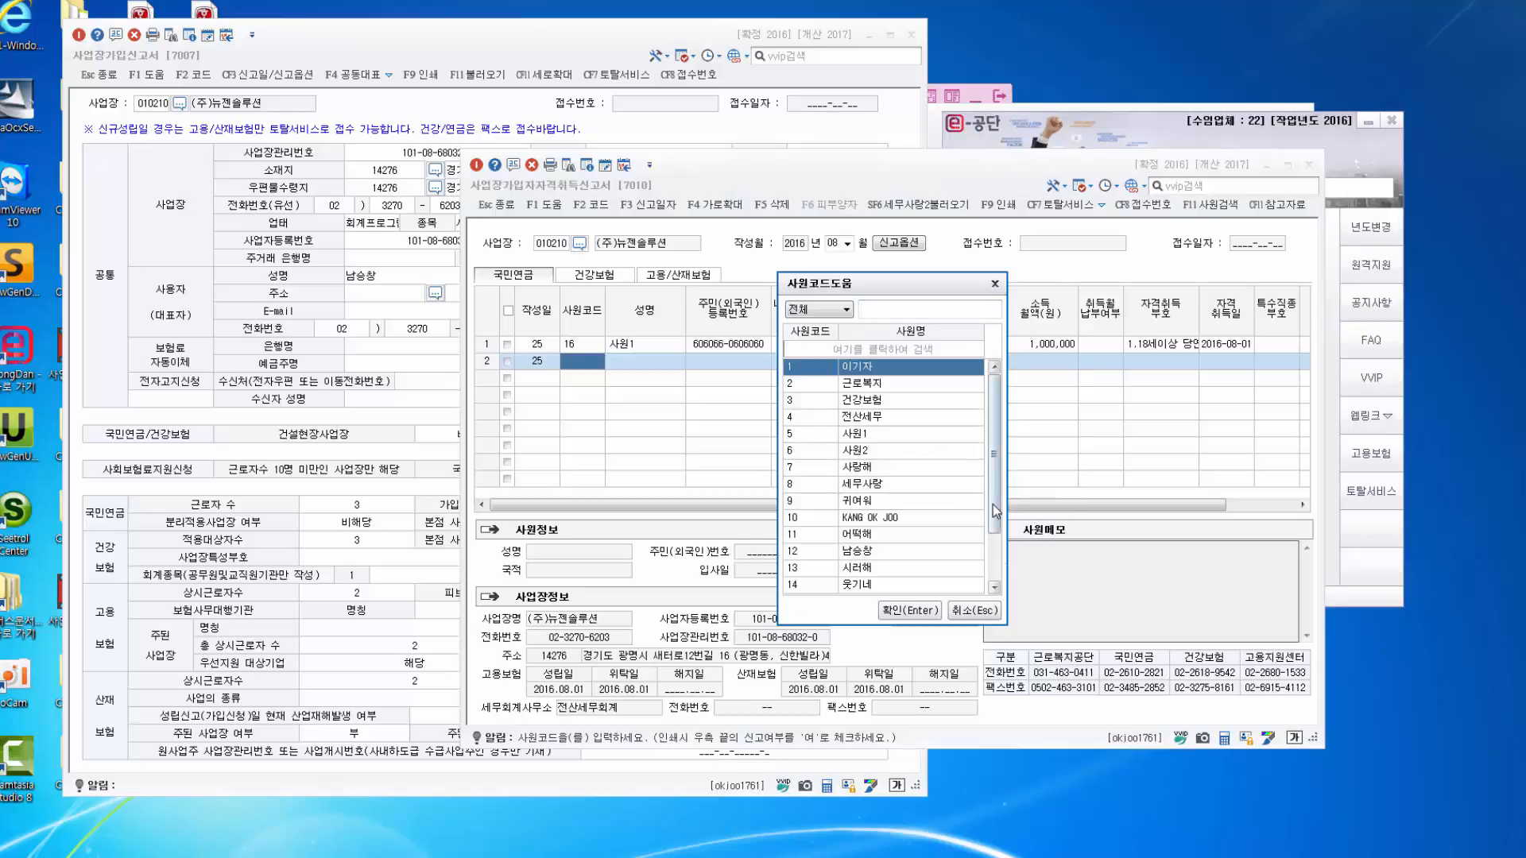
pyautogui.moveTo(995, 511); pyautogui.dragTo(996, 565)
pyautogui.click(852, 587)
pyautogui.click(907, 613)
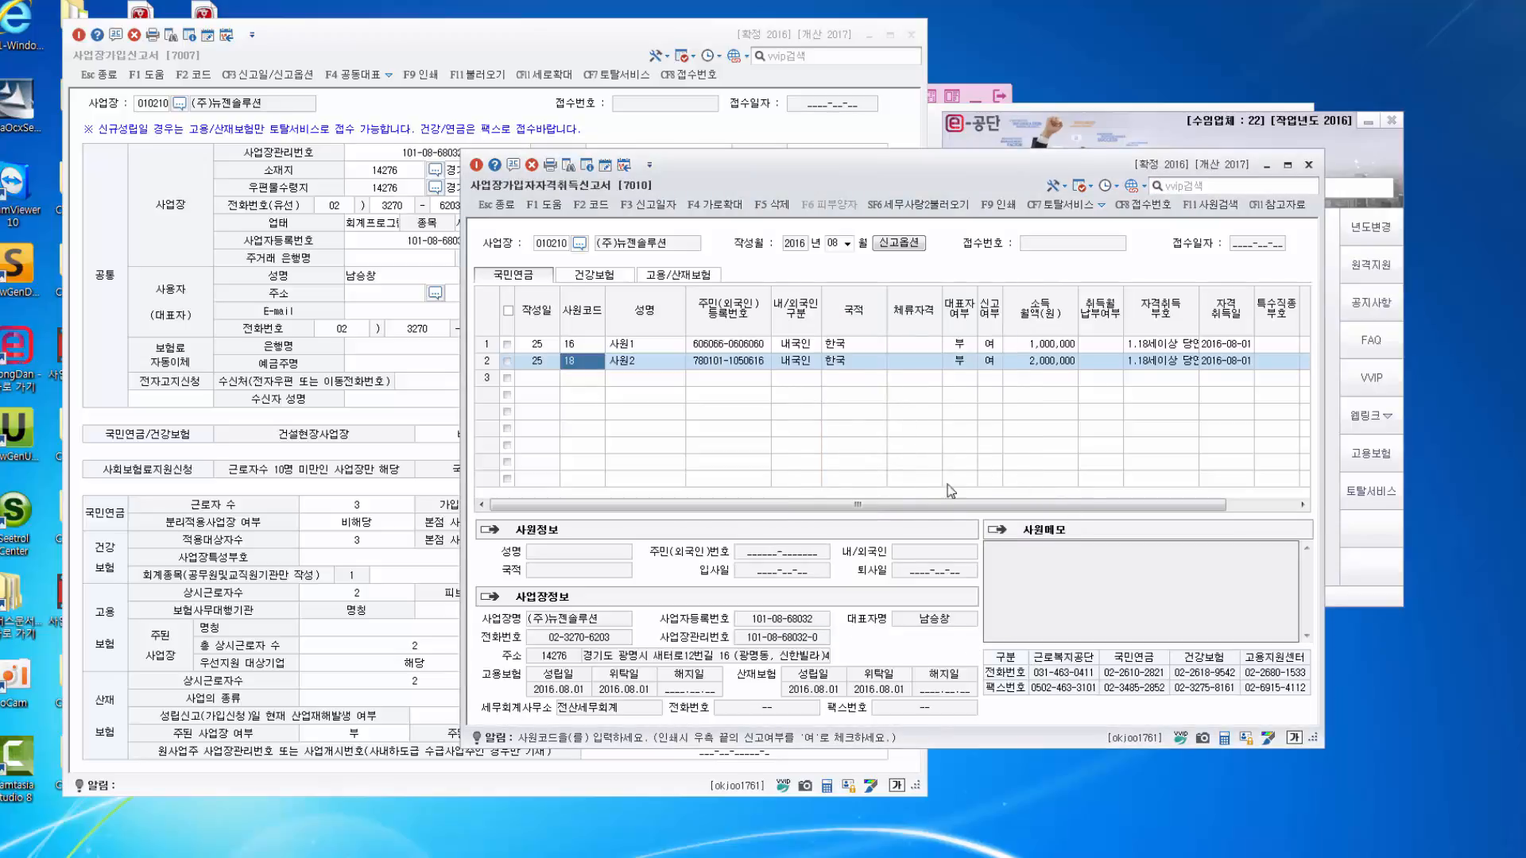
pyautogui.moveTo(948, 178); pyautogui.dragTo(668, 184)
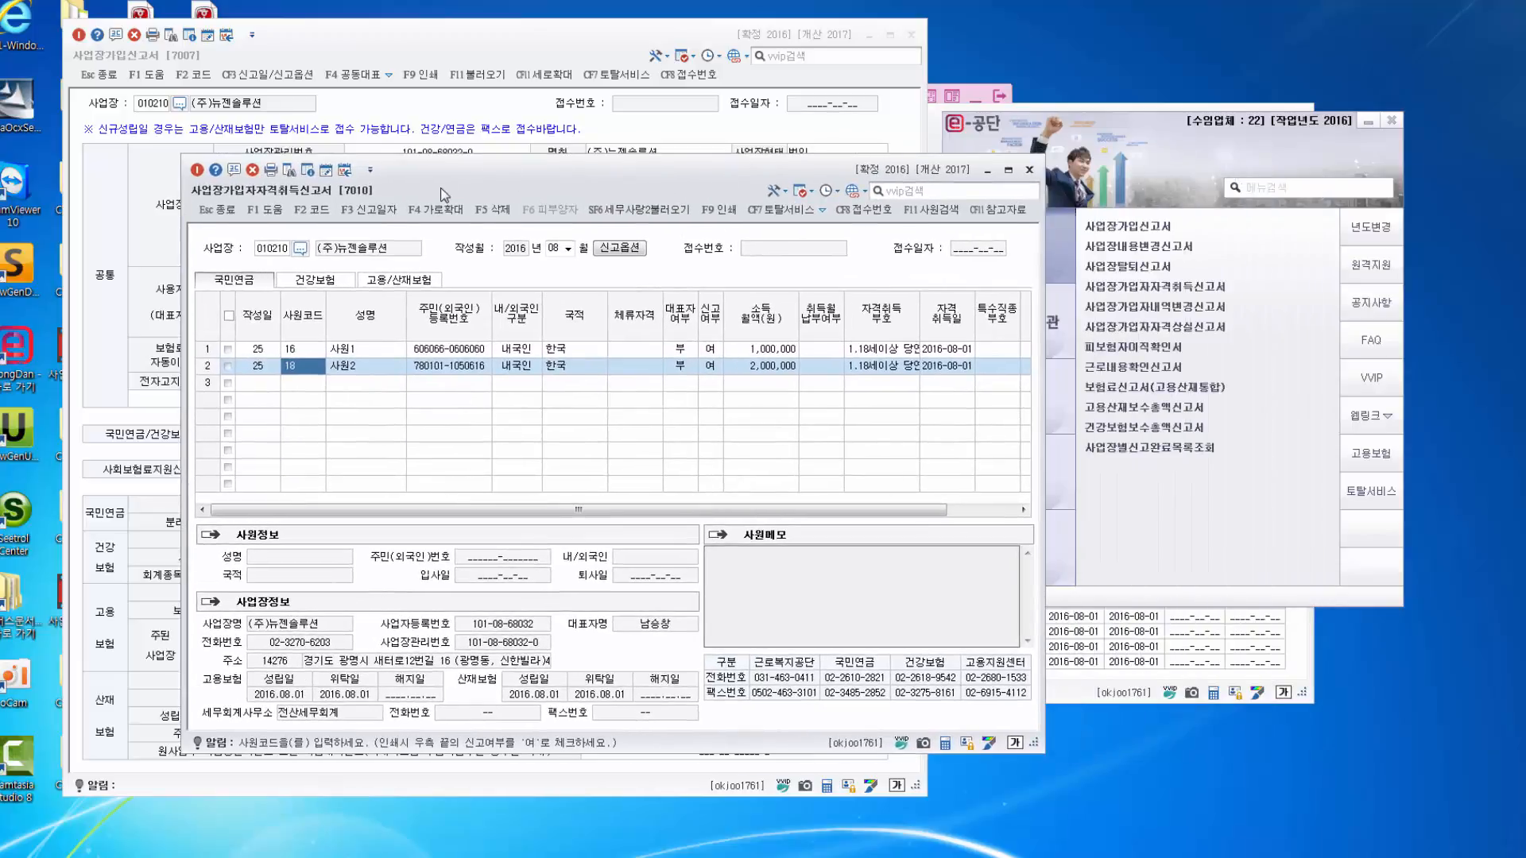
# Set both employees' pension acquisition code to 1 (18세이상 당연취득).
pyautogui.click(461, 211)
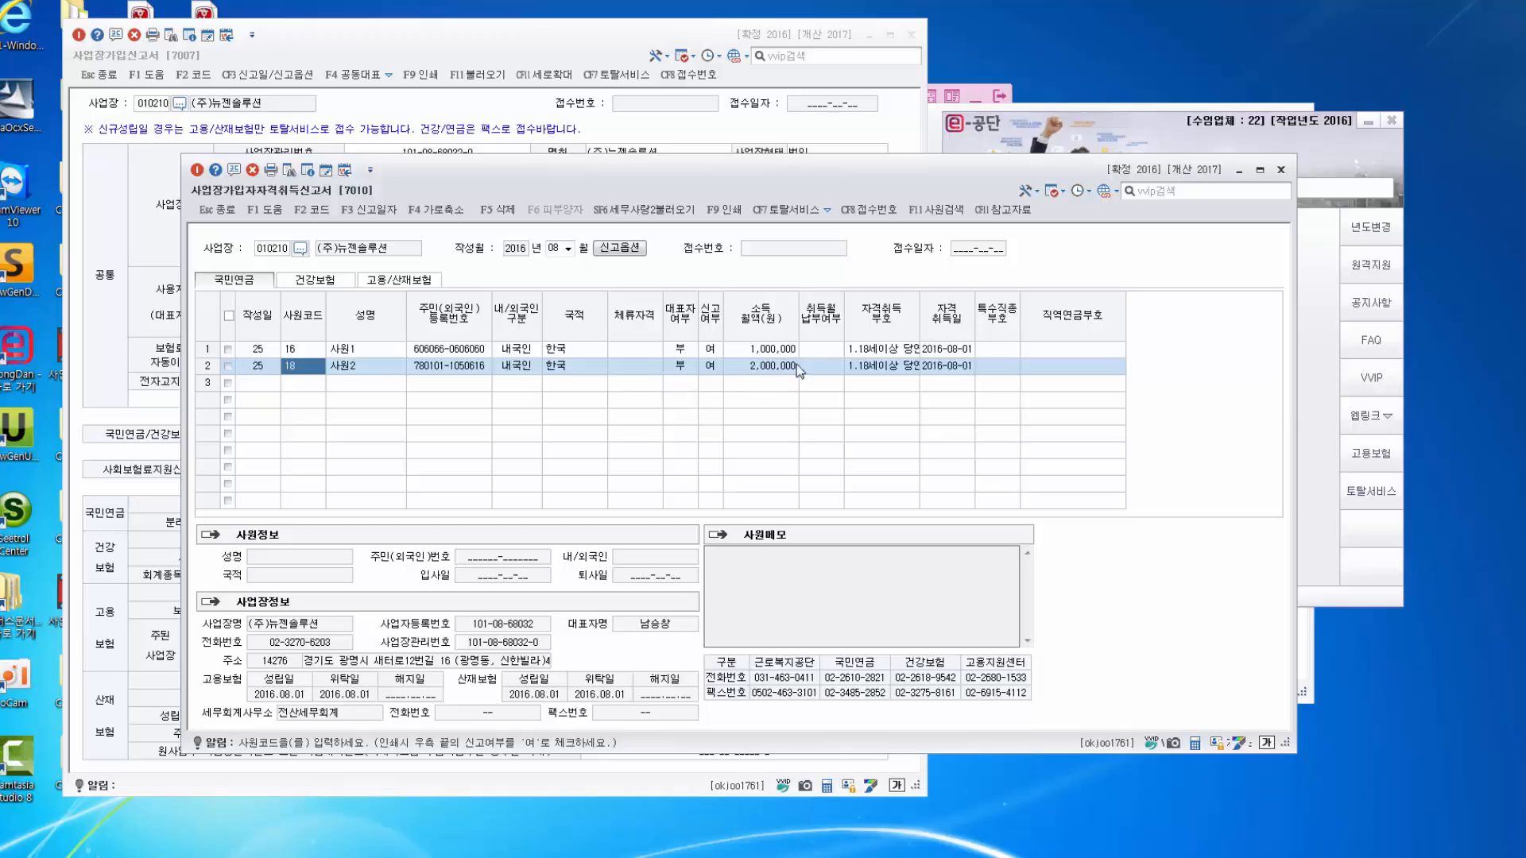
pyautogui.click(874, 348)
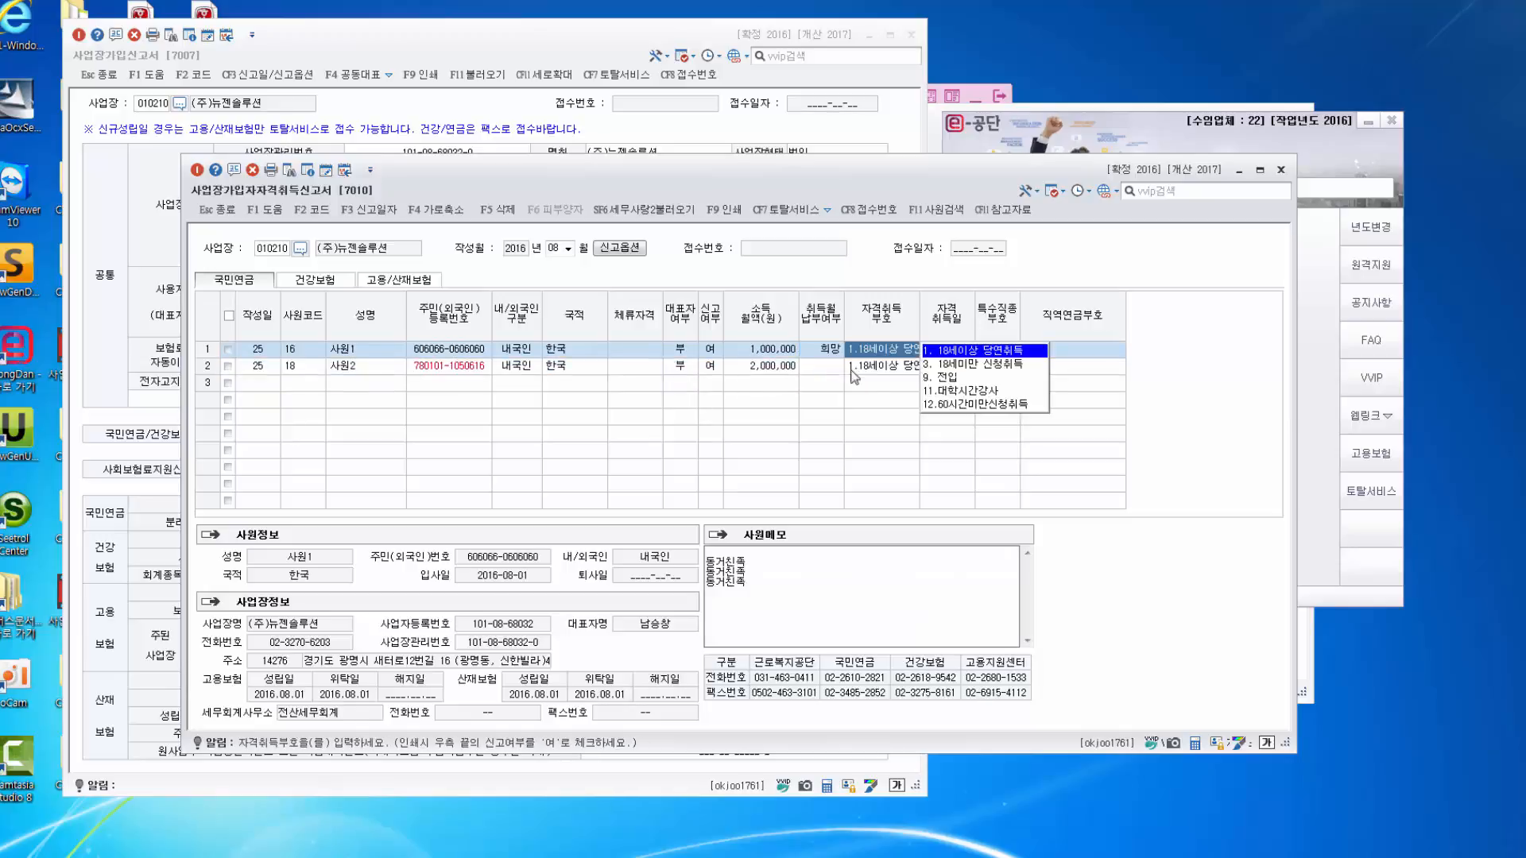
pyautogui.click(853, 367)
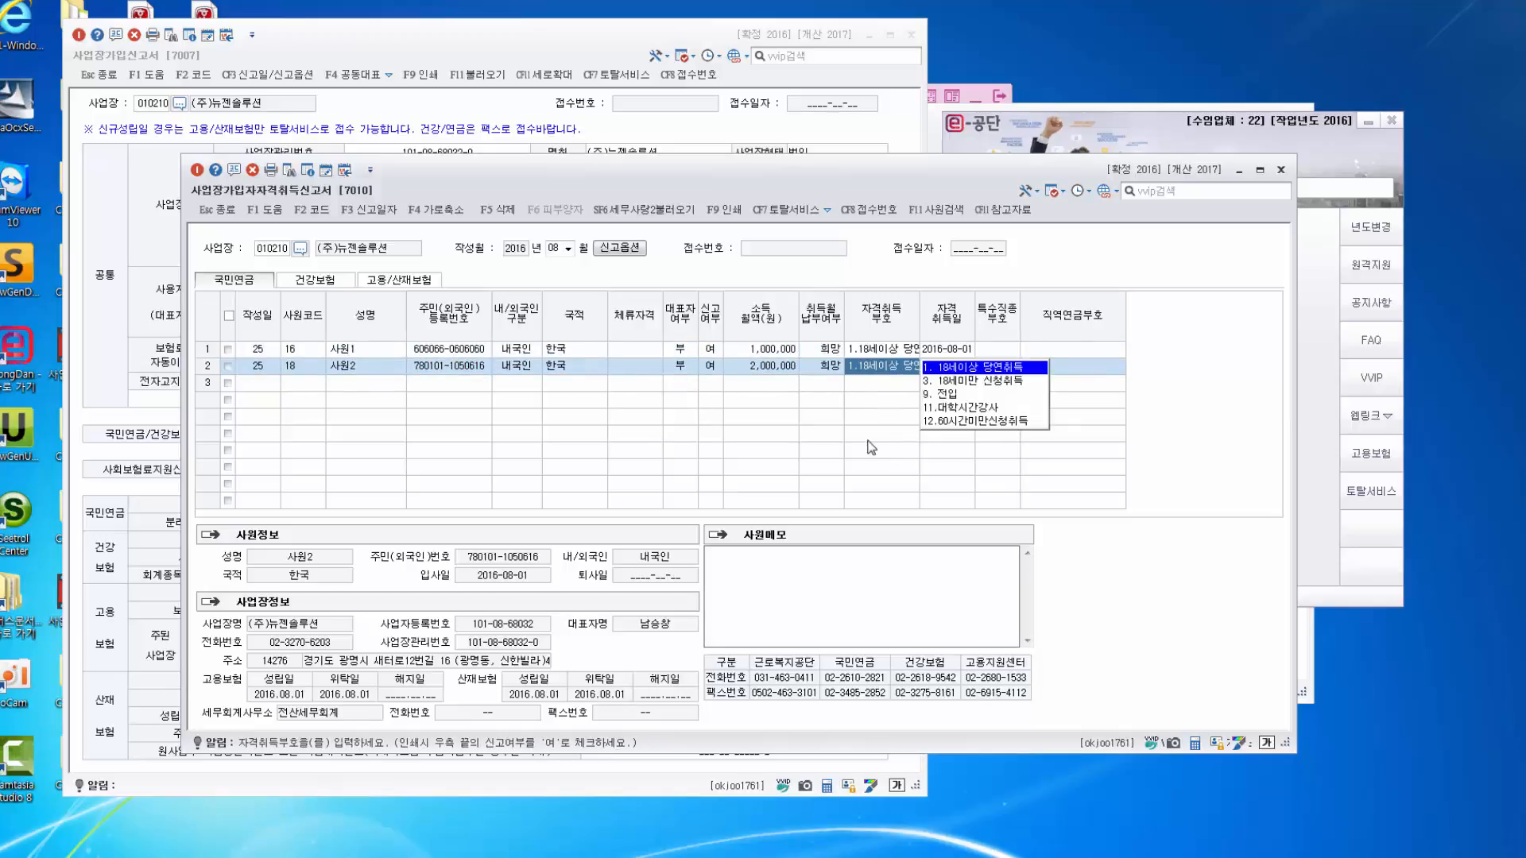
# On the 건강보험 tab, set both employees' 건강보험증 to 2. 발송미요청.
pyautogui.click(315, 280)
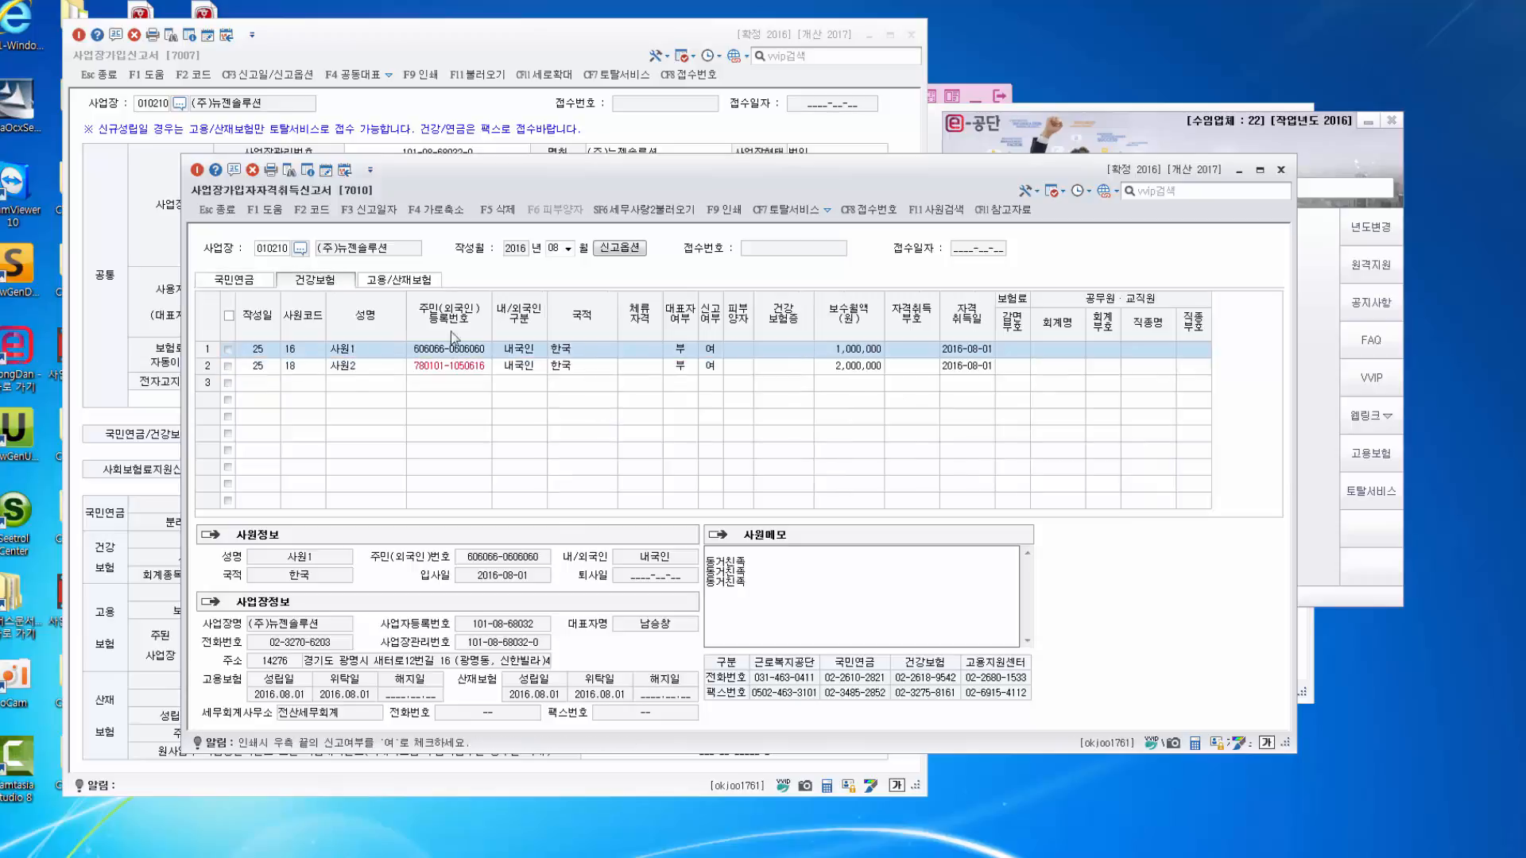
pyautogui.click(763, 349)
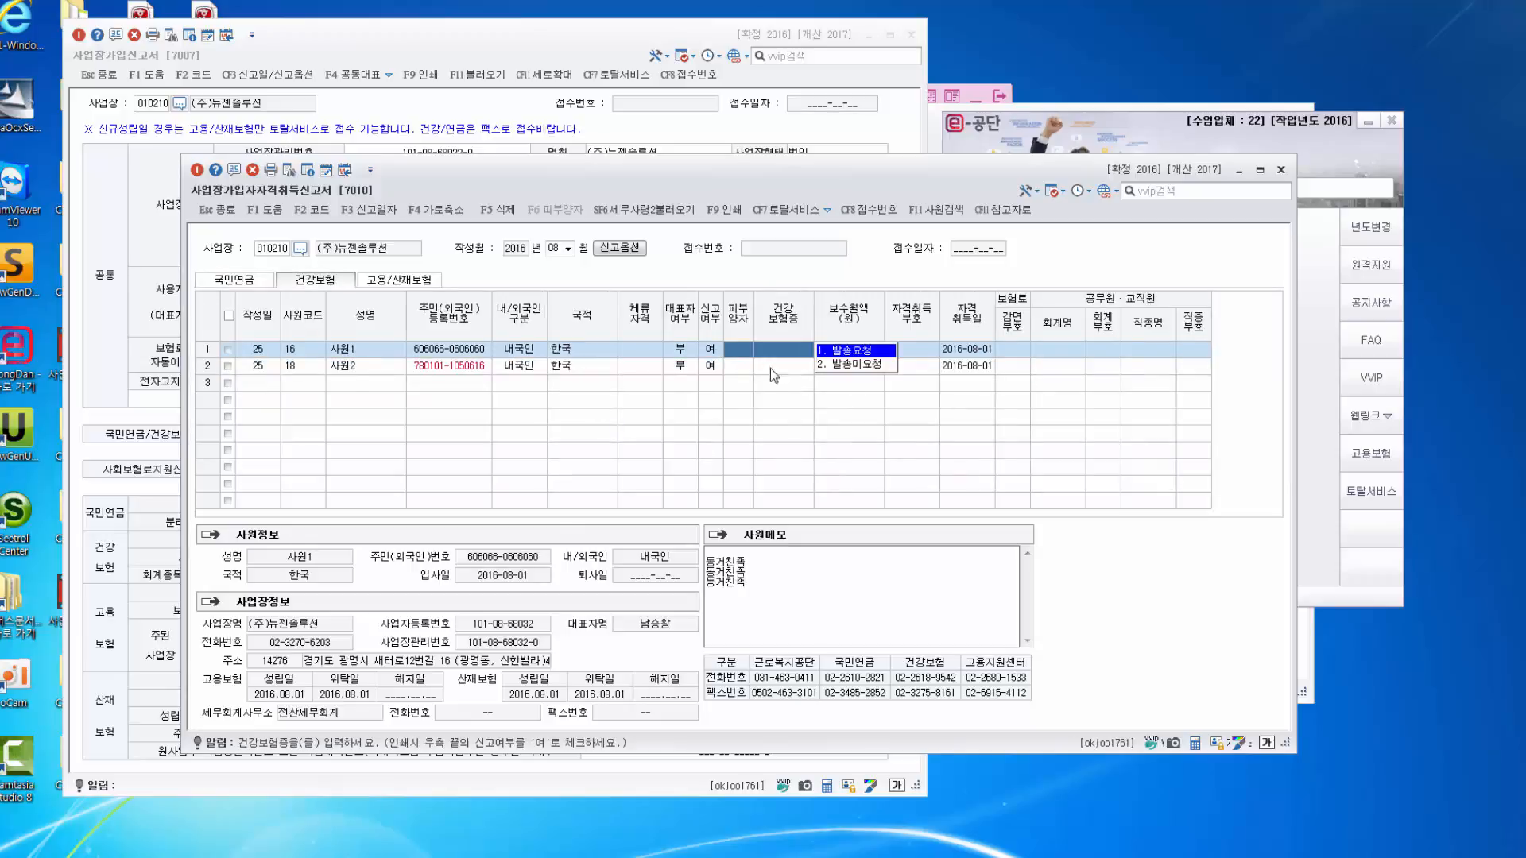
pyautogui.click(745, 370)
pyautogui.click(783, 382)
pyautogui.click(804, 354)
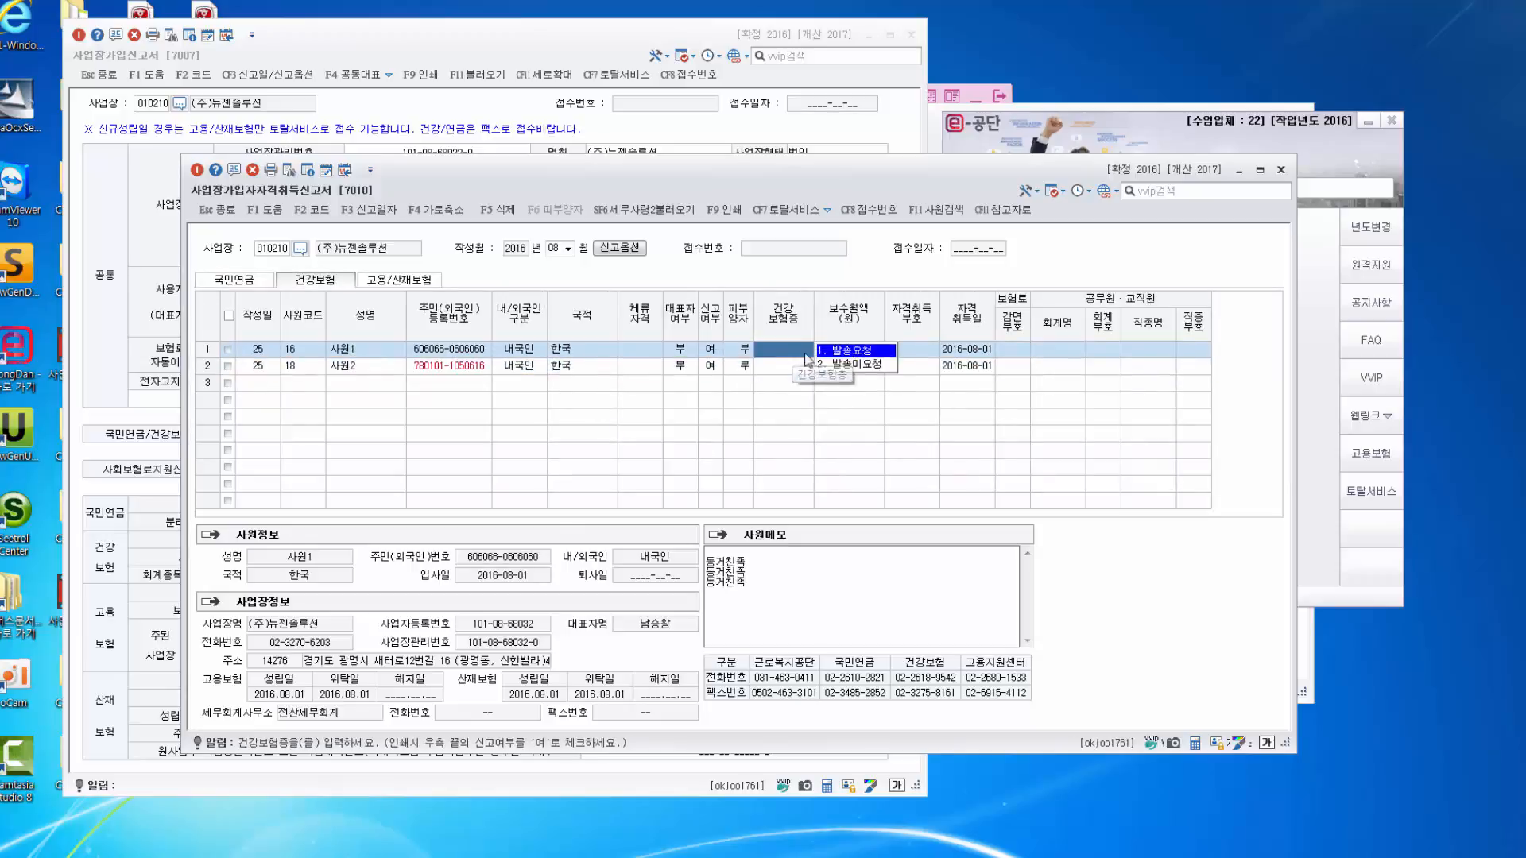
pyautogui.click(850, 365)
pyautogui.click(799, 368)
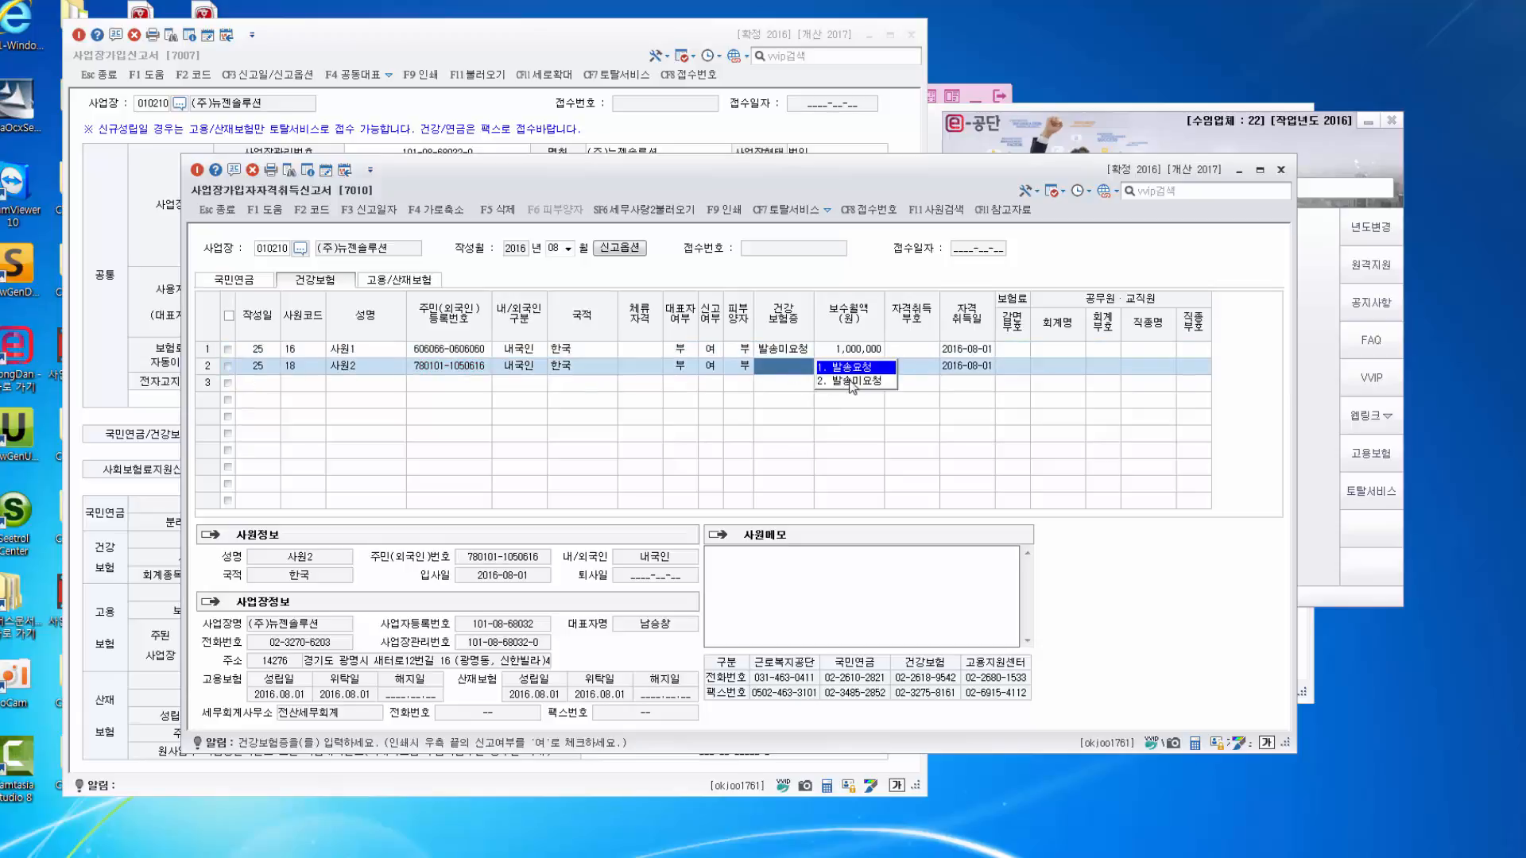
pyautogui.click(850, 380)
# Set both employees' health 자격취득부호 to 00. 최초취득.
pyautogui.click(918, 351)
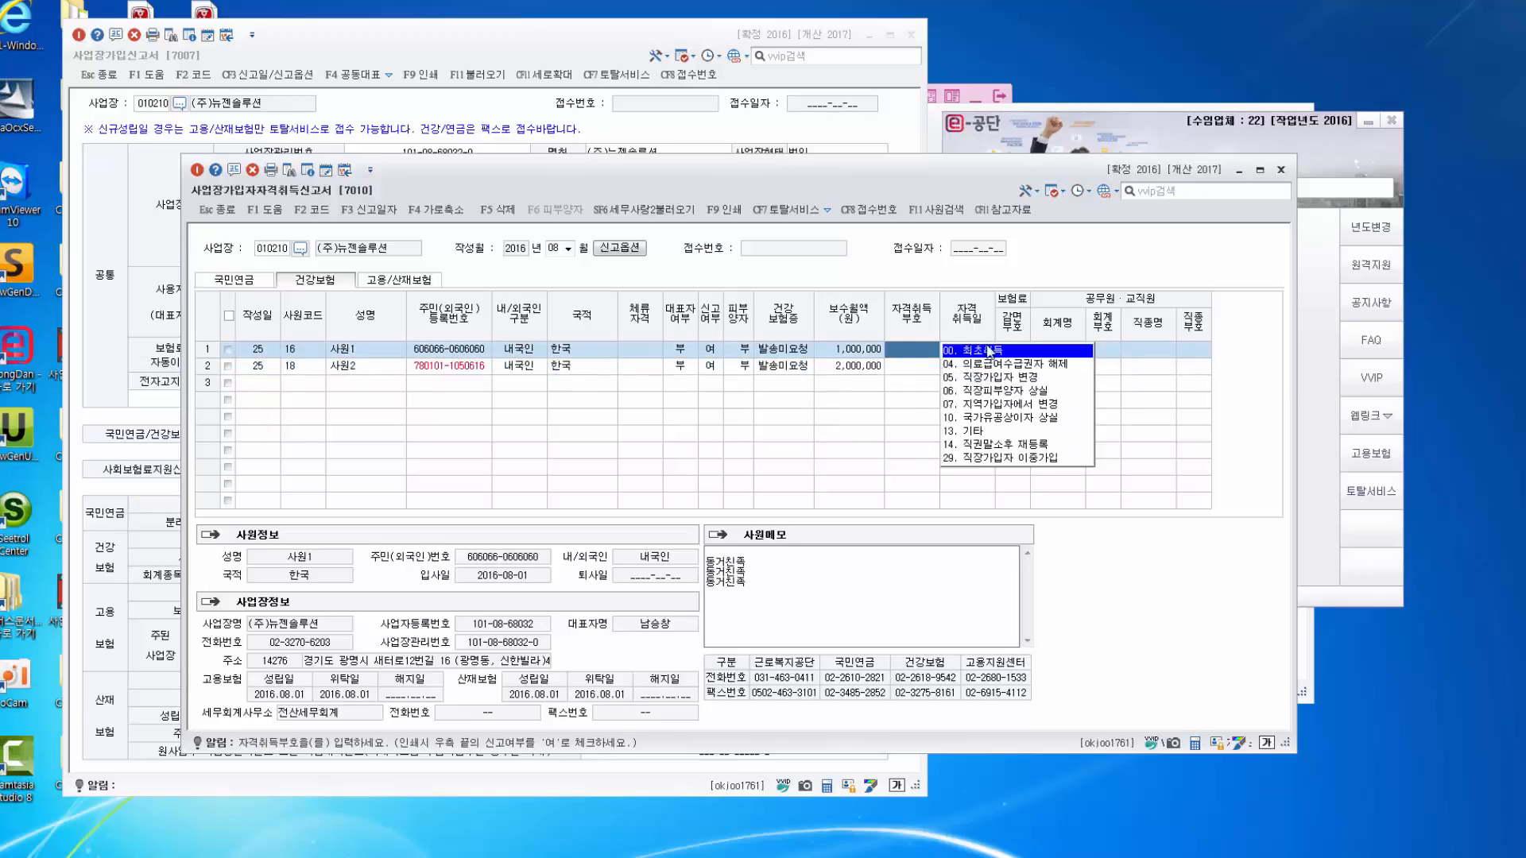
pyautogui.click(990, 351)
pyautogui.click(913, 368)
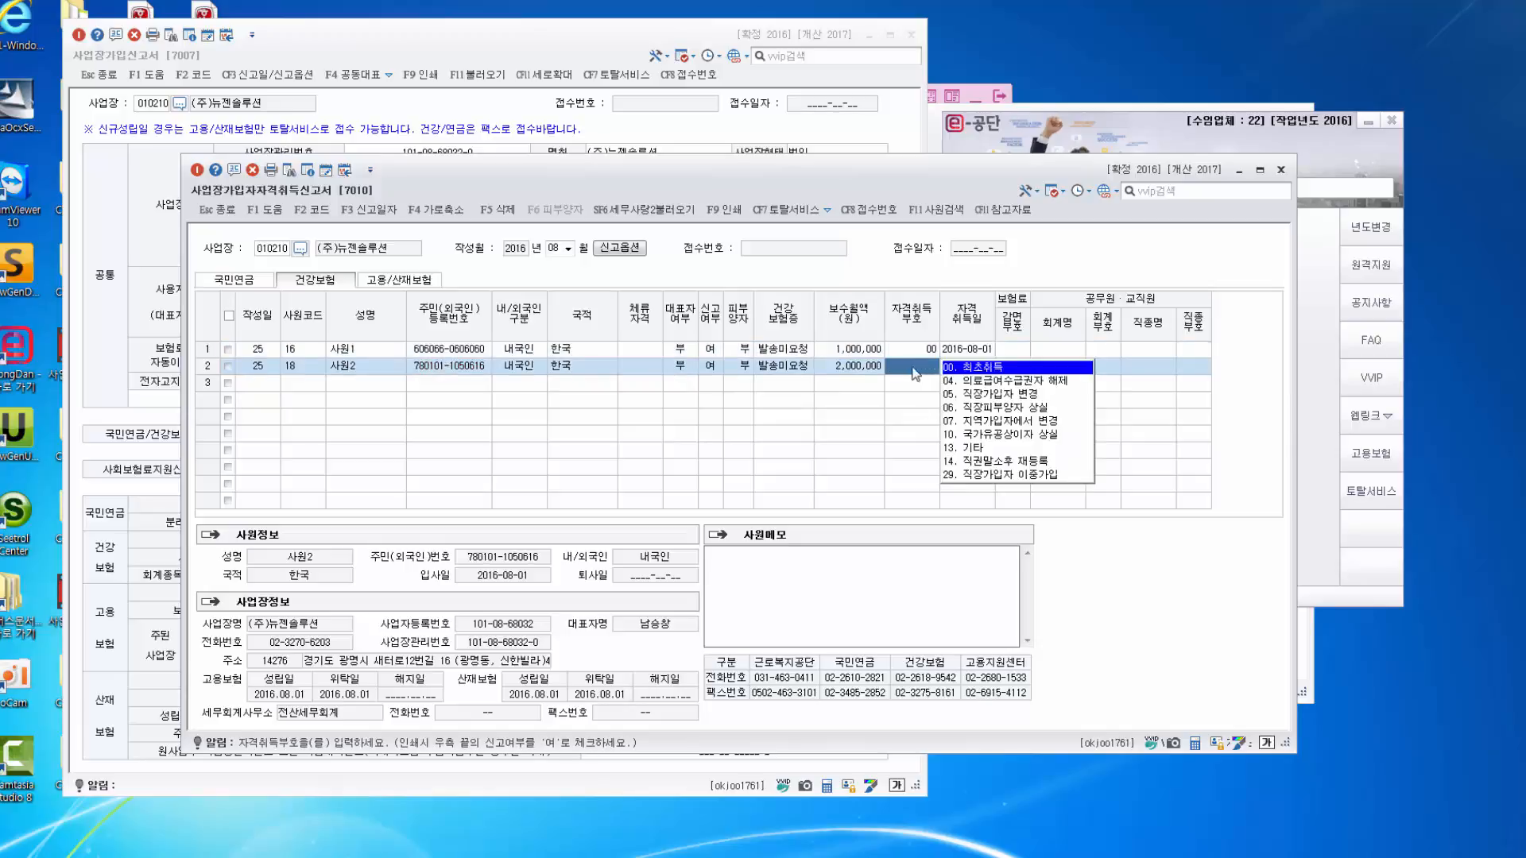
pyautogui.click(972, 368)
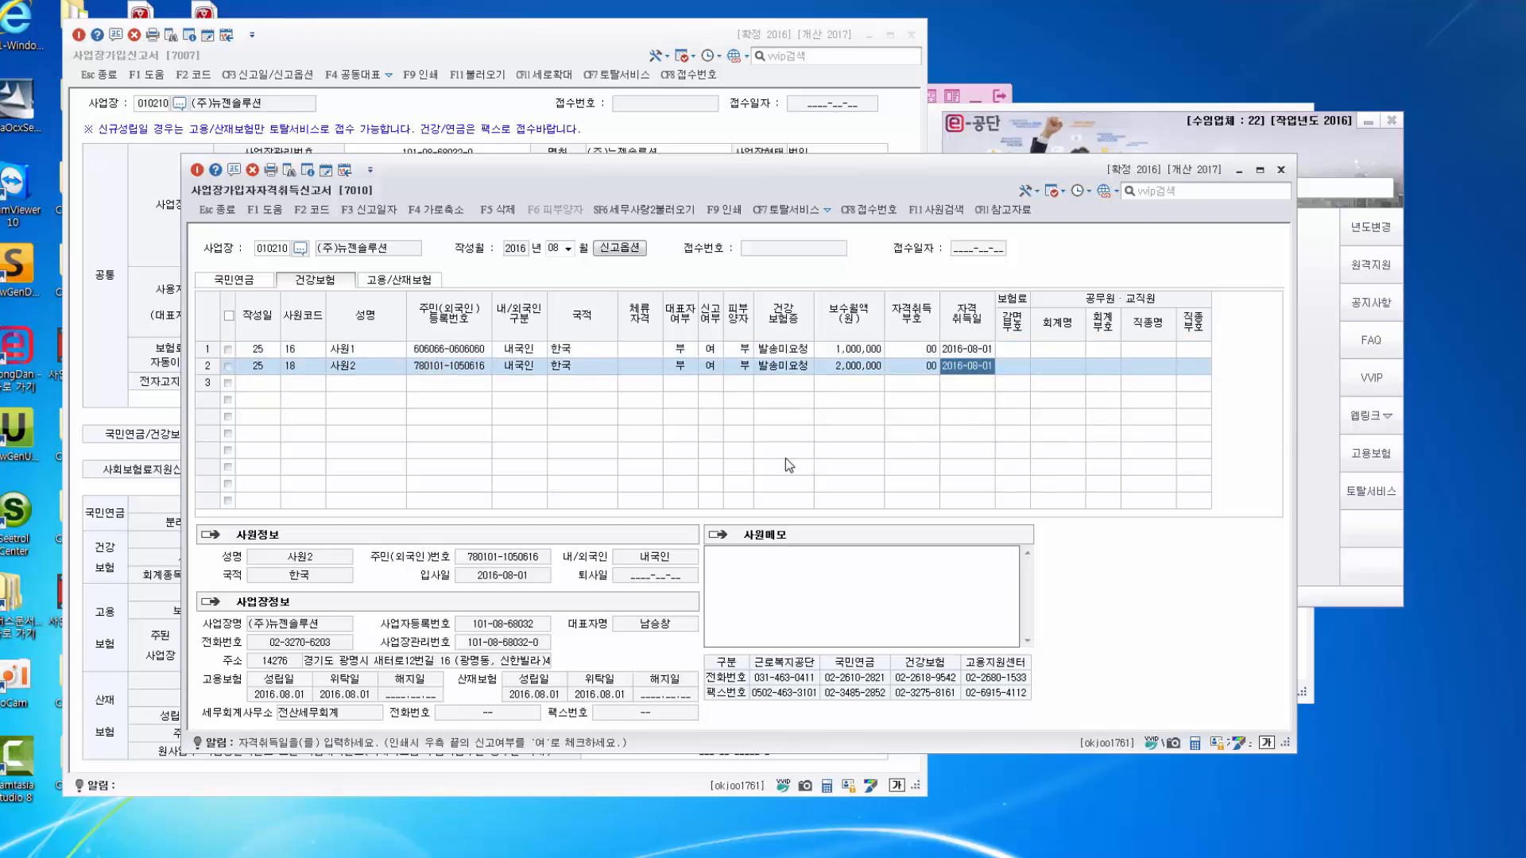
# On the 고용/산재보험 tab, set 계약직여부 to 2. 부 for both employees.
pyautogui.click(410, 282)
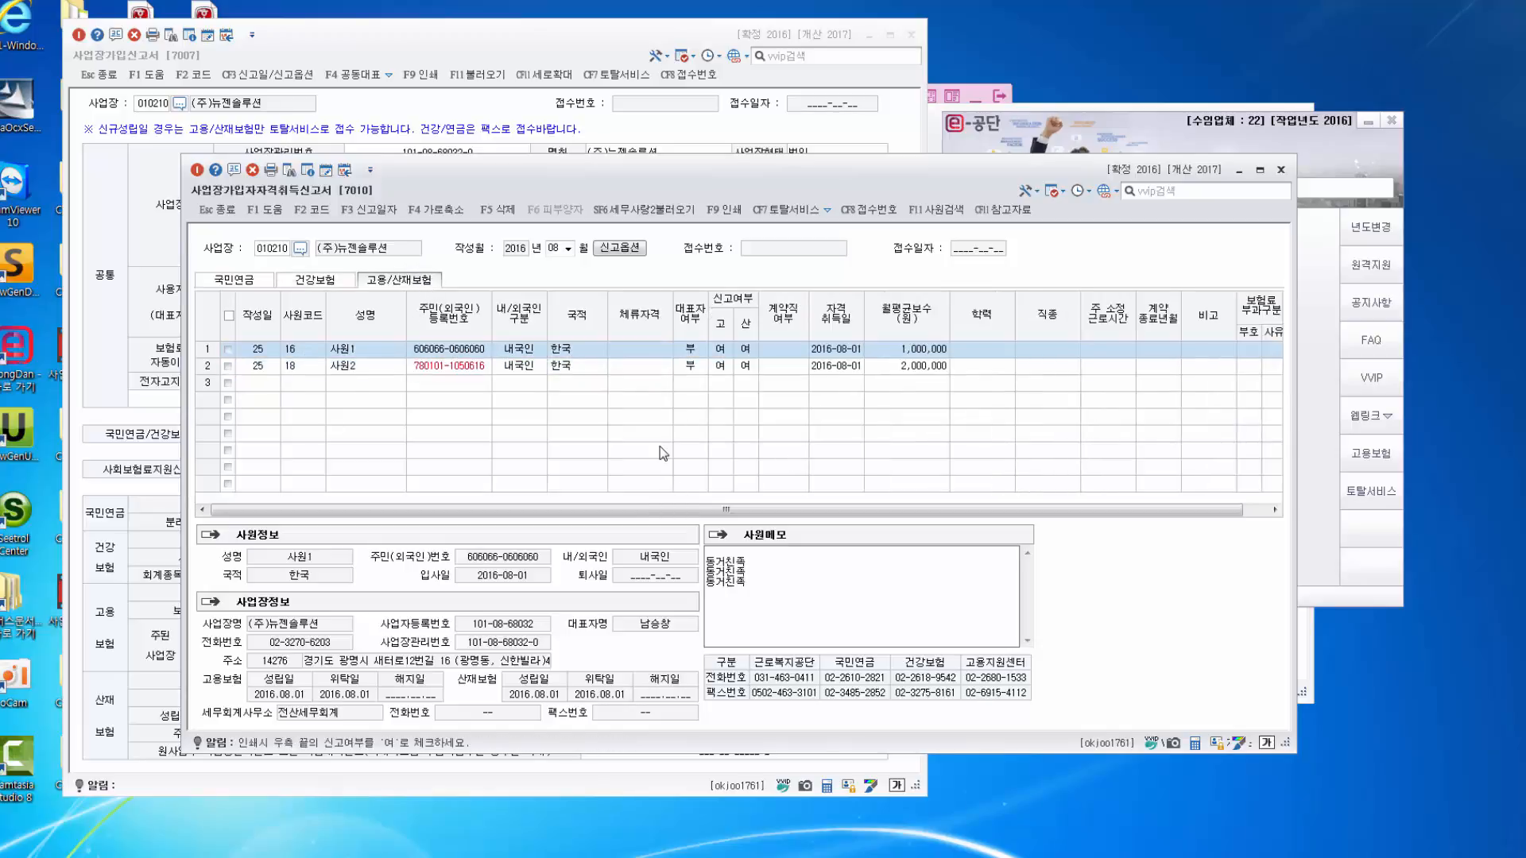
pyautogui.click(797, 356)
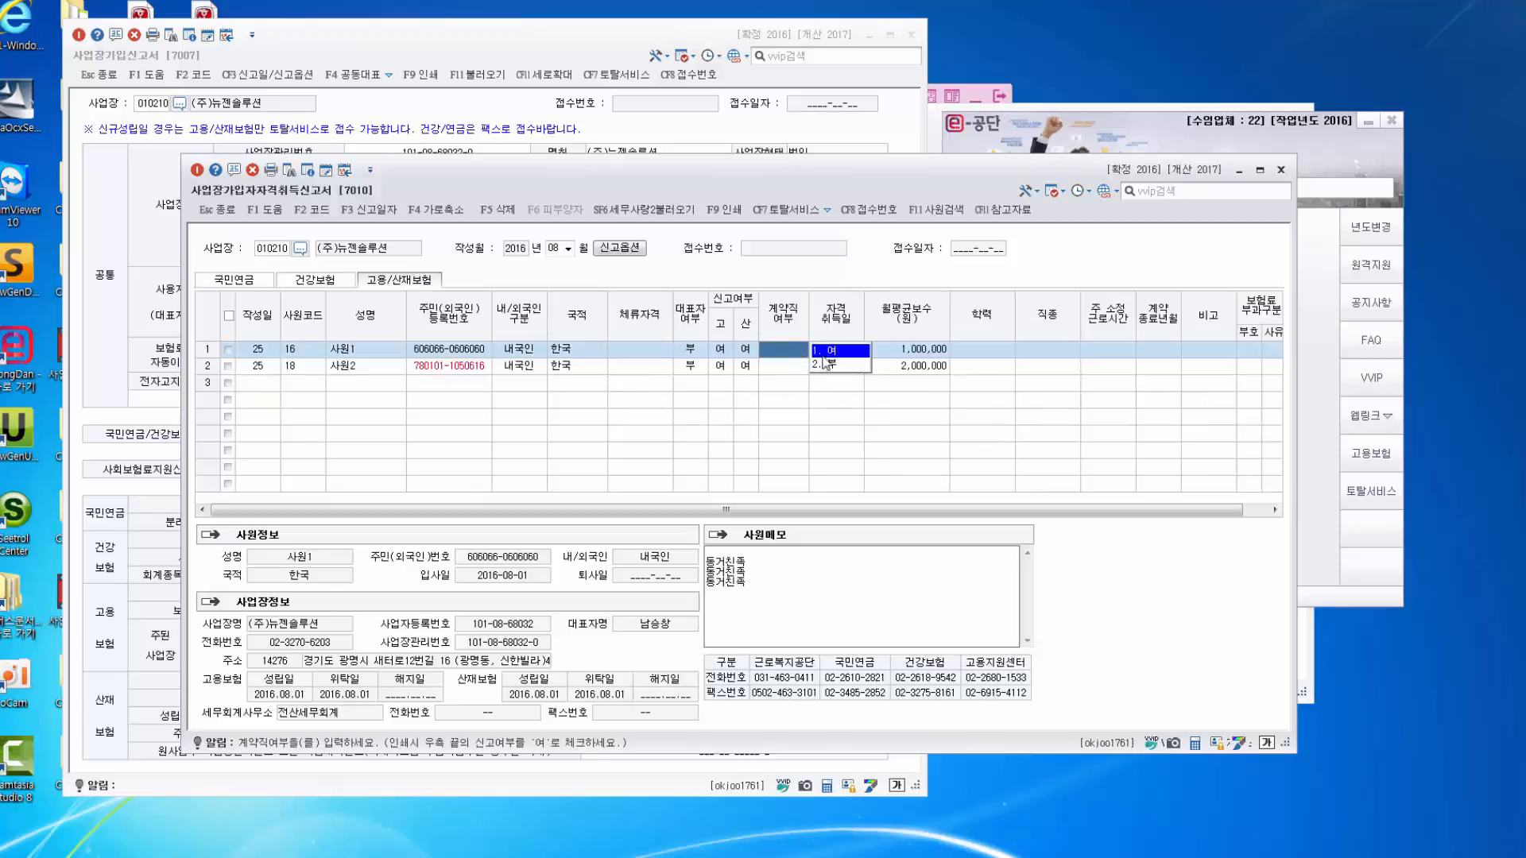
pyautogui.click(825, 364)
pyautogui.click(785, 368)
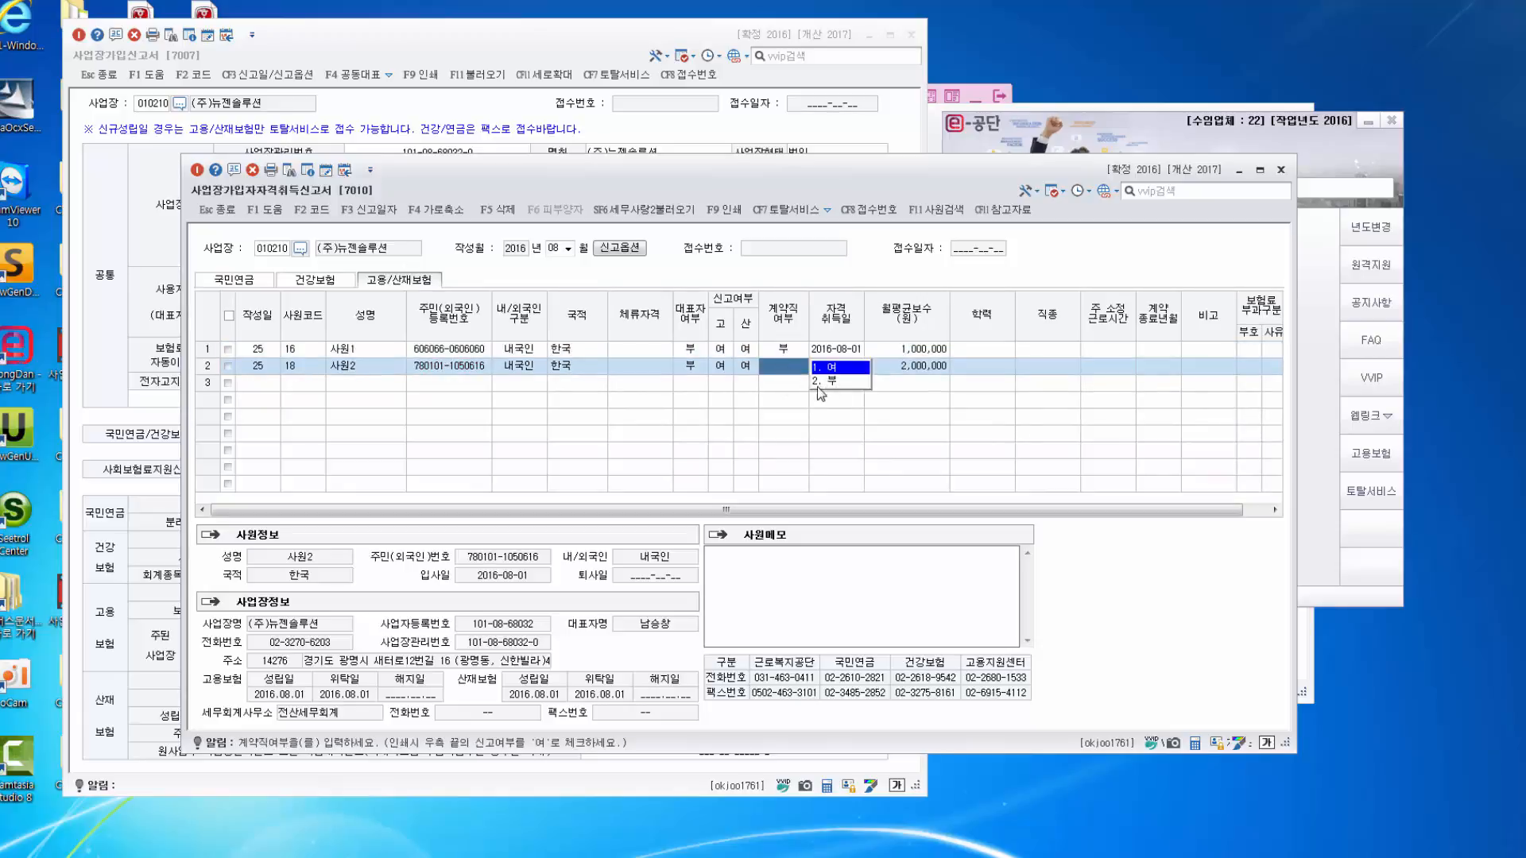
pyautogui.click(827, 381)
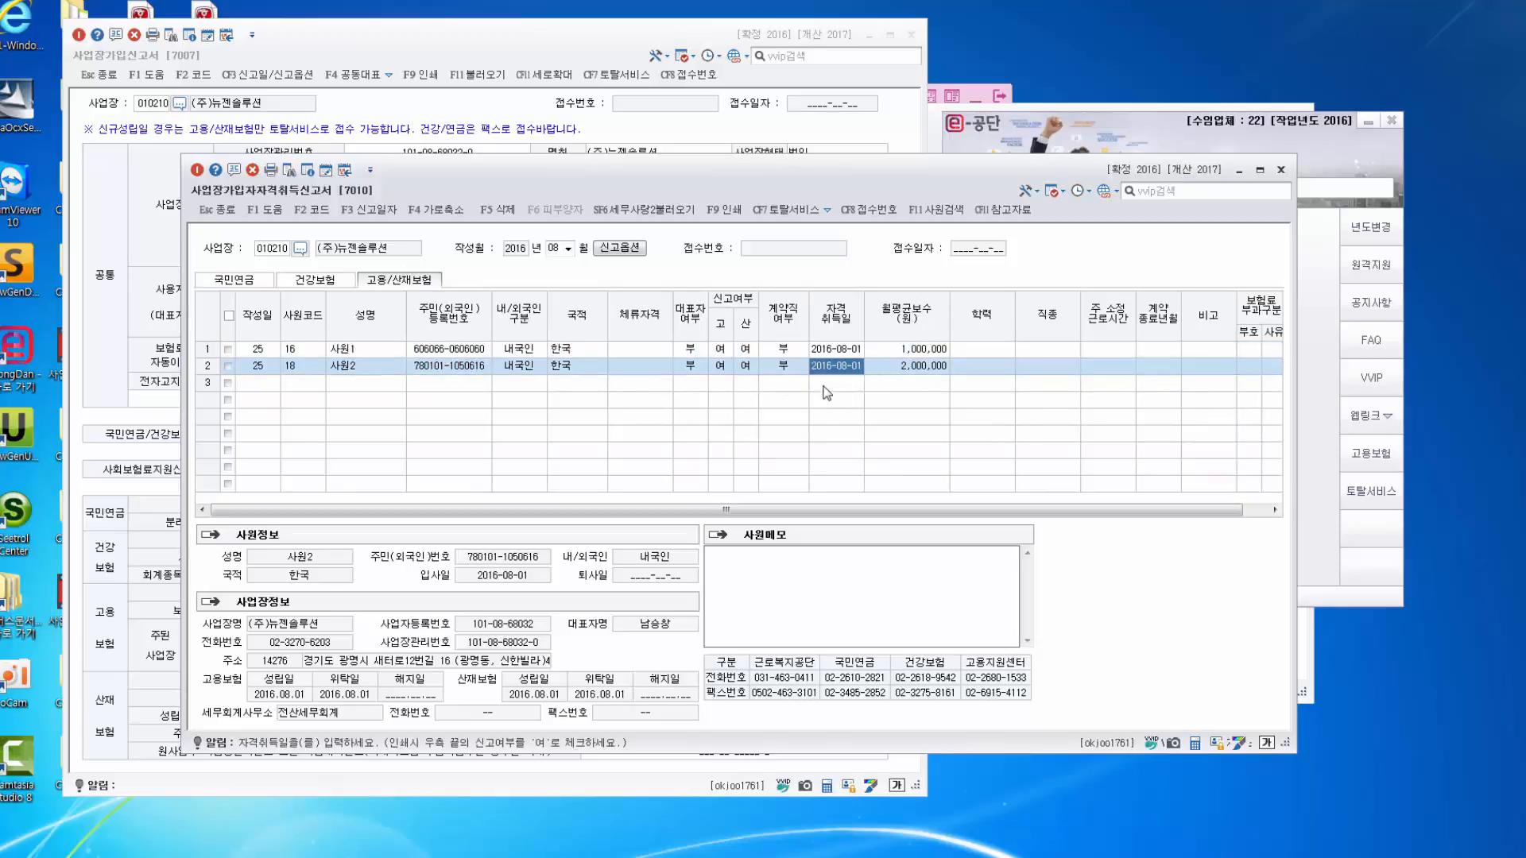
# Assign job code 101, 영업원 및 상품중개인, to both employees via the 직종 lookup.
pyautogui.click(1050, 348)
pyautogui.press('F2')
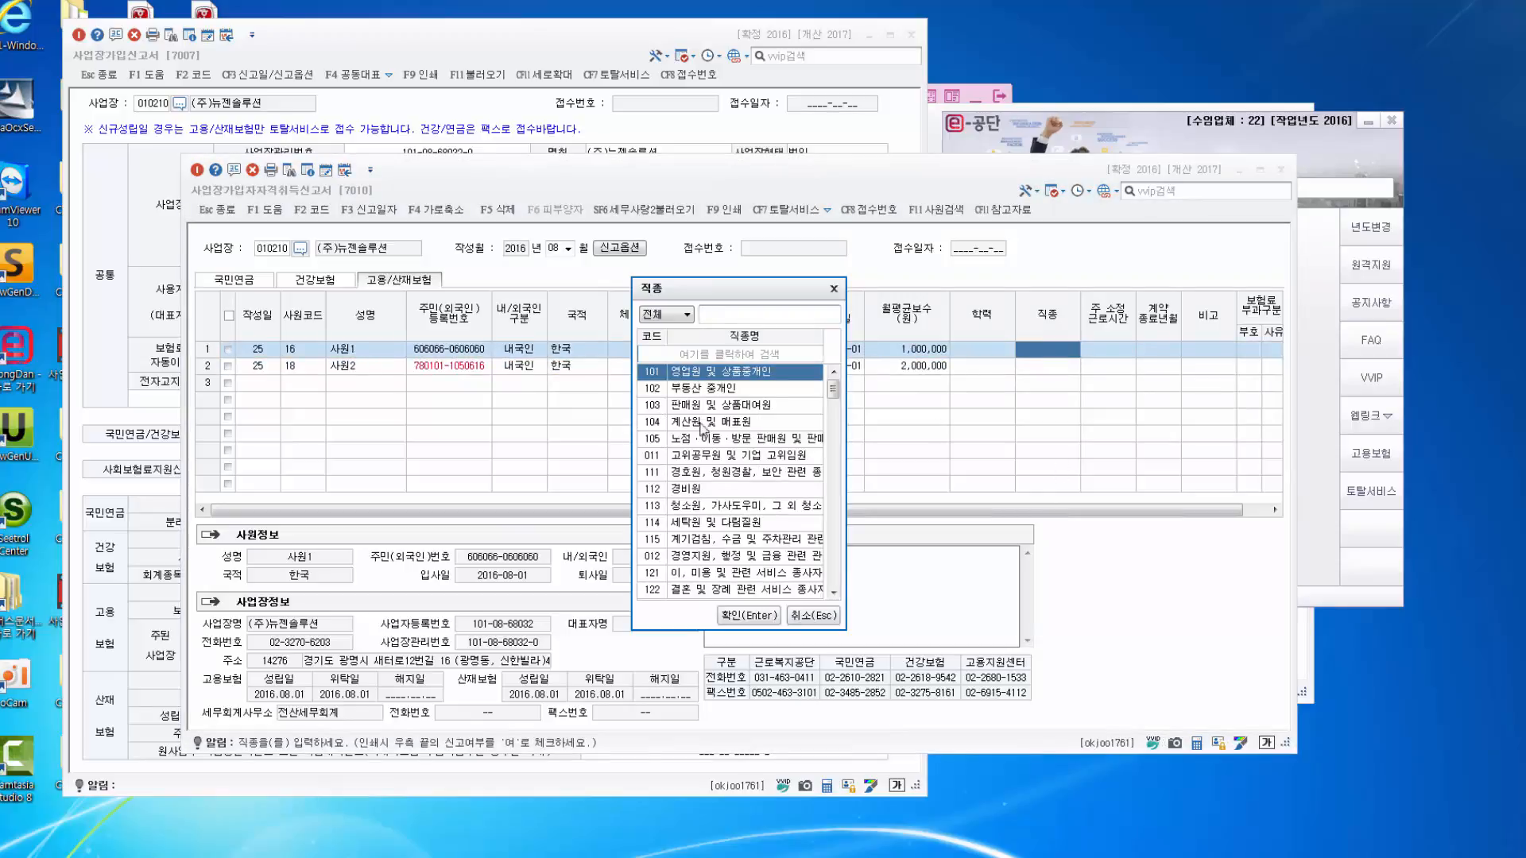
pyautogui.click(751, 617)
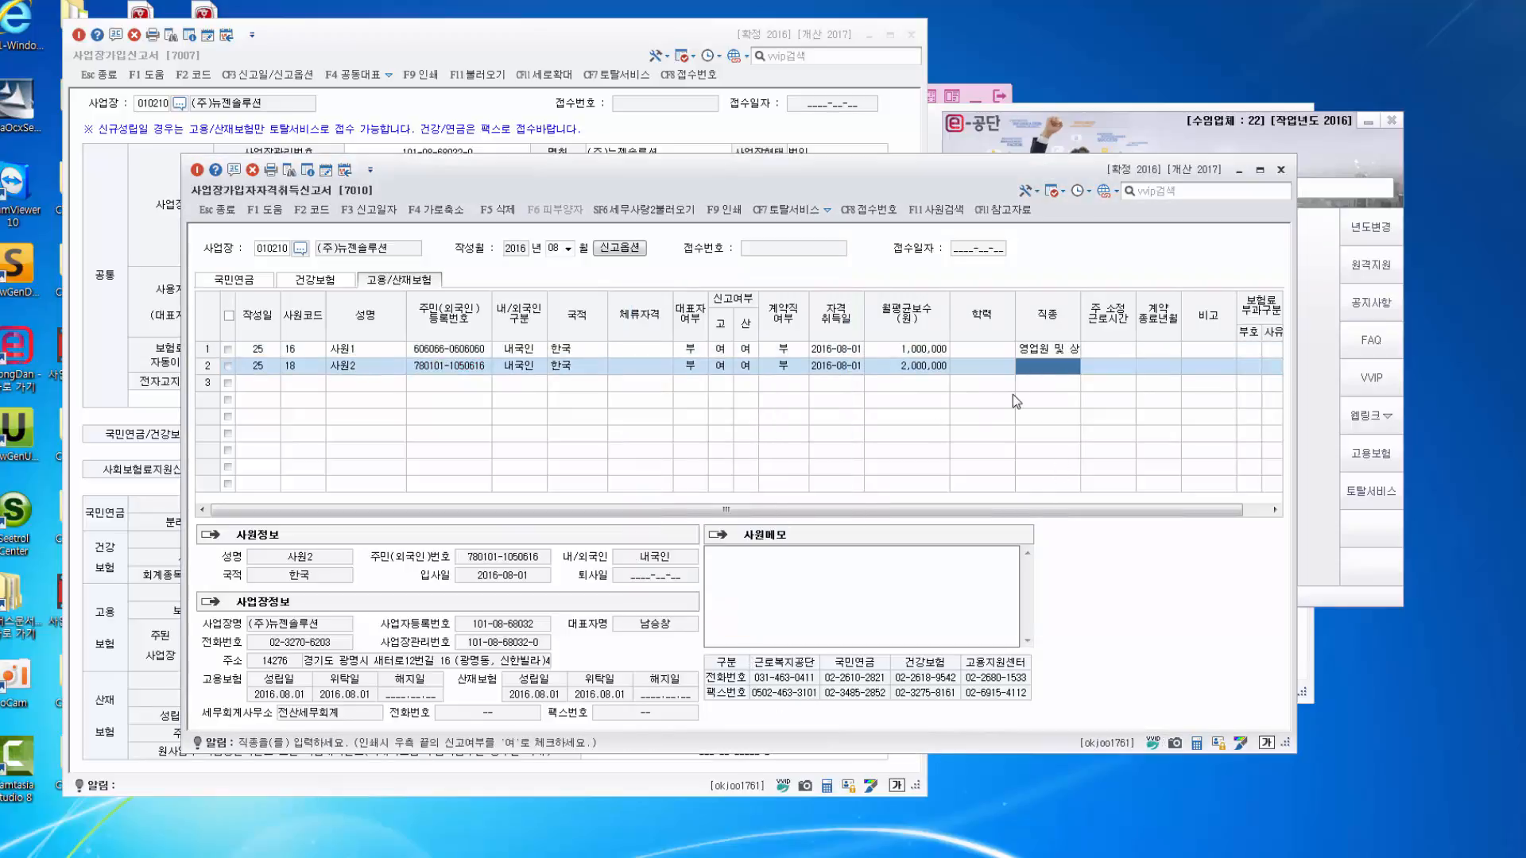
pyautogui.press('F2')
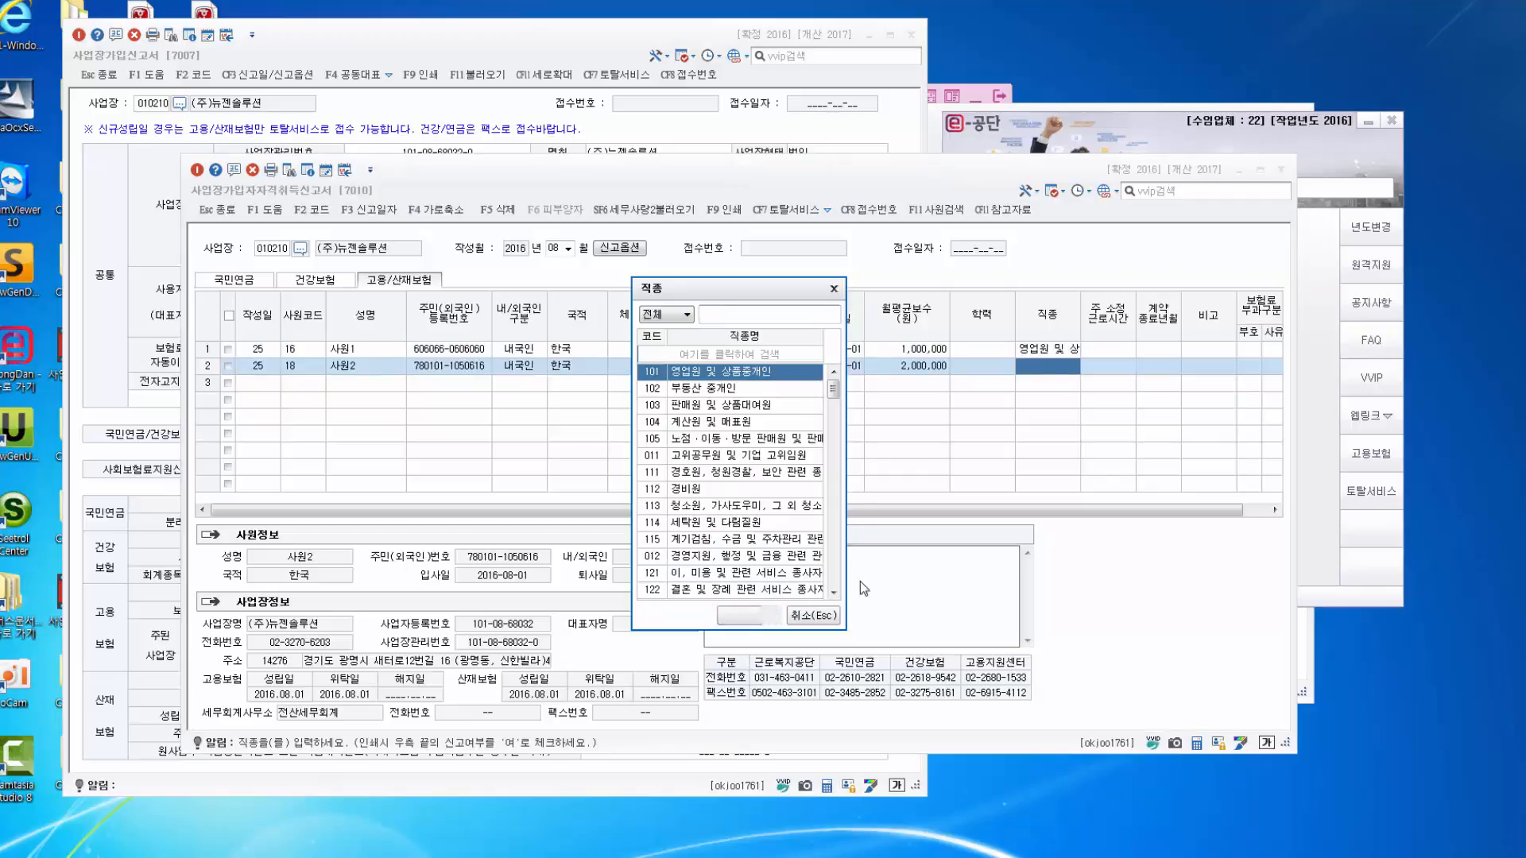
pyautogui.click(749, 616)
# Enter 40 as the weekly contracted working hours (주 소정근로시간).
pyautogui.click(1115, 348)
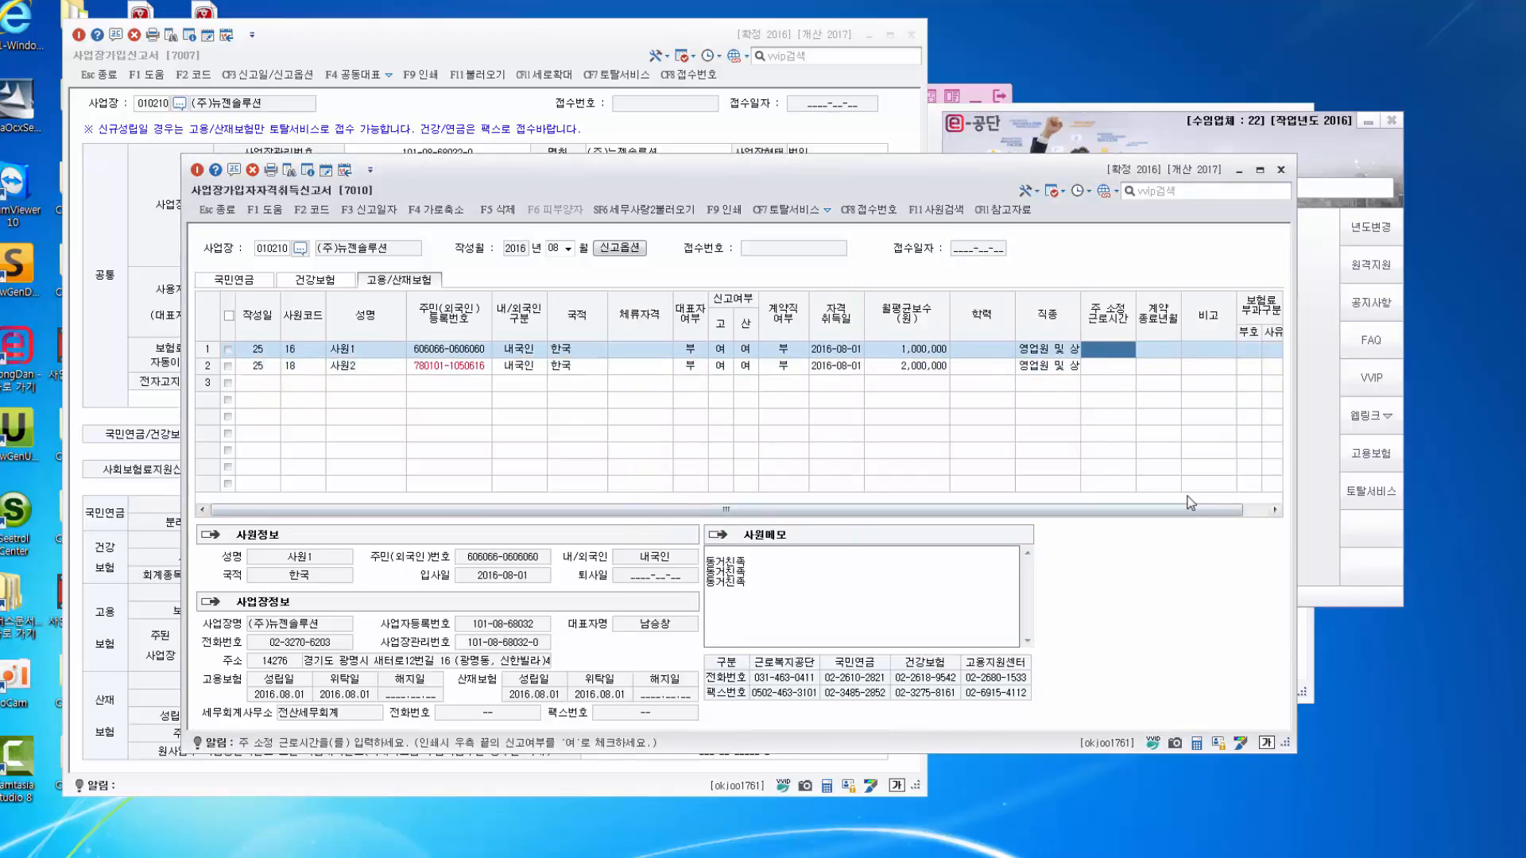
pyautogui.write('40')
pyautogui.click(1120, 368)
pyautogui.write('40')
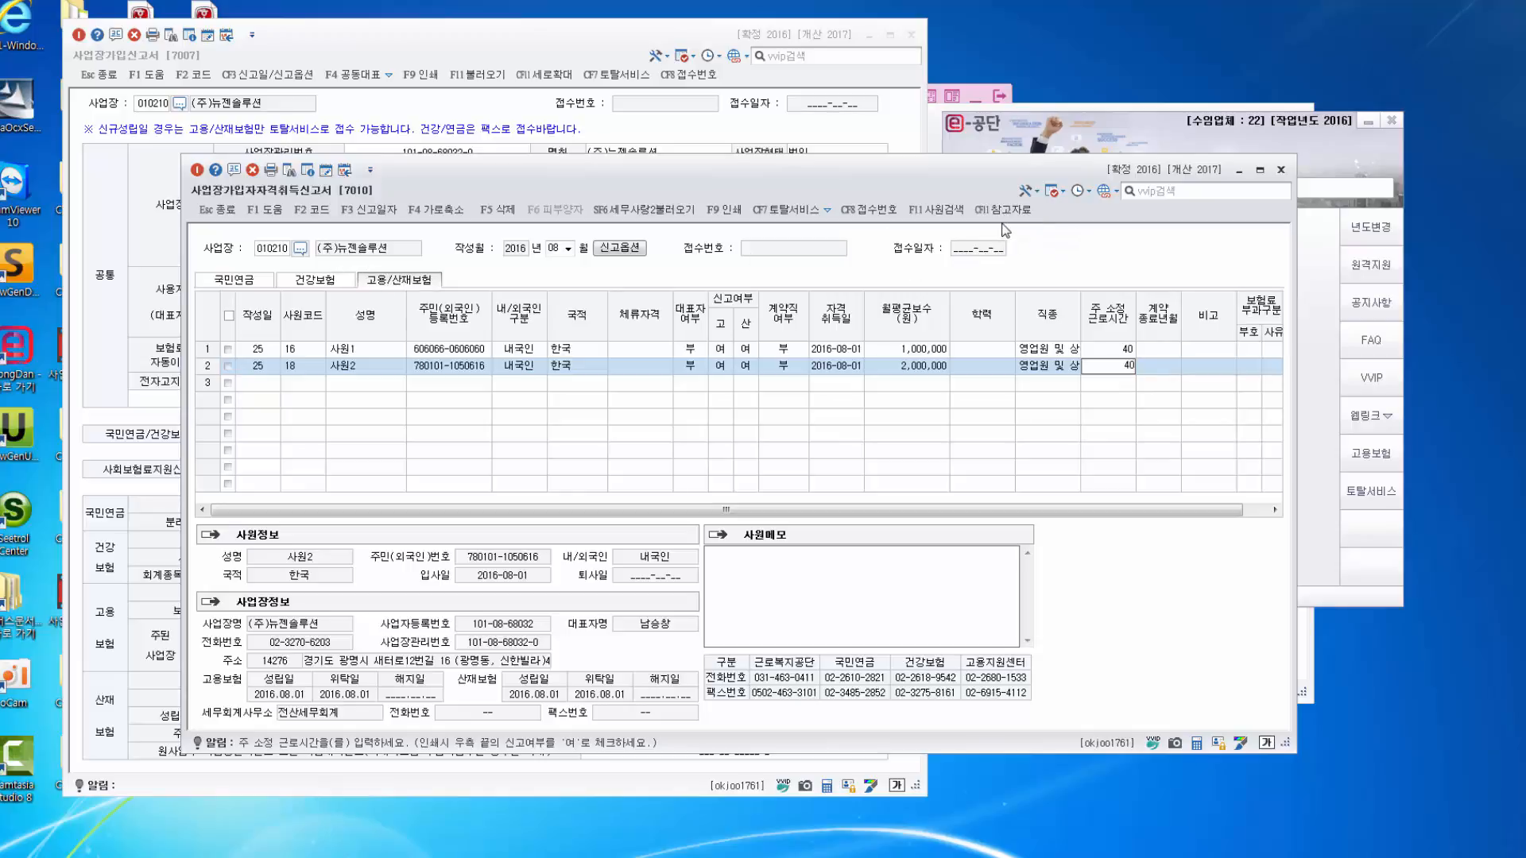
pyautogui.click(1001, 210)
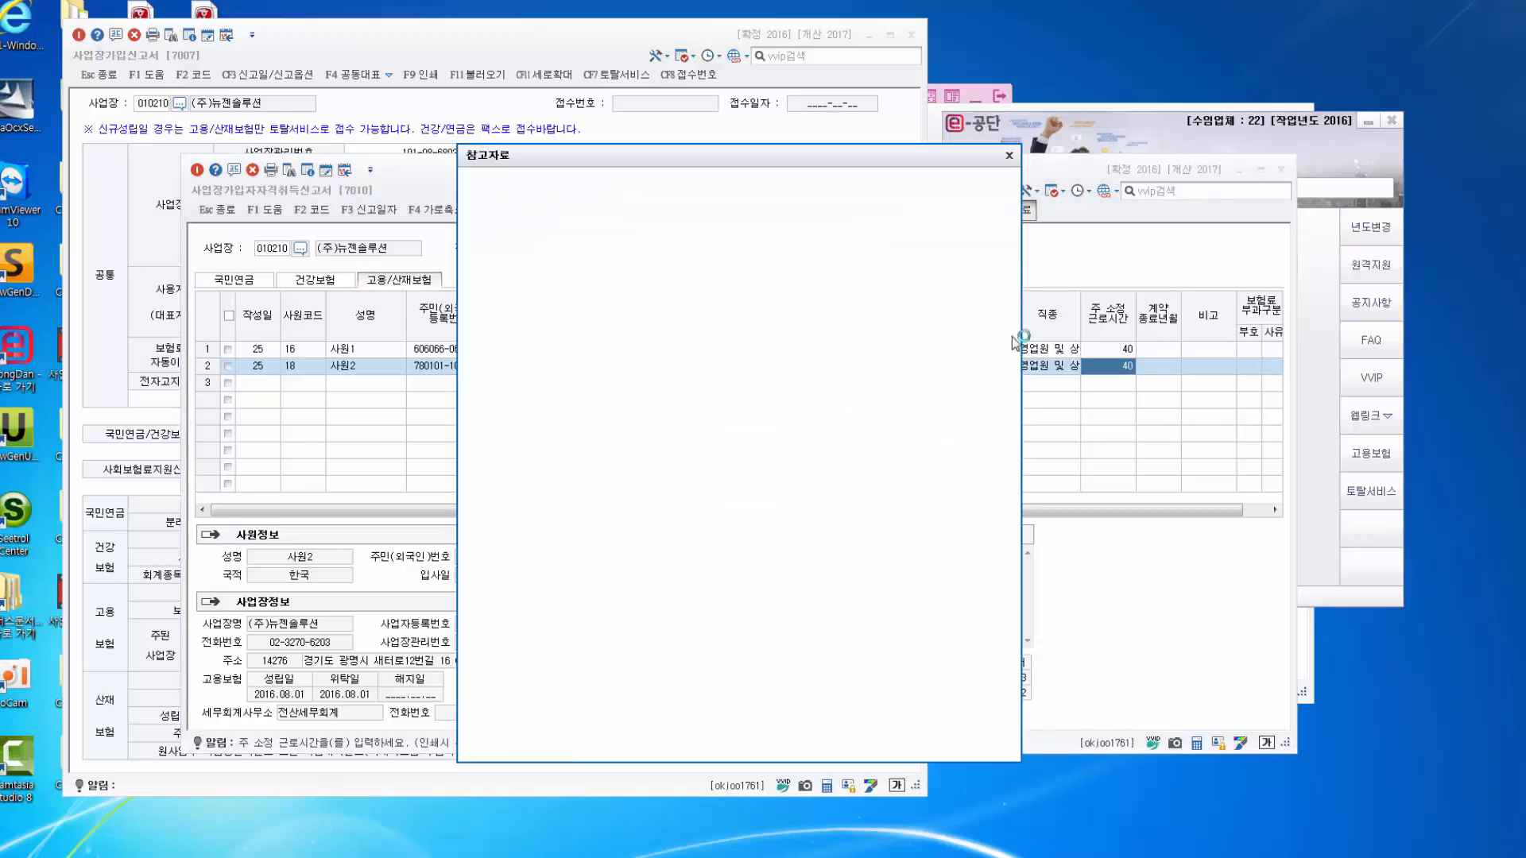
pyautogui.moveTo(1015, 333); pyautogui.dragTo(1011, 549)
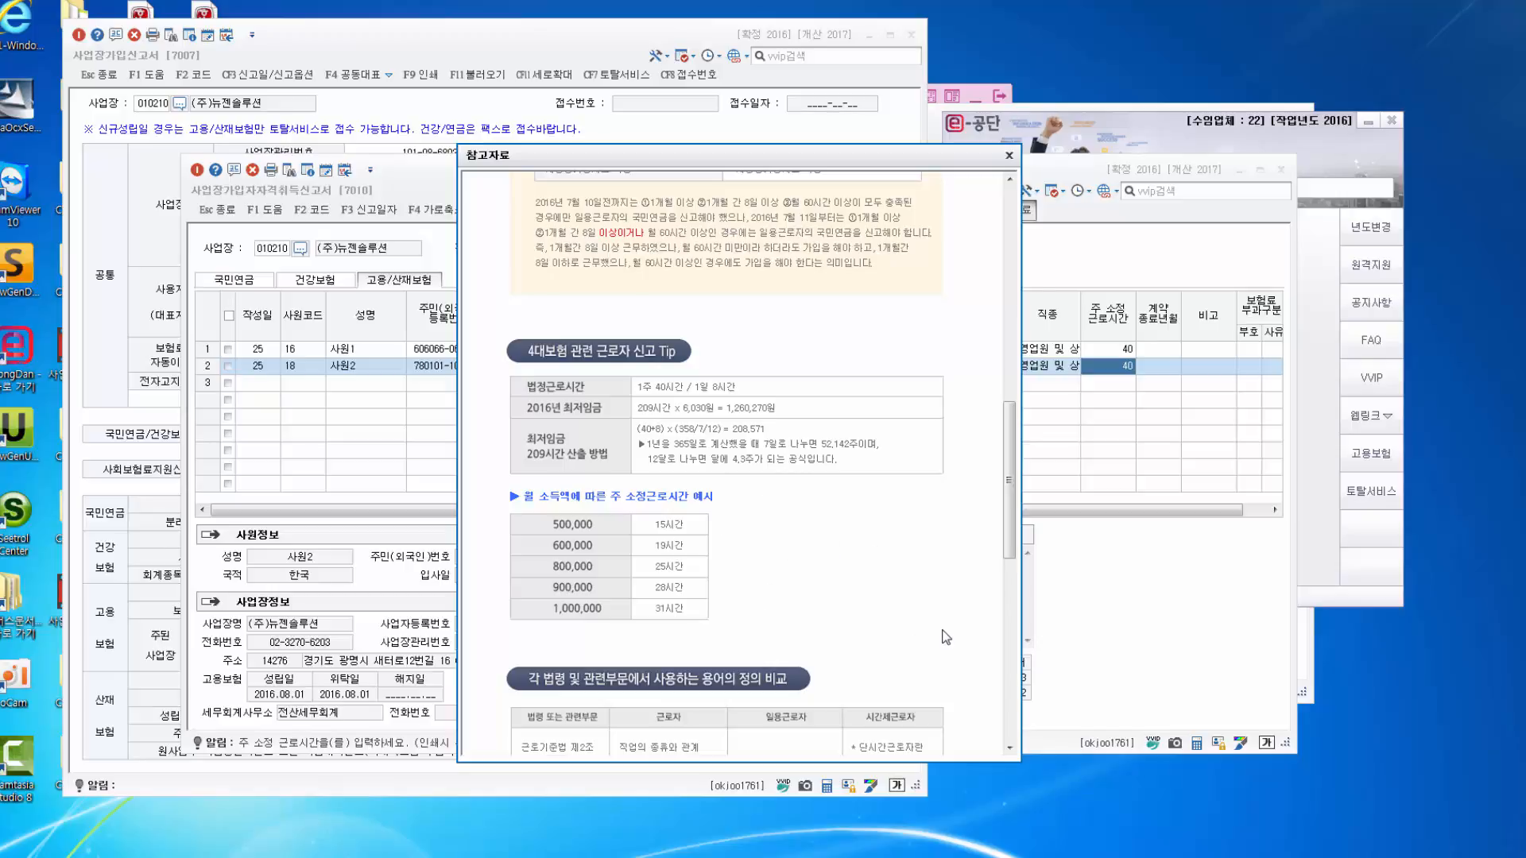
pyautogui.click(1009, 156)
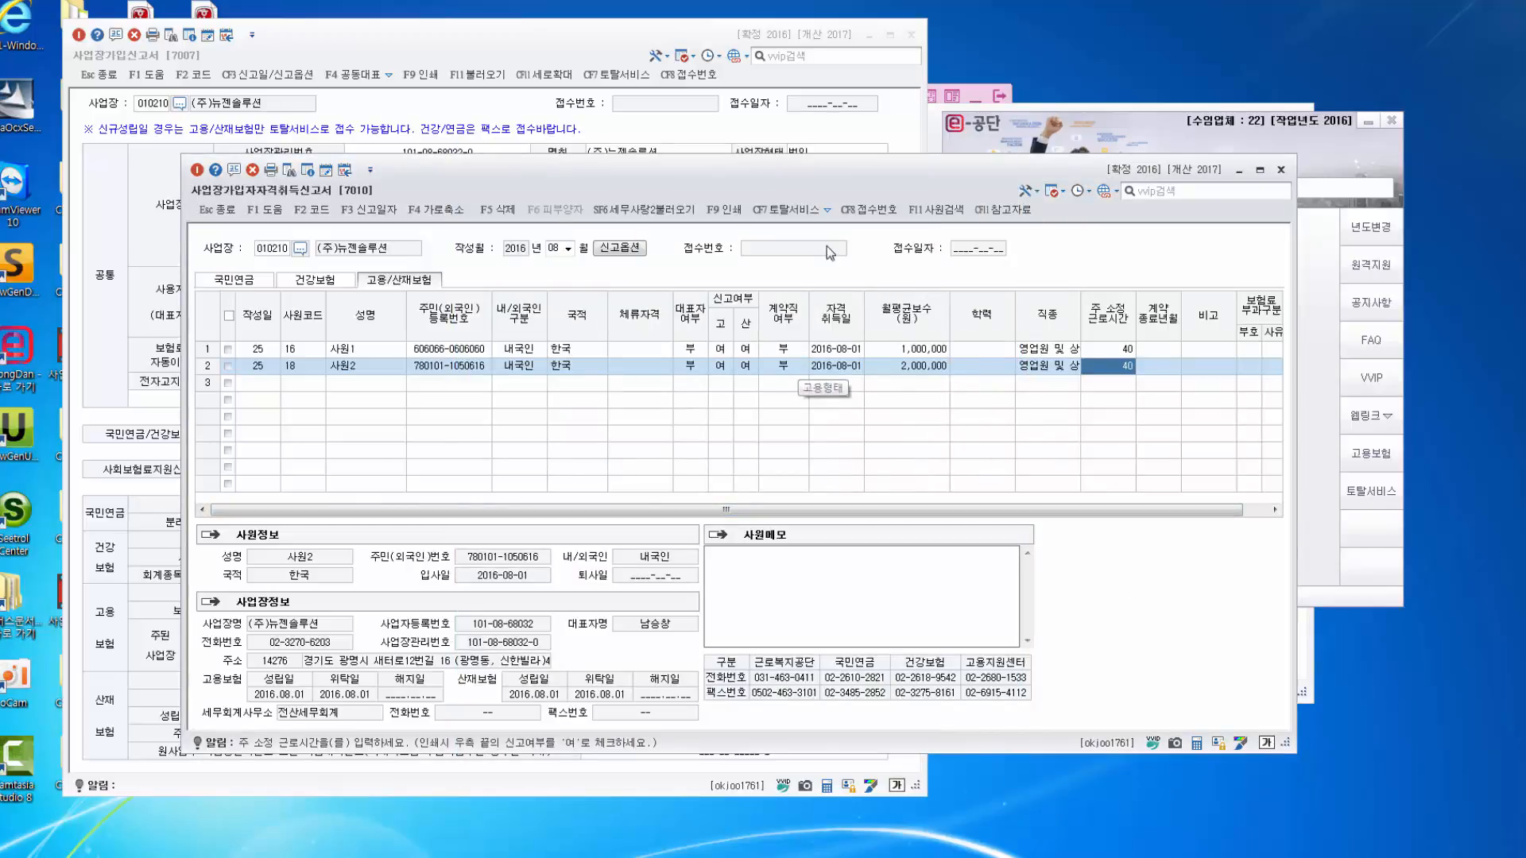
# Save the acquisition report data to Excel on the Desktop via SF7 엑셀저장.
pyautogui.click(827, 211)
pyautogui.click(796, 234)
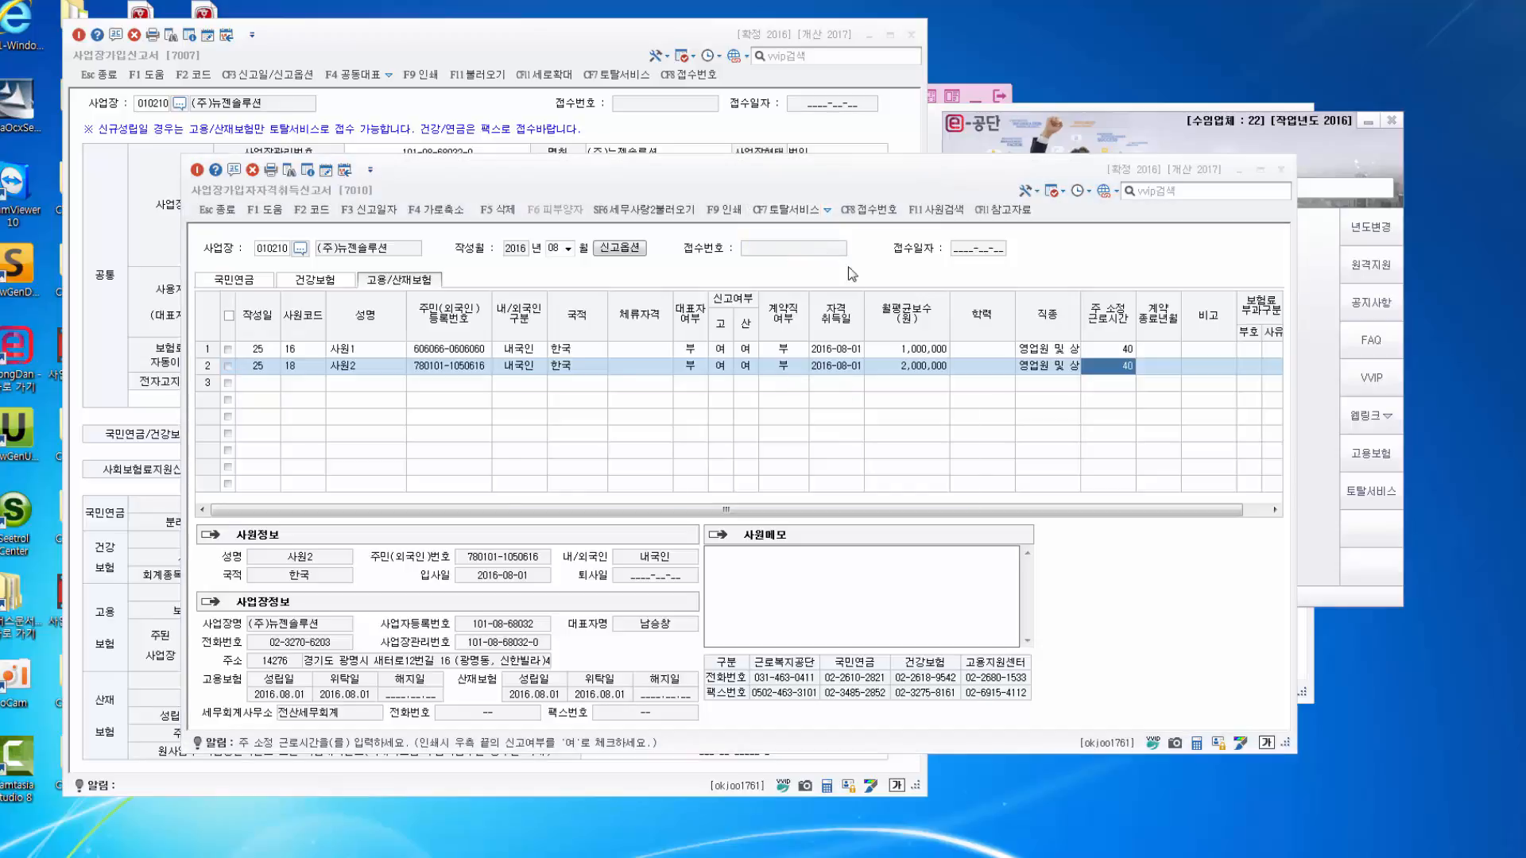
pyautogui.click(942, 440)
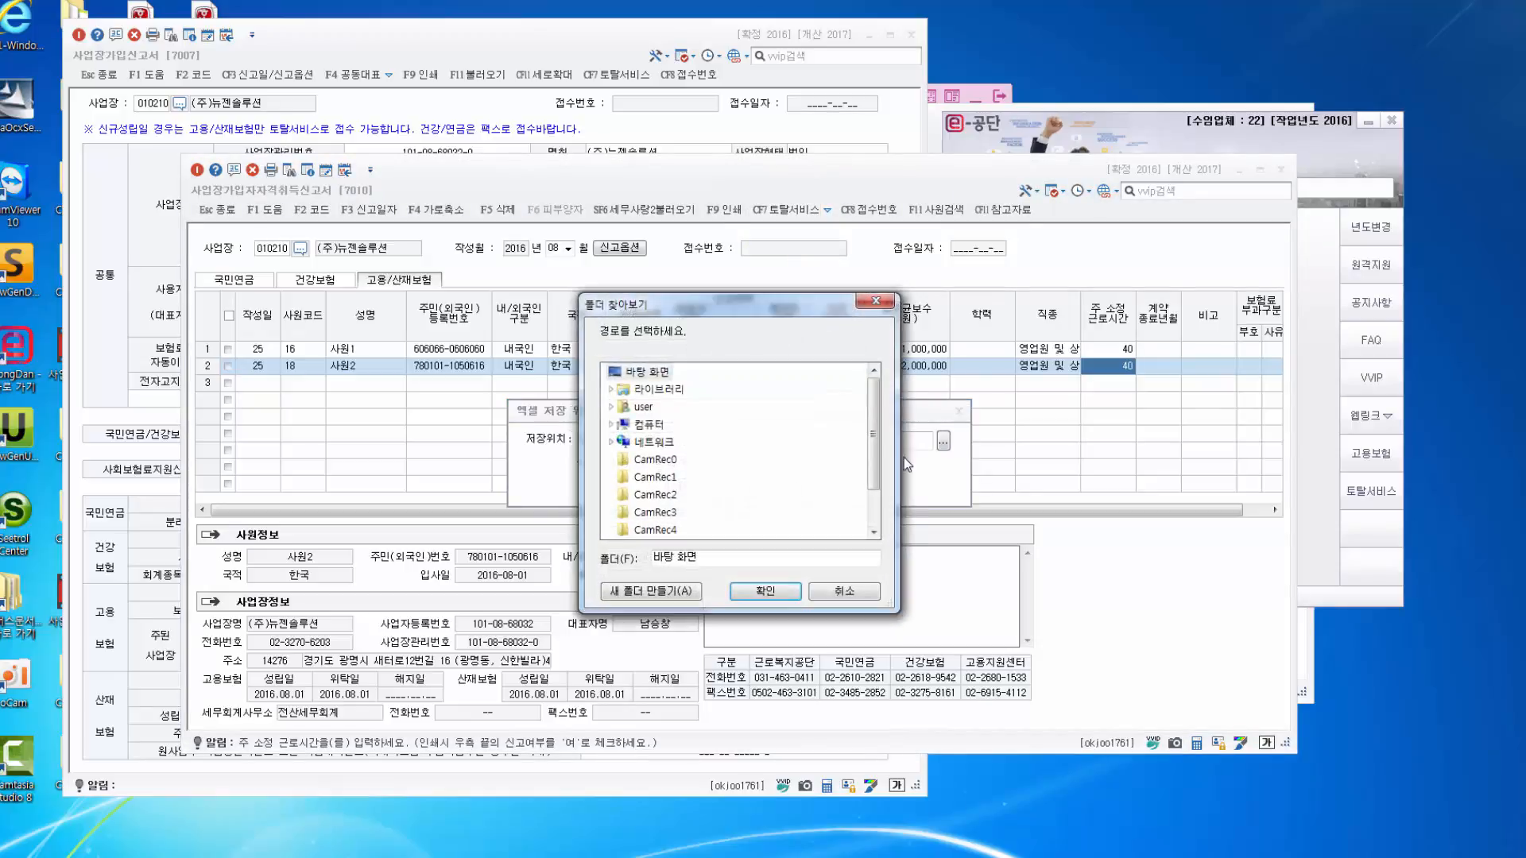
pyautogui.click(765, 590)
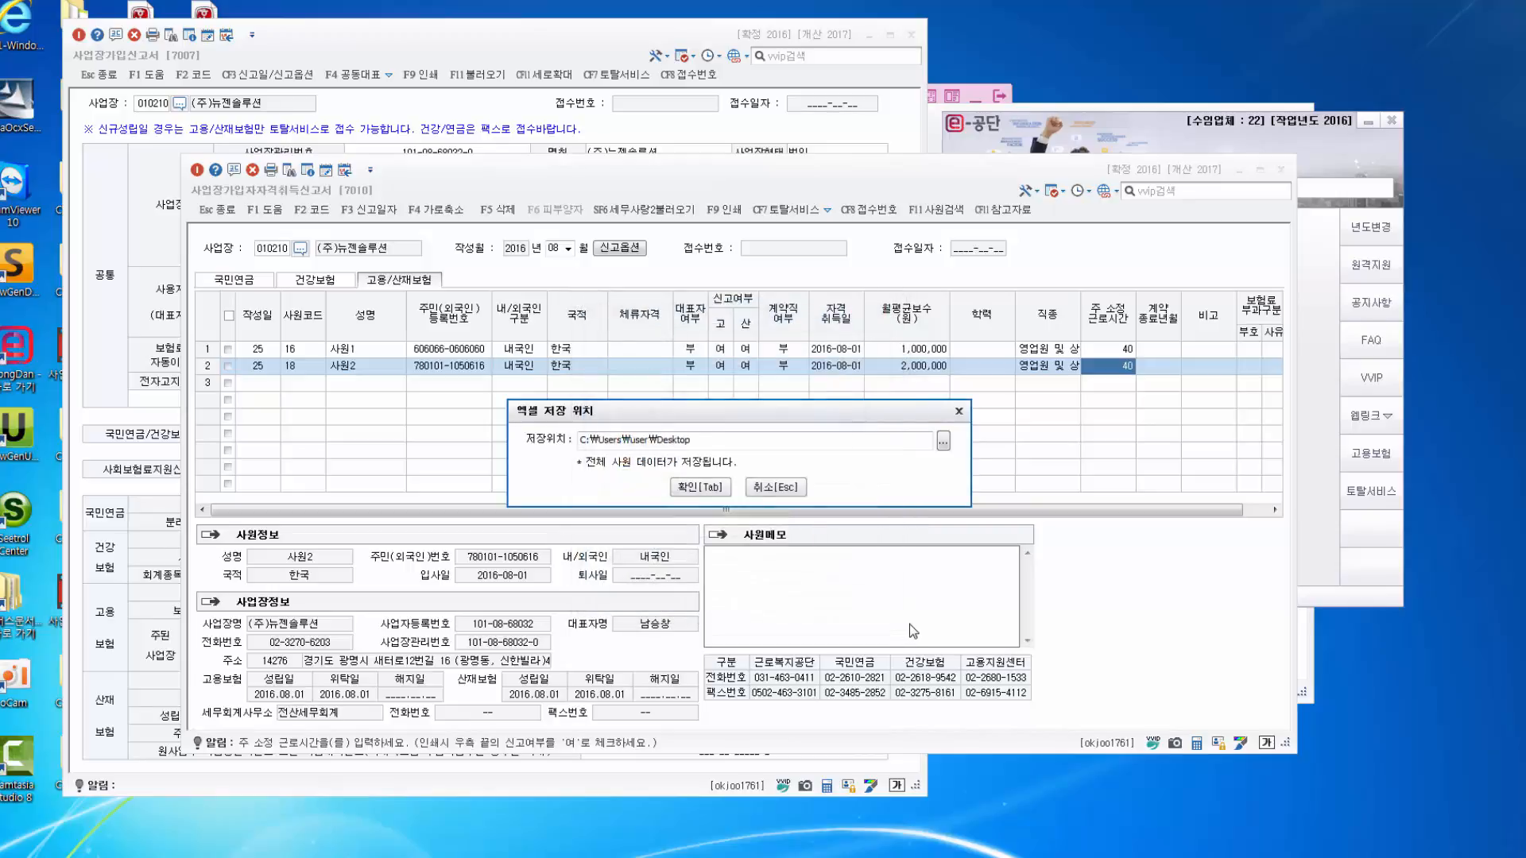
pyautogui.click(699, 487)
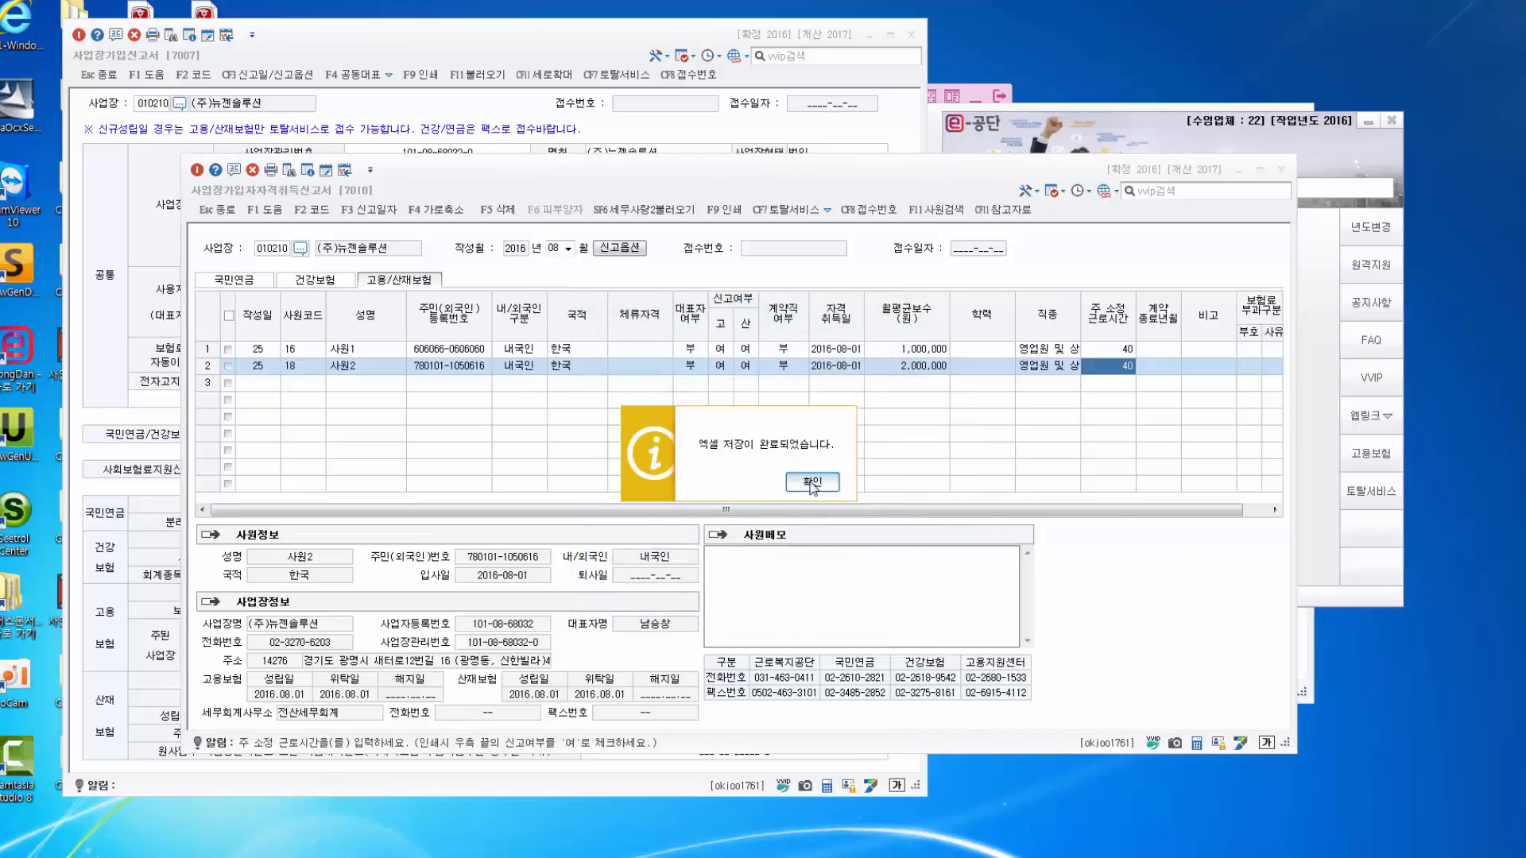
pyautogui.click(812, 486)
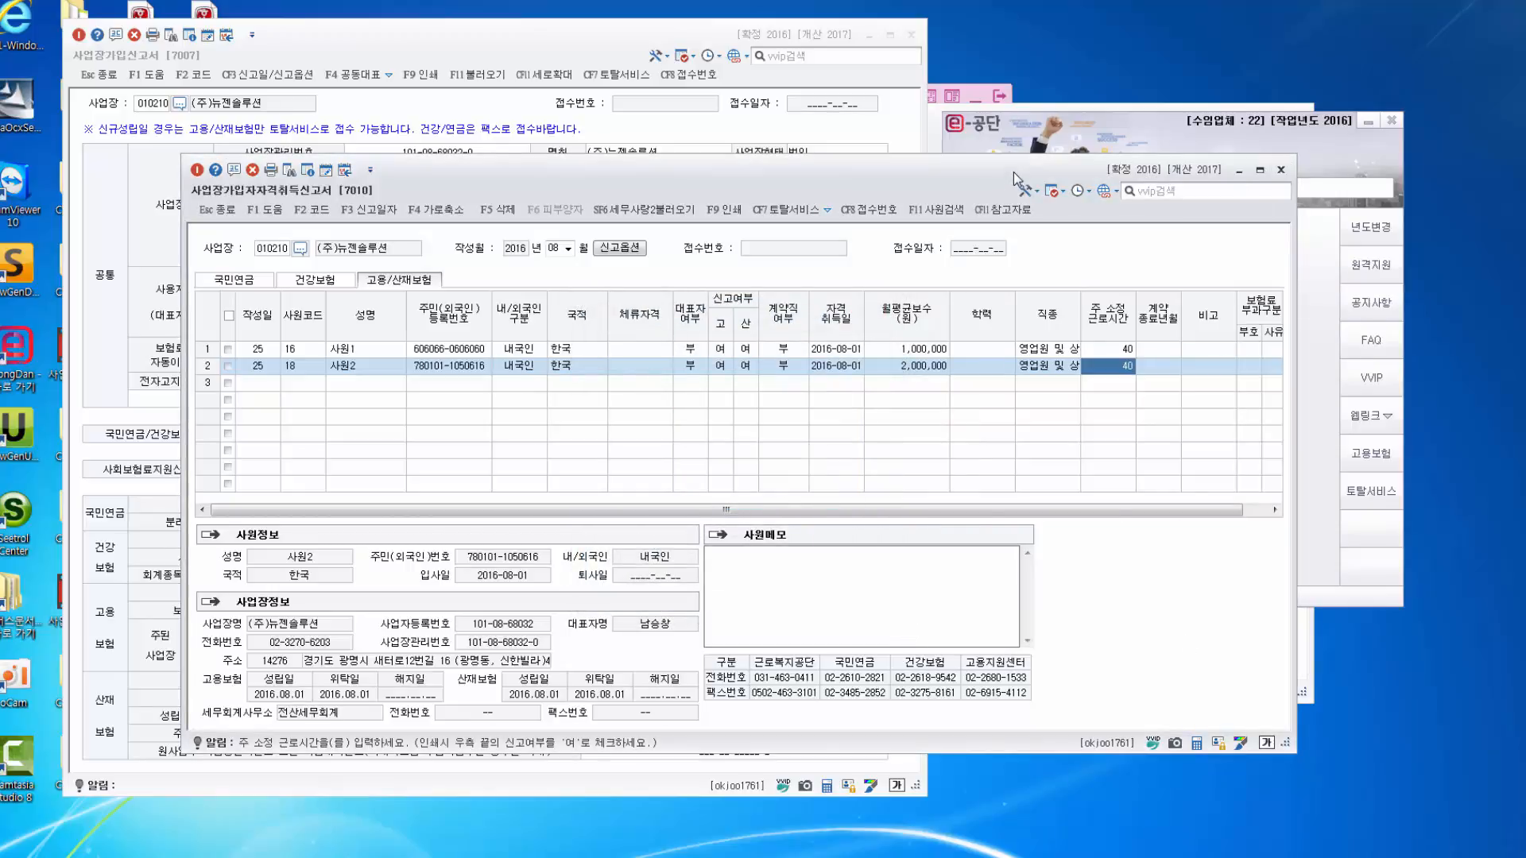
# Minimize the acquisition report and switch between it and the workplace enrollment form.
pyautogui.click(1240, 171)
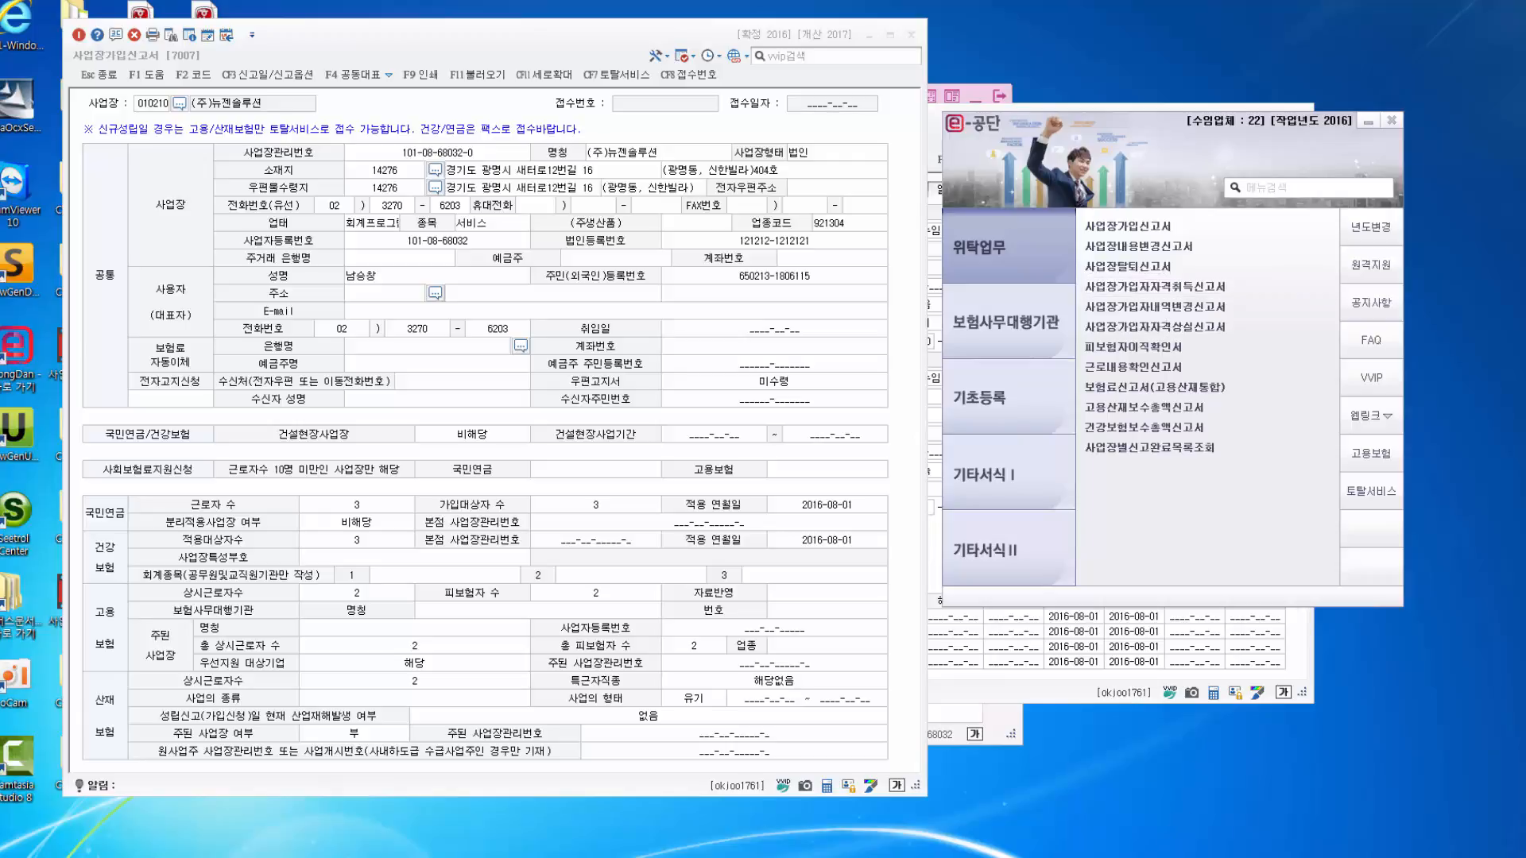
pyautogui.click(437, 399)
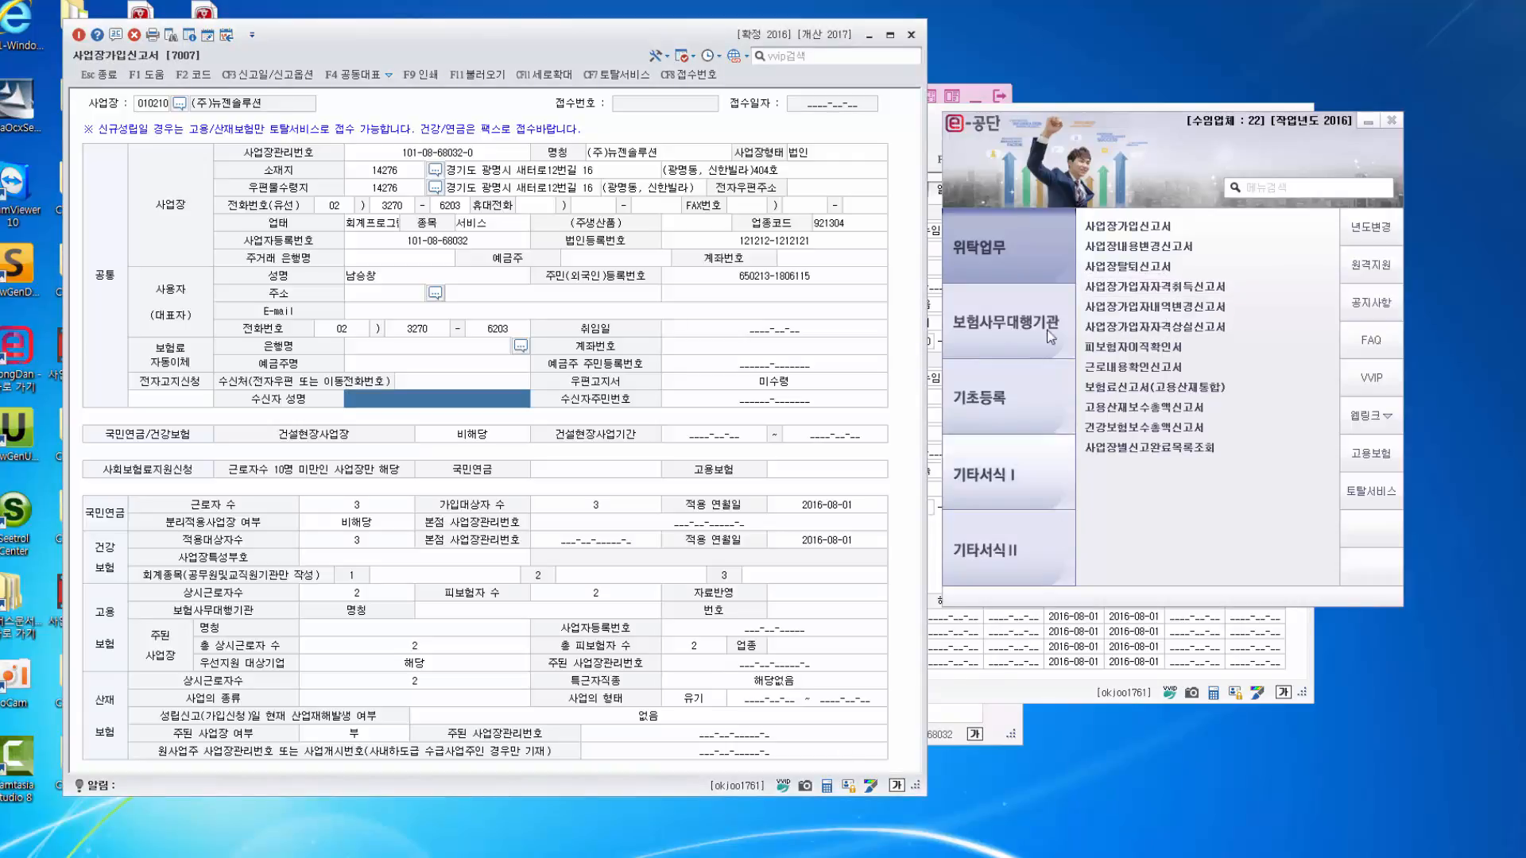
pyautogui.click(1154, 286)
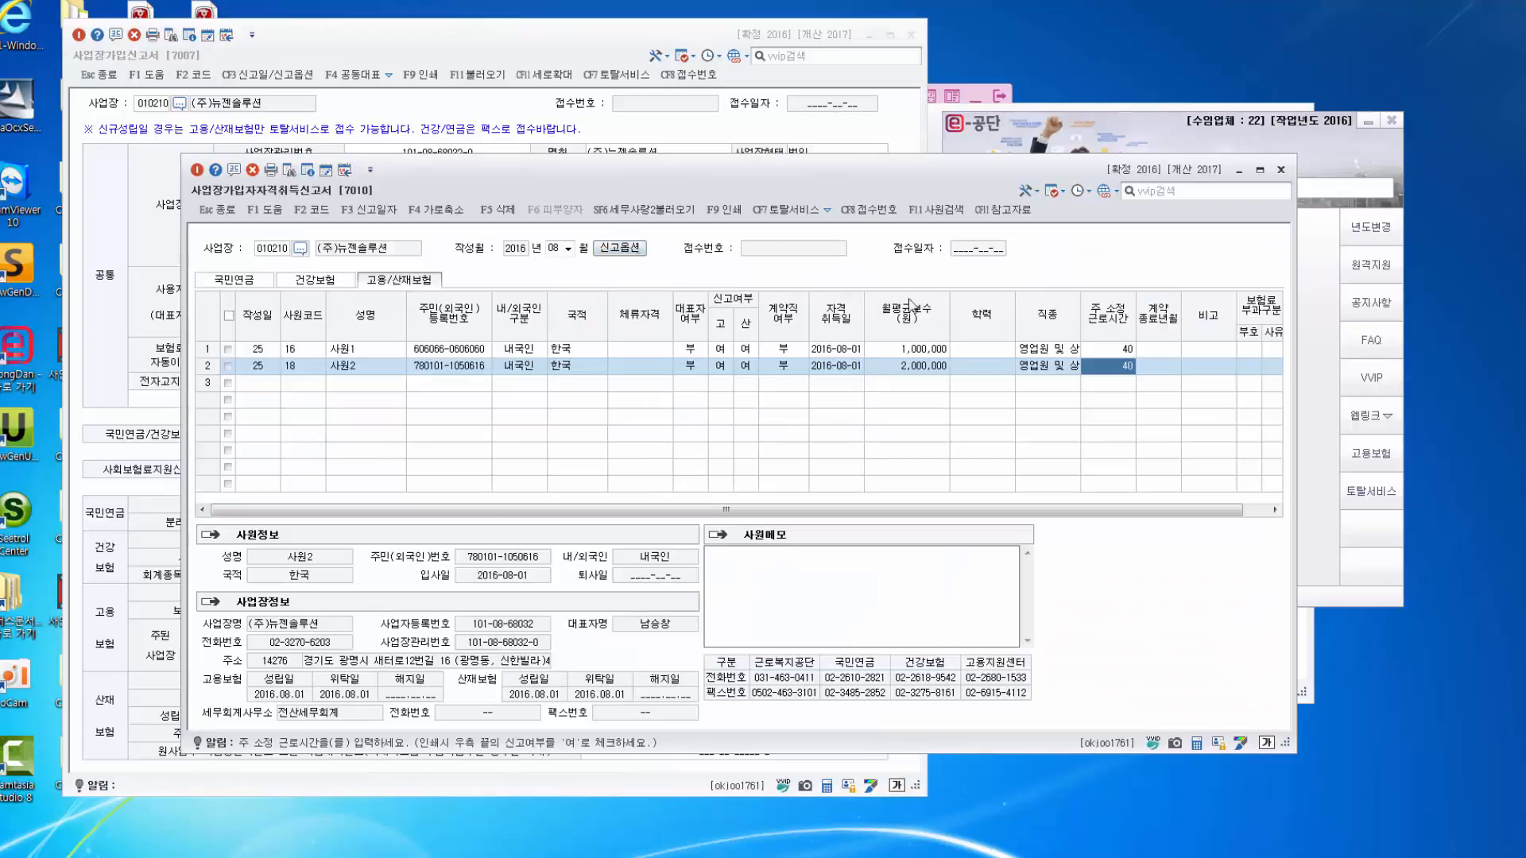
pyautogui.click(682, 126)
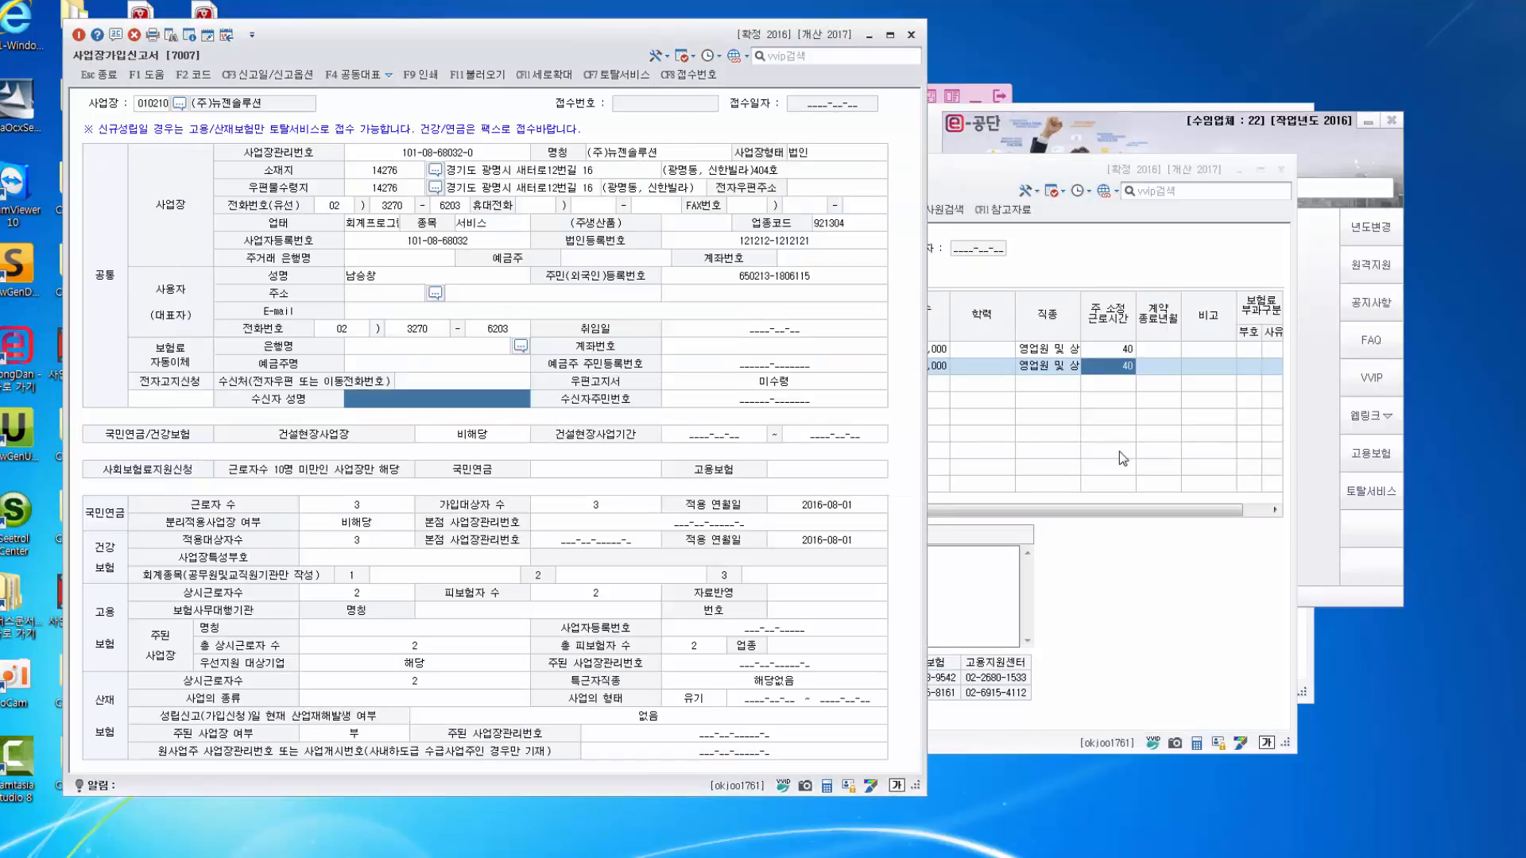
# Close the 7010 acquisition report, return to the 7007 form and show the 기초등록 list.
pyautogui.click(1121, 458)
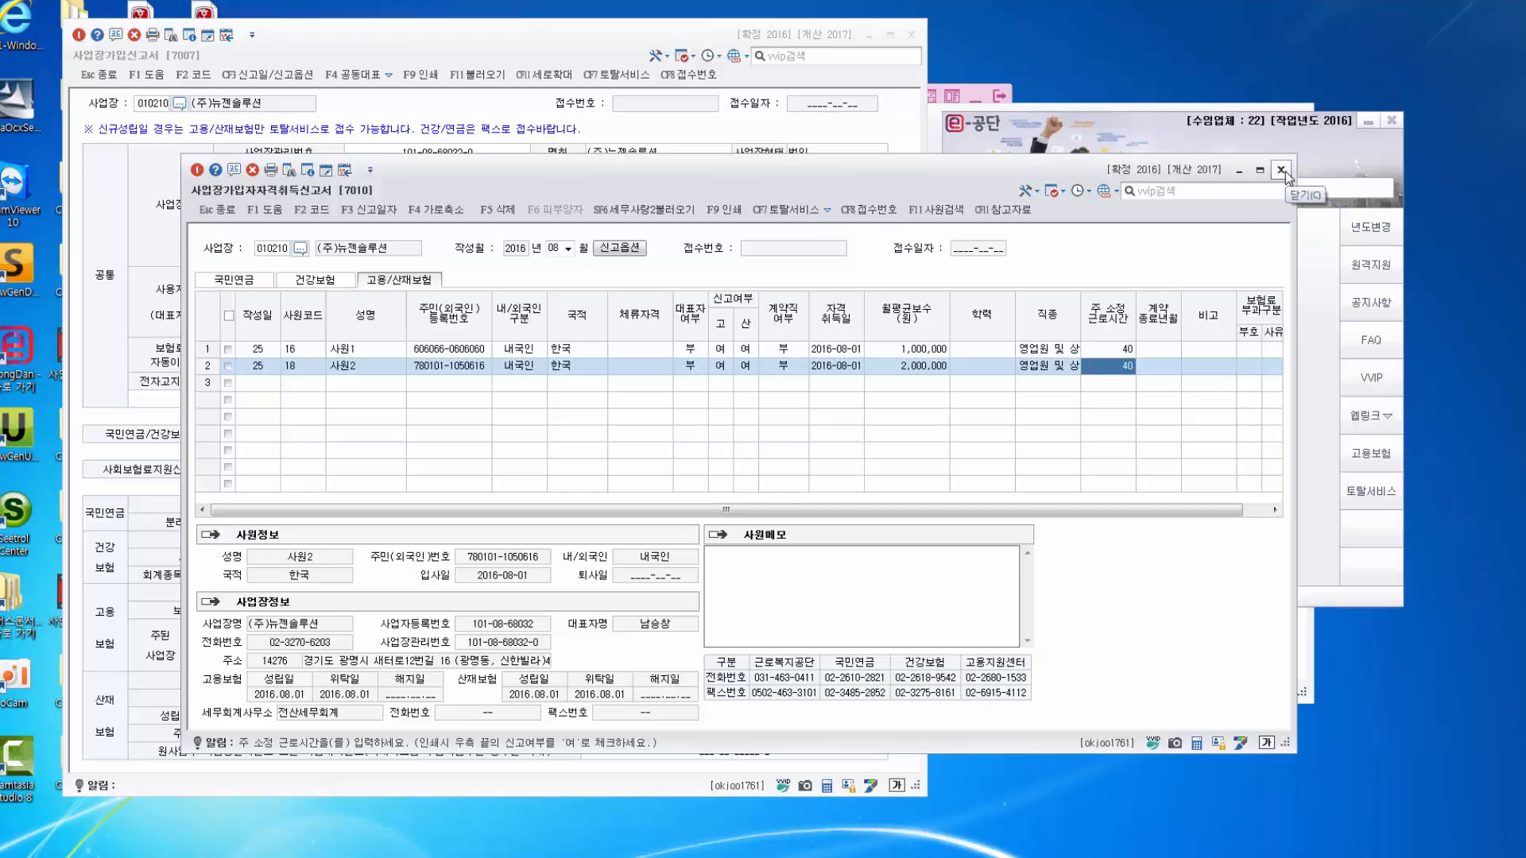
pyautogui.click(1280, 170)
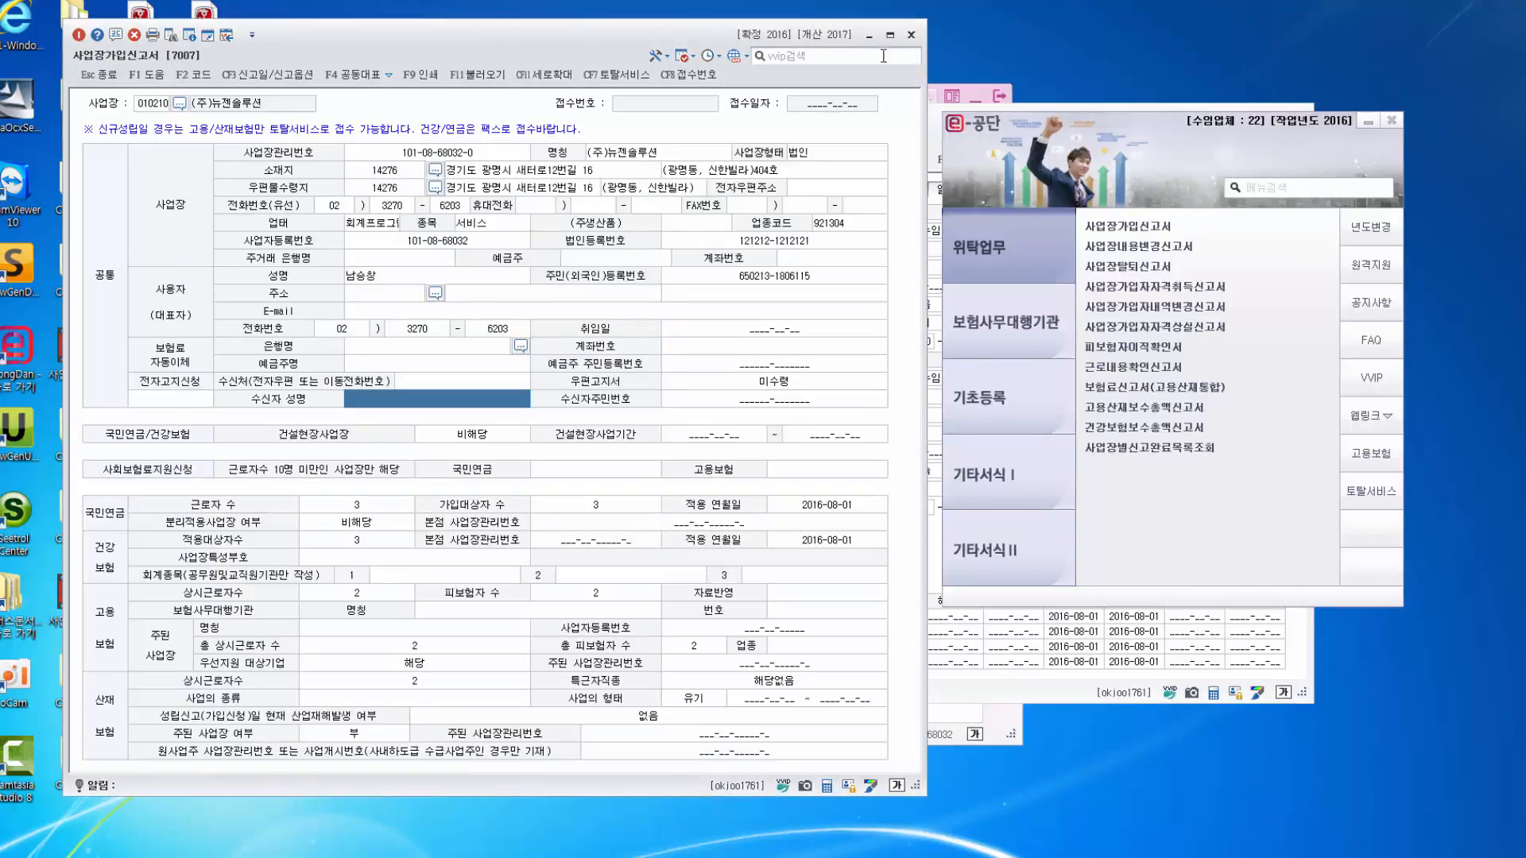
pyautogui.click(868, 35)
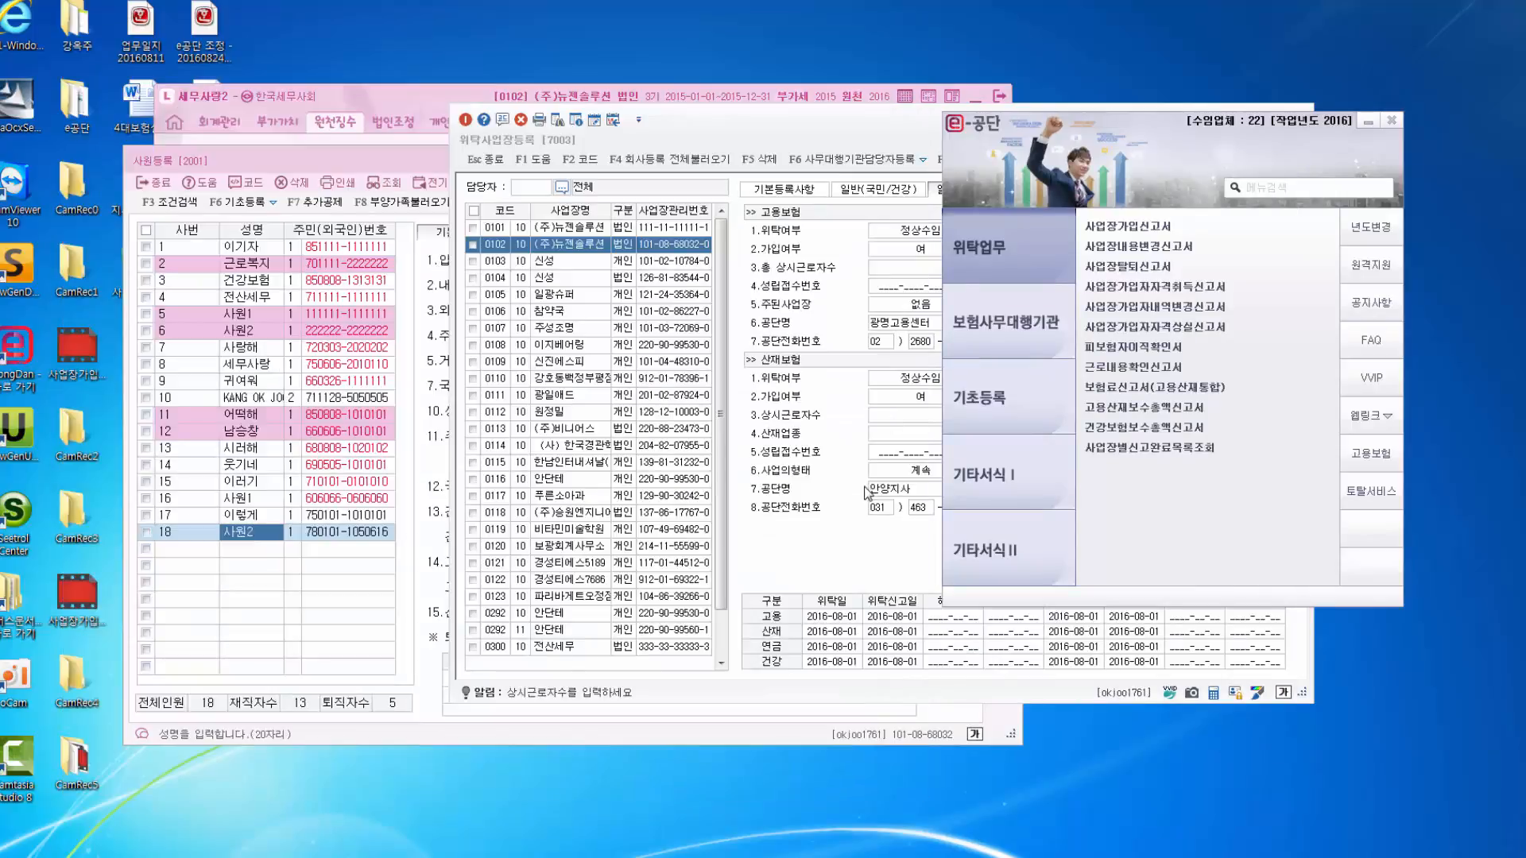
pyautogui.click(1129, 227)
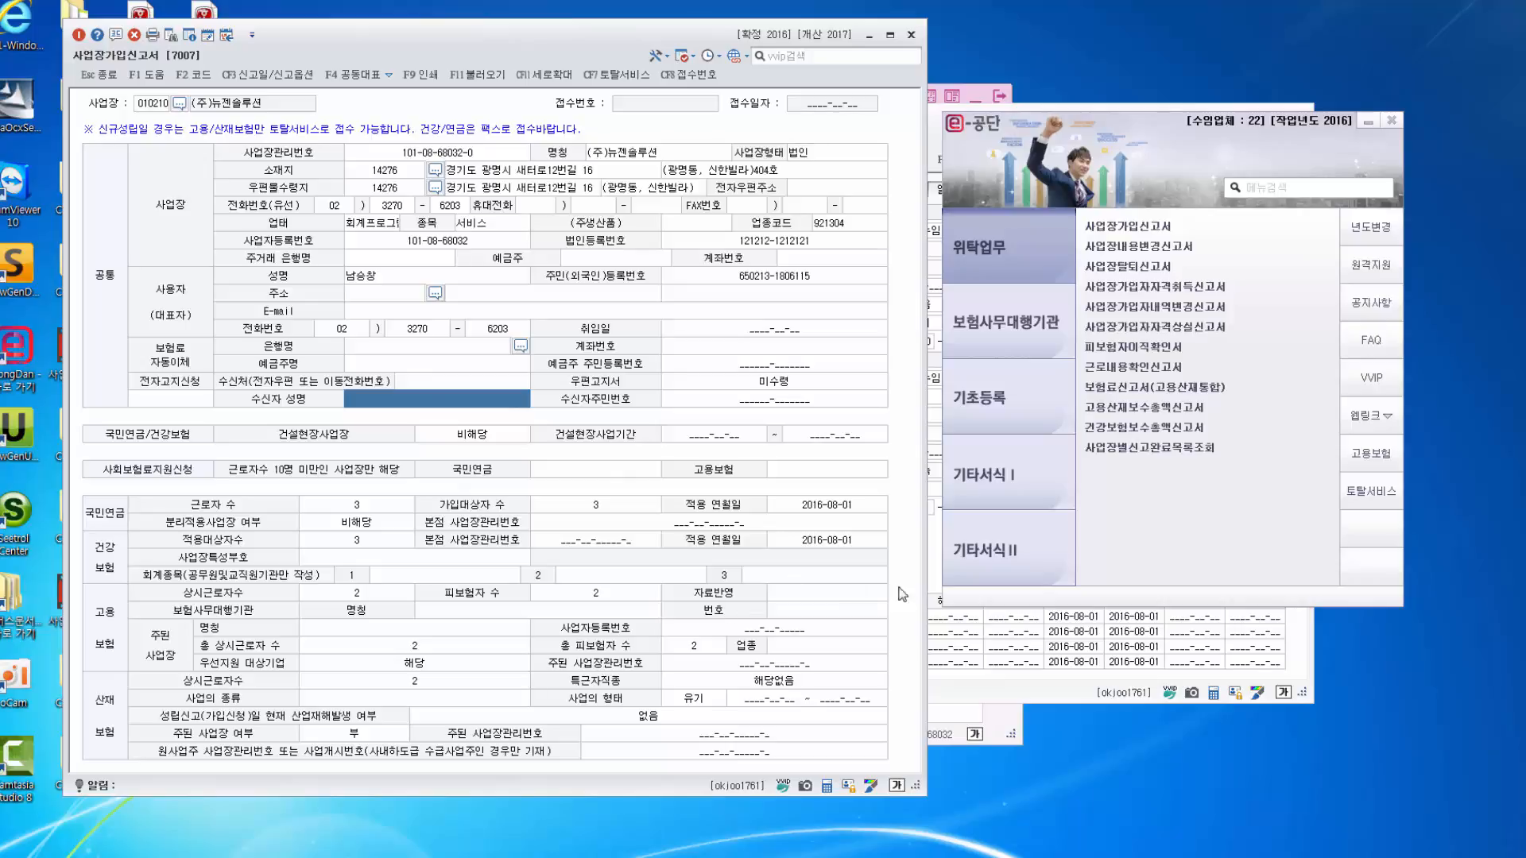
pyautogui.click(998, 412)
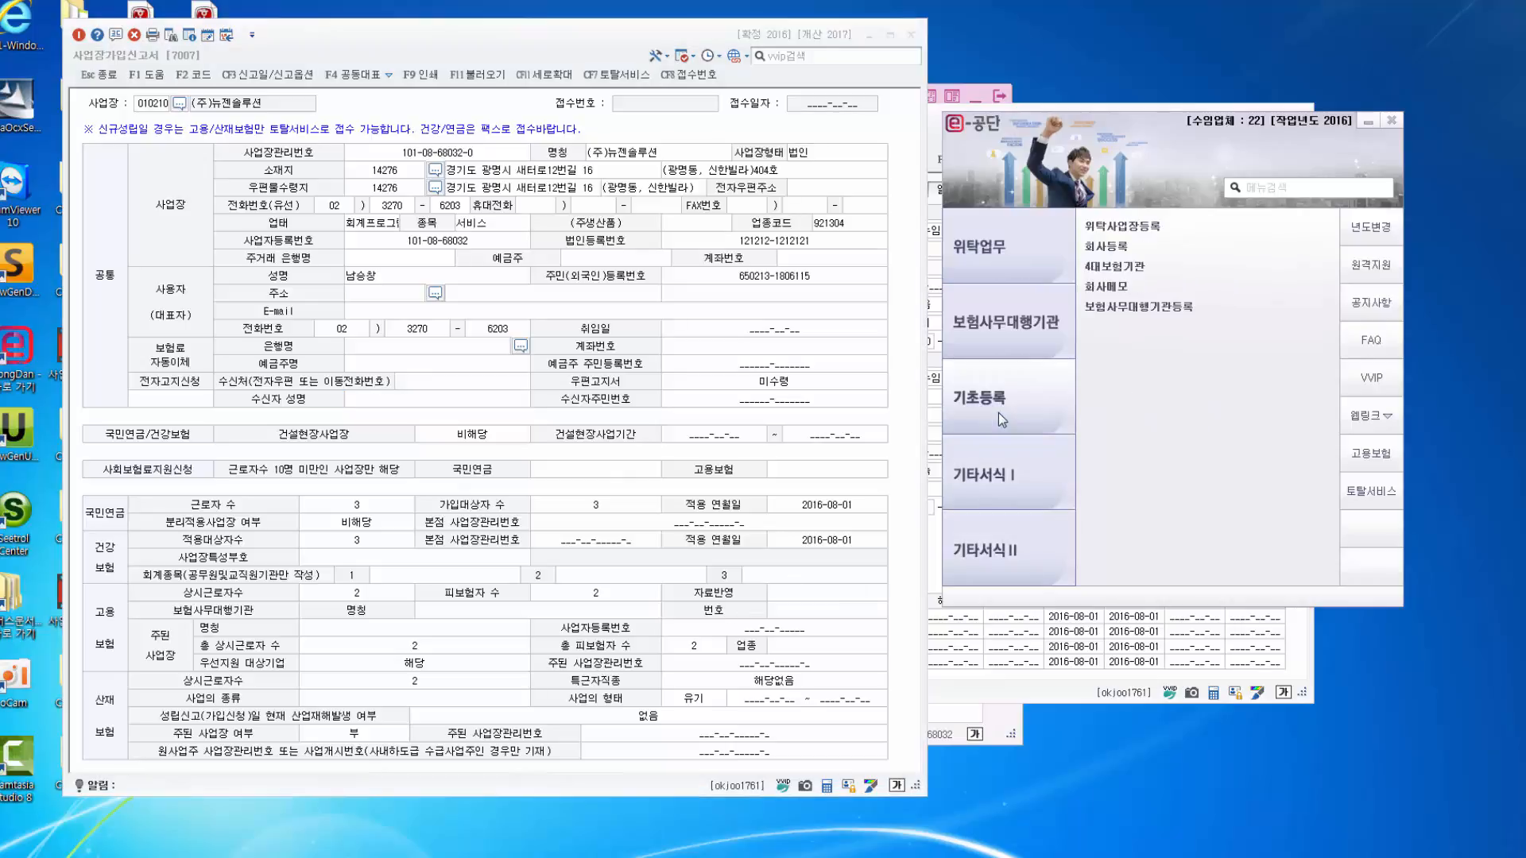
# In 위탁사업장등록, enter 3 as (주)뉴젠솔루션's 가입대상자 수 on the 일반(국민/건강) tab.
pyautogui.click(1143, 228)
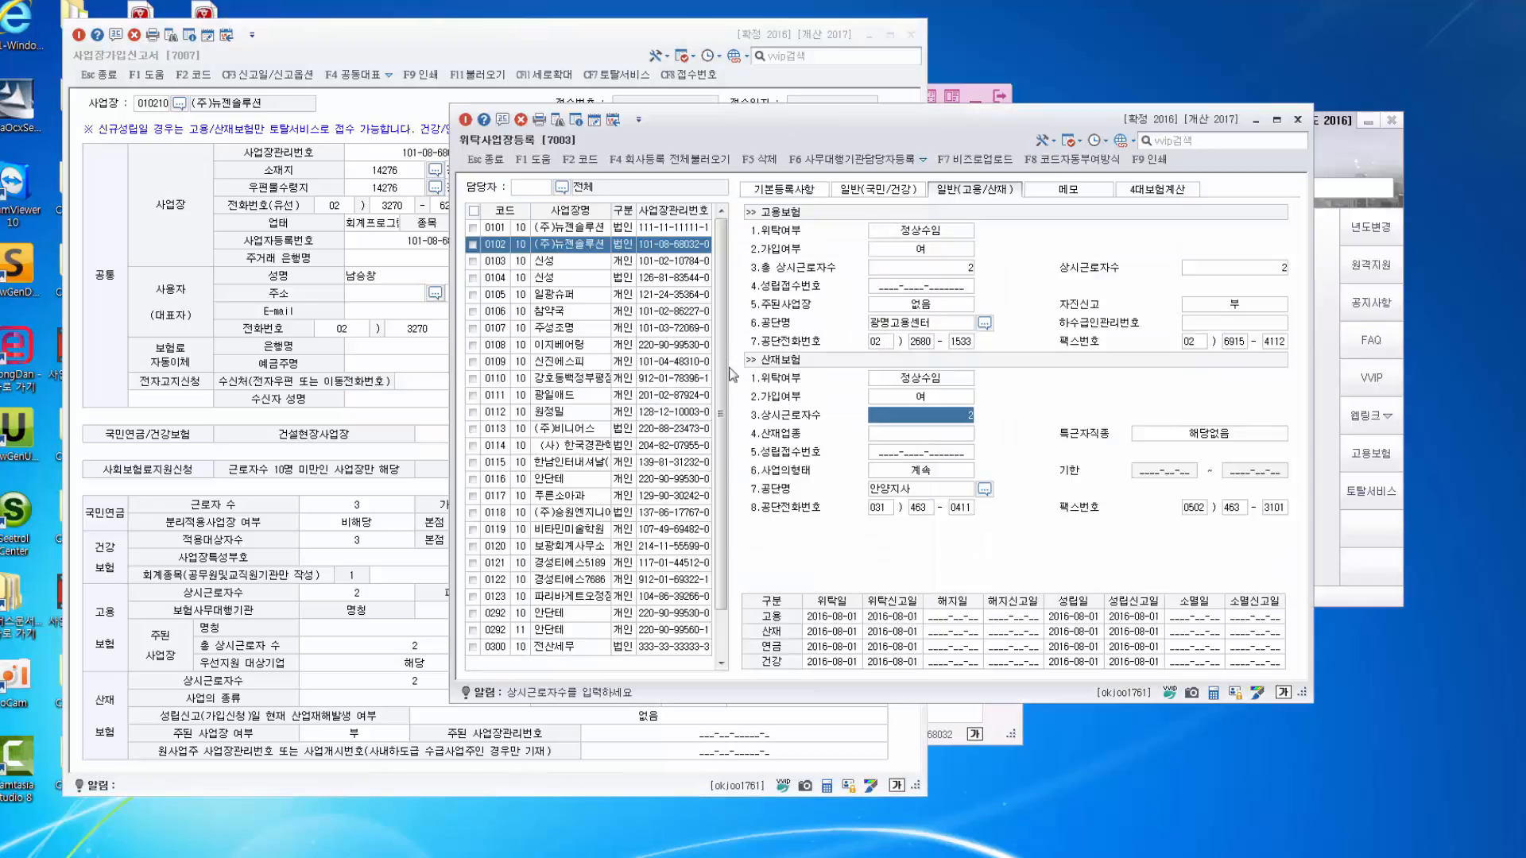
pyautogui.click(666, 245)
pyautogui.click(797, 192)
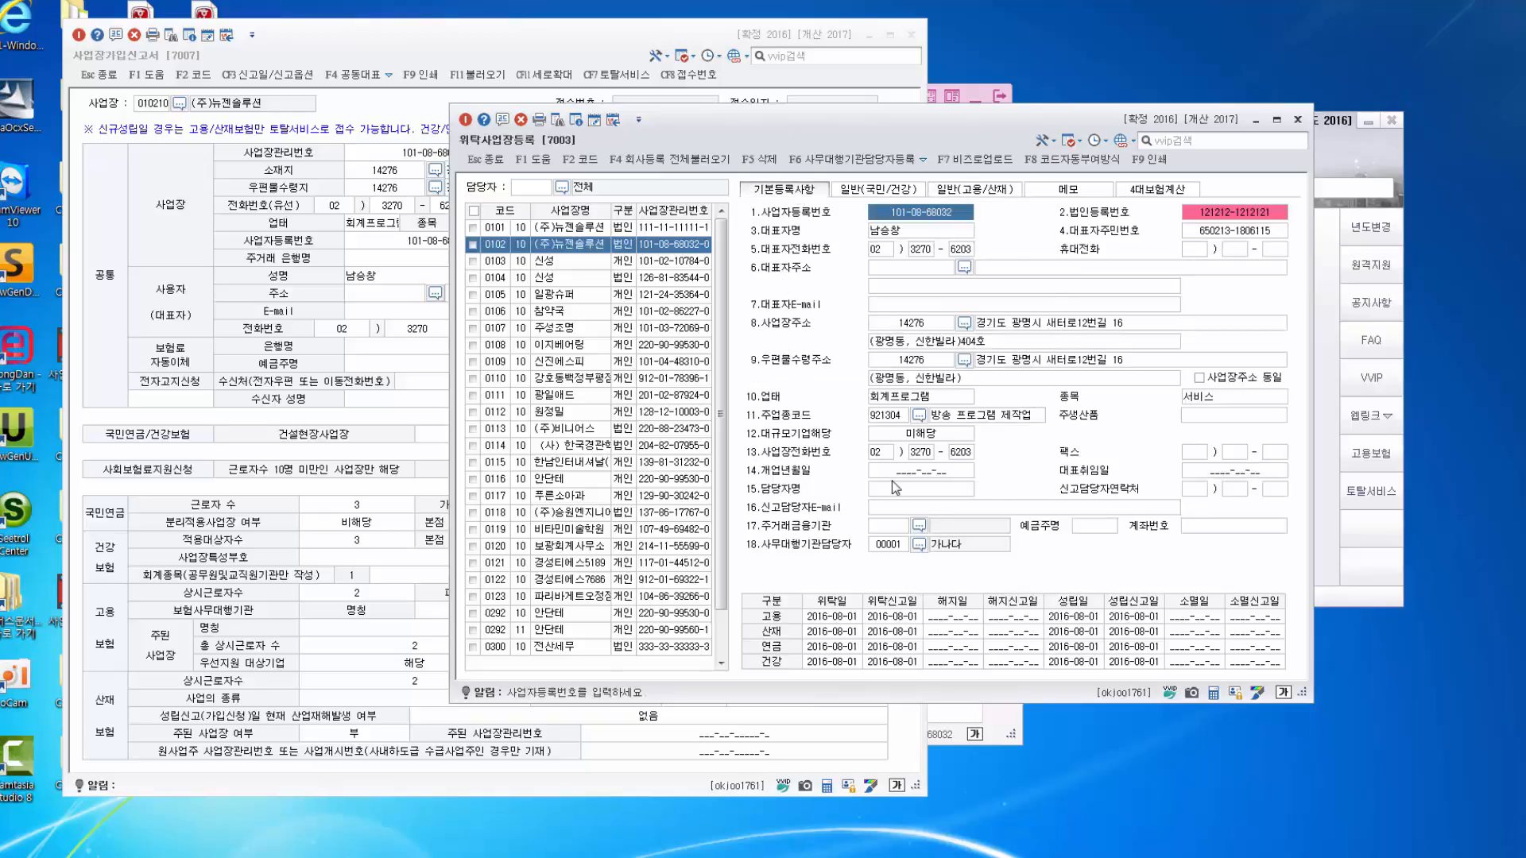
pyautogui.click(886, 198)
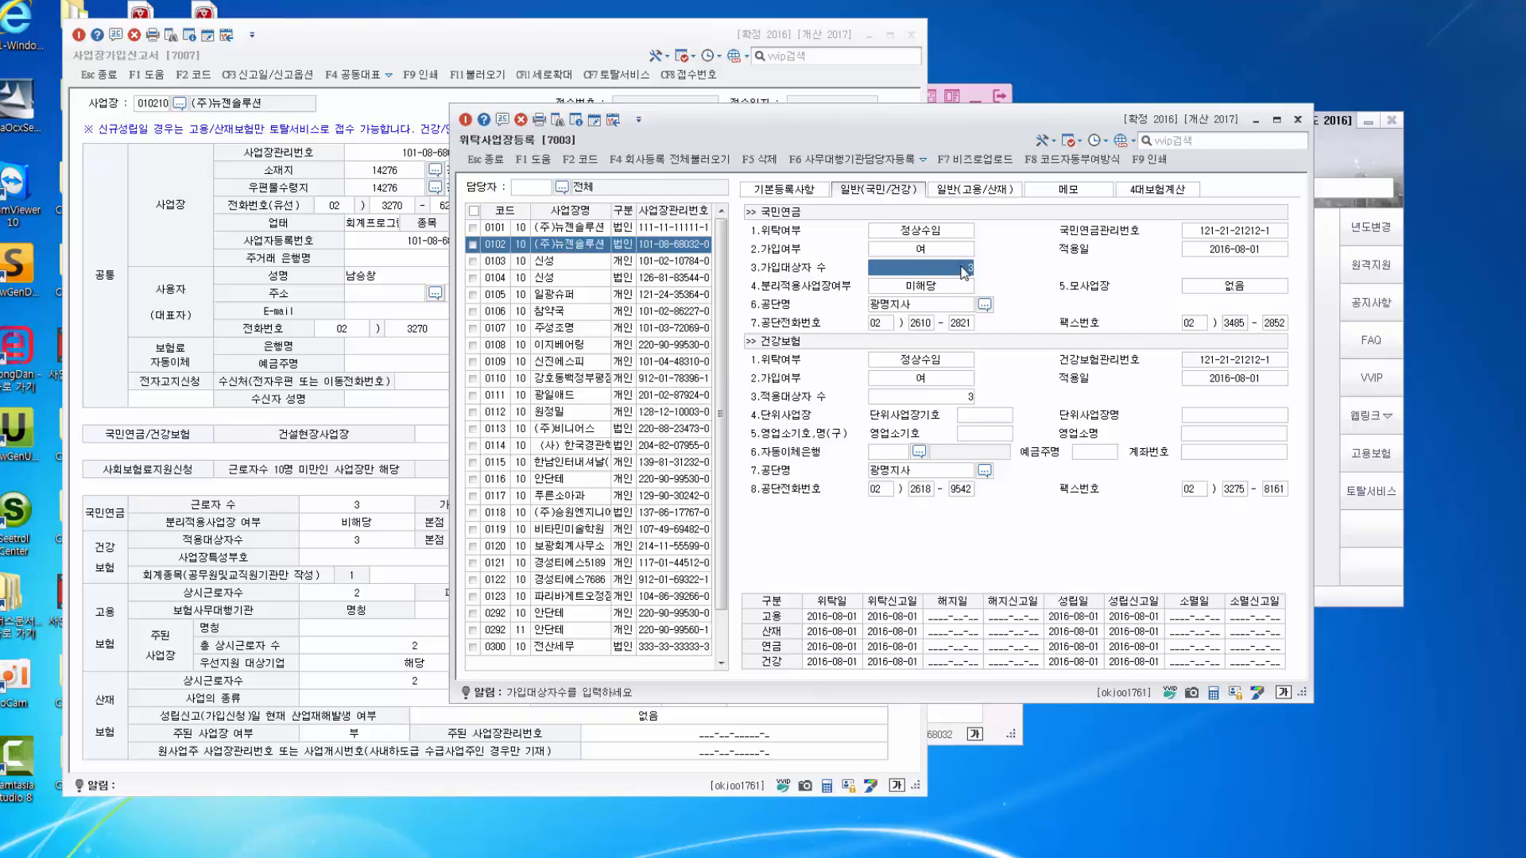
pyautogui.write('3')
# Review the basic, pension/health and employment/accident tabs, then close the registration window.
pyautogui.click(965, 190)
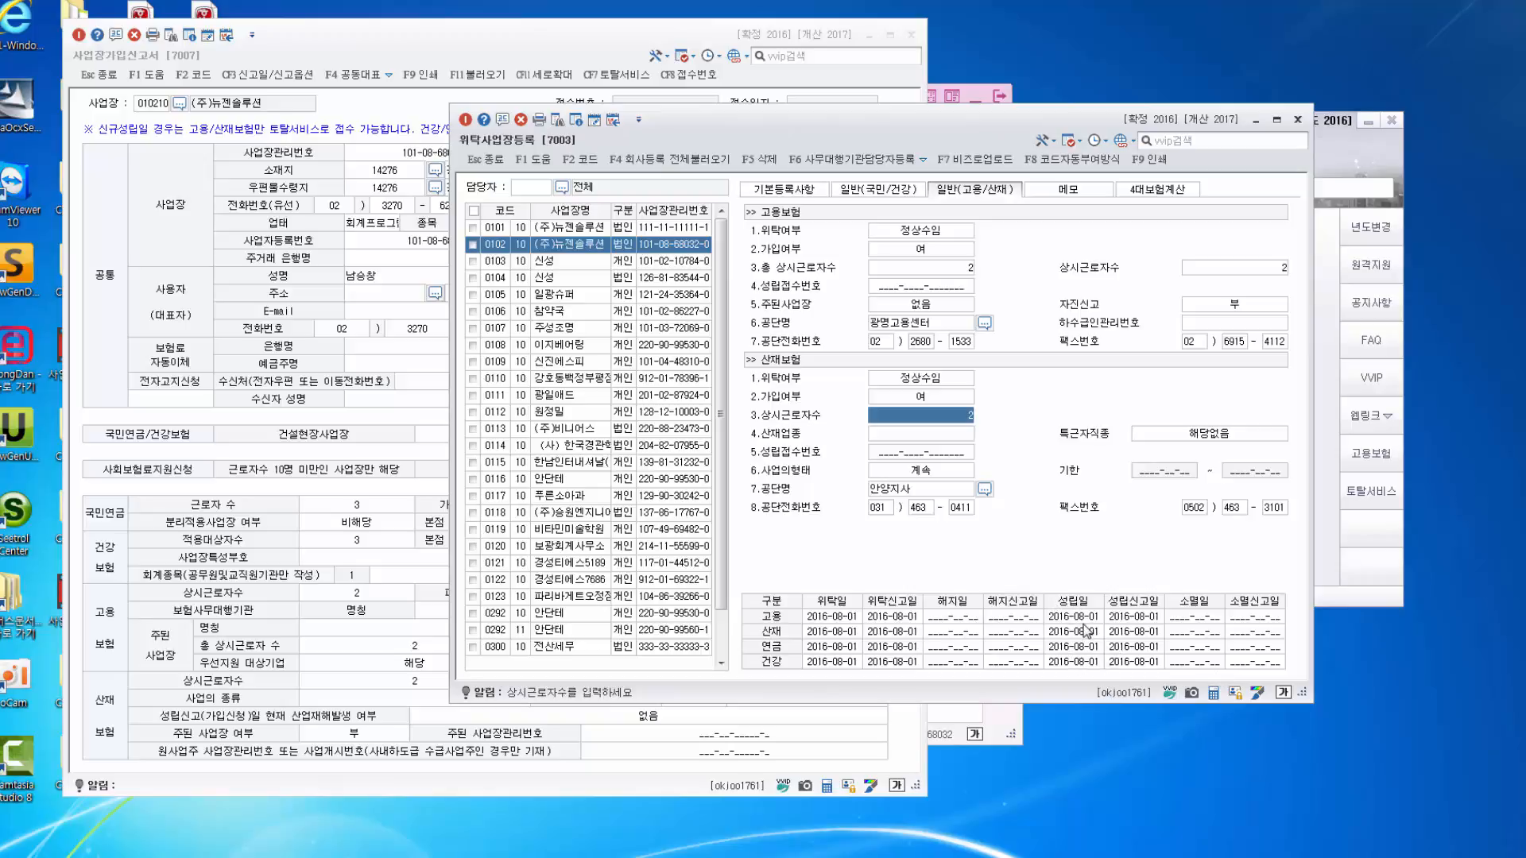
pyautogui.click(812, 193)
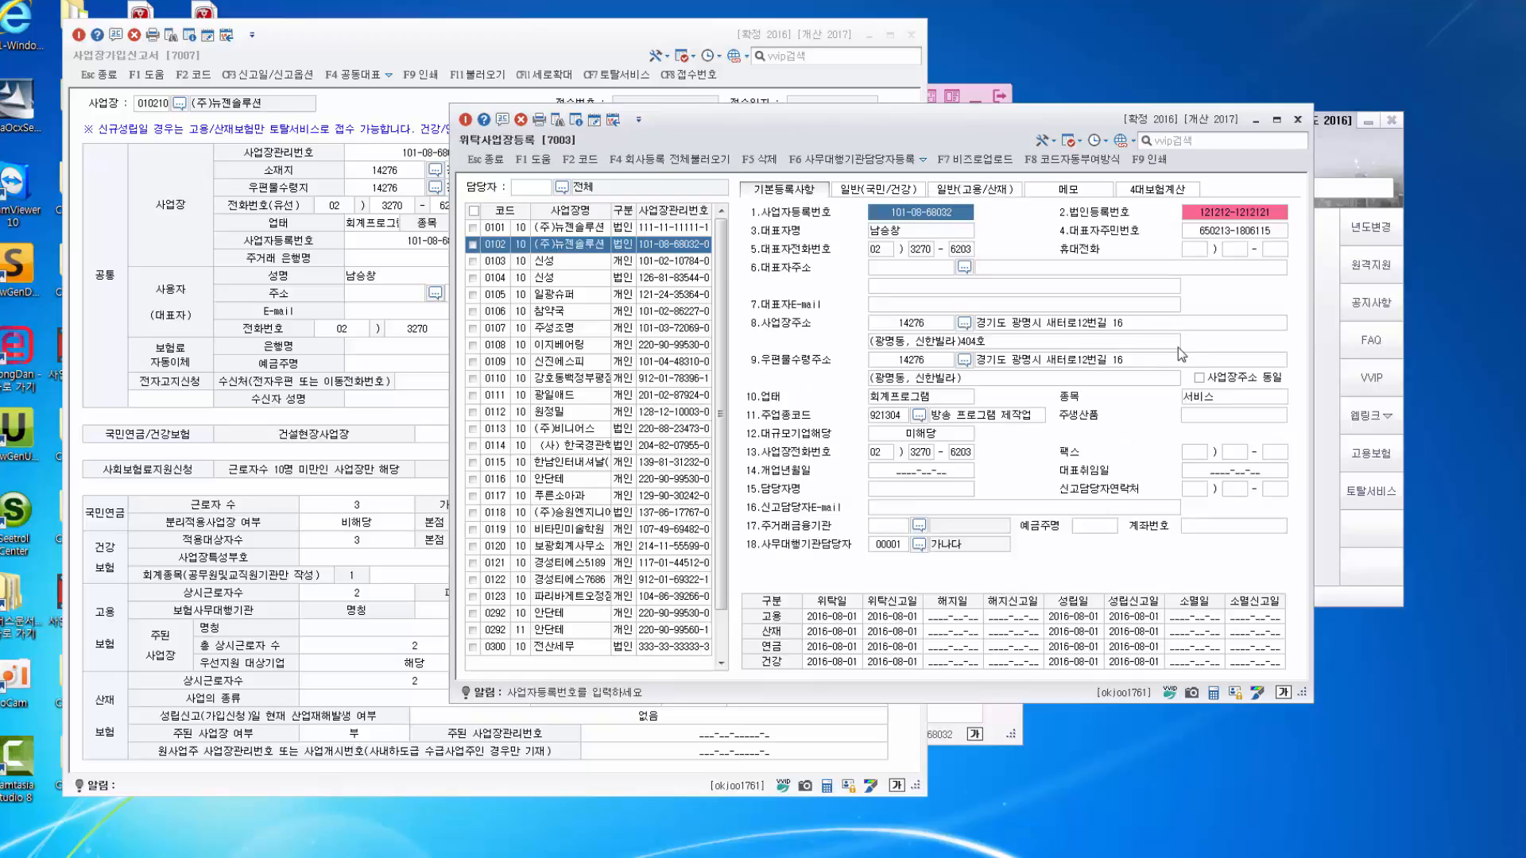
pyautogui.click(890, 190)
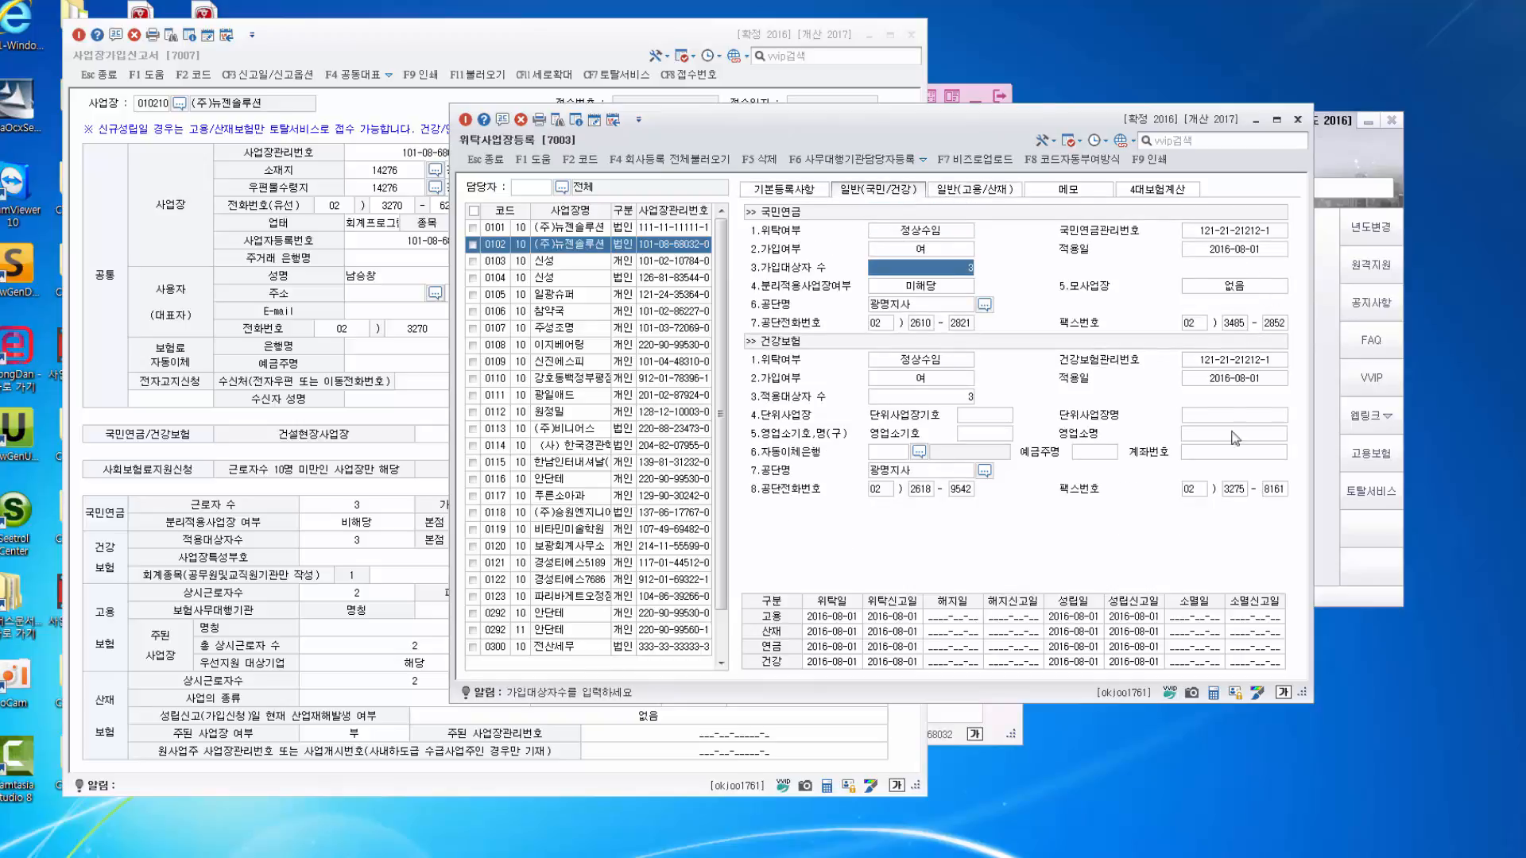
pyautogui.click(1232, 382)
pyautogui.click(982, 198)
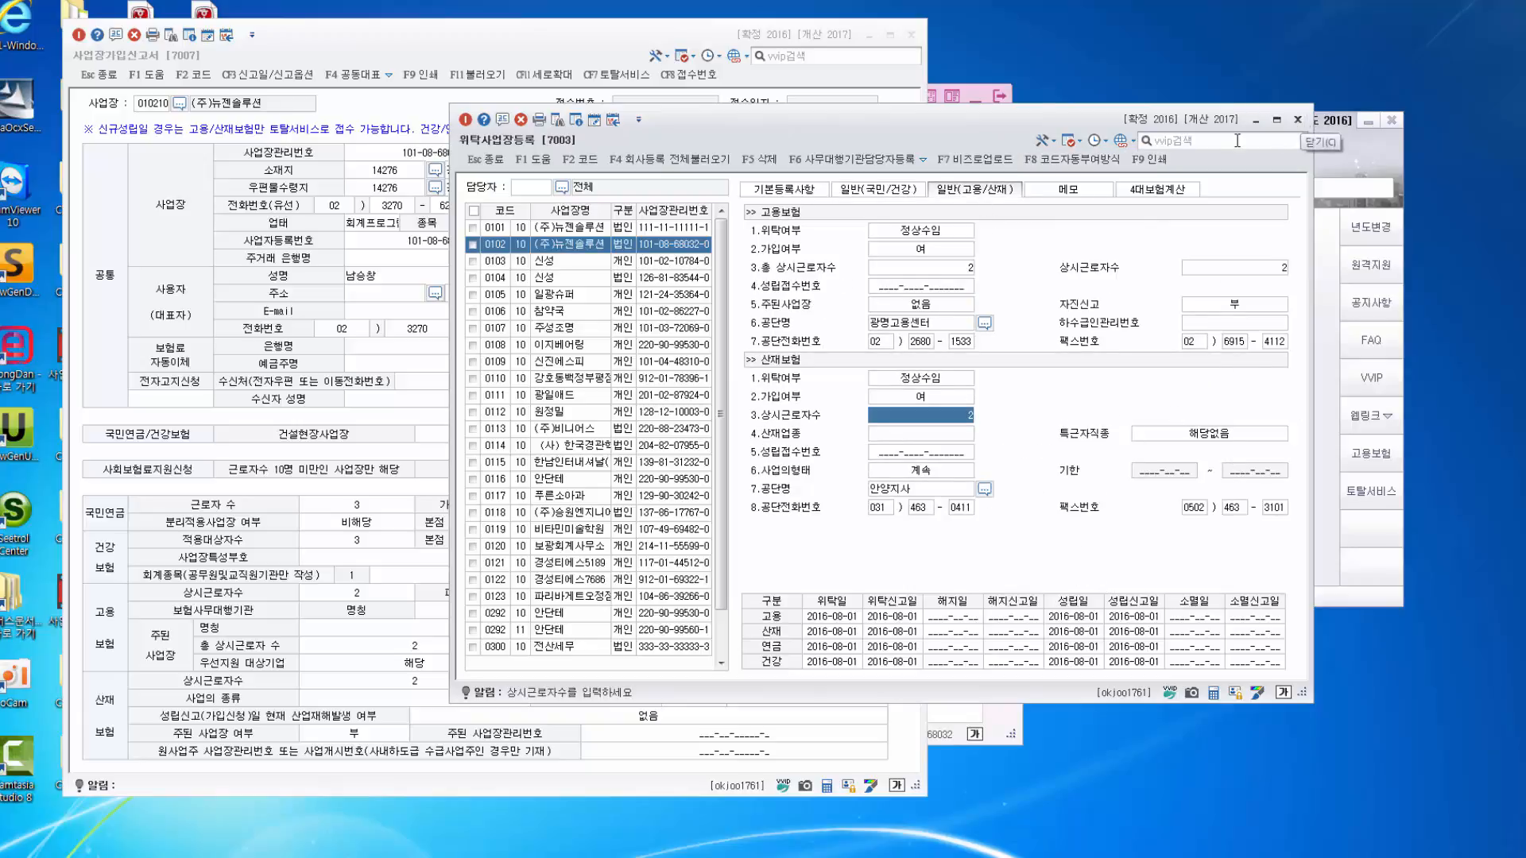
pyautogui.click(1297, 120)
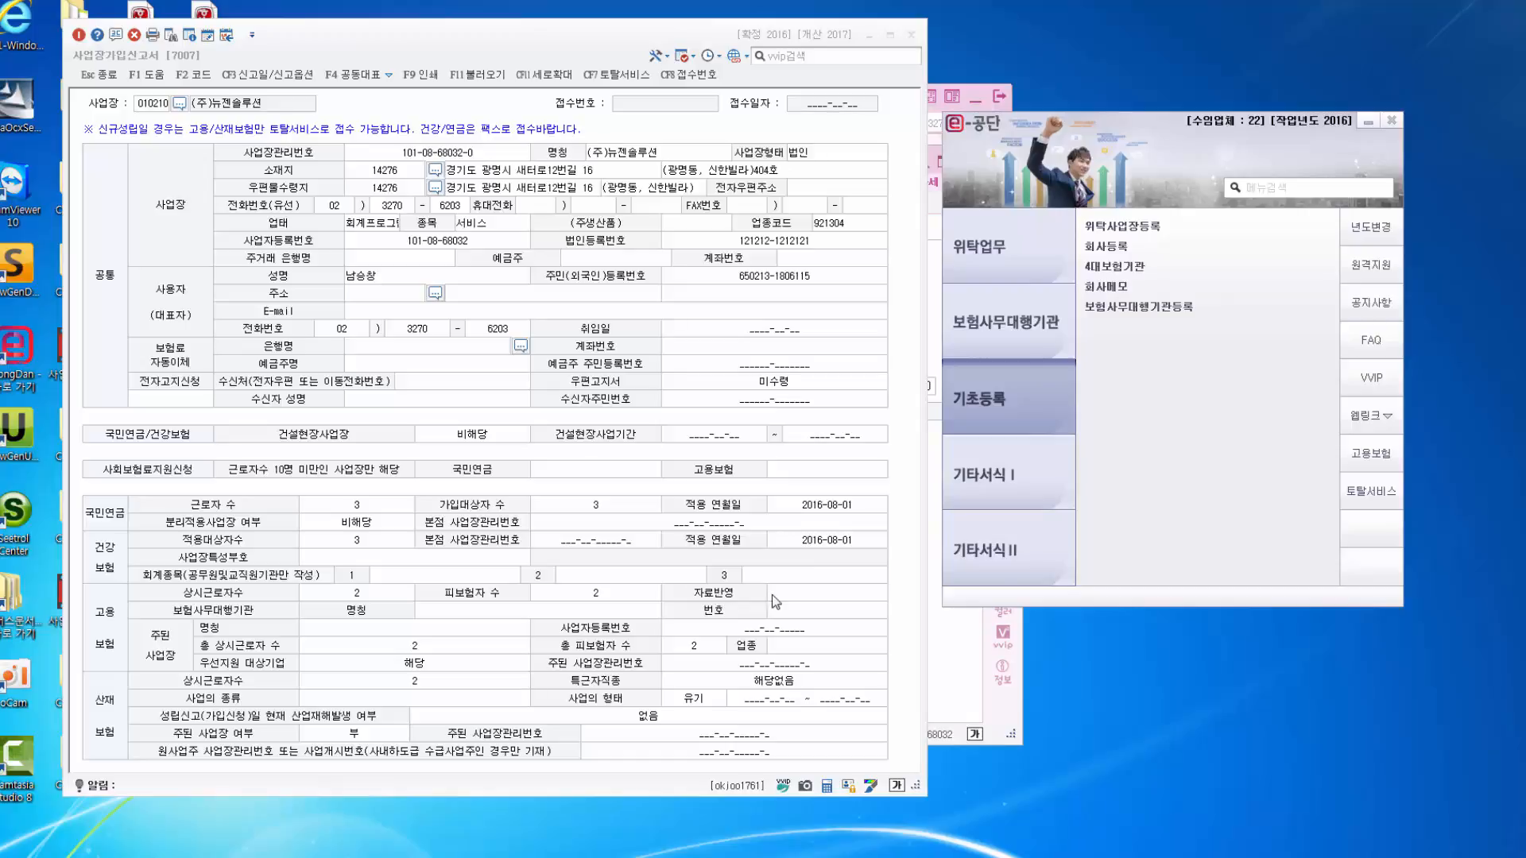
# Open 사업장가입자자격취득신고서 from 위탁업무, check its 토탈서비스 options, then minimize it and move the enrollment report.
pyautogui.click(1019, 253)
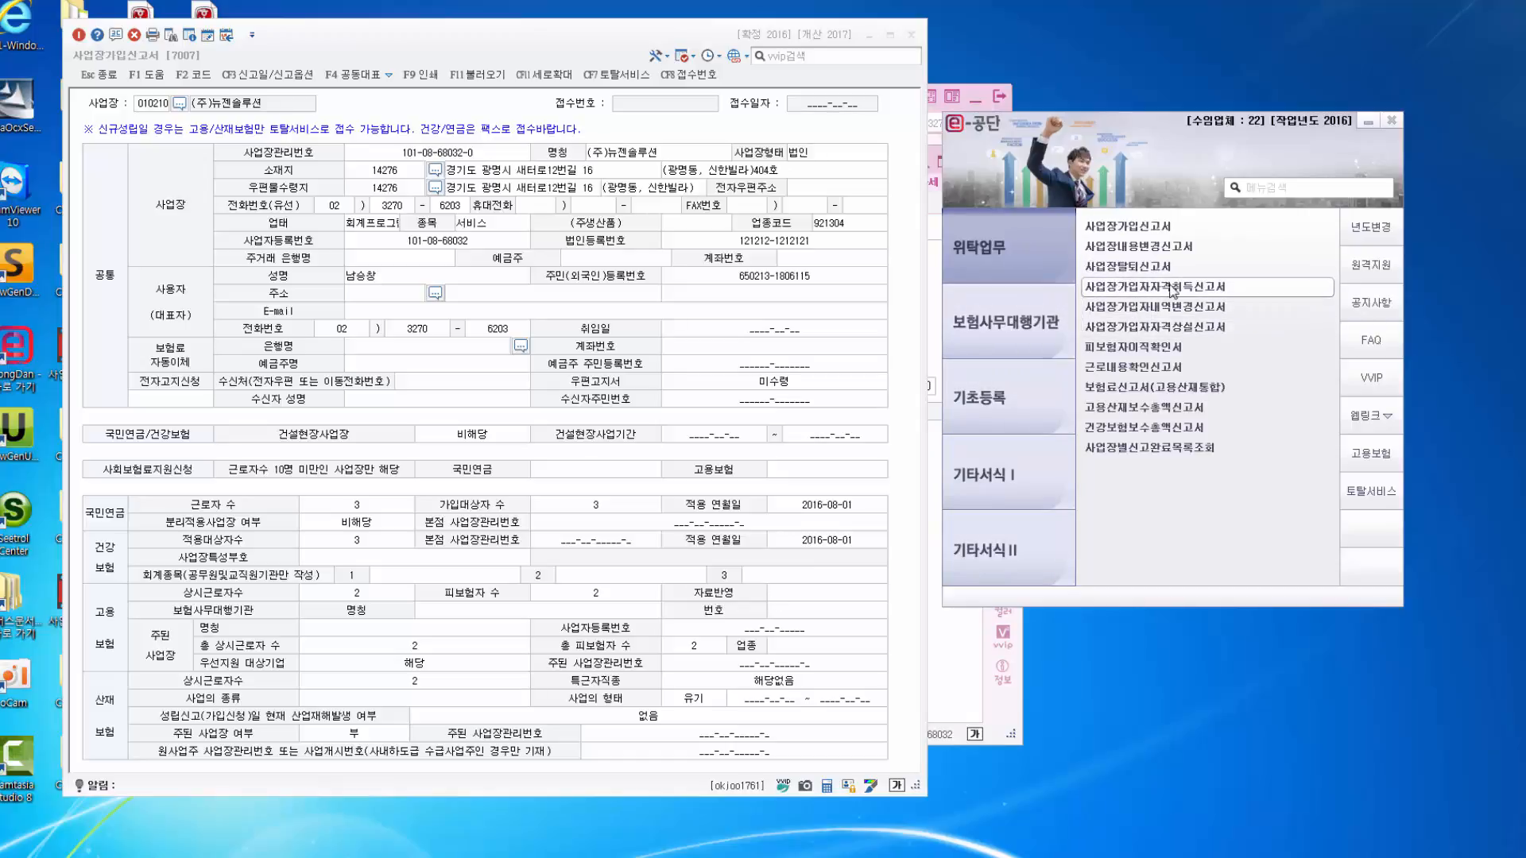
pyautogui.click(1136, 286)
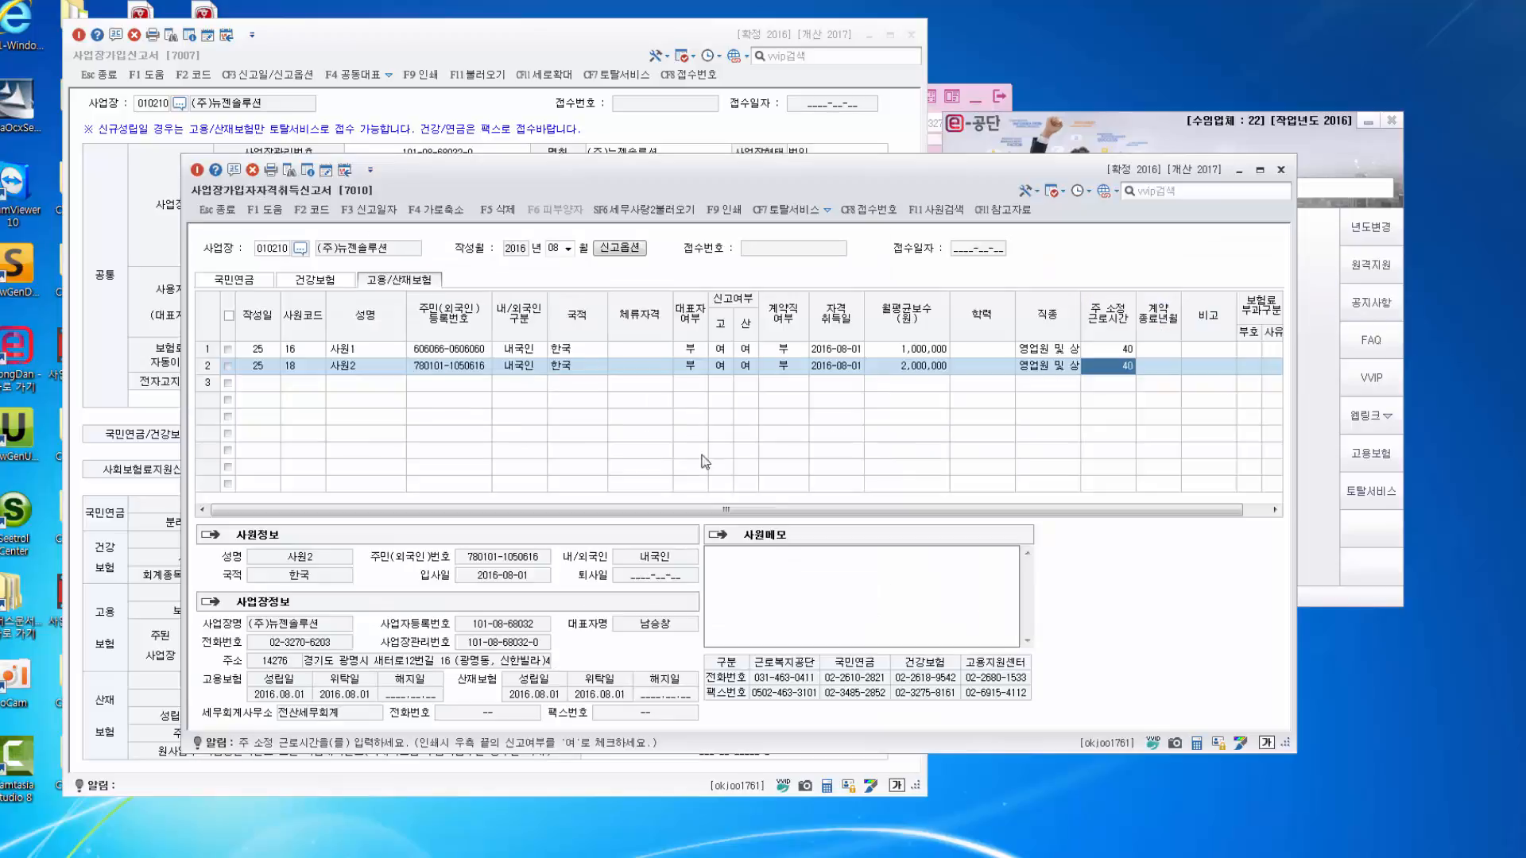
pyautogui.click(828, 210)
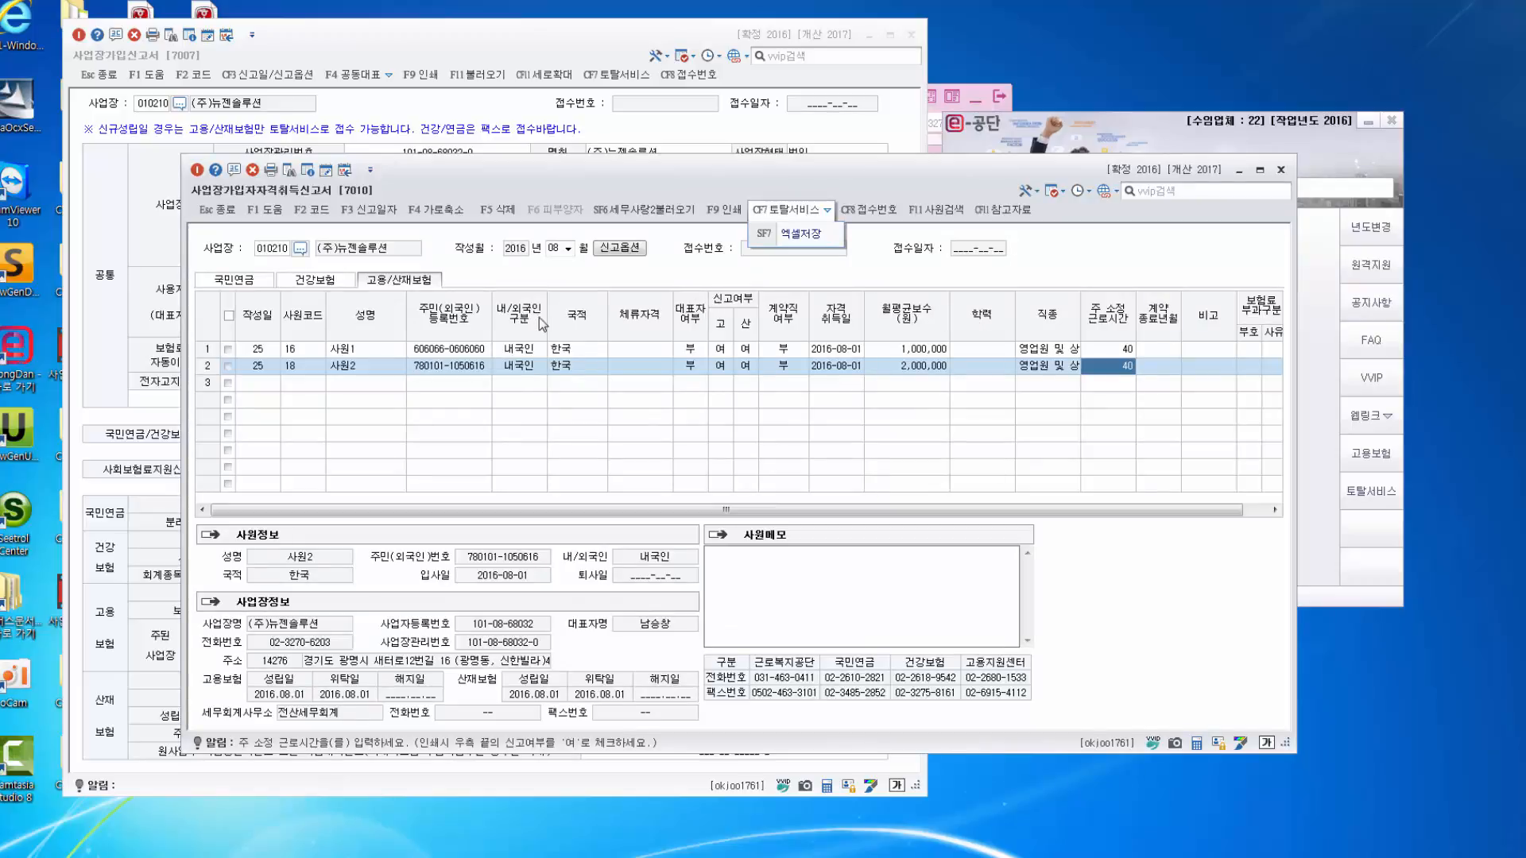
pyautogui.click(1238, 171)
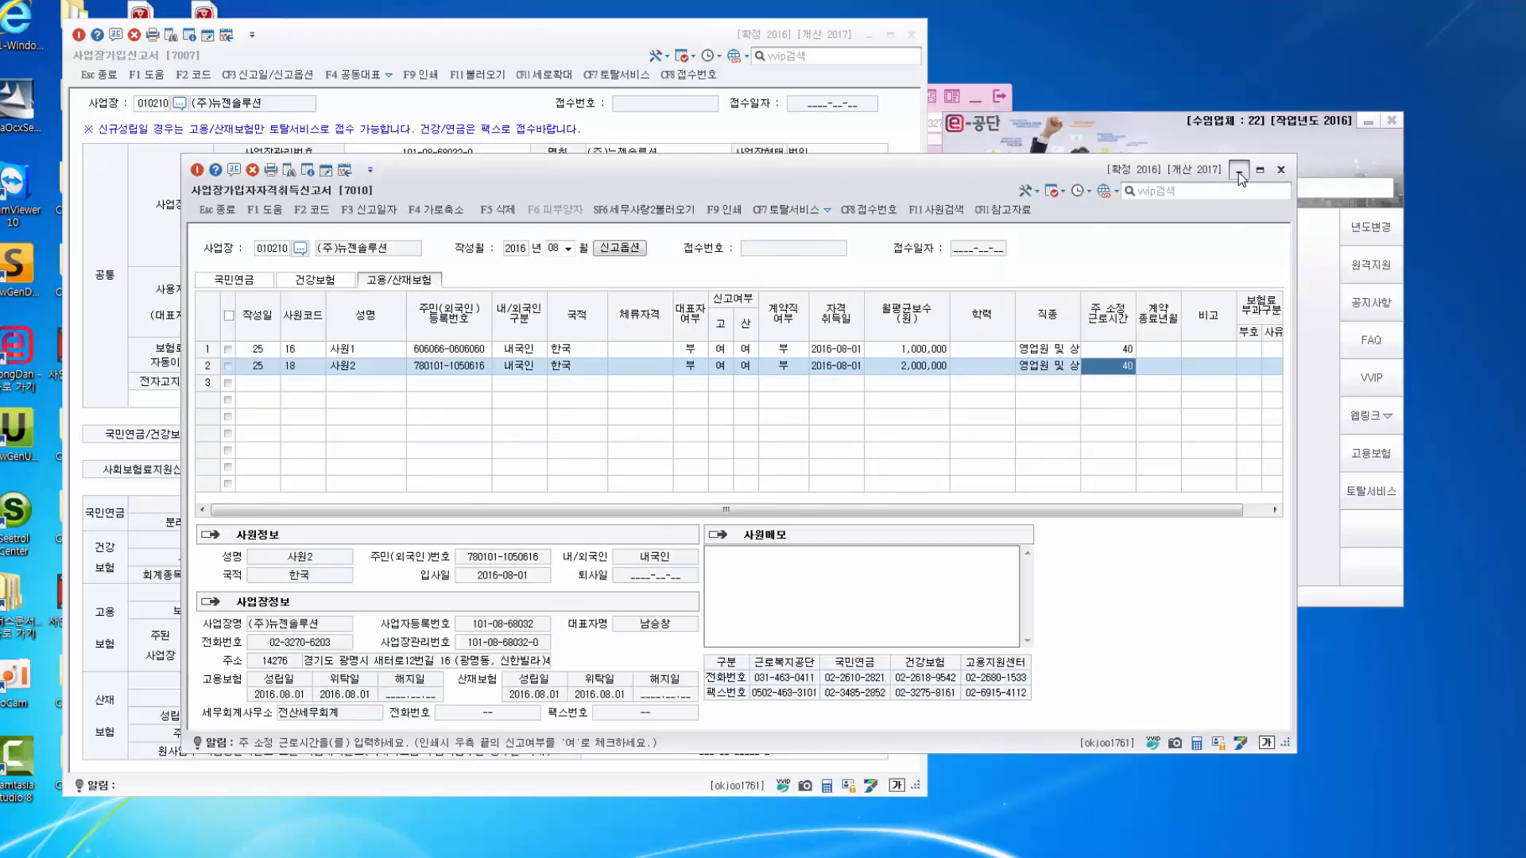
pyautogui.moveTo(641, 33); pyautogui.dragTo(698, 14)
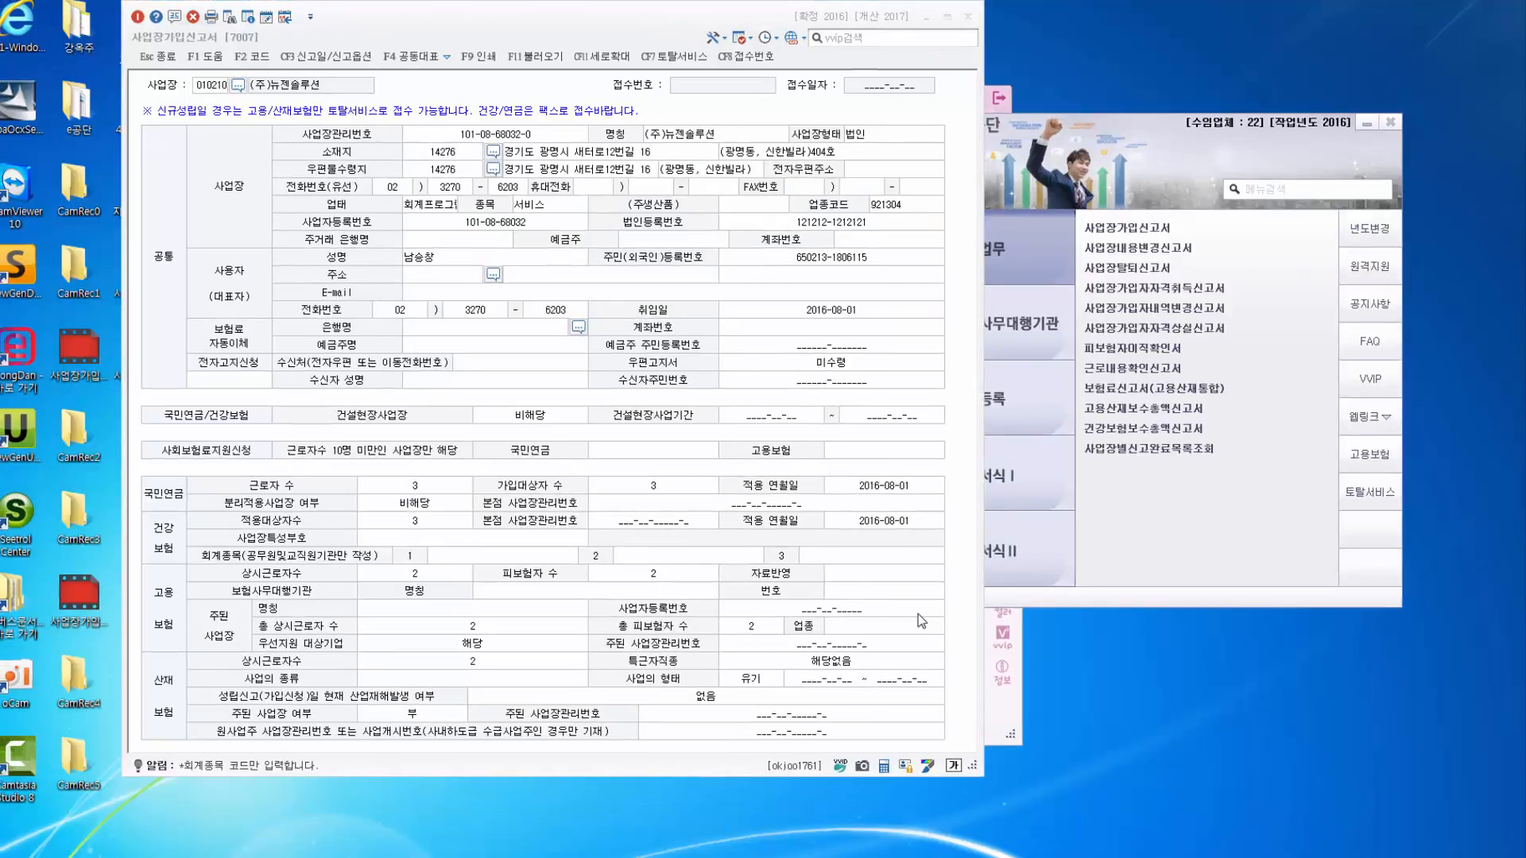
pyautogui.click(669, 64)
# Limit filing options to the 고용보험 보험관계성립신고서 and send the report to 토탈서비스 for auto-fill.
pyautogui.click(719, 528)
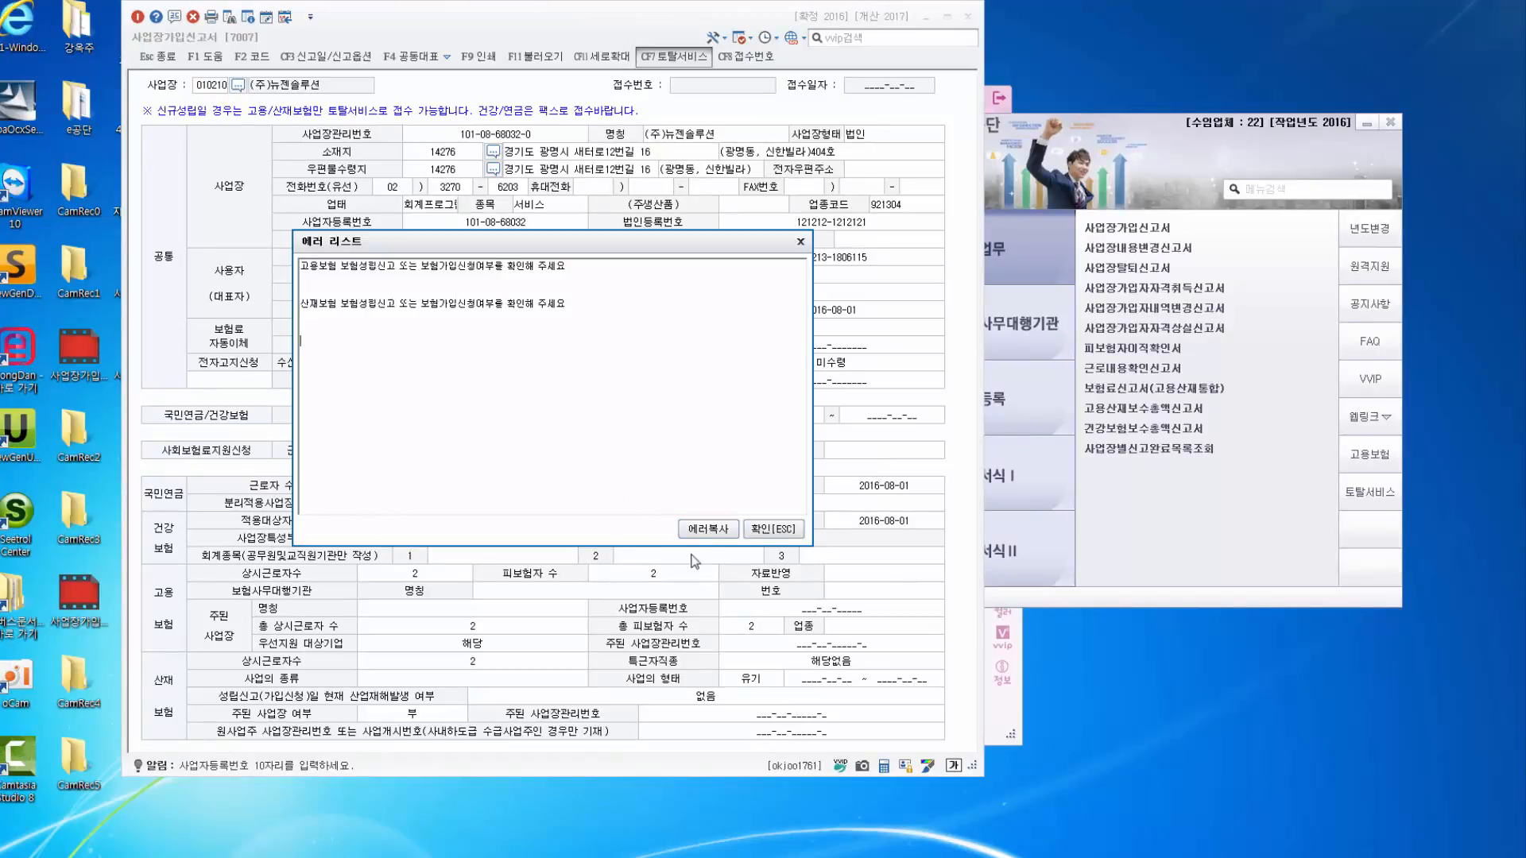
pyautogui.click(800, 240)
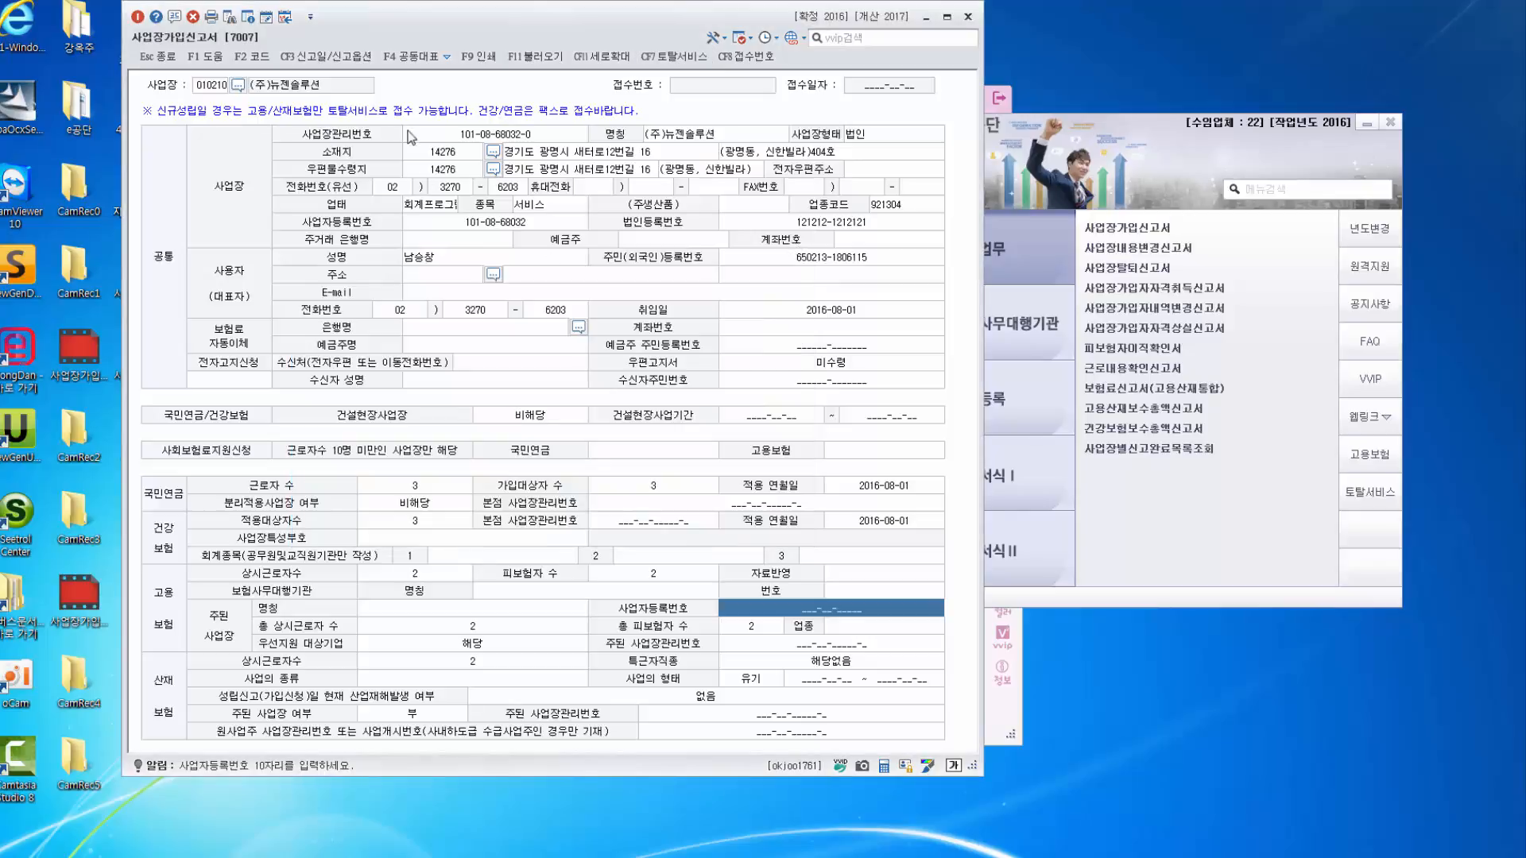
pyautogui.click(326, 56)
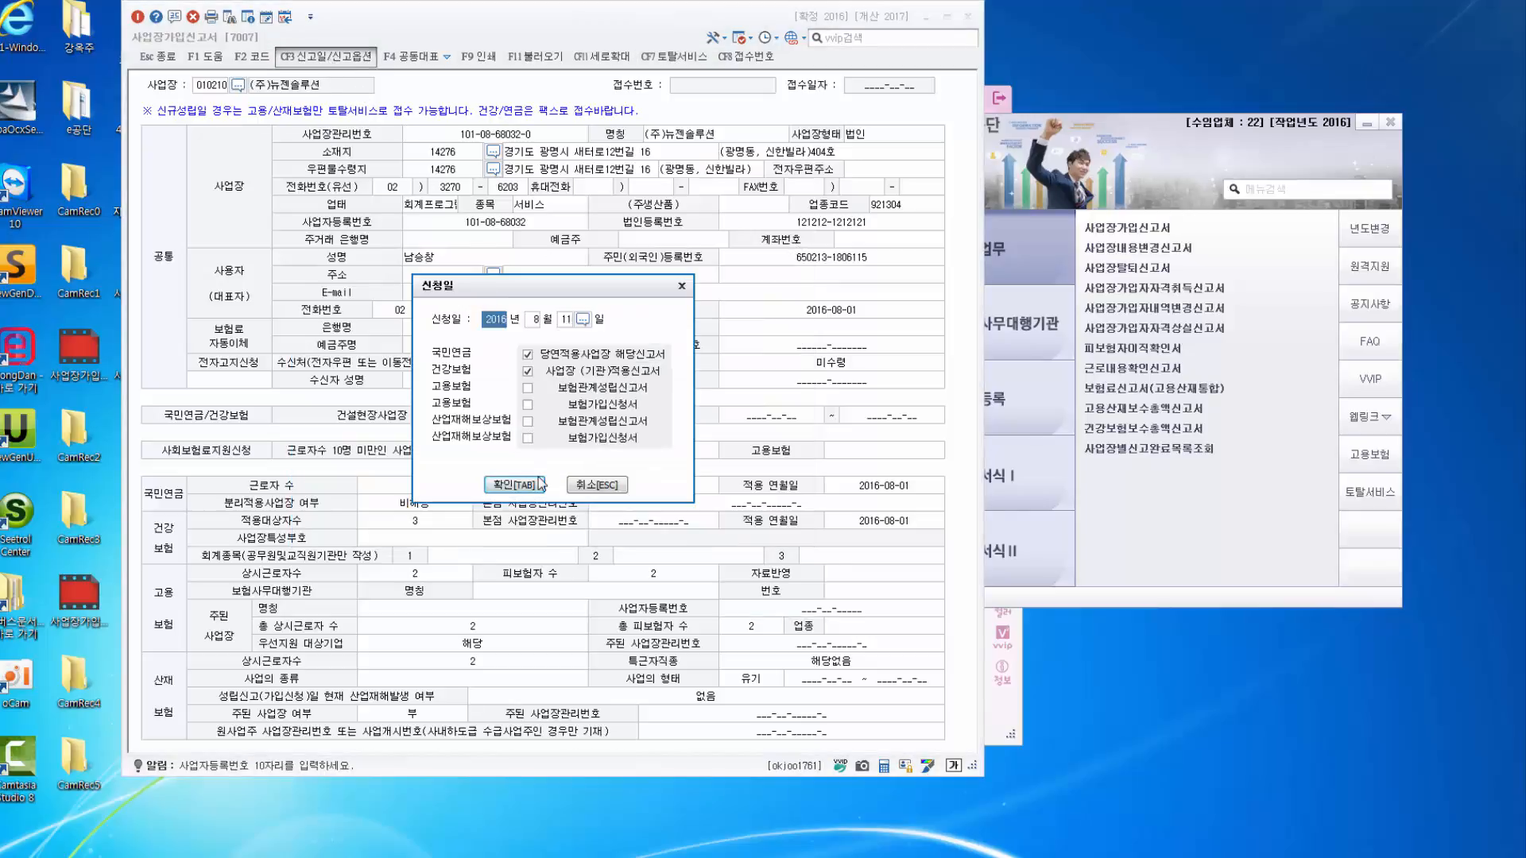
pyautogui.click(527, 354)
pyautogui.click(527, 388)
pyautogui.click(521, 486)
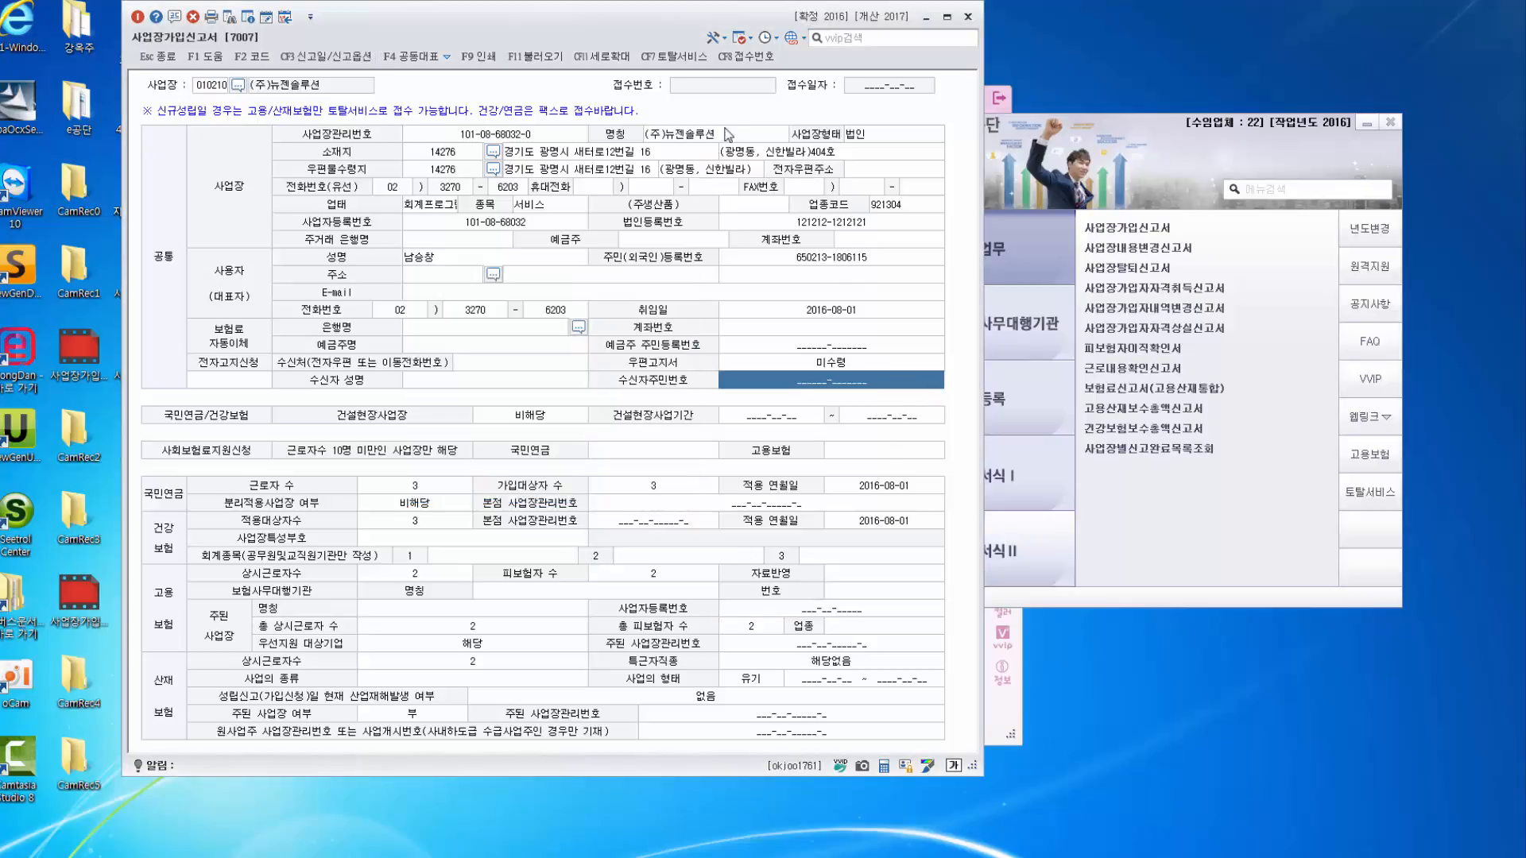
pyautogui.click(674, 56)
pyautogui.click(719, 530)
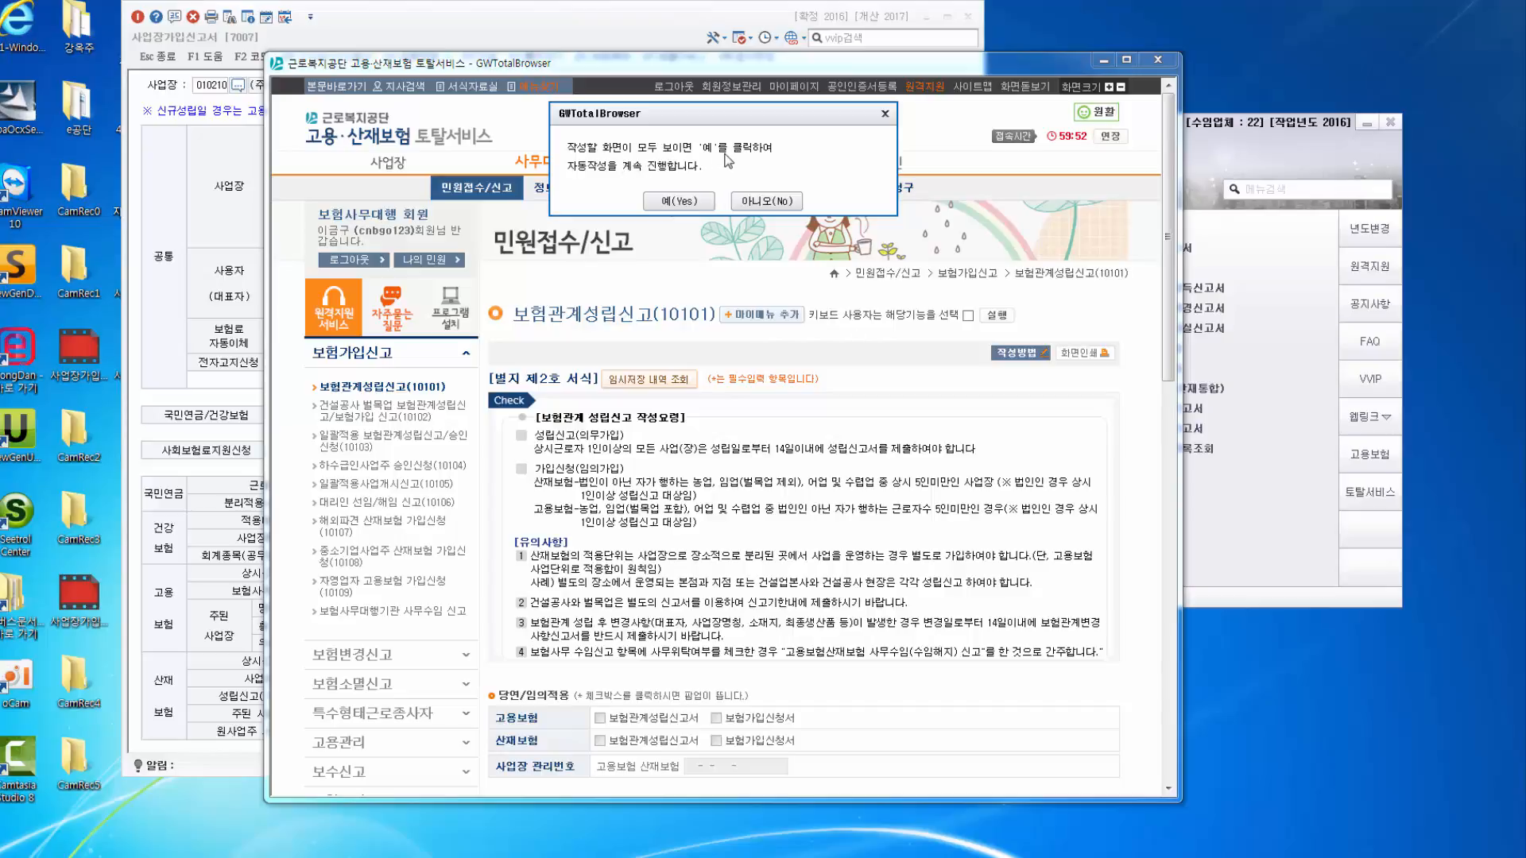
# Tick both employment and industrial accident 보험관계성립신고서 and choose '위 내용에 해당하지 않습니다'.
pyautogui.click(670, 202)
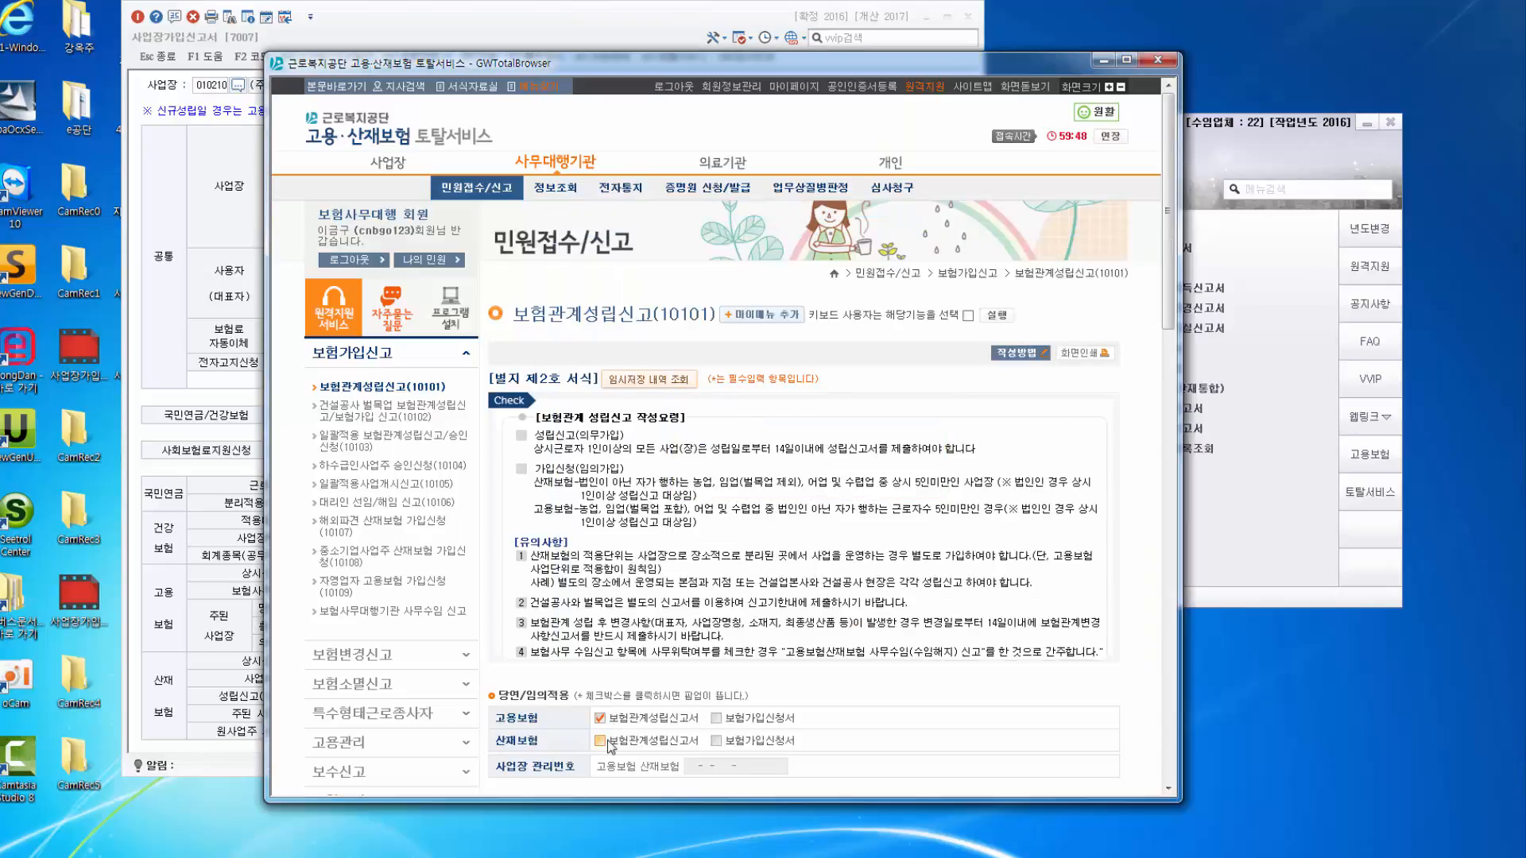
pyautogui.click(599, 740)
pyautogui.click(585, 545)
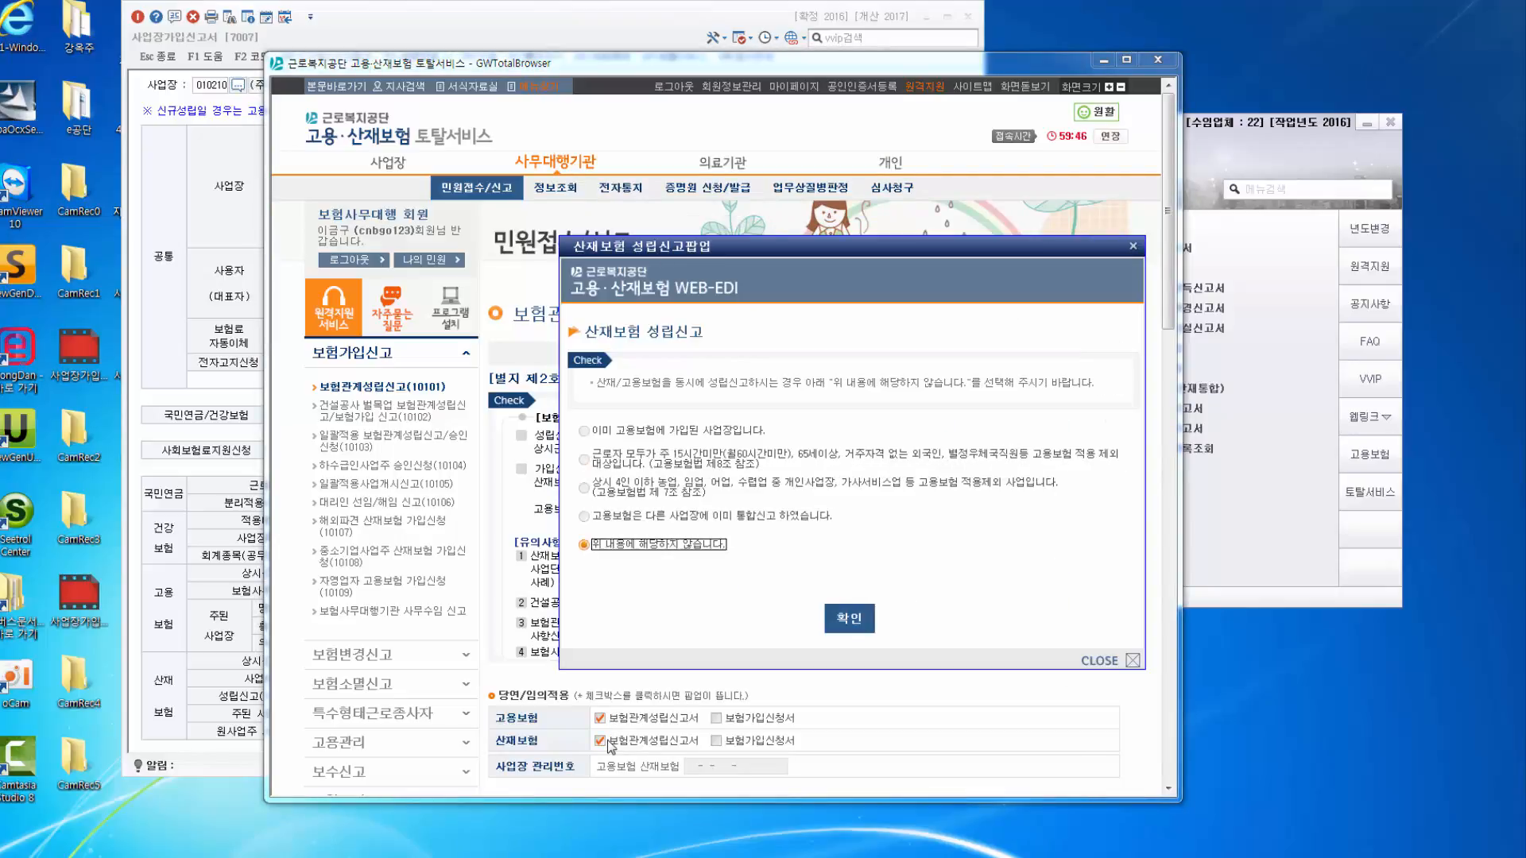
pyautogui.click(848, 618)
pyautogui.scroll(-3, 727, 208)
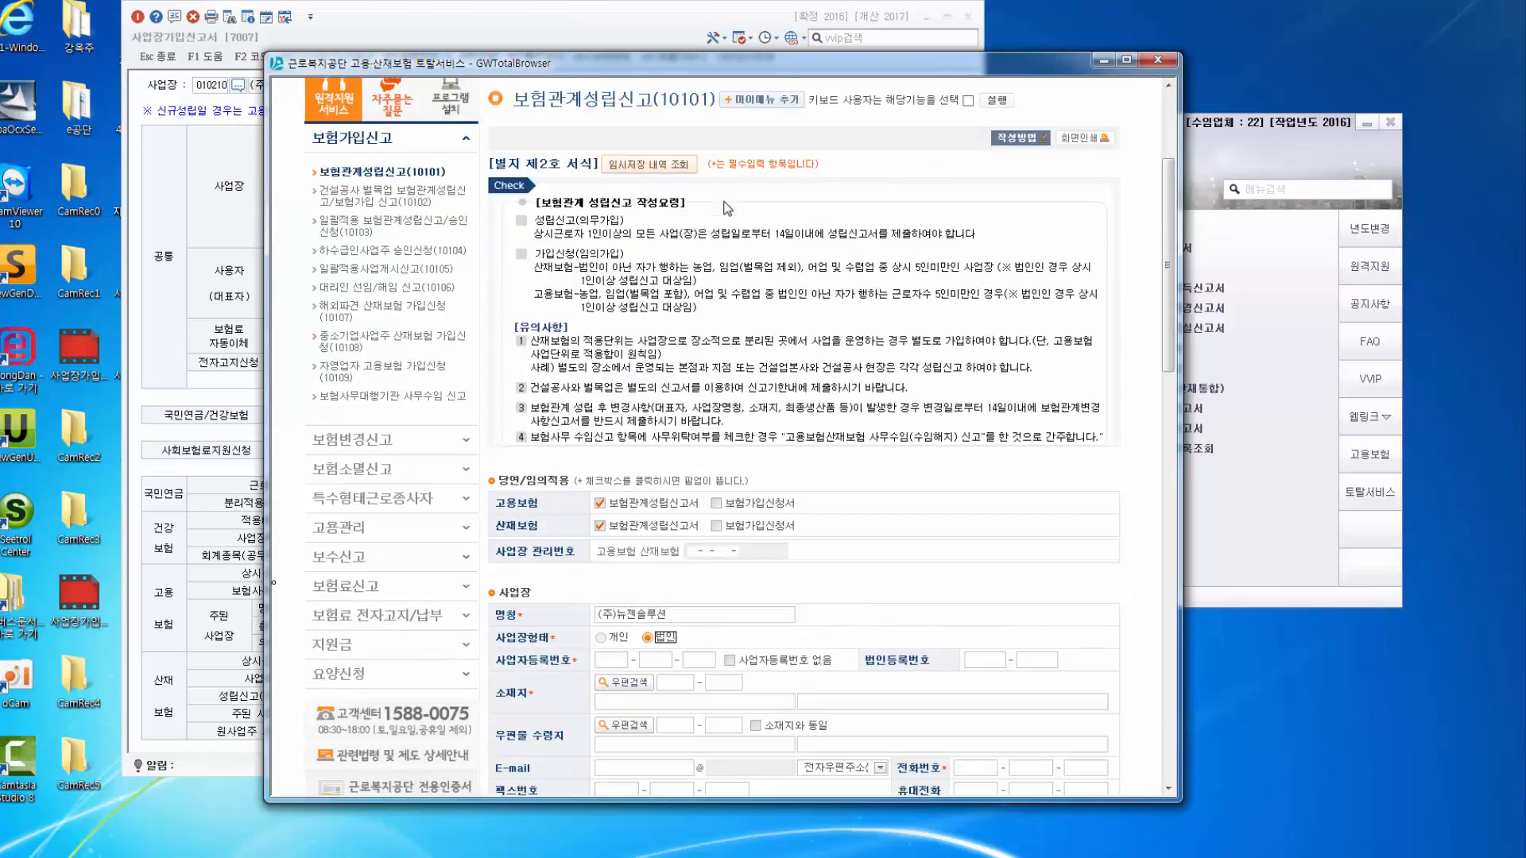
pyautogui.scroll(-2, 727, 209)
# Fill both workplace address fields with the 14276 road-name address from 우편번호 검색.
pyautogui.click(626, 574)
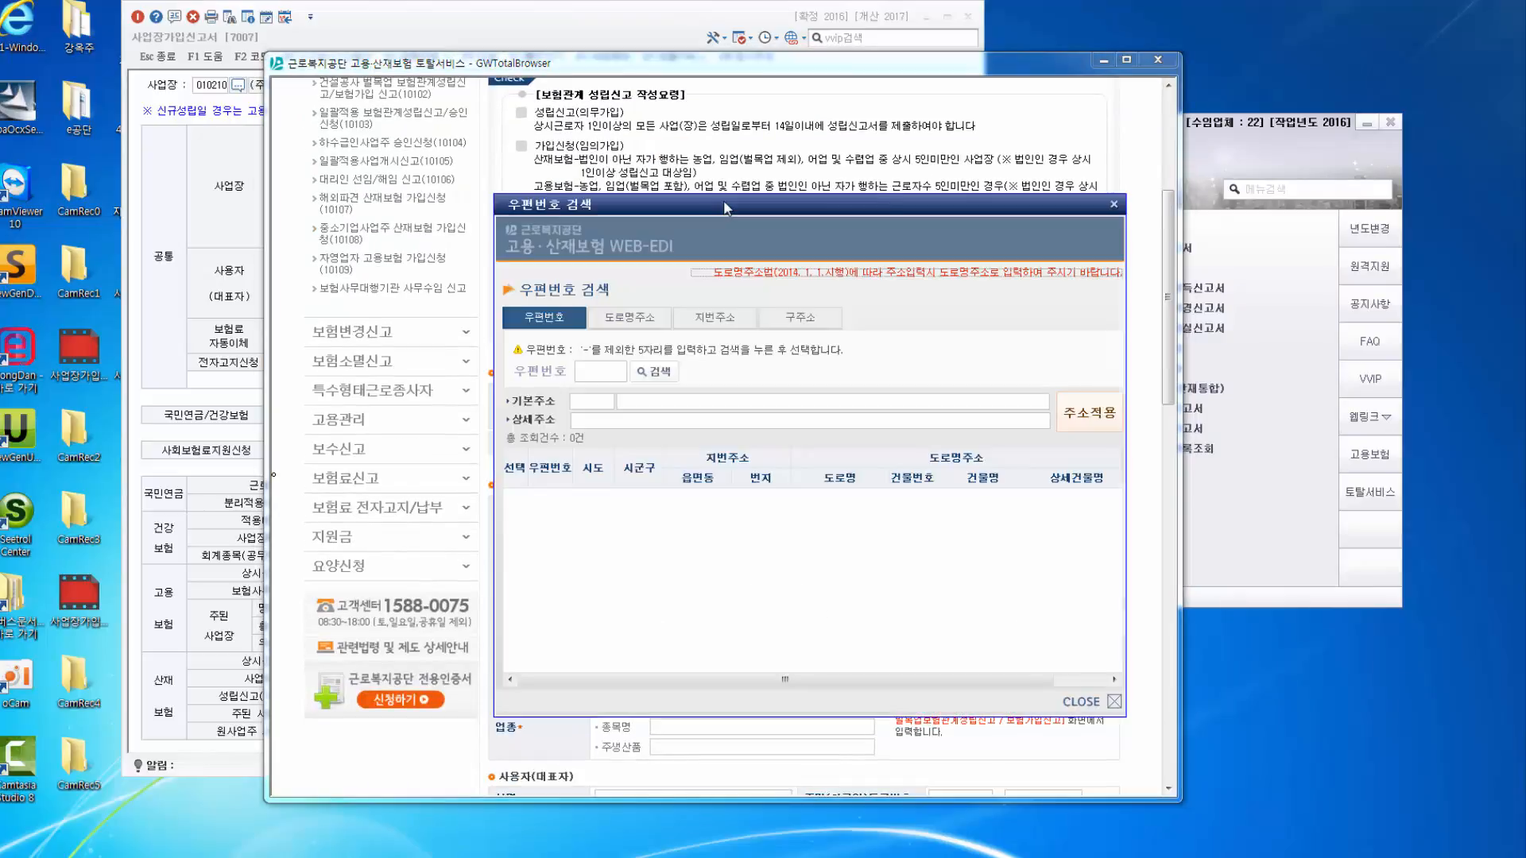
pyautogui.click(631, 318)
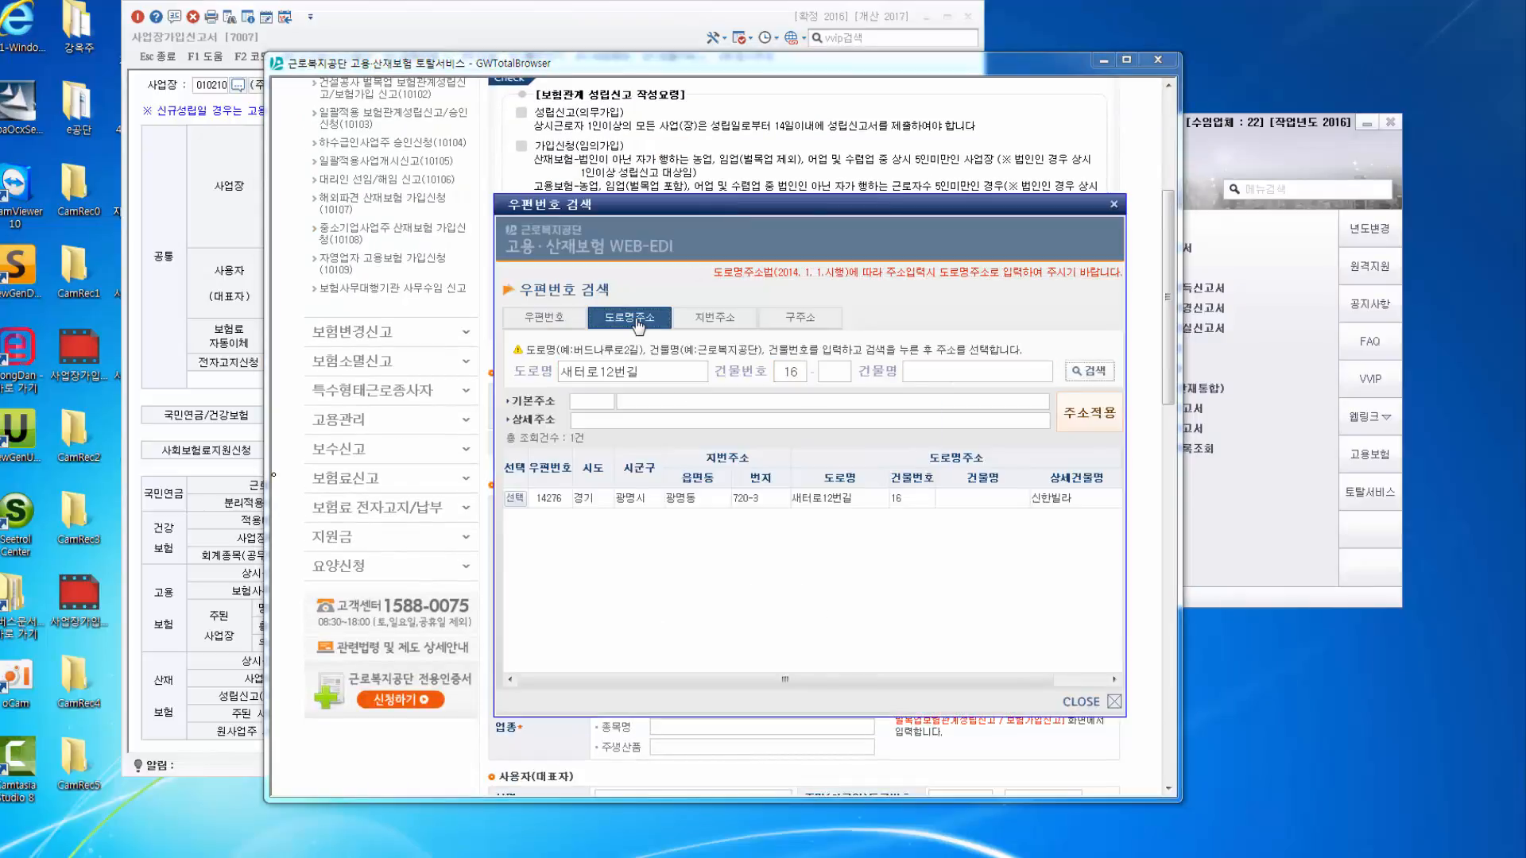
pyautogui.click(548, 500)
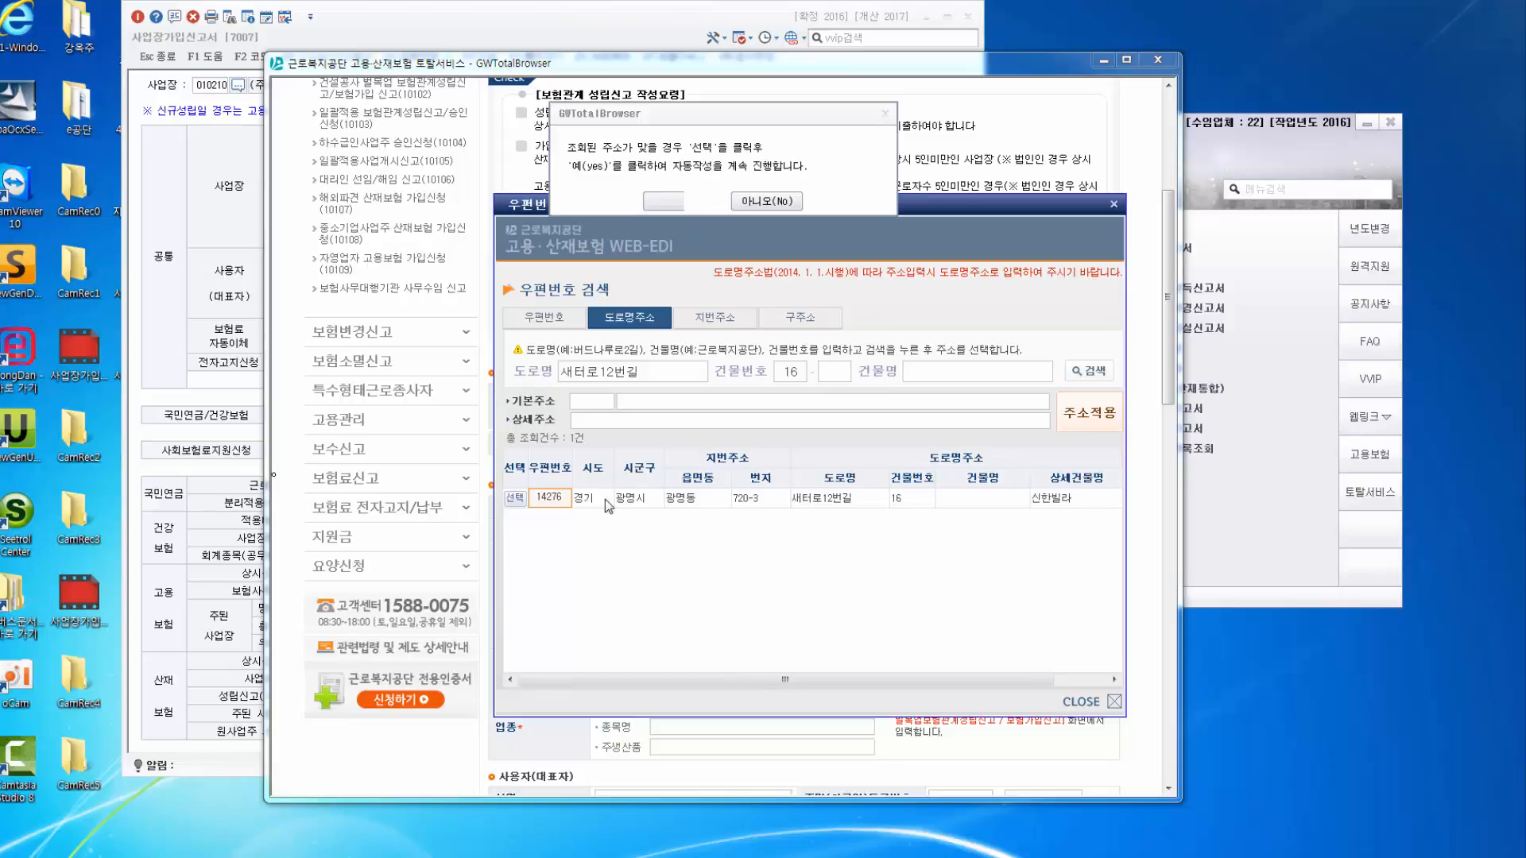
pyautogui.click(510, 497)
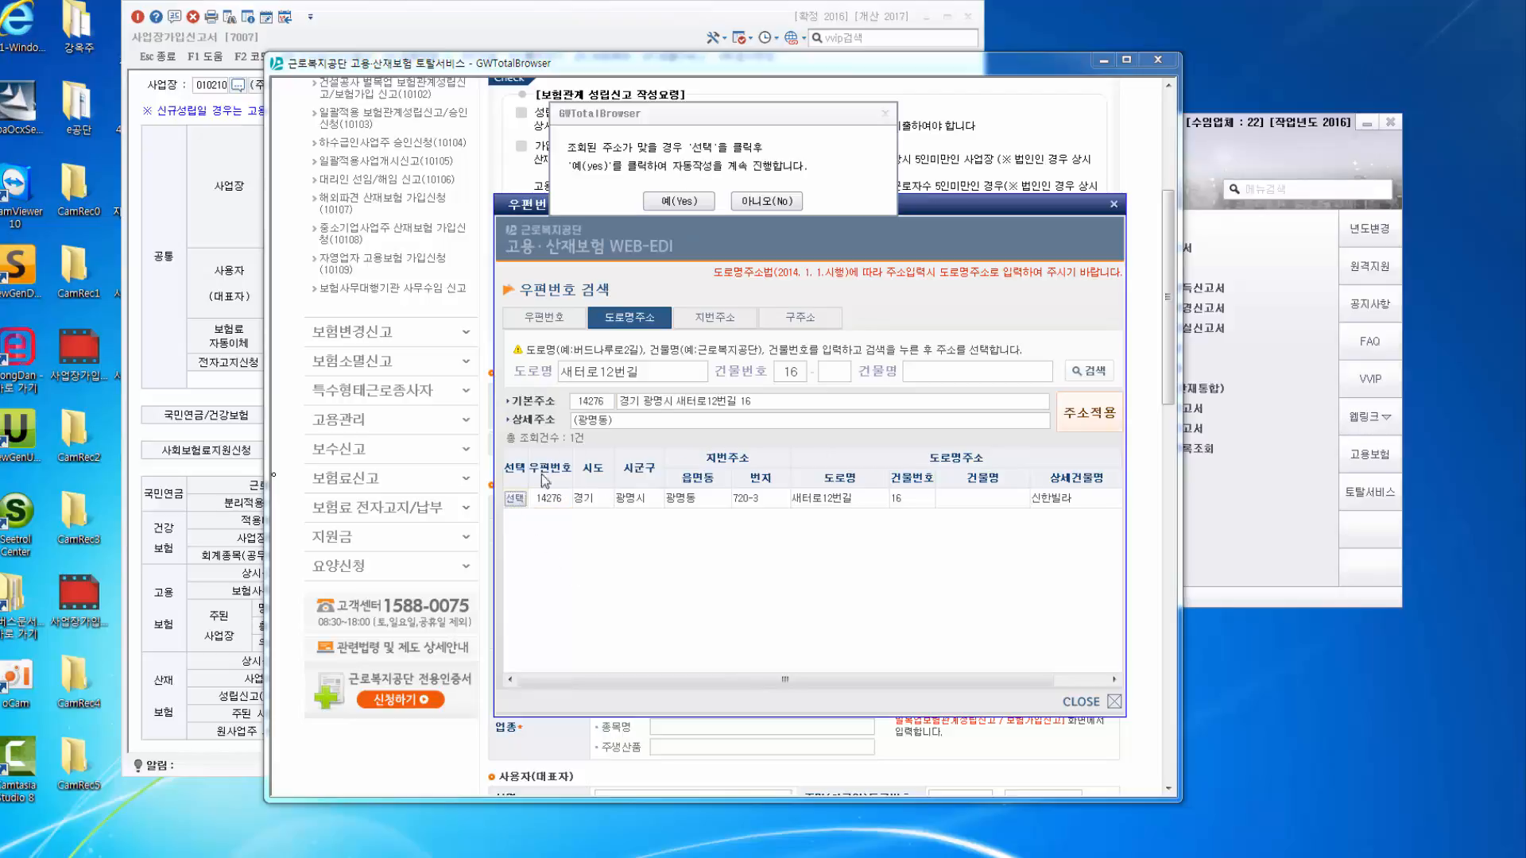
pyautogui.click(681, 203)
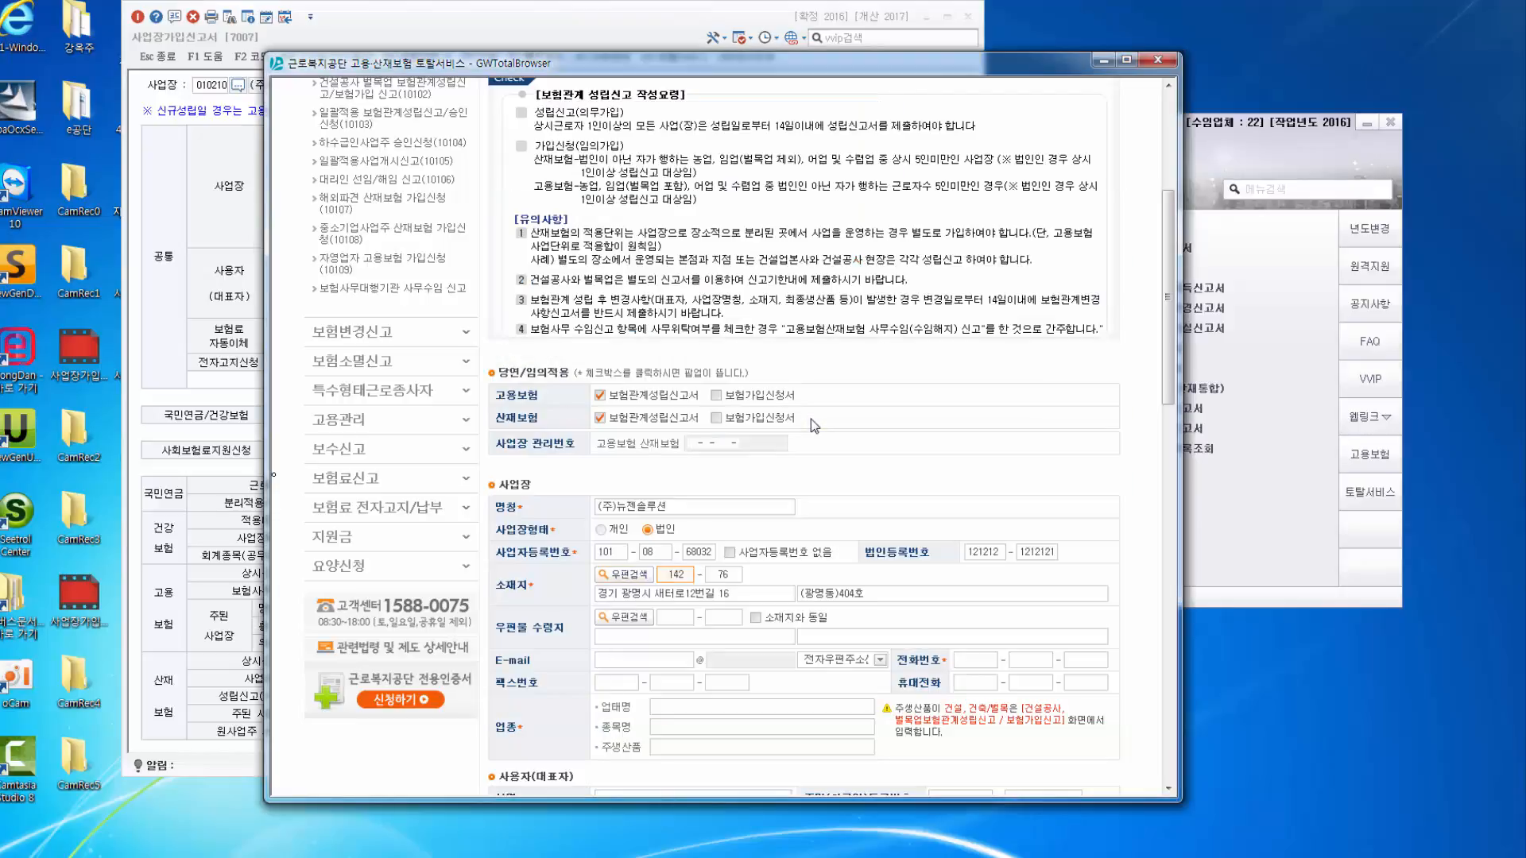
pyautogui.click(636, 320)
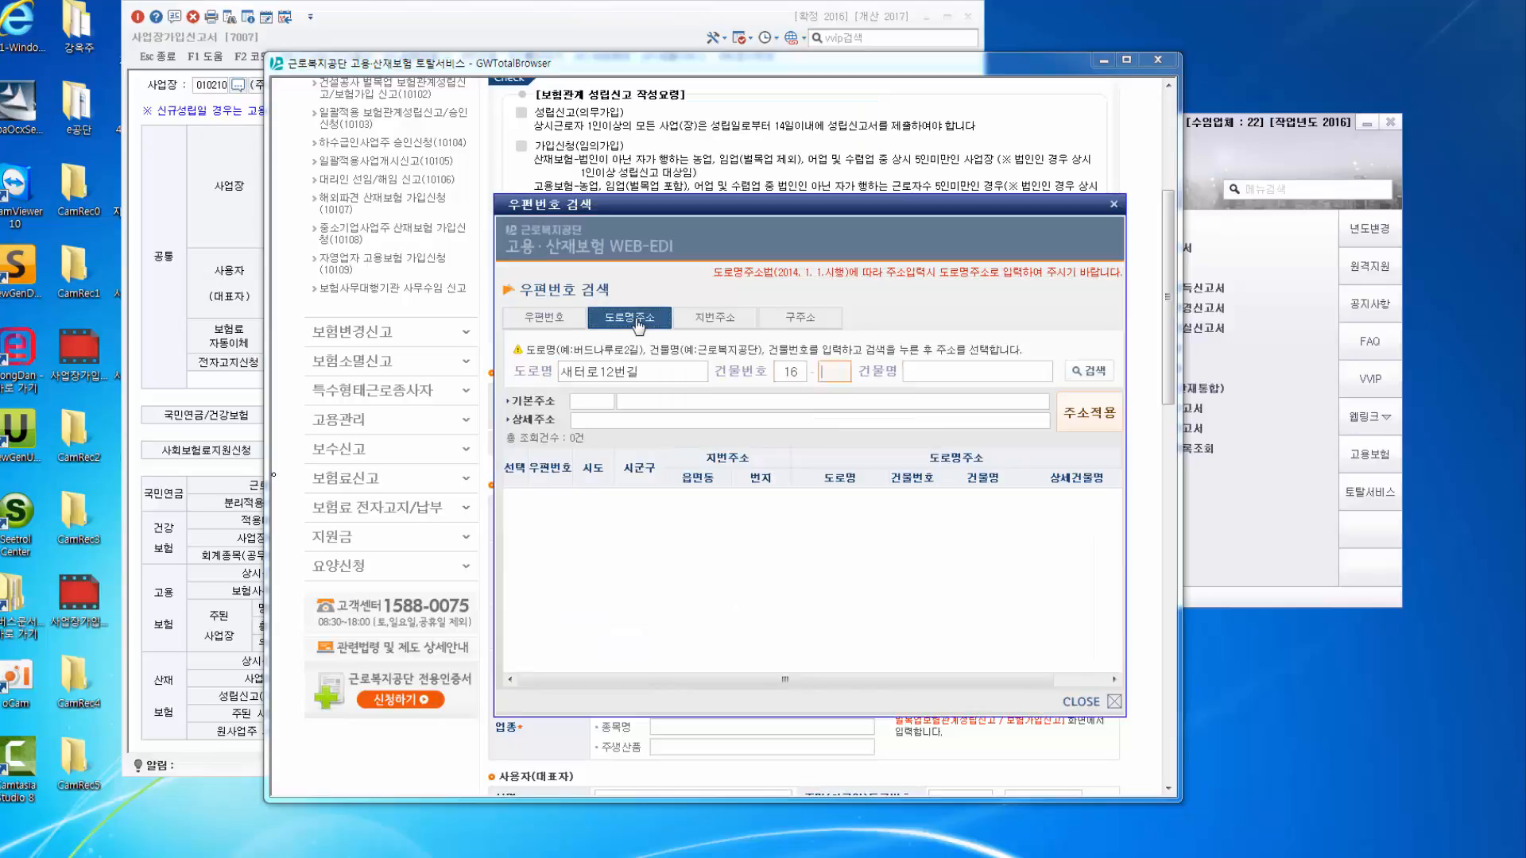
pyautogui.click(549, 499)
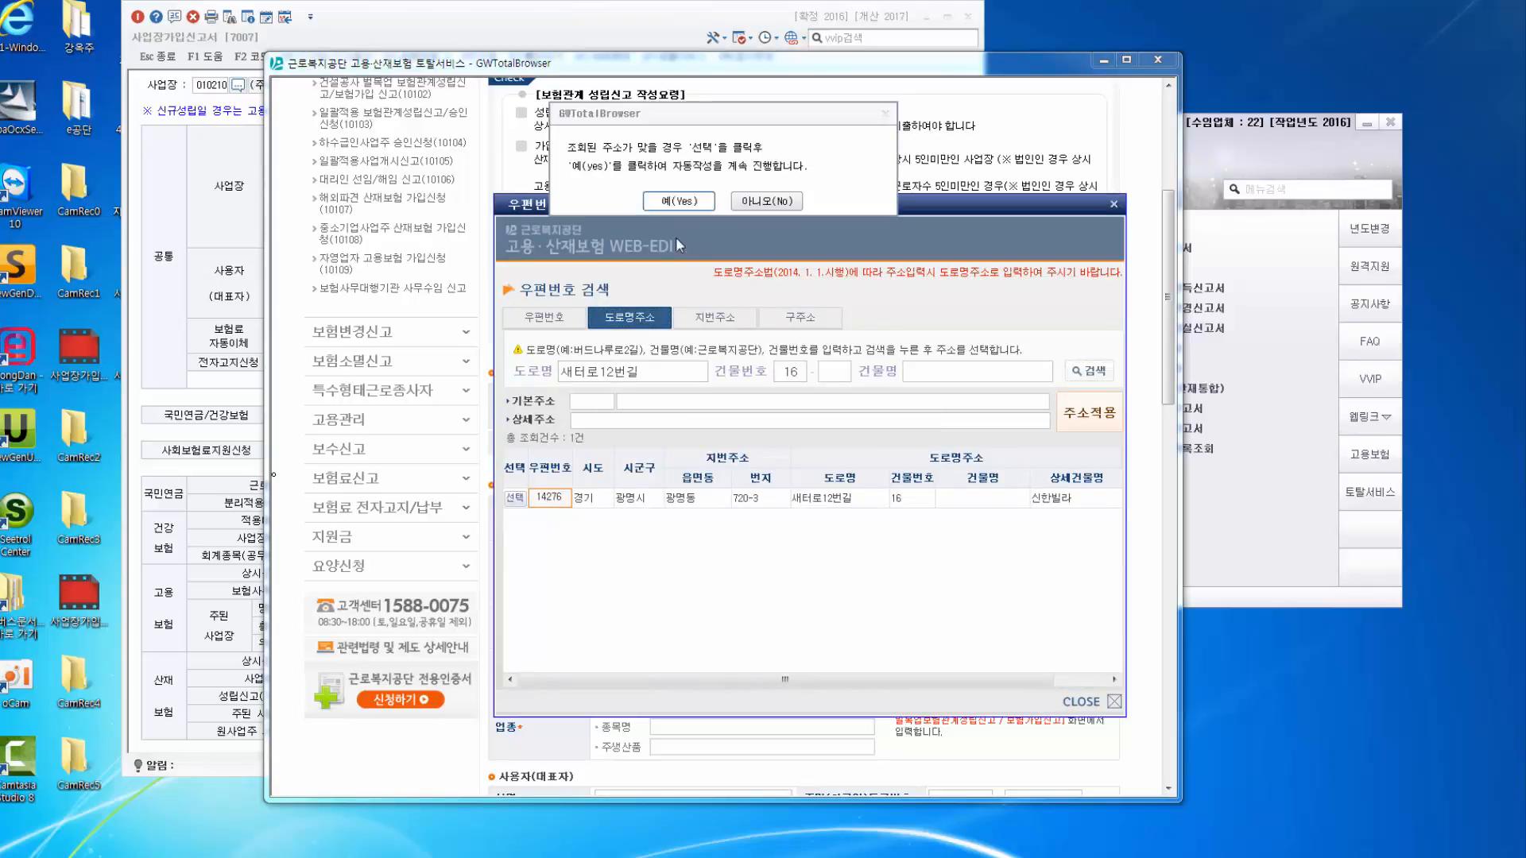
pyautogui.click(515, 500)
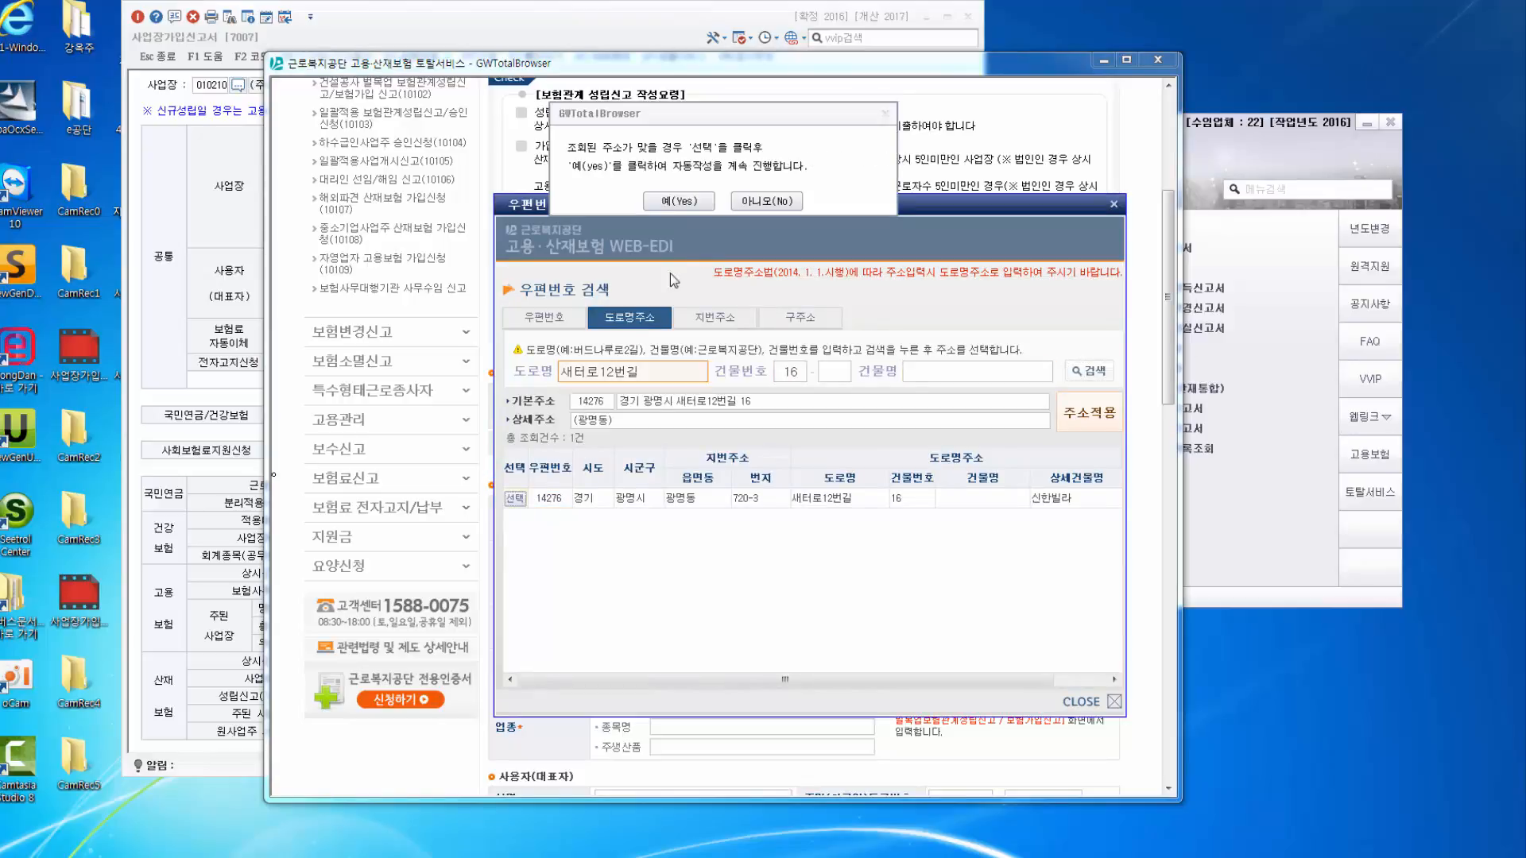
pyautogui.click(679, 202)
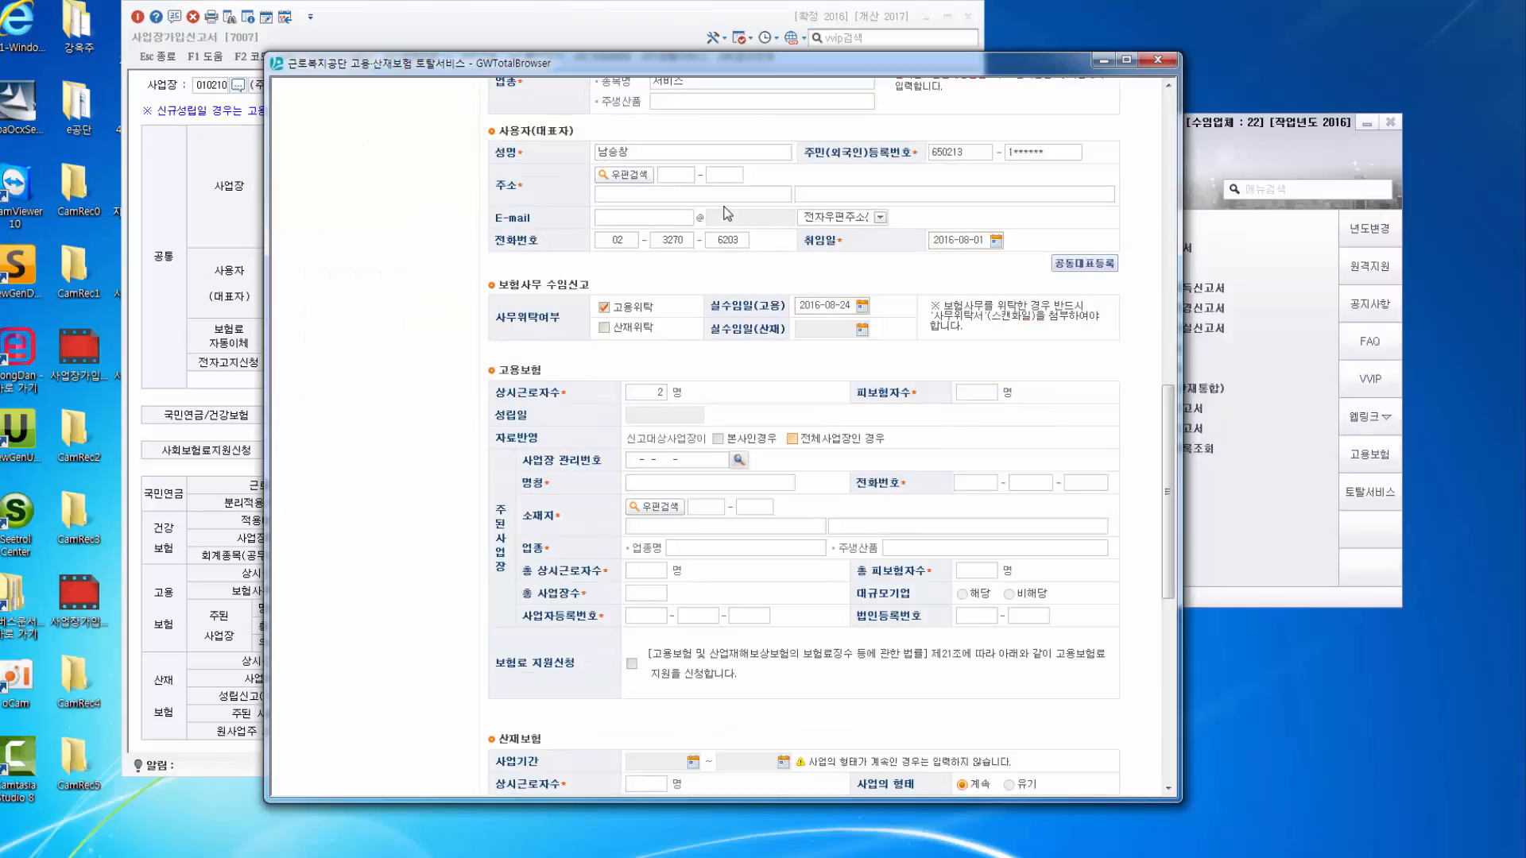
# Tick 산재위탁 and accept the address so the form auto-fills the head-office details.
pyautogui.click(639, 325)
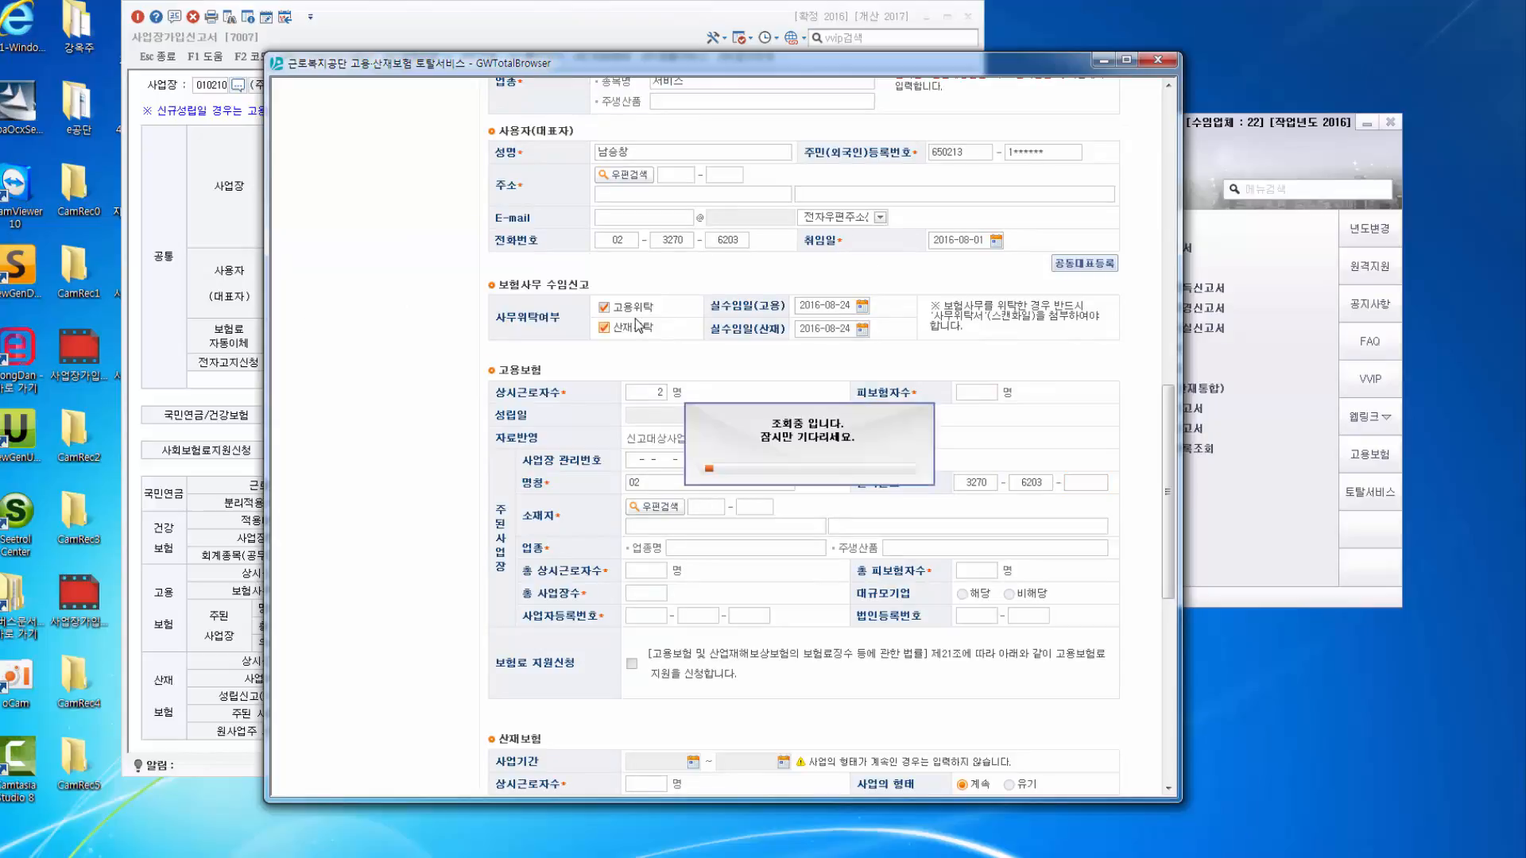
pyautogui.press('Return')
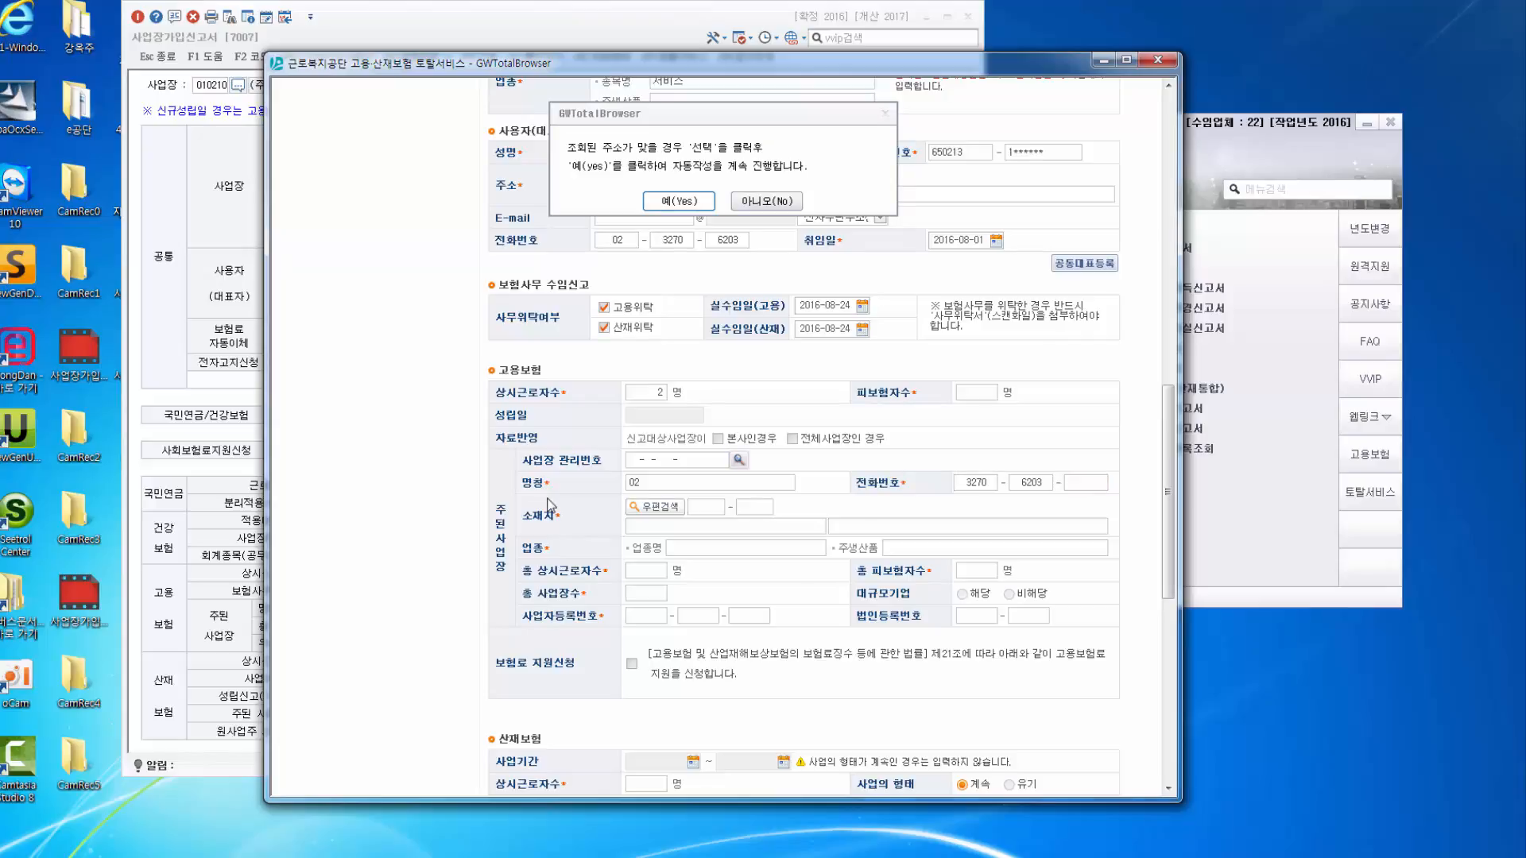
pyautogui.press('Return')
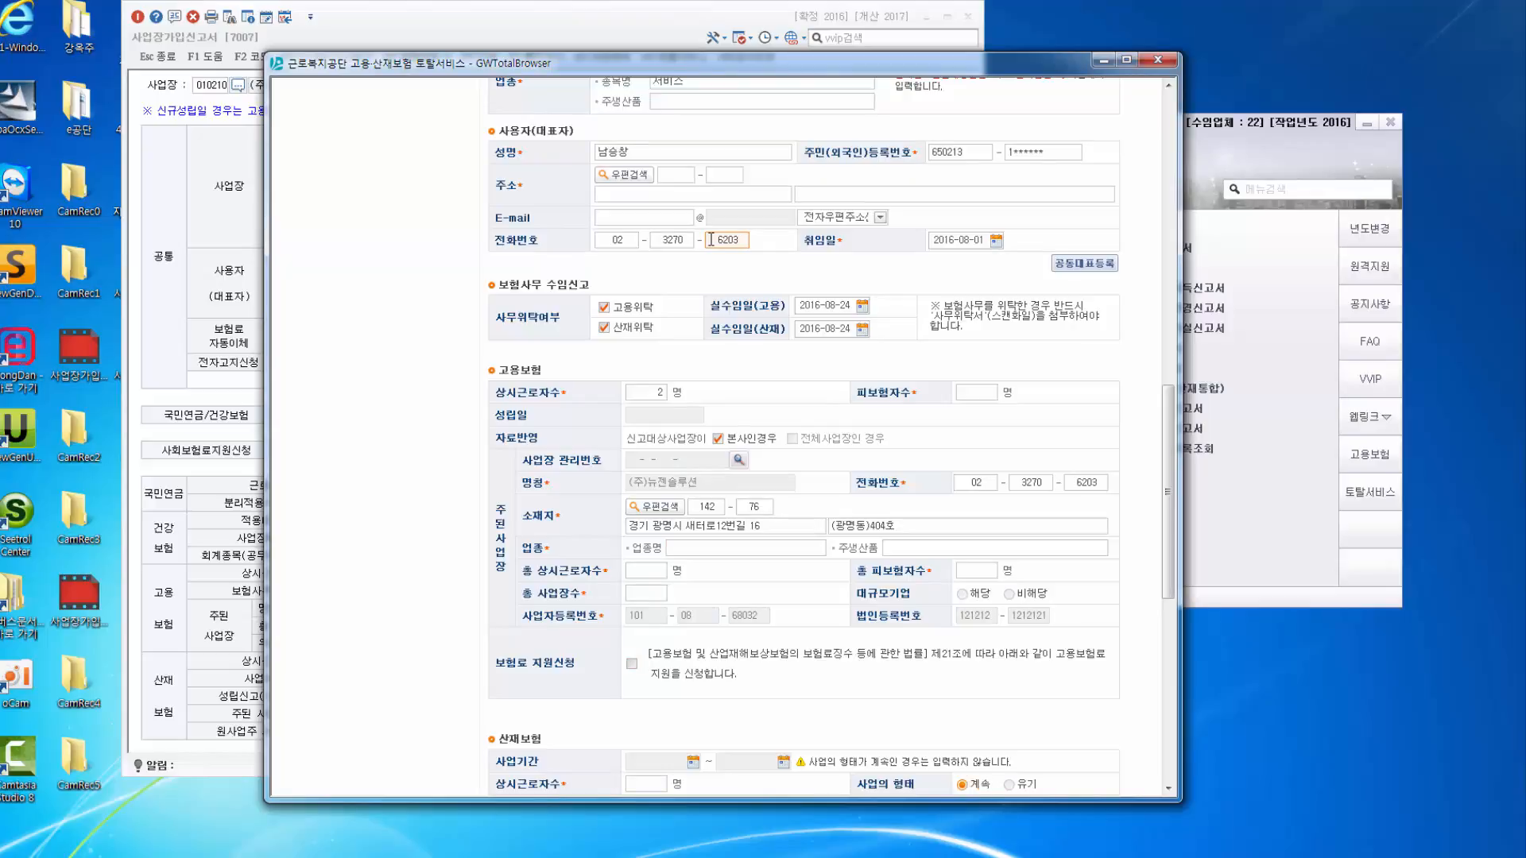
pyautogui.scroll(-4, 712, 239)
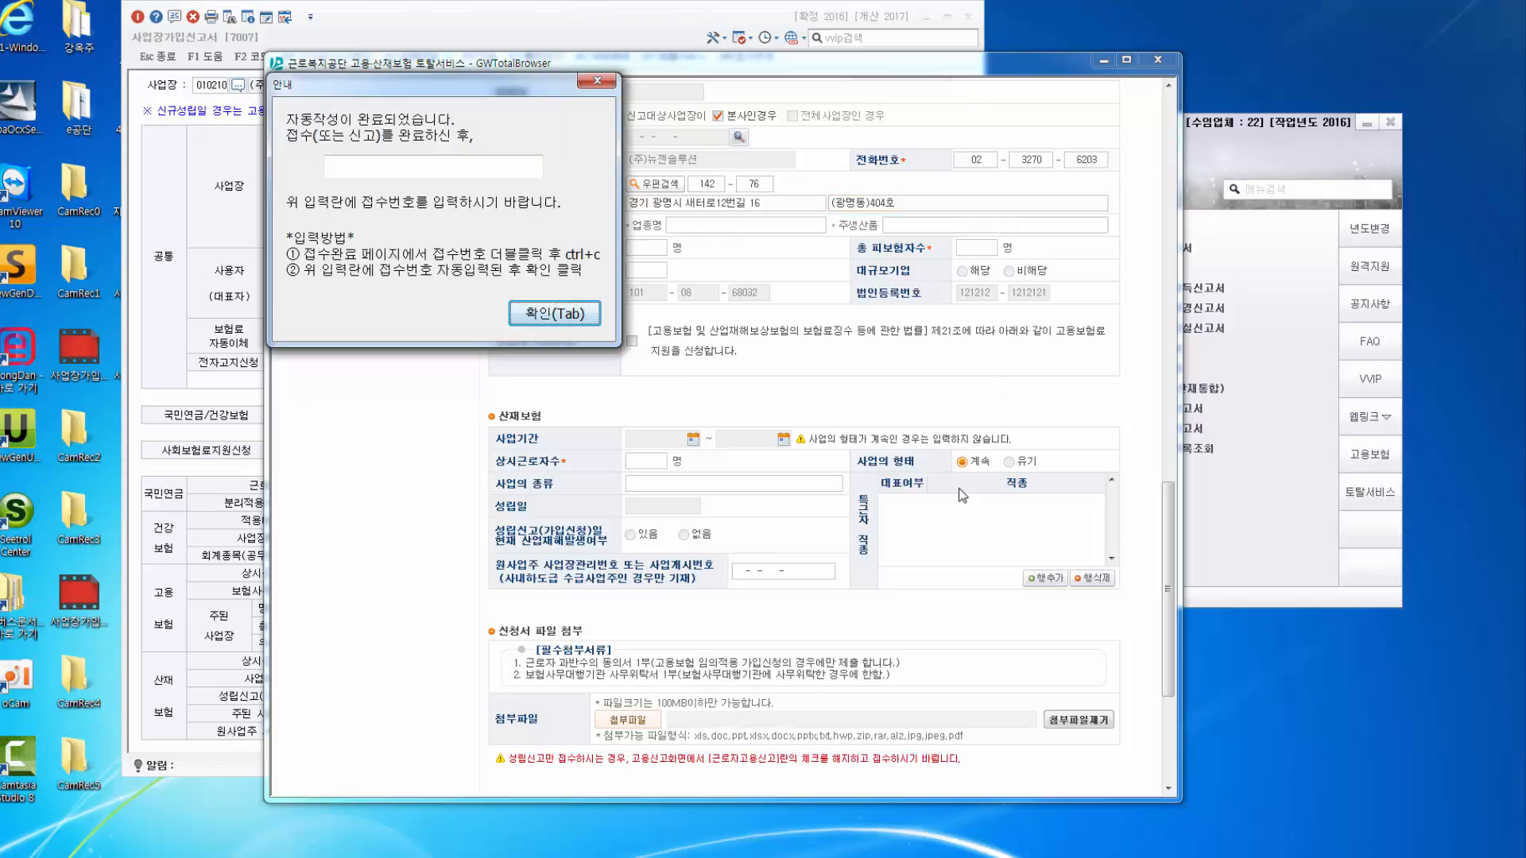
# Review the auto-filled 보험관계성립신고 form against the 사업장가입신고서 window.
pyautogui.click(1083, 370)
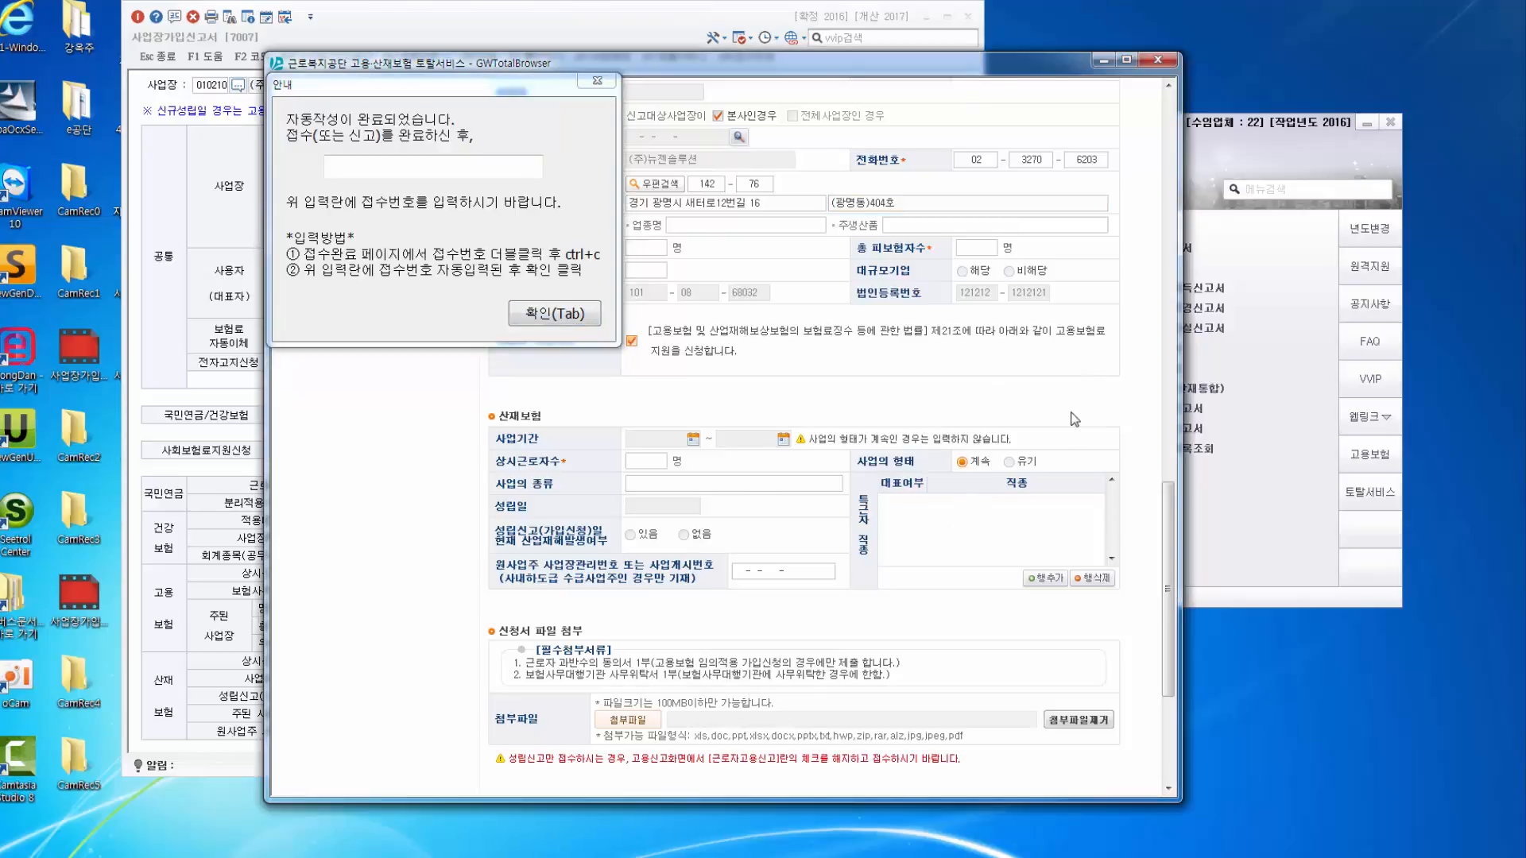
pyautogui.scroll(-3, 1073, 421)
pyautogui.scroll(15, 856, 578)
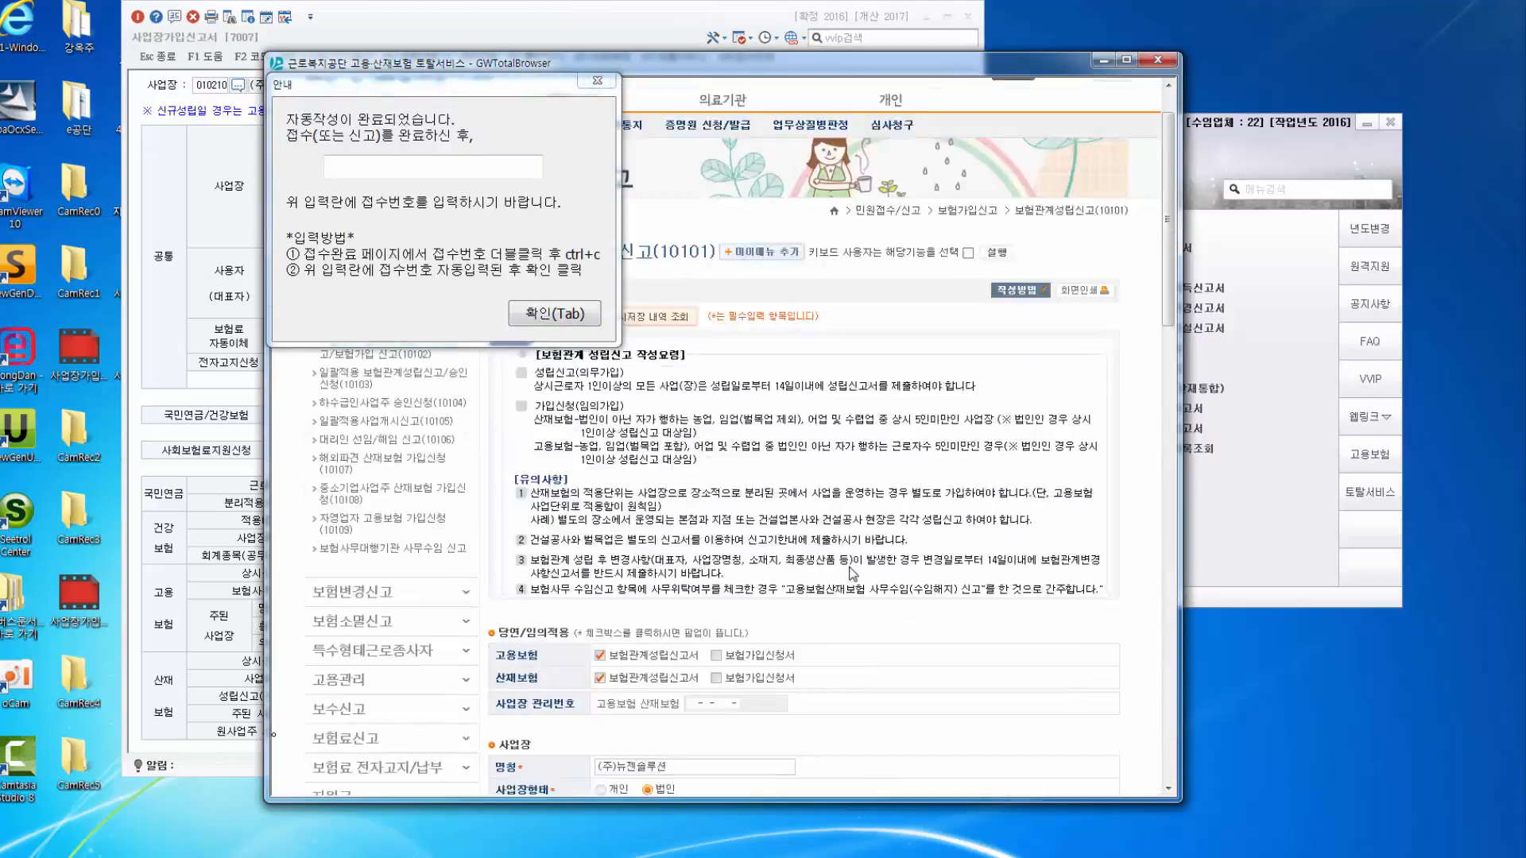
pyautogui.scroll(-15, 755, 569)
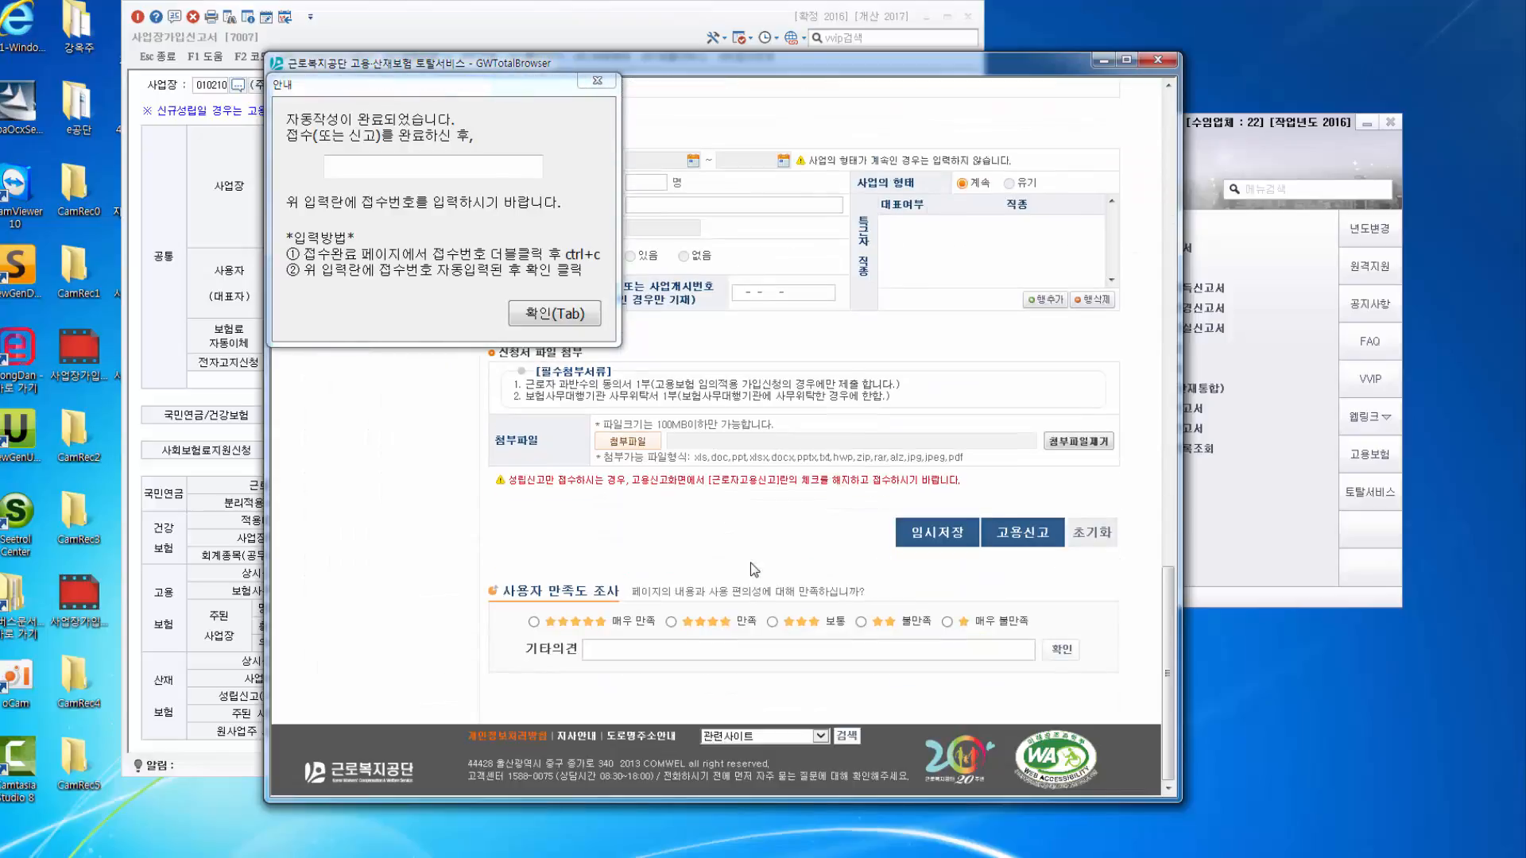
pyautogui.click(454, 30)
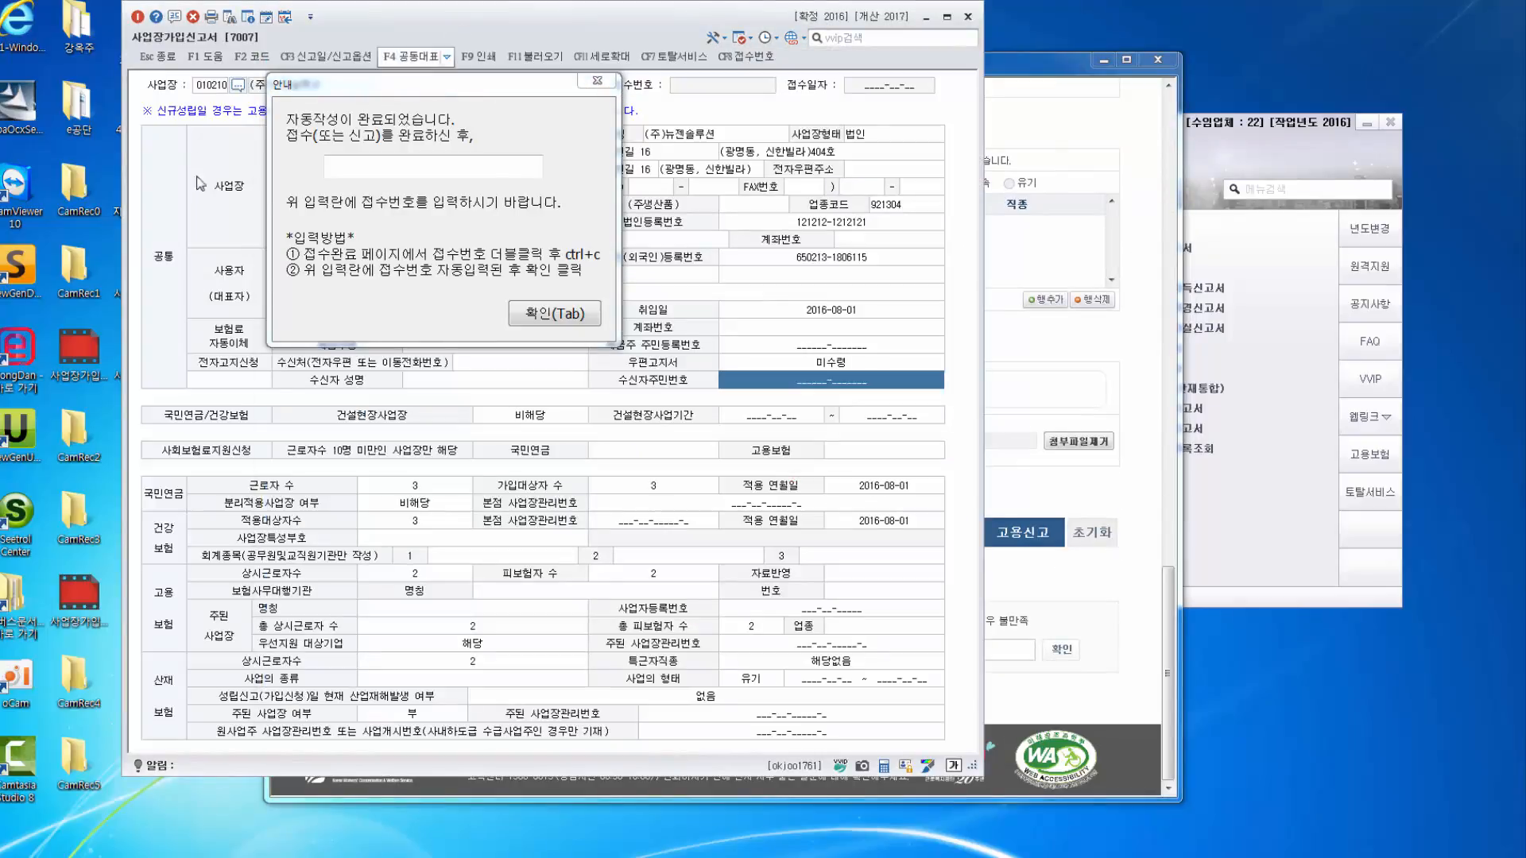
pyautogui.moveTo(450, 82); pyautogui.dragTo(1093, 62)
pyautogui.click(491, 29)
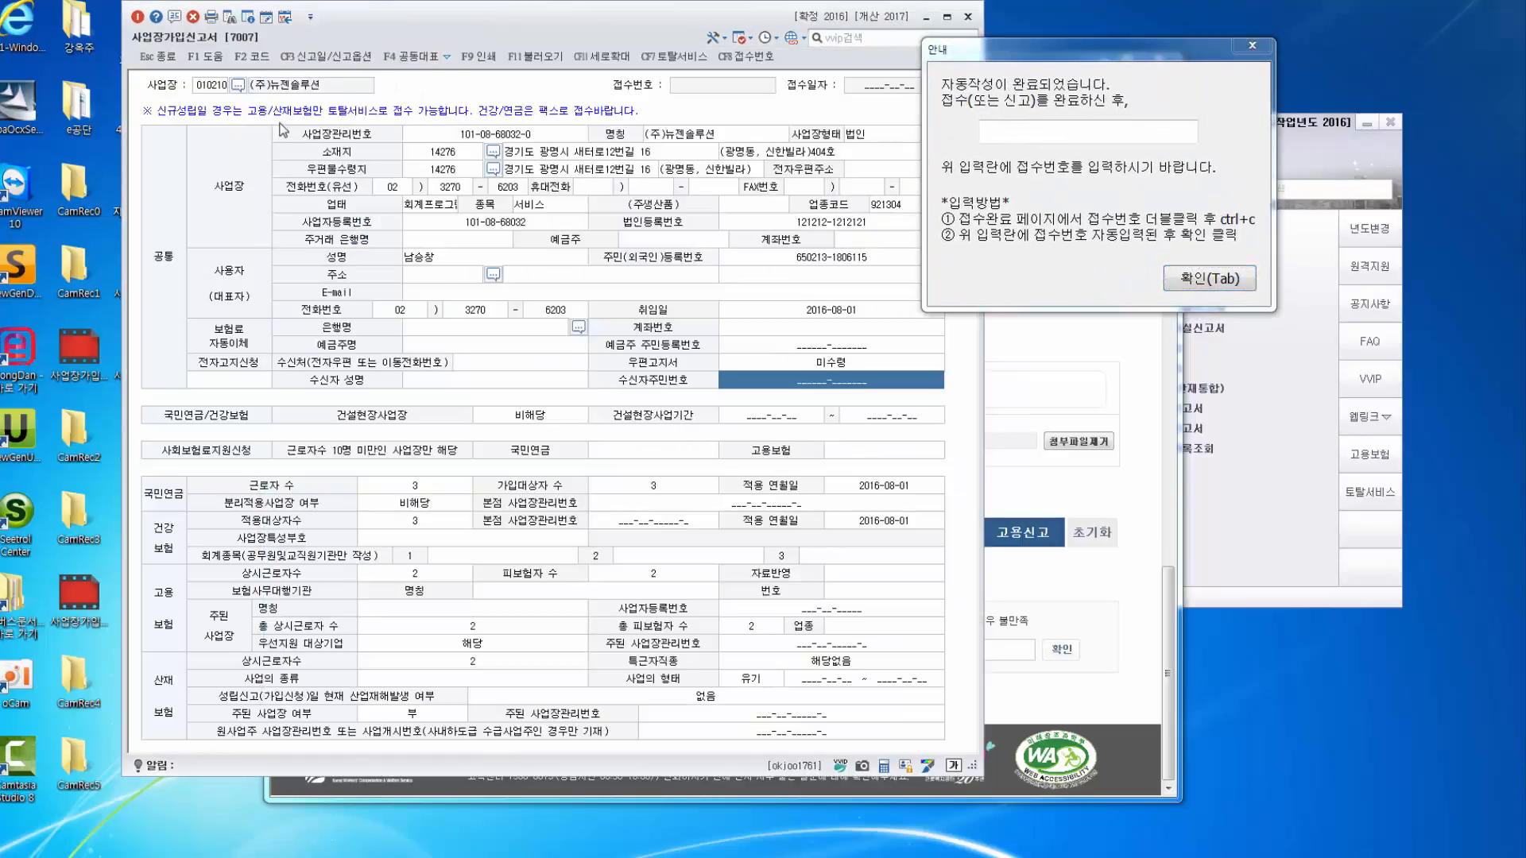
pyautogui.click(1078, 384)
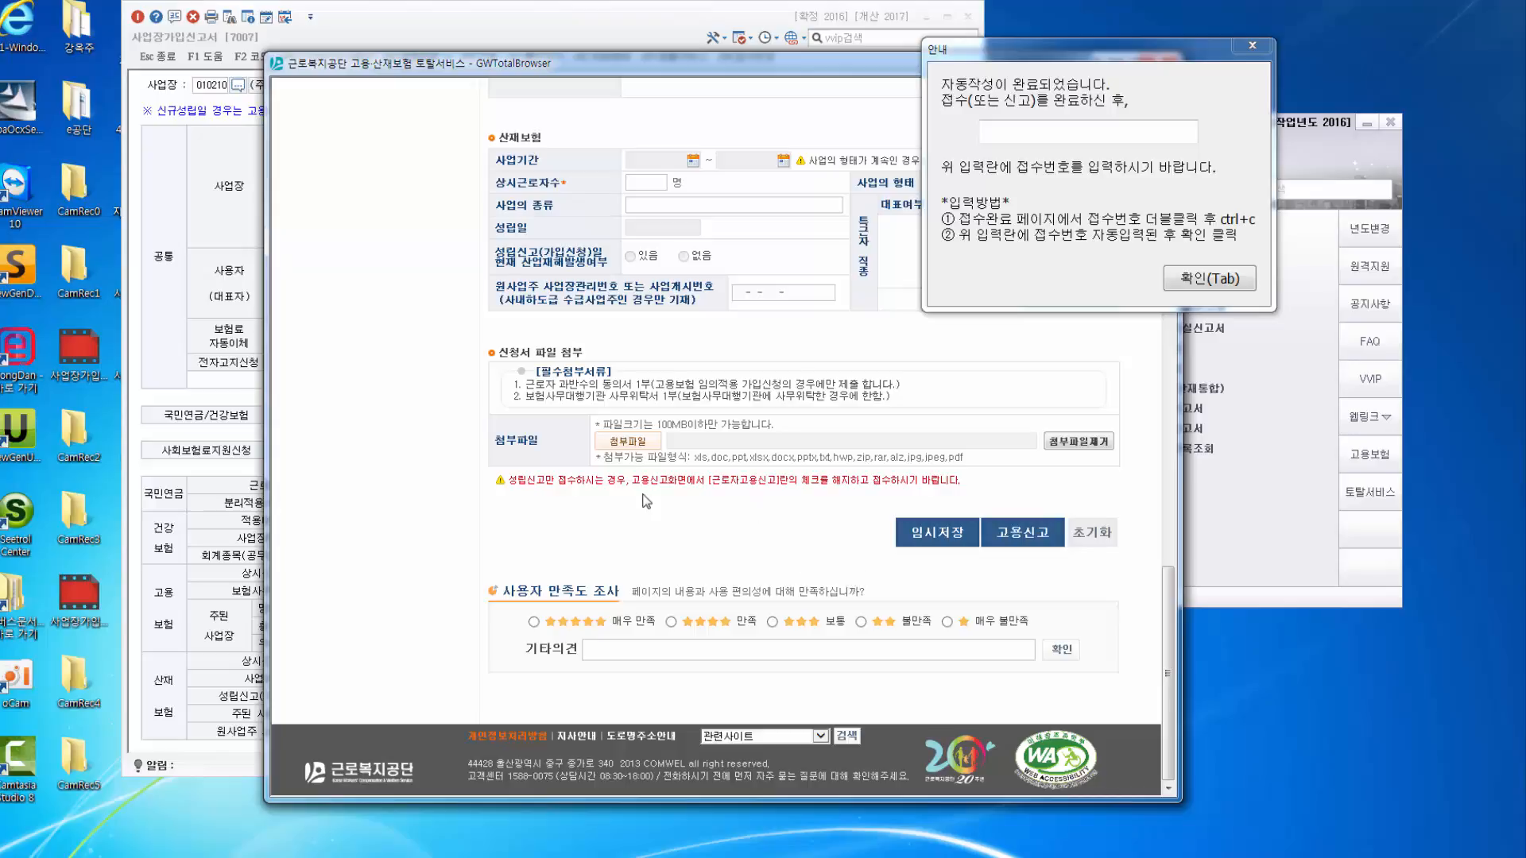
pyautogui.click(188, 181)
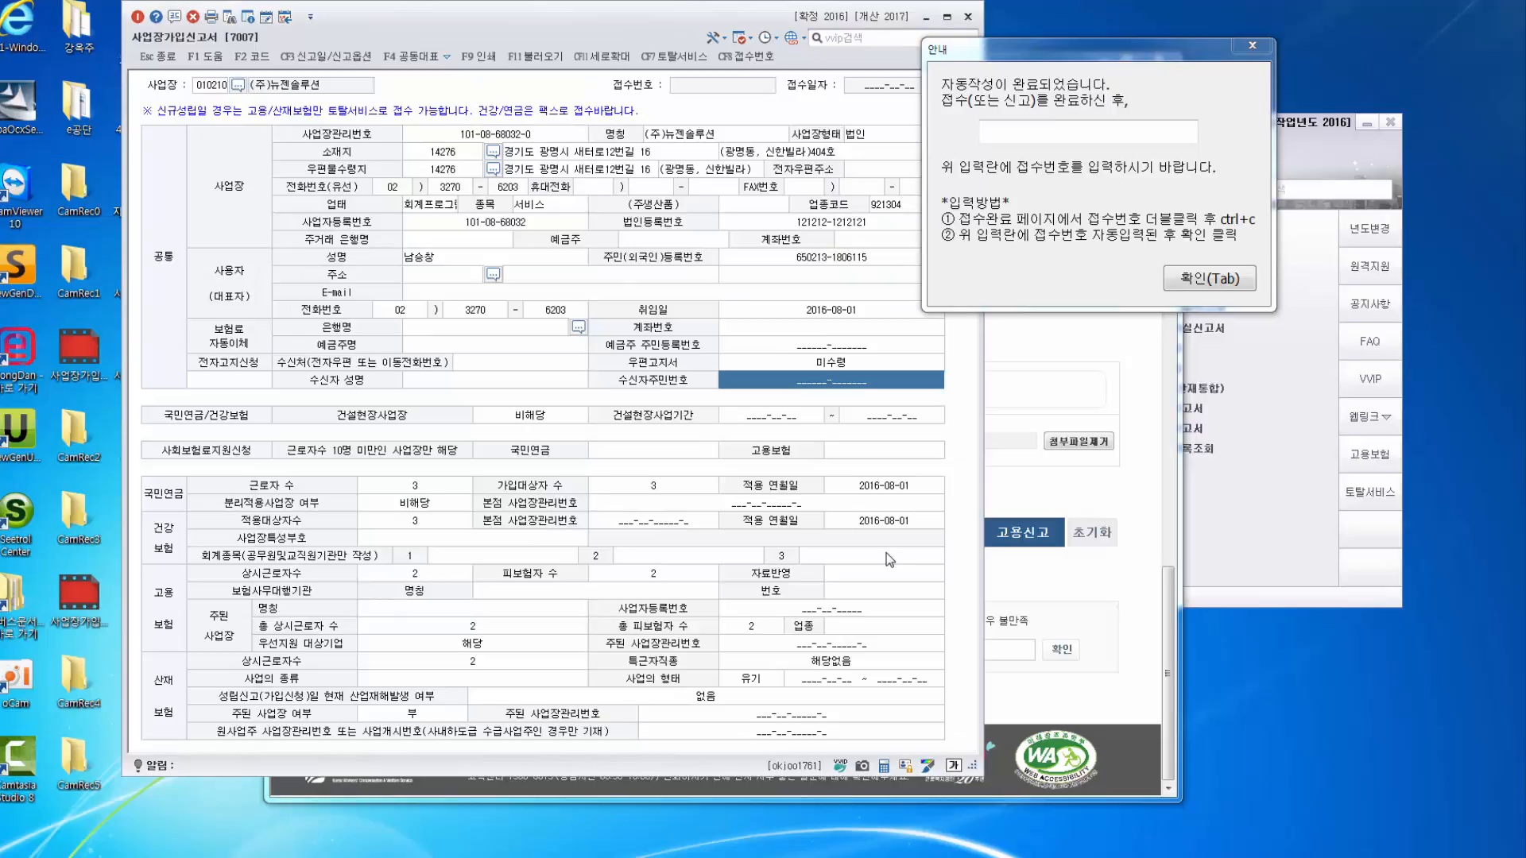
pyautogui.click(1001, 520)
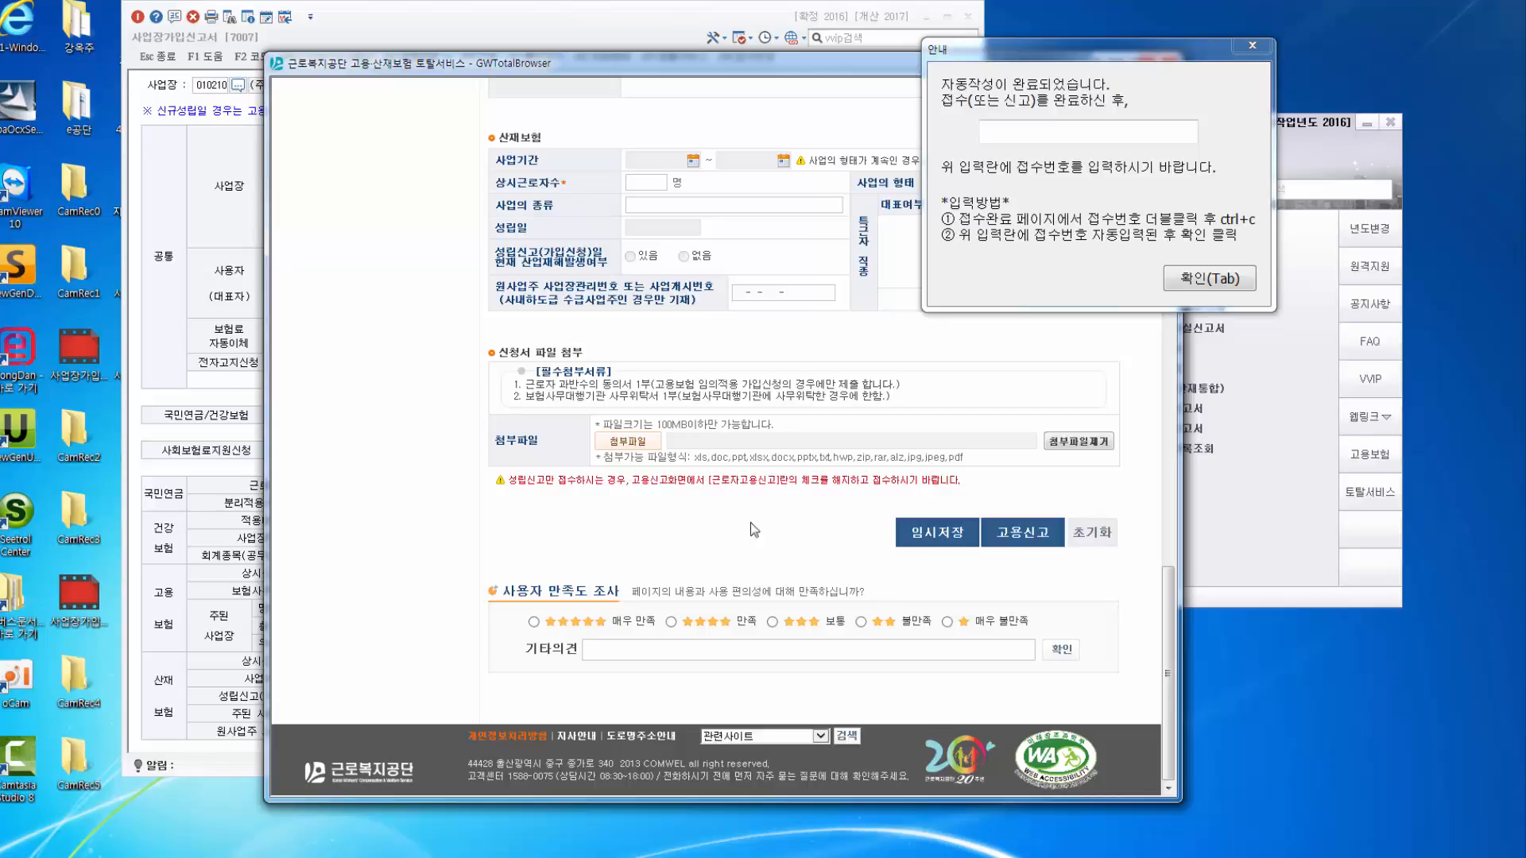
pyautogui.scroll(15, 372, 527)
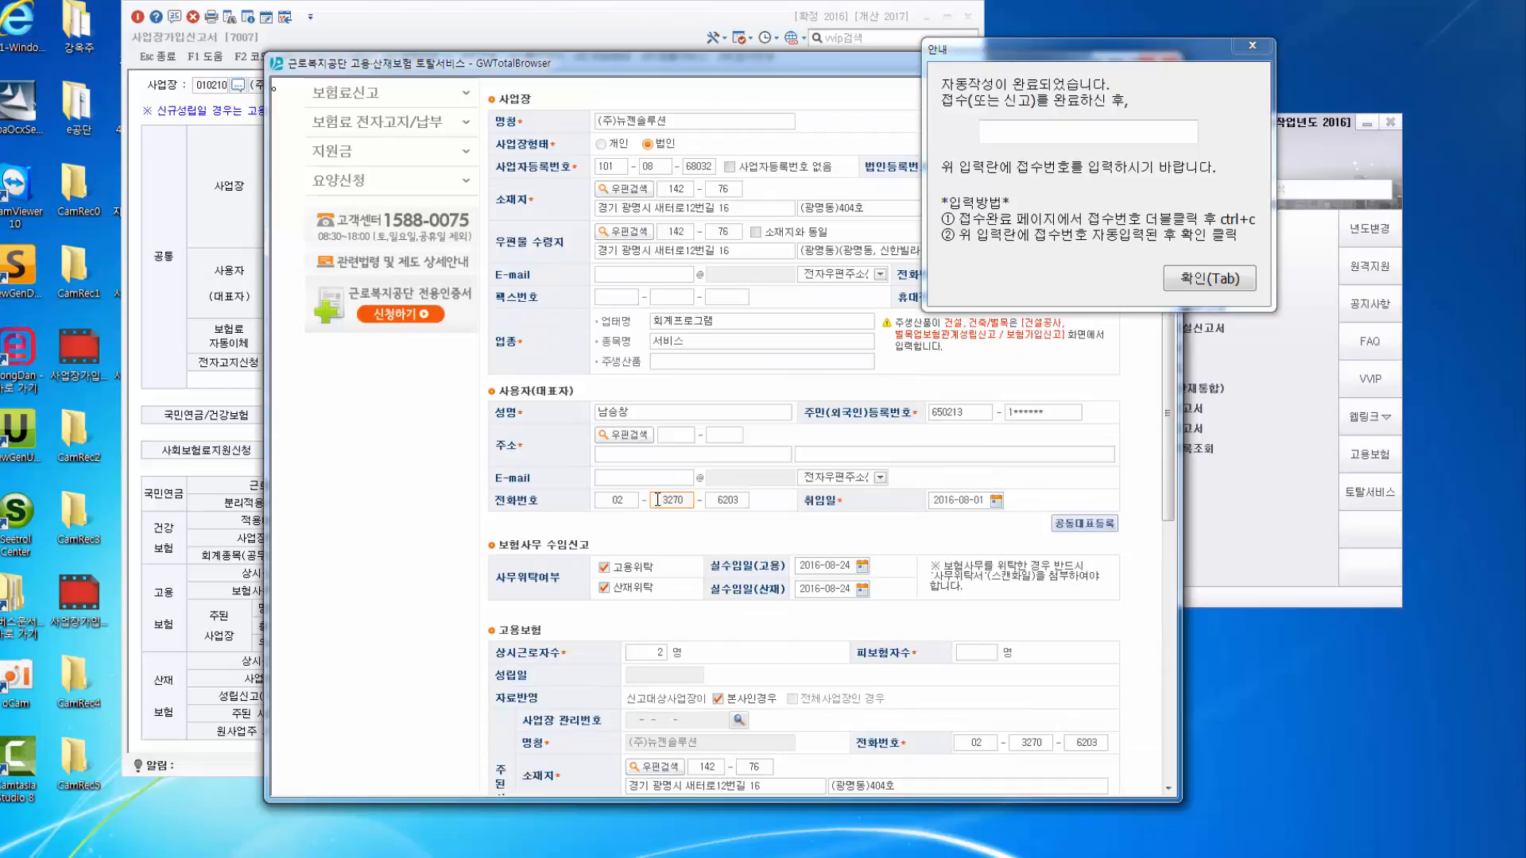
# Close the 사원등록 employee registration window.
pyautogui.click(445, 6)
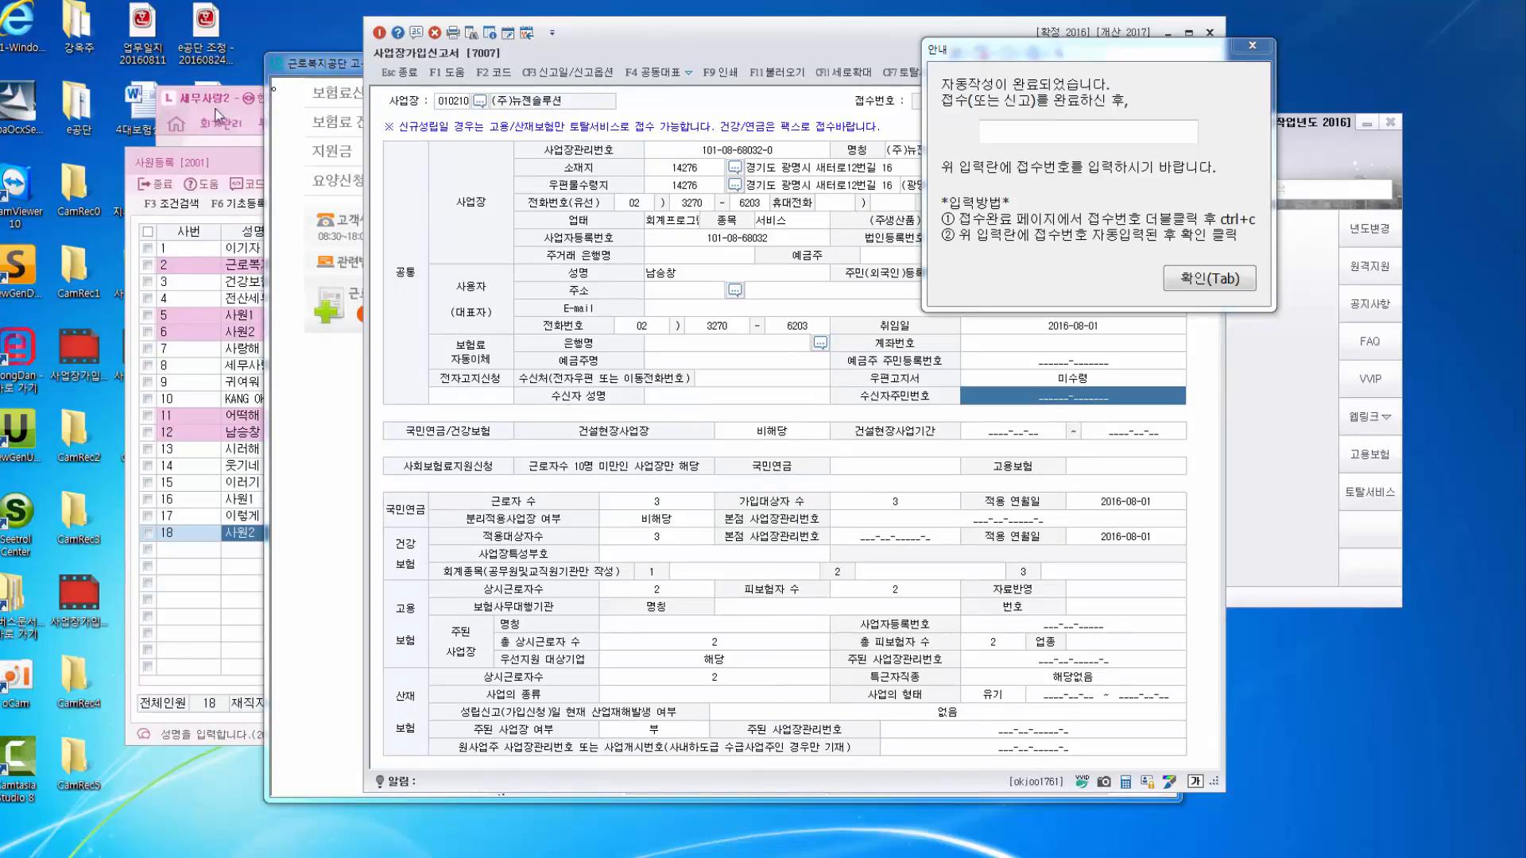
pyautogui.click(231, 165)
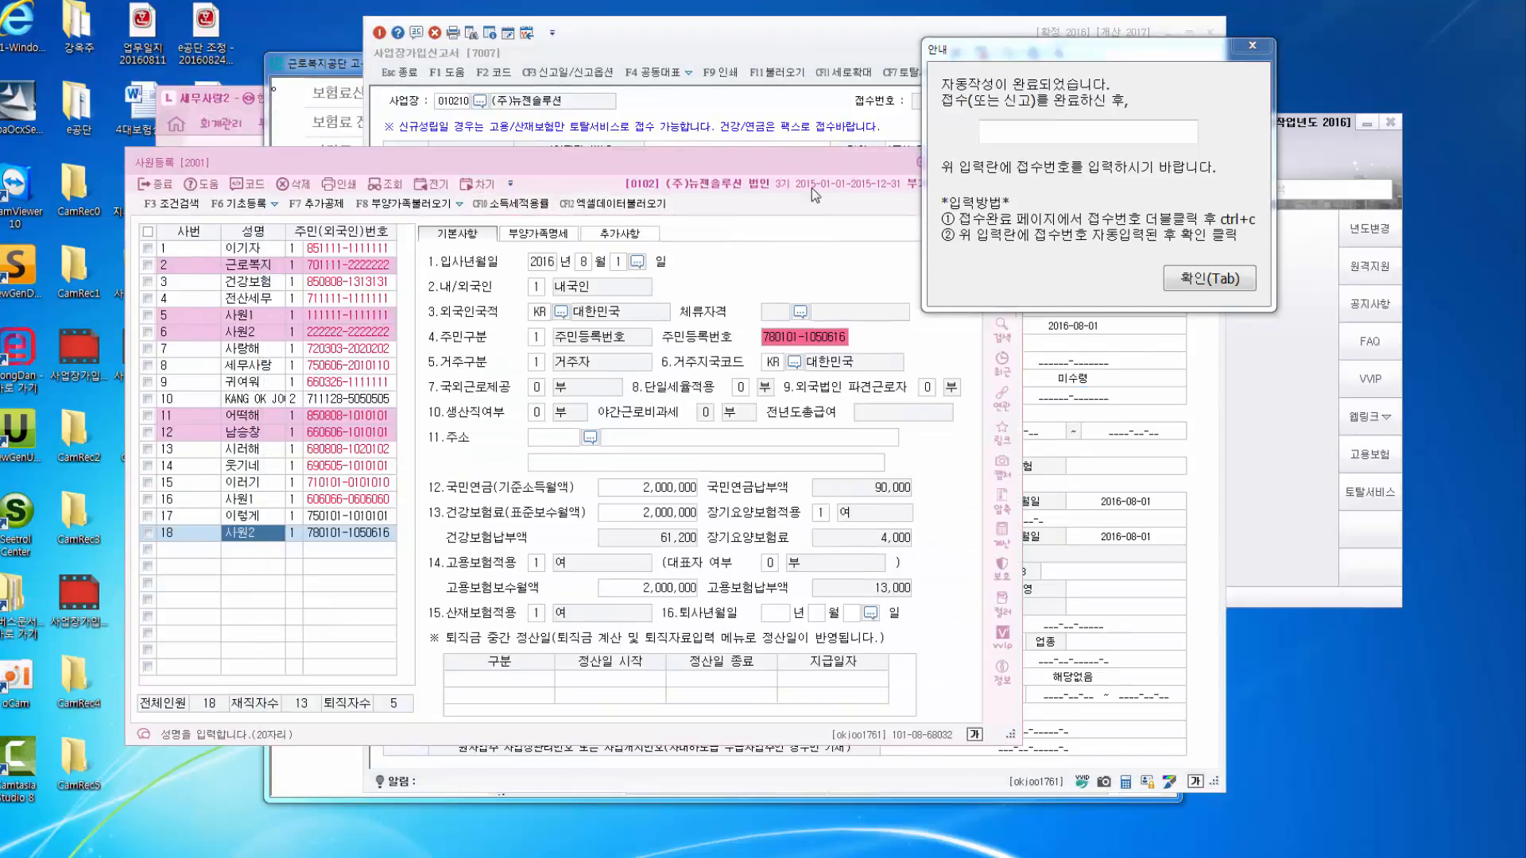
pyautogui.moveTo(811, 190); pyautogui.dragTo(795, 189)
pyautogui.click(886, 201)
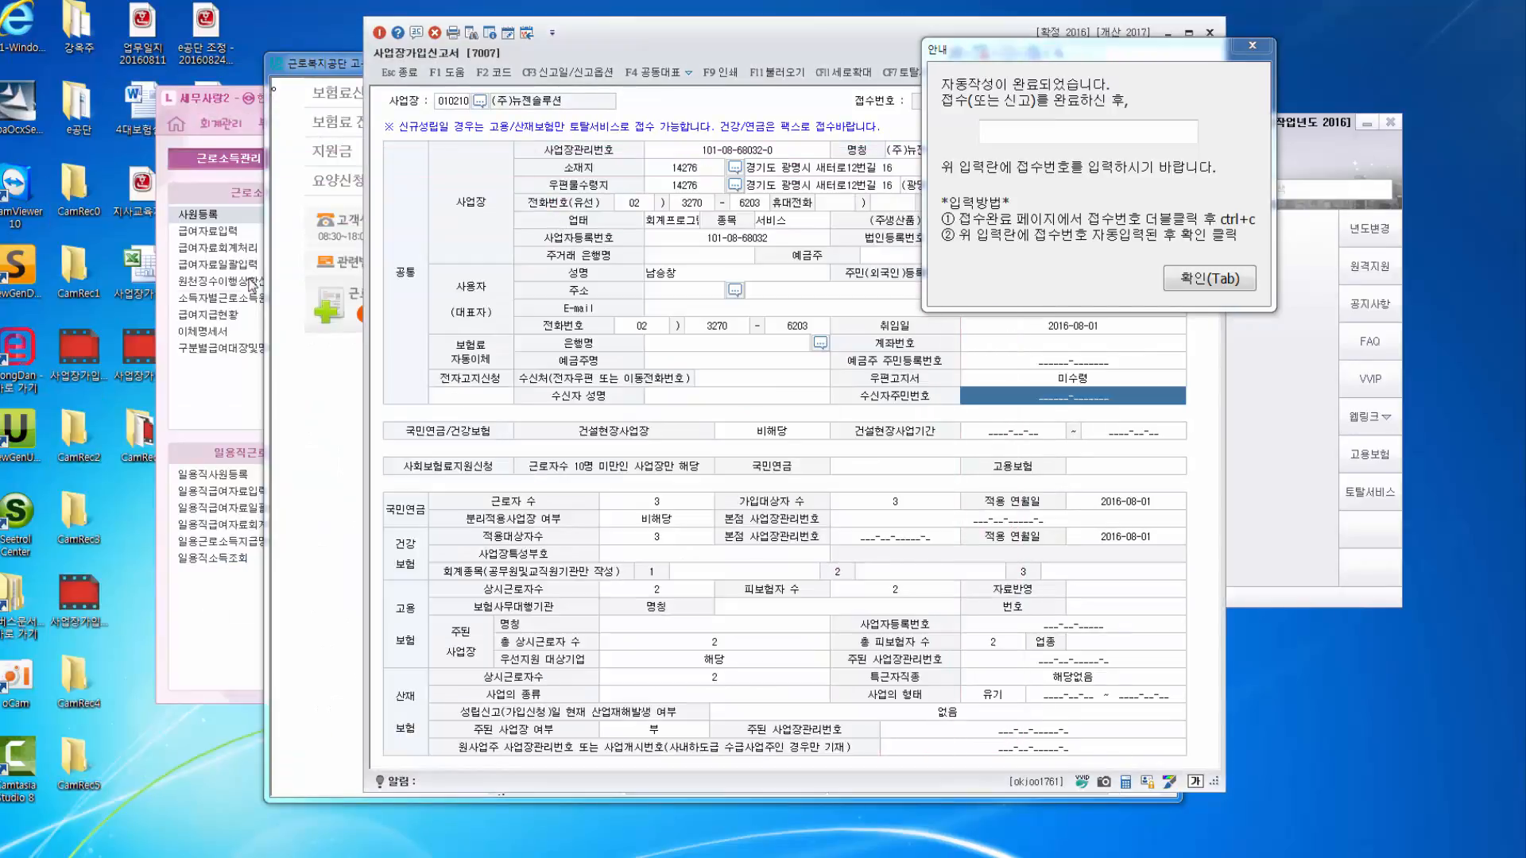
# Minimize the 세무사랑2 main menu, check the portal form, and bring 사업장가입신고서 forward.
pyautogui.click(231, 111)
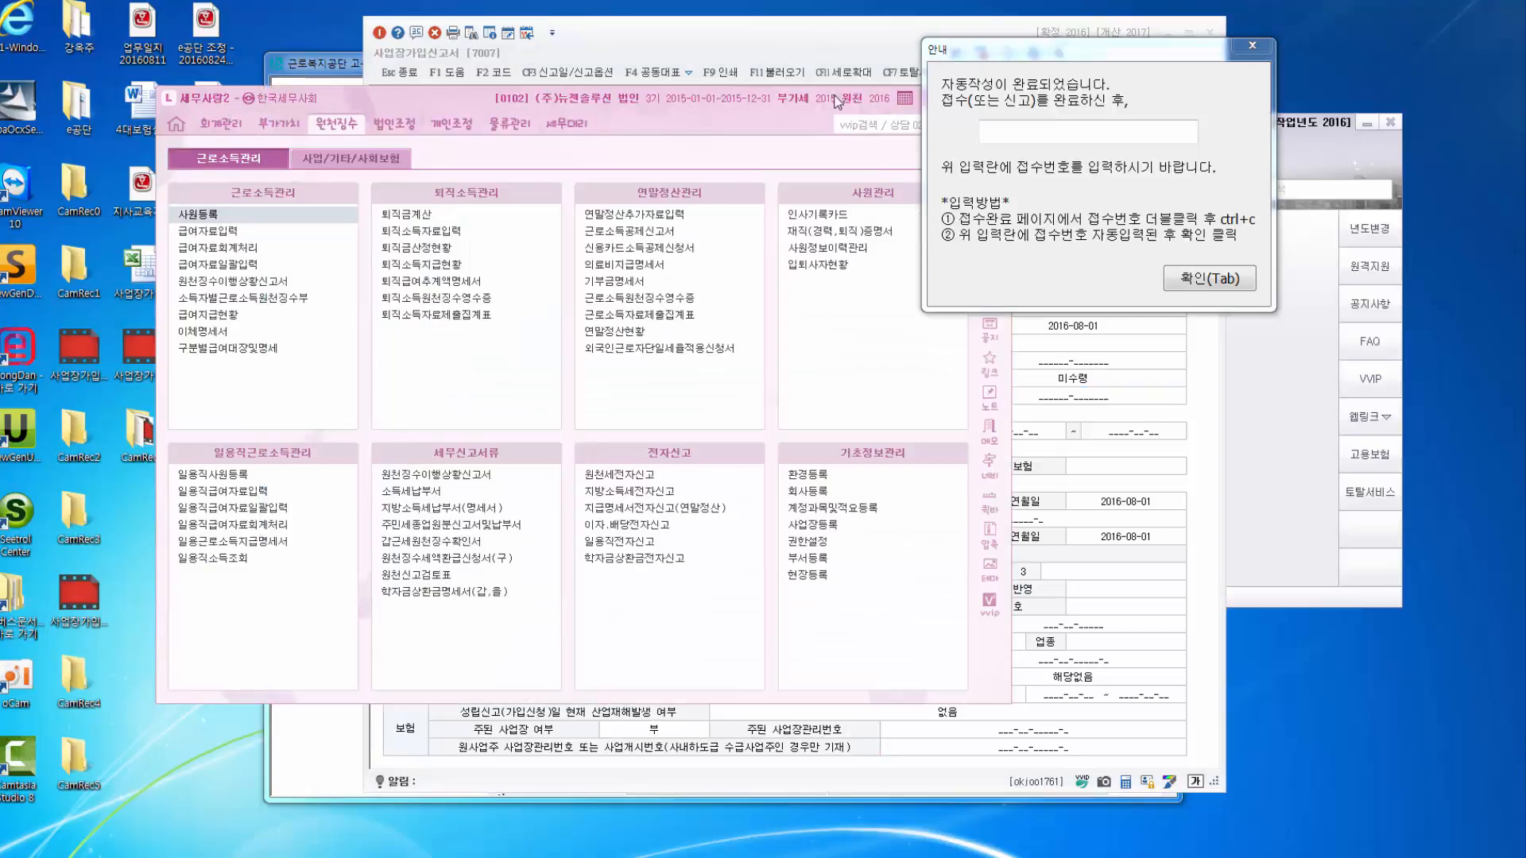
pyautogui.moveTo(835, 95); pyautogui.dragTo(828, 130)
pyautogui.click(894, 134)
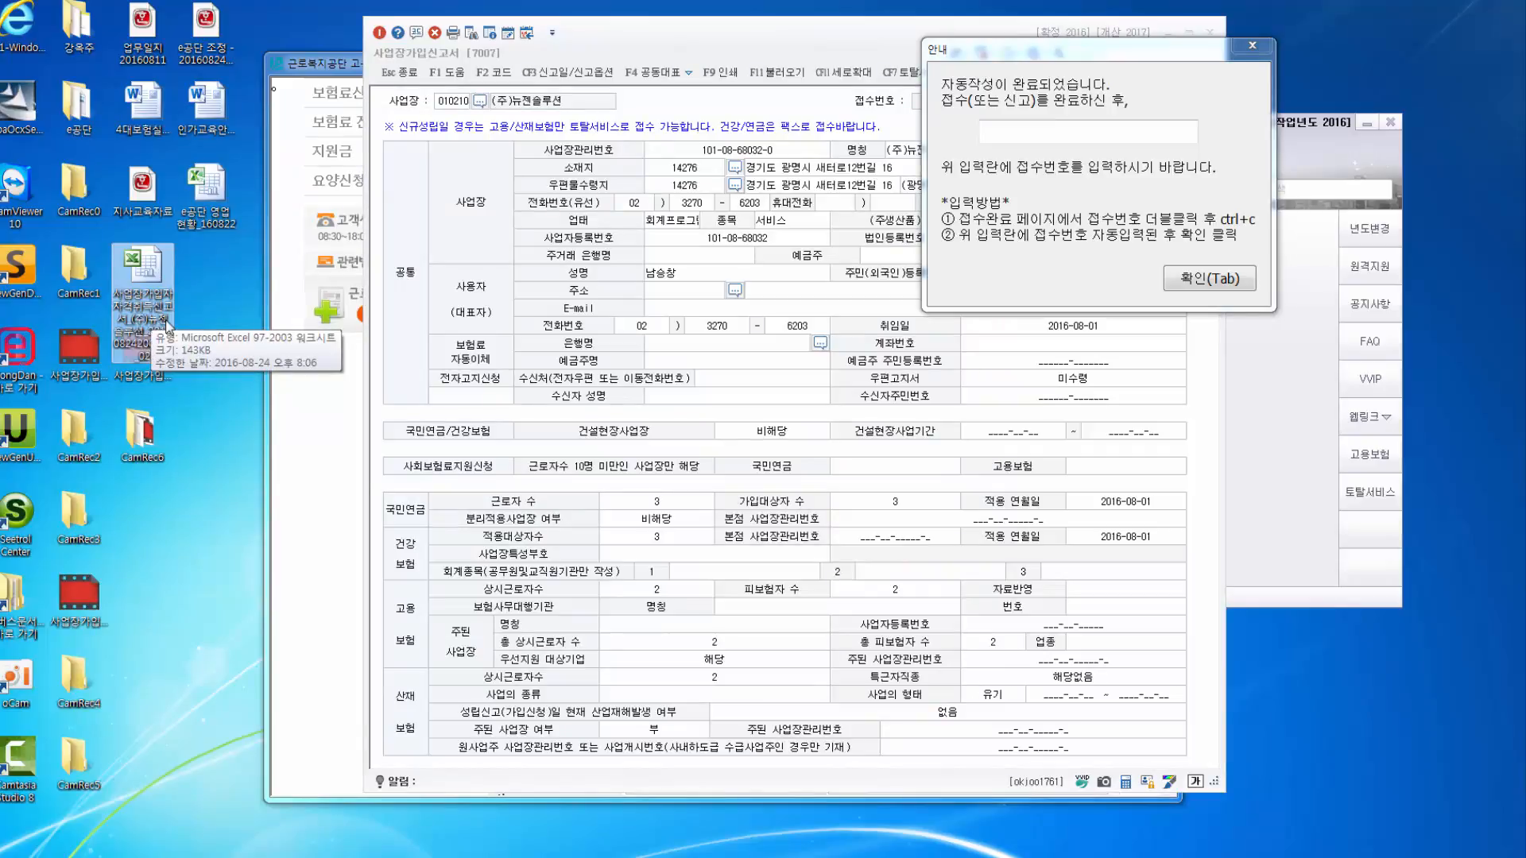
pyautogui.click(313, 576)
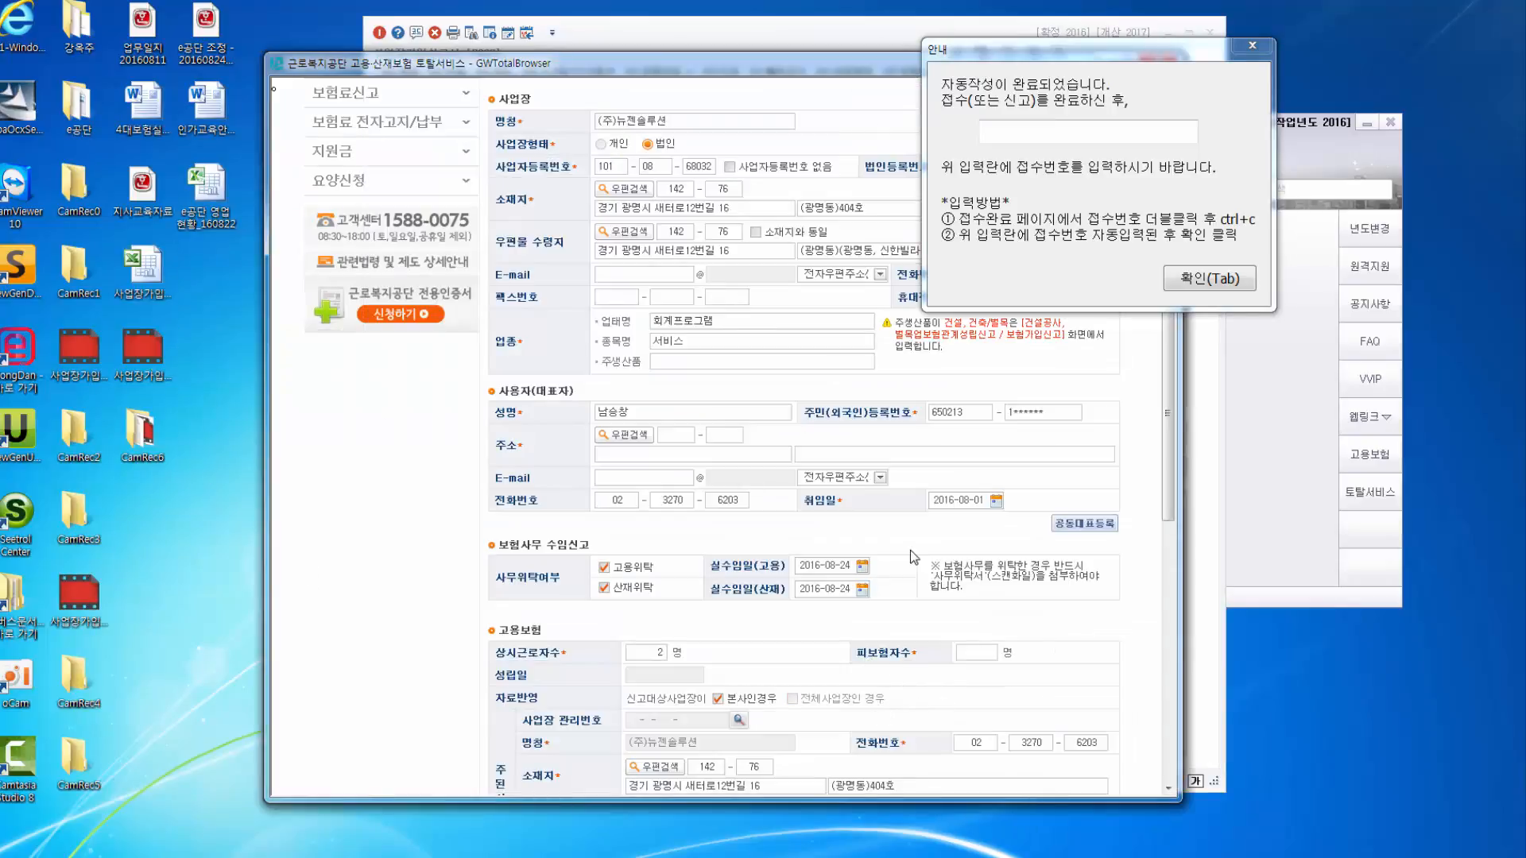
pyautogui.scroll(-10, 909, 550)
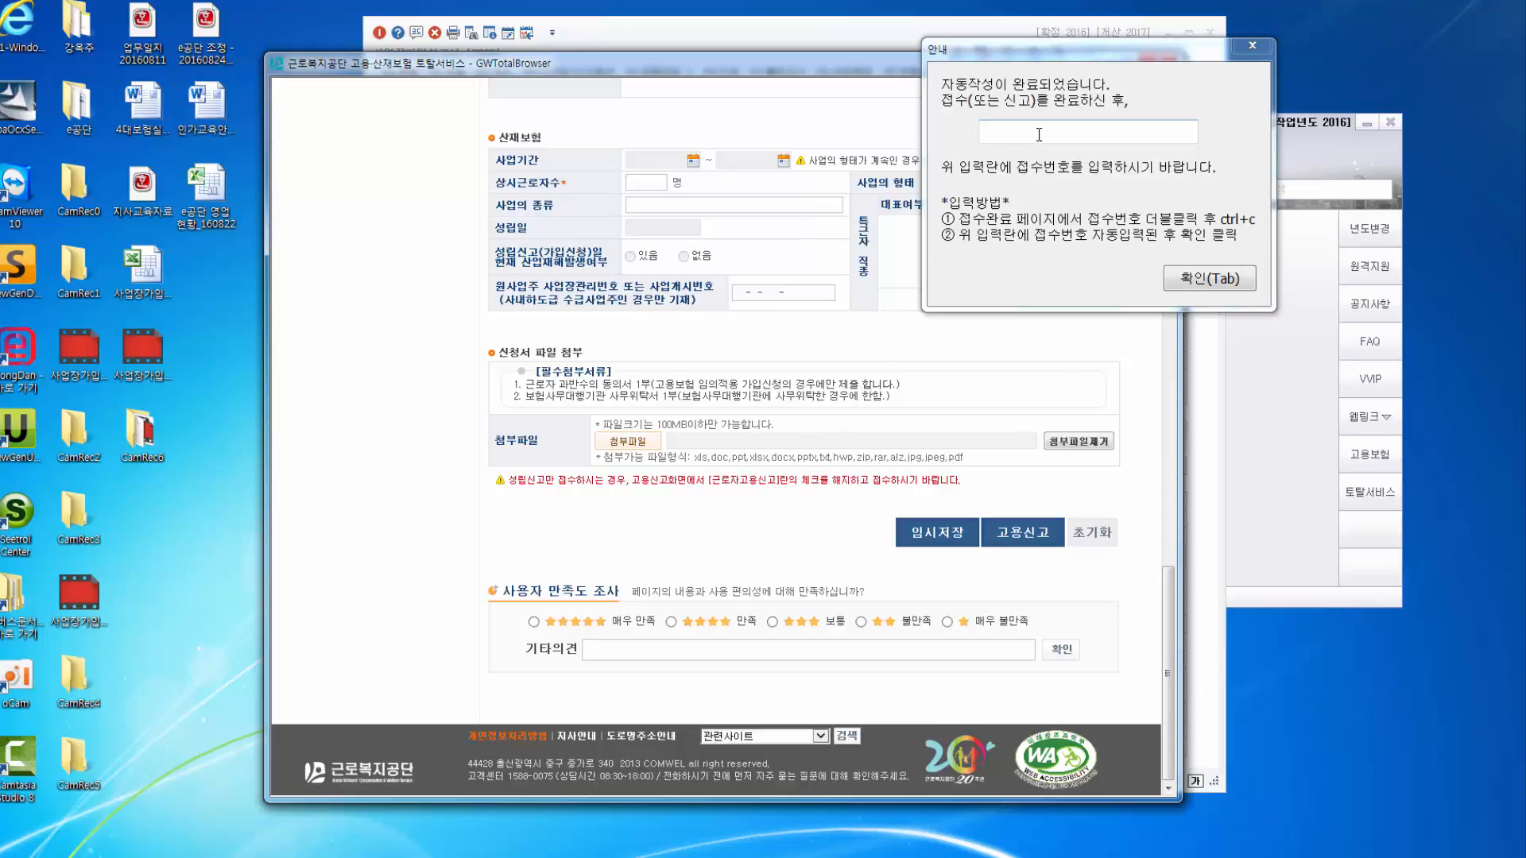
pyautogui.click(838, 34)
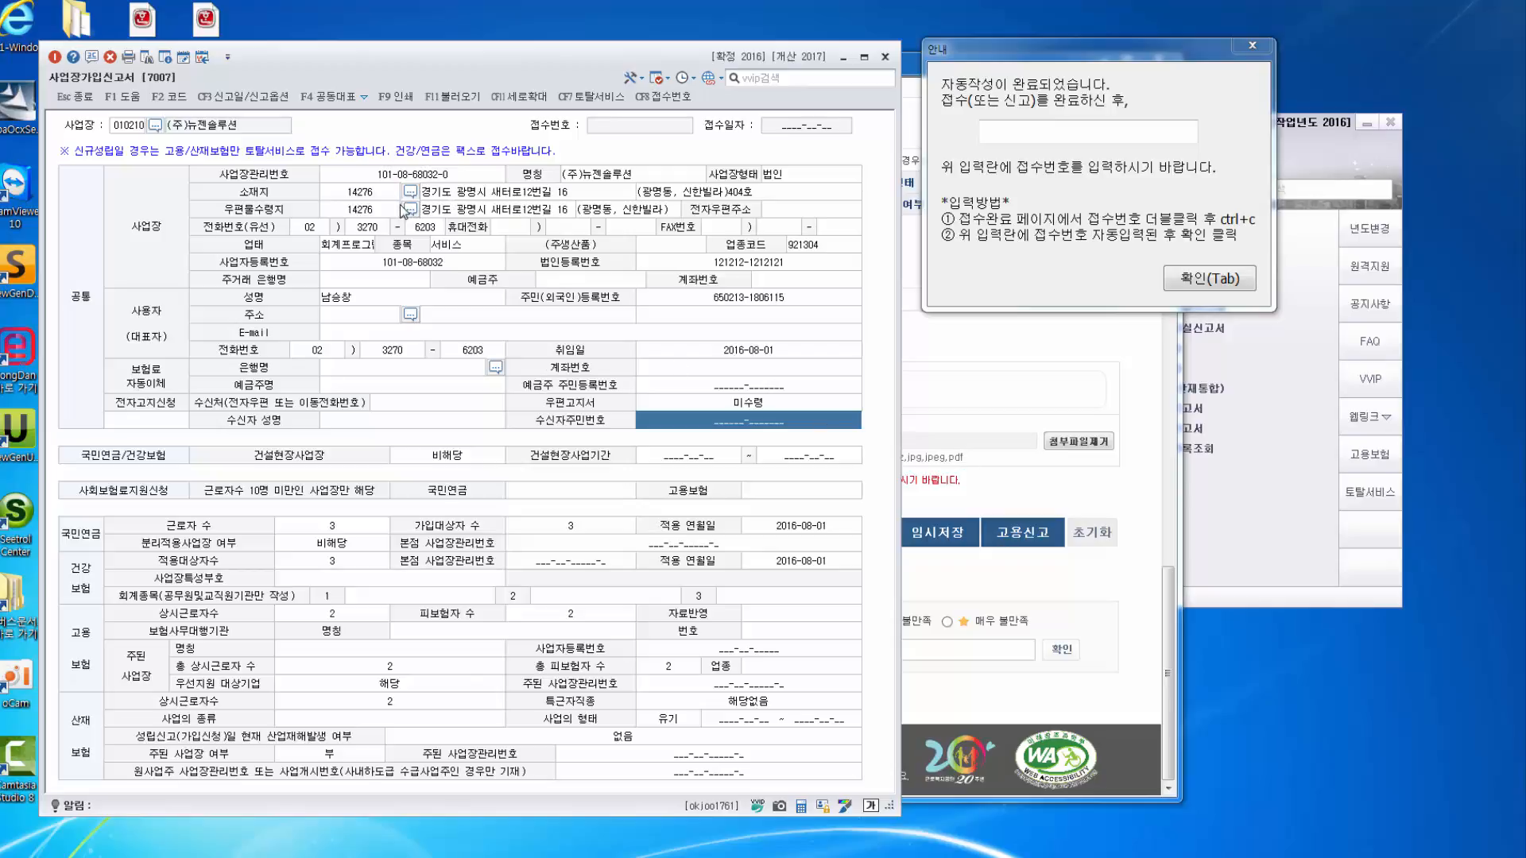
# Switch filing options to the 국민연금 and 건강보험 workplace reports only, then preview printing with F9.
pyautogui.click(271, 98)
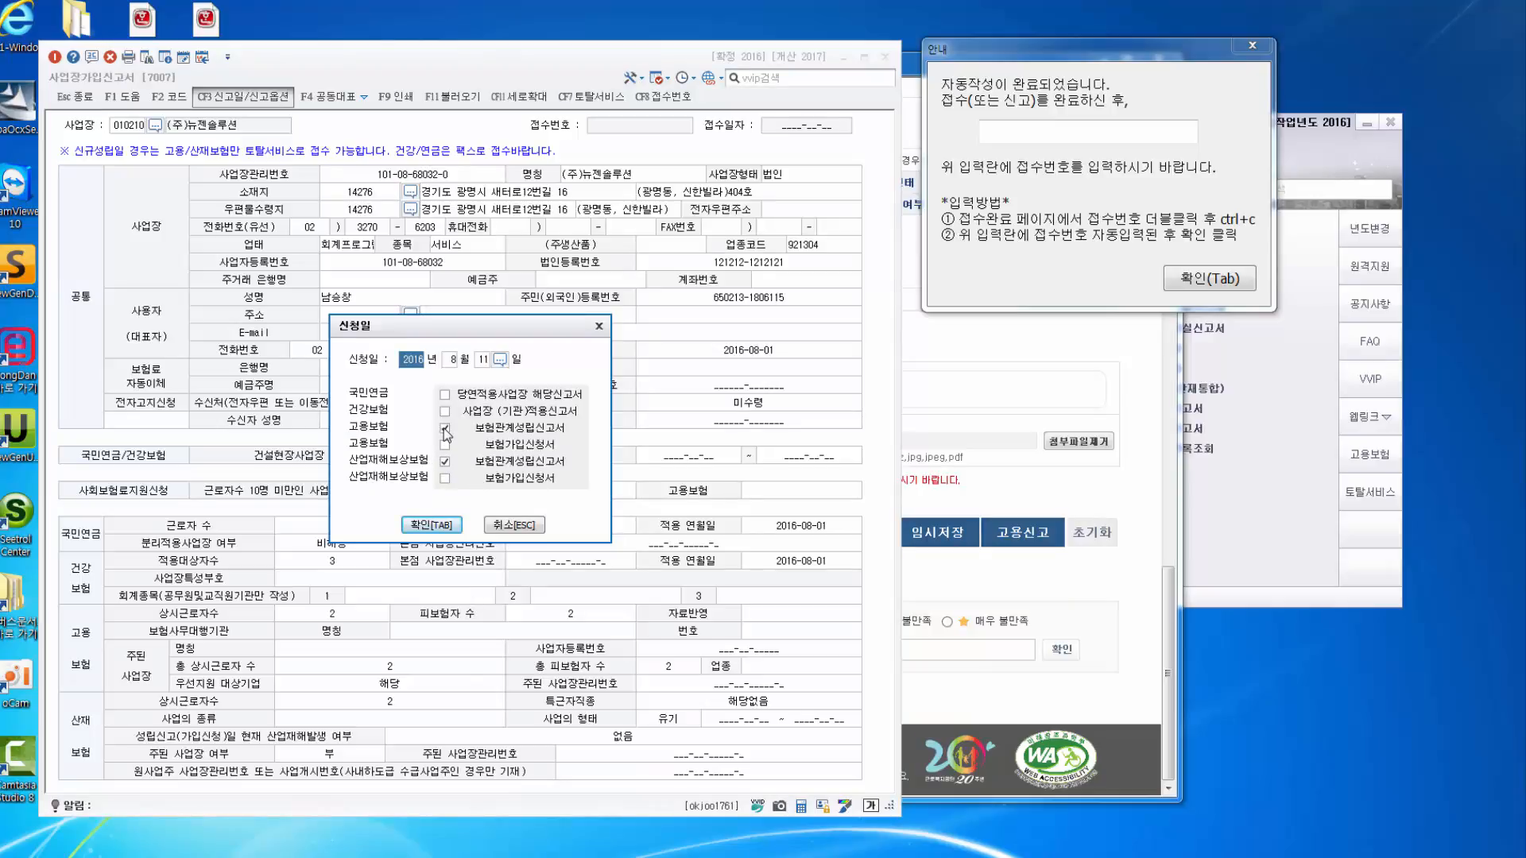
pyautogui.click(444, 428)
pyautogui.click(445, 461)
pyautogui.click(444, 394)
pyautogui.click(444, 411)
pyautogui.click(437, 525)
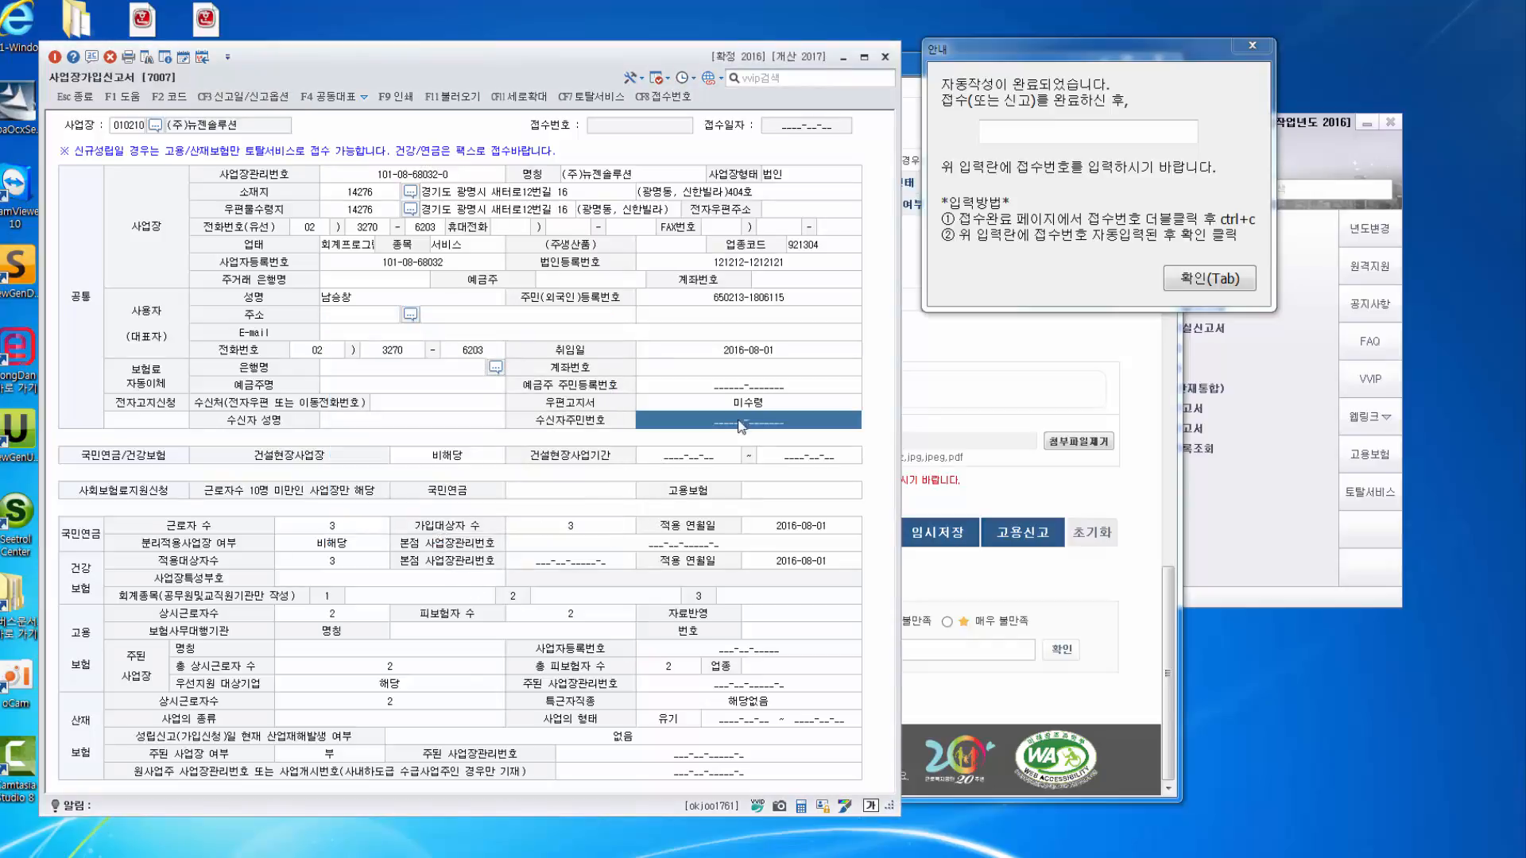
pyautogui.click(792, 371)
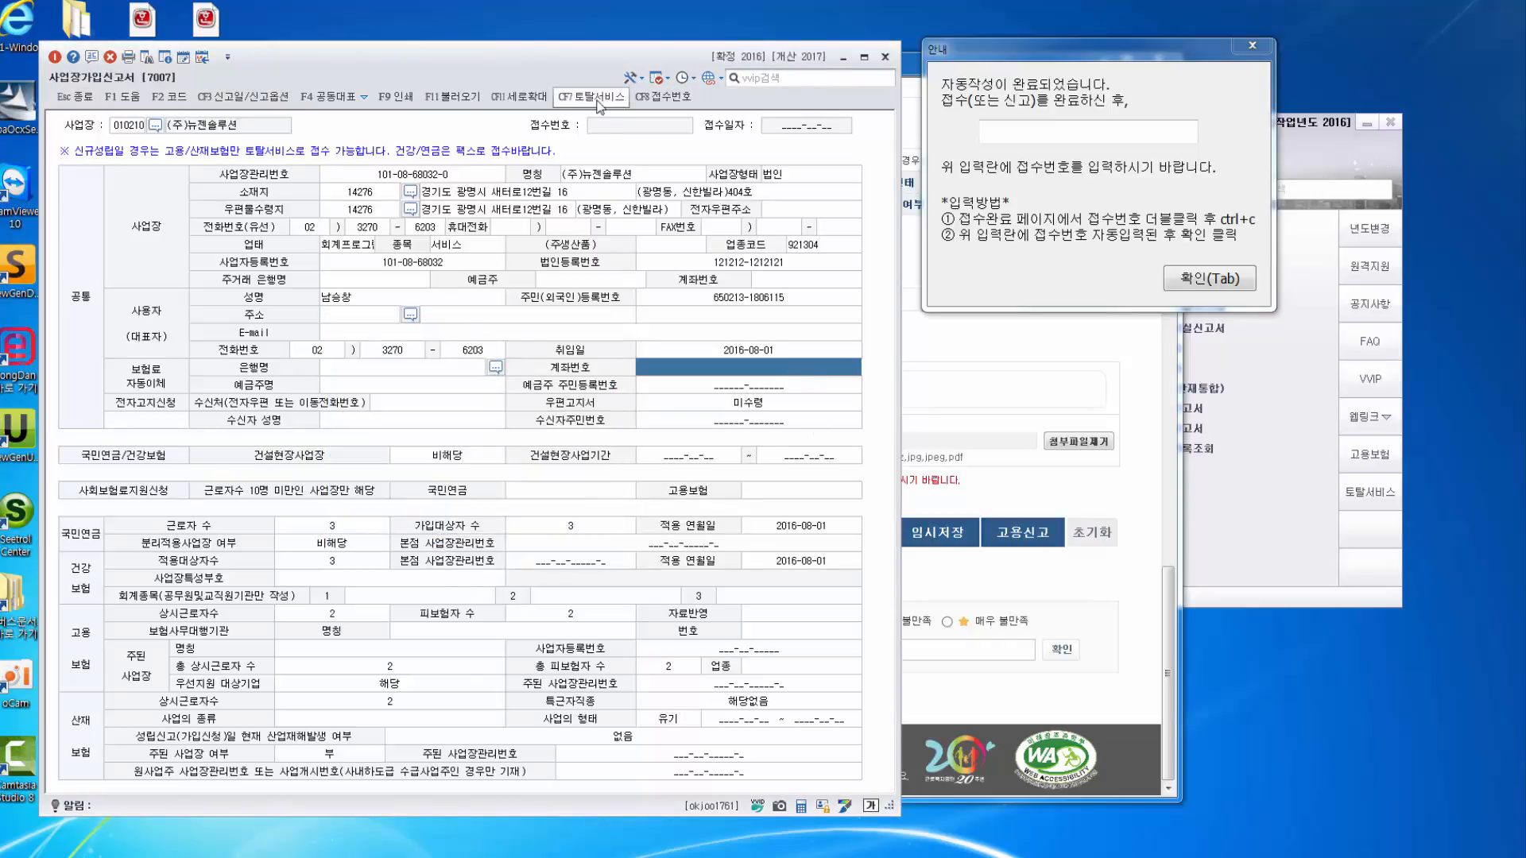
pyautogui.click(391, 108)
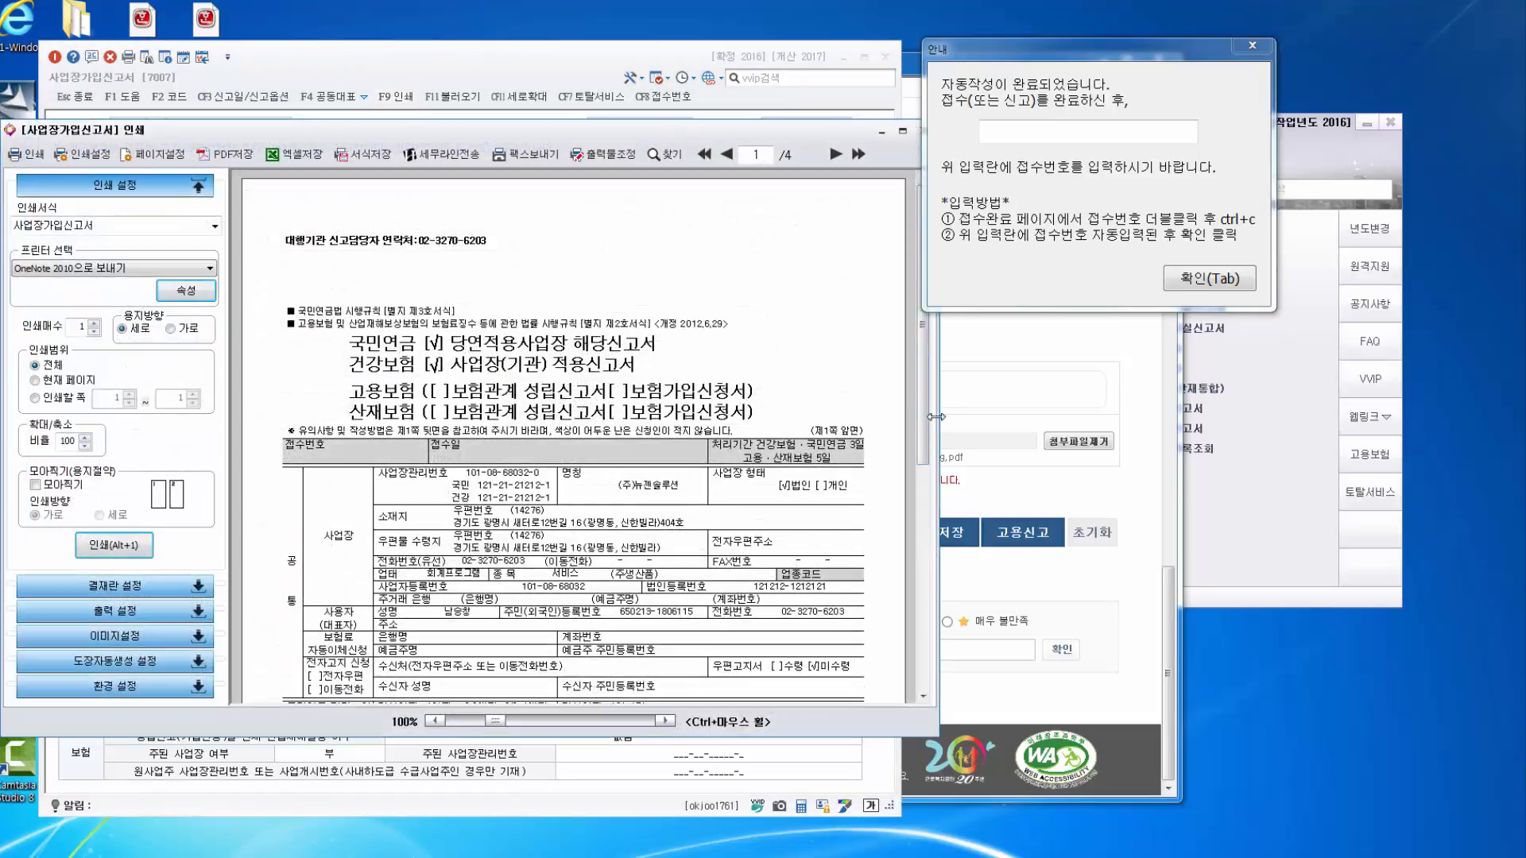
# Scroll through the stamped 사업장가입신고서 preview pages.
pyautogui.moveTo(922, 417); pyautogui.dragTo(914, 652)
pyautogui.scroll(-3, 914, 652)
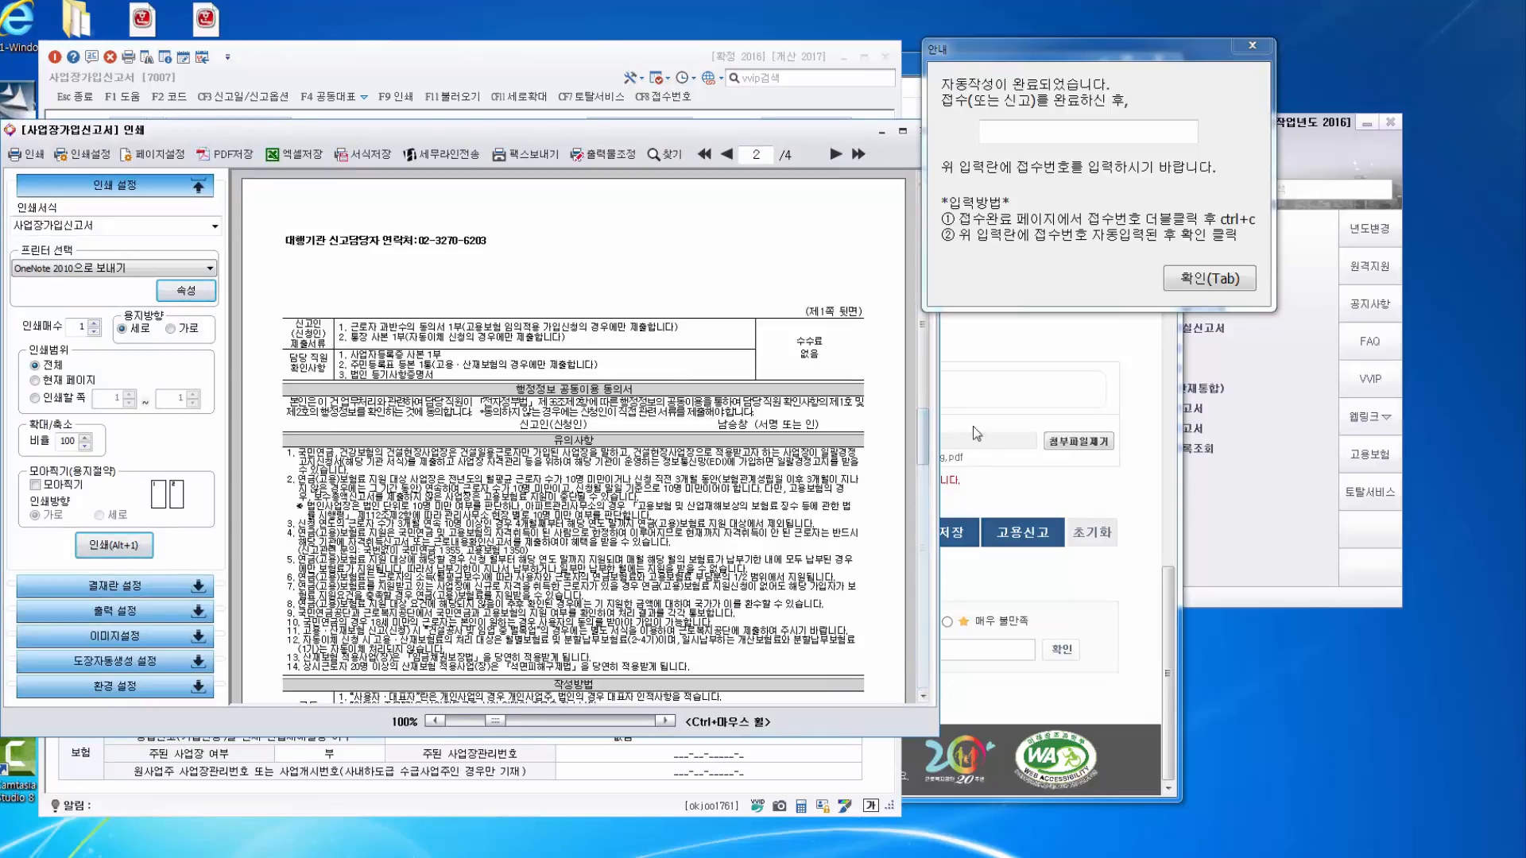
pyautogui.scroll(3, 928, 291)
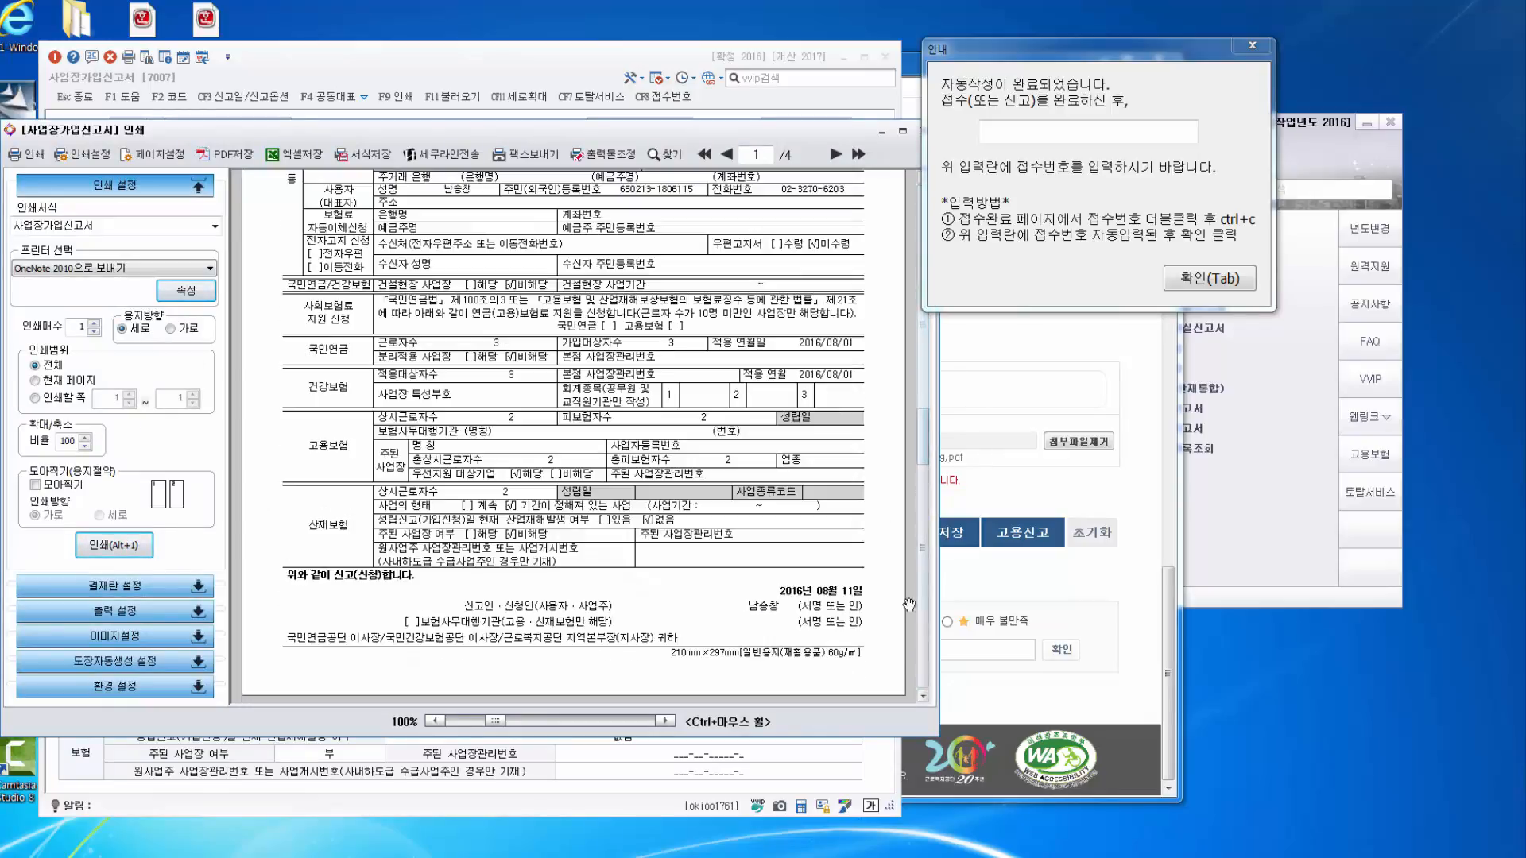
# Switch the automatic stamp to a personal seal in the representative's name and apply it.
pyautogui.click(197, 662)
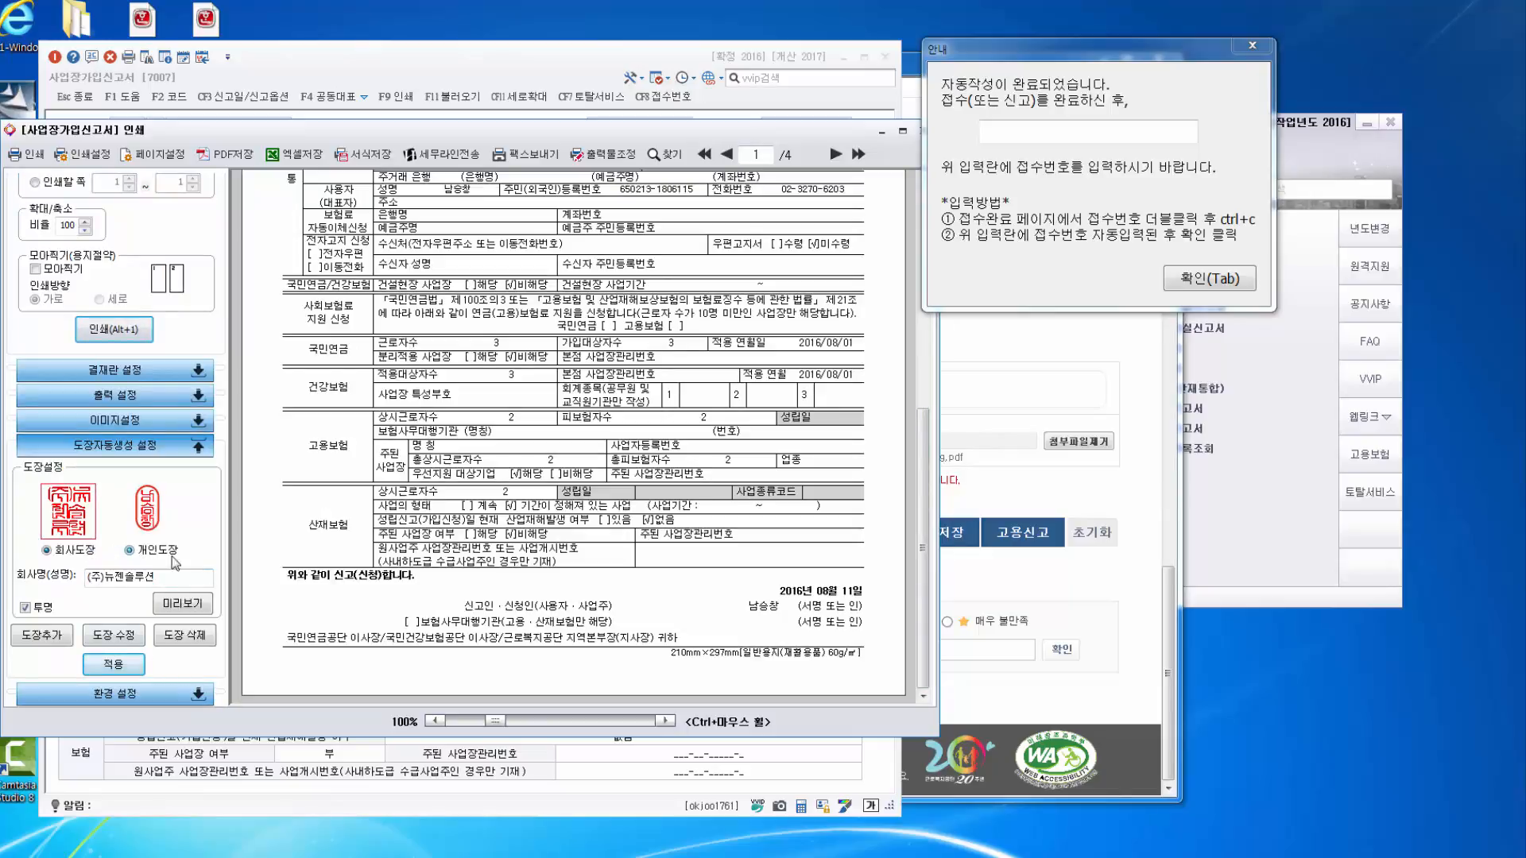
pyautogui.click(129, 550)
pyautogui.moveTo(156, 578); pyautogui.dragTo(15, 569)
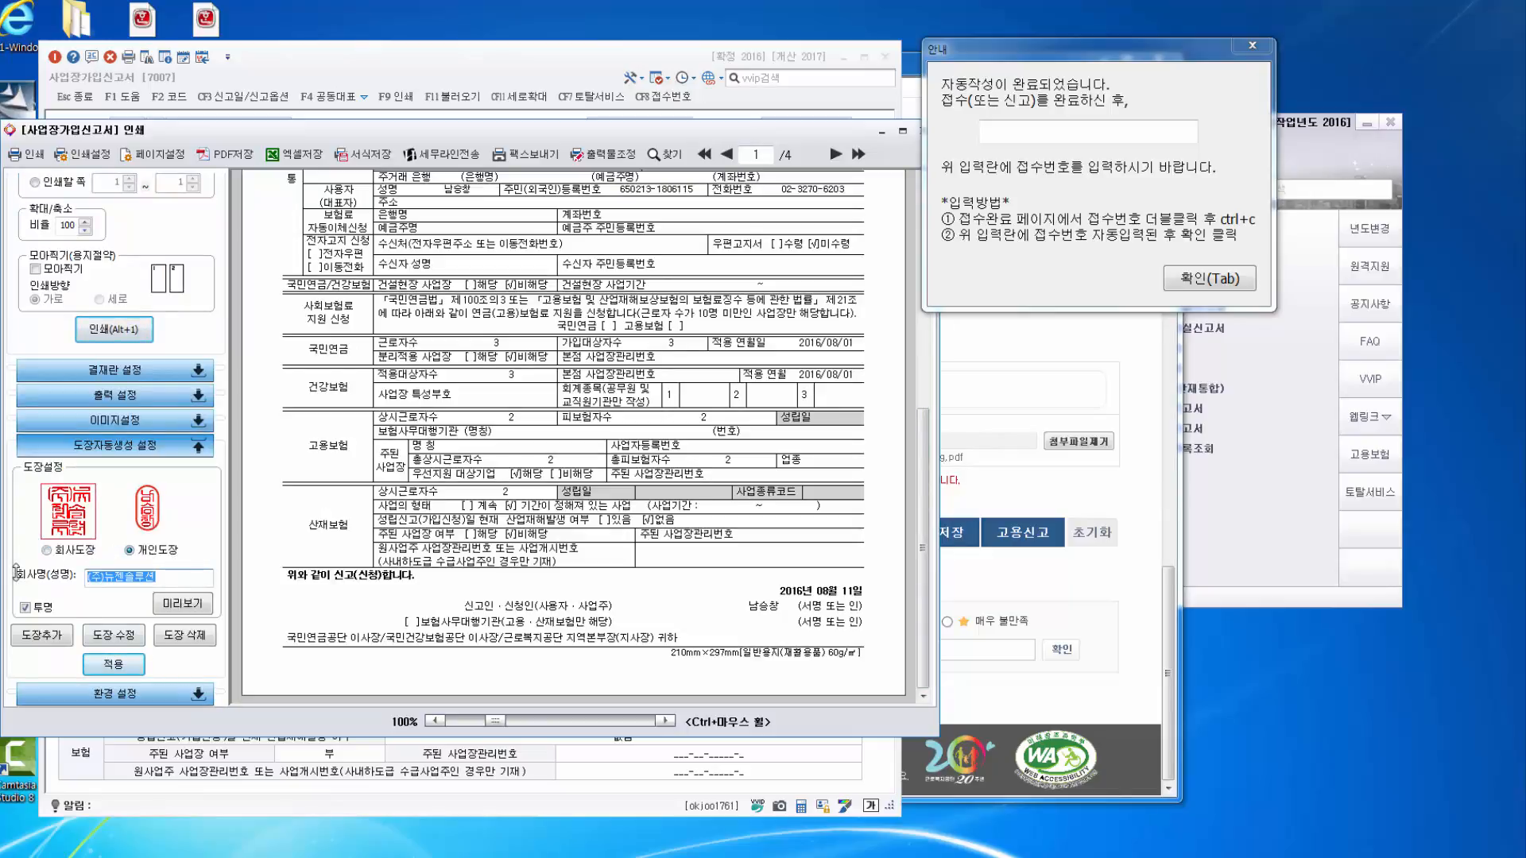
pyautogui.click(188, 603)
pyautogui.click(41, 635)
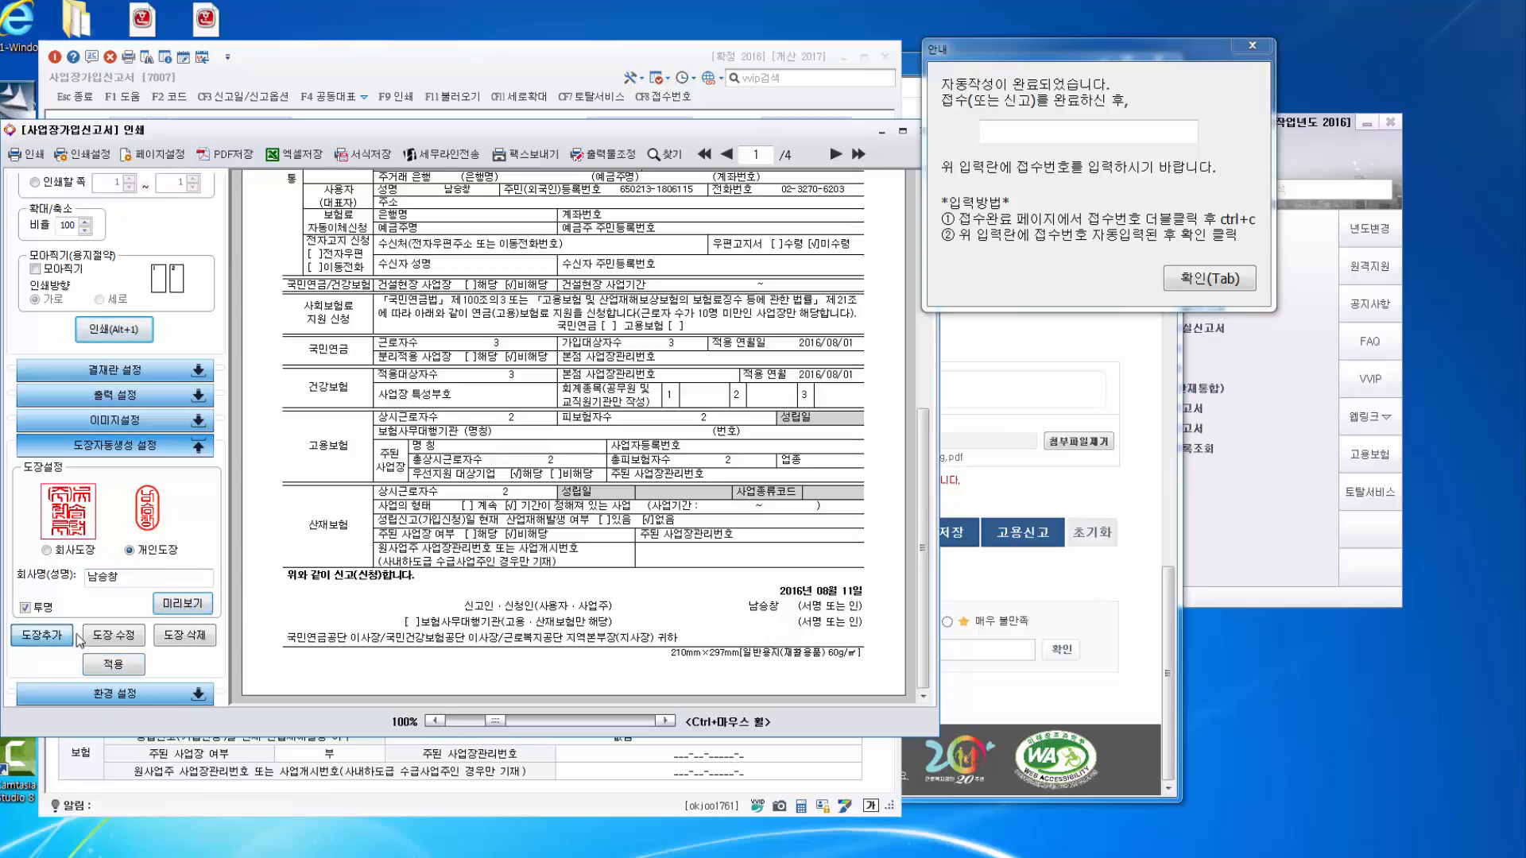
# Review the restamped pages, then bring the 근로복지공단 토탈서비스 window to the front.
pyautogui.moveTo(919, 405); pyautogui.dragTo(890, 666)
pyautogui.scroll(-2, 890, 666)
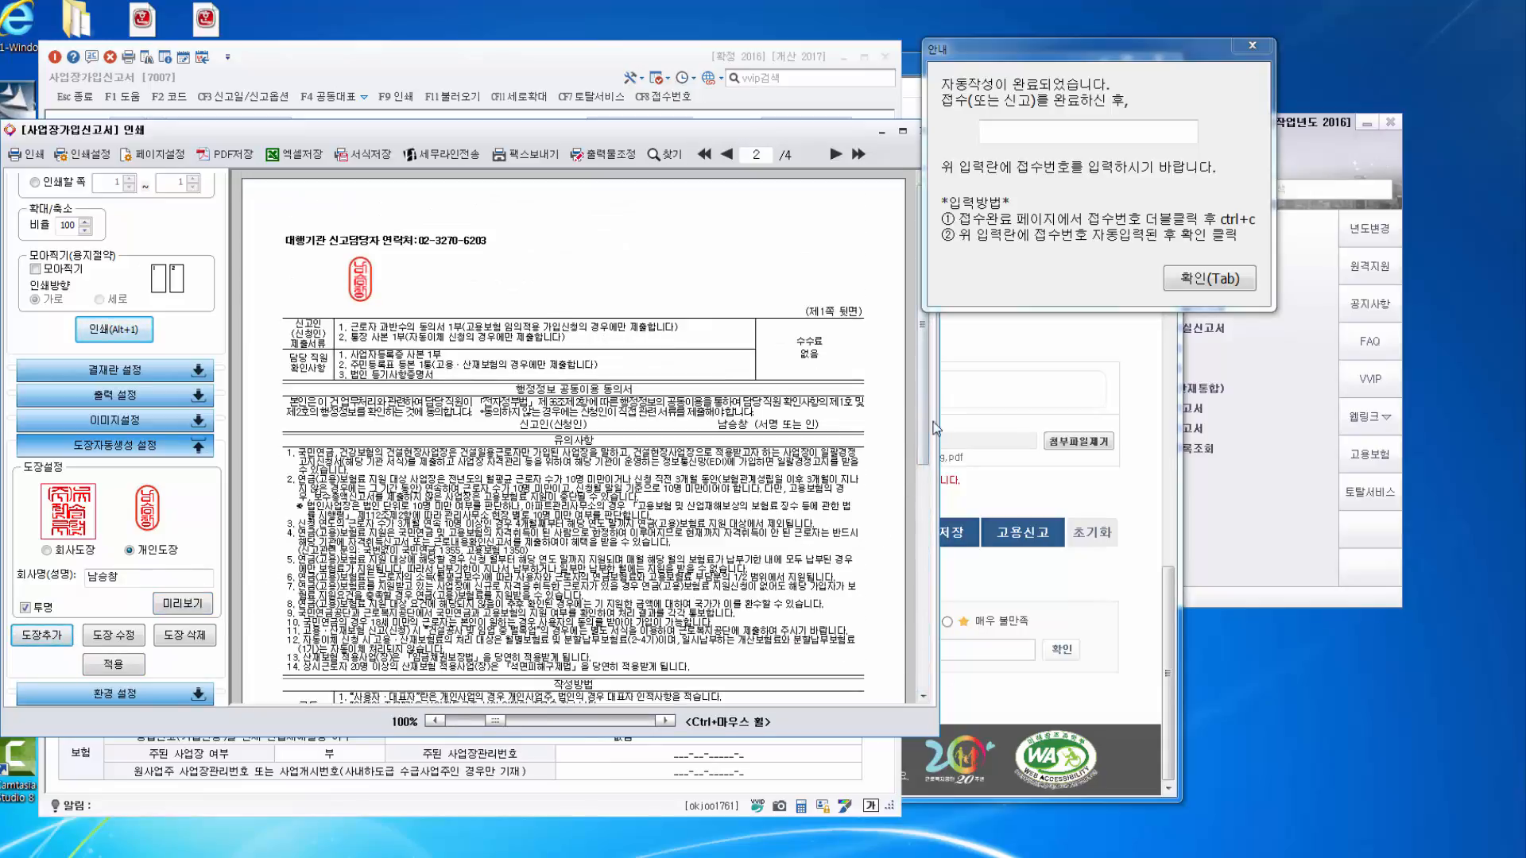
pyautogui.scroll(2, 935, 429)
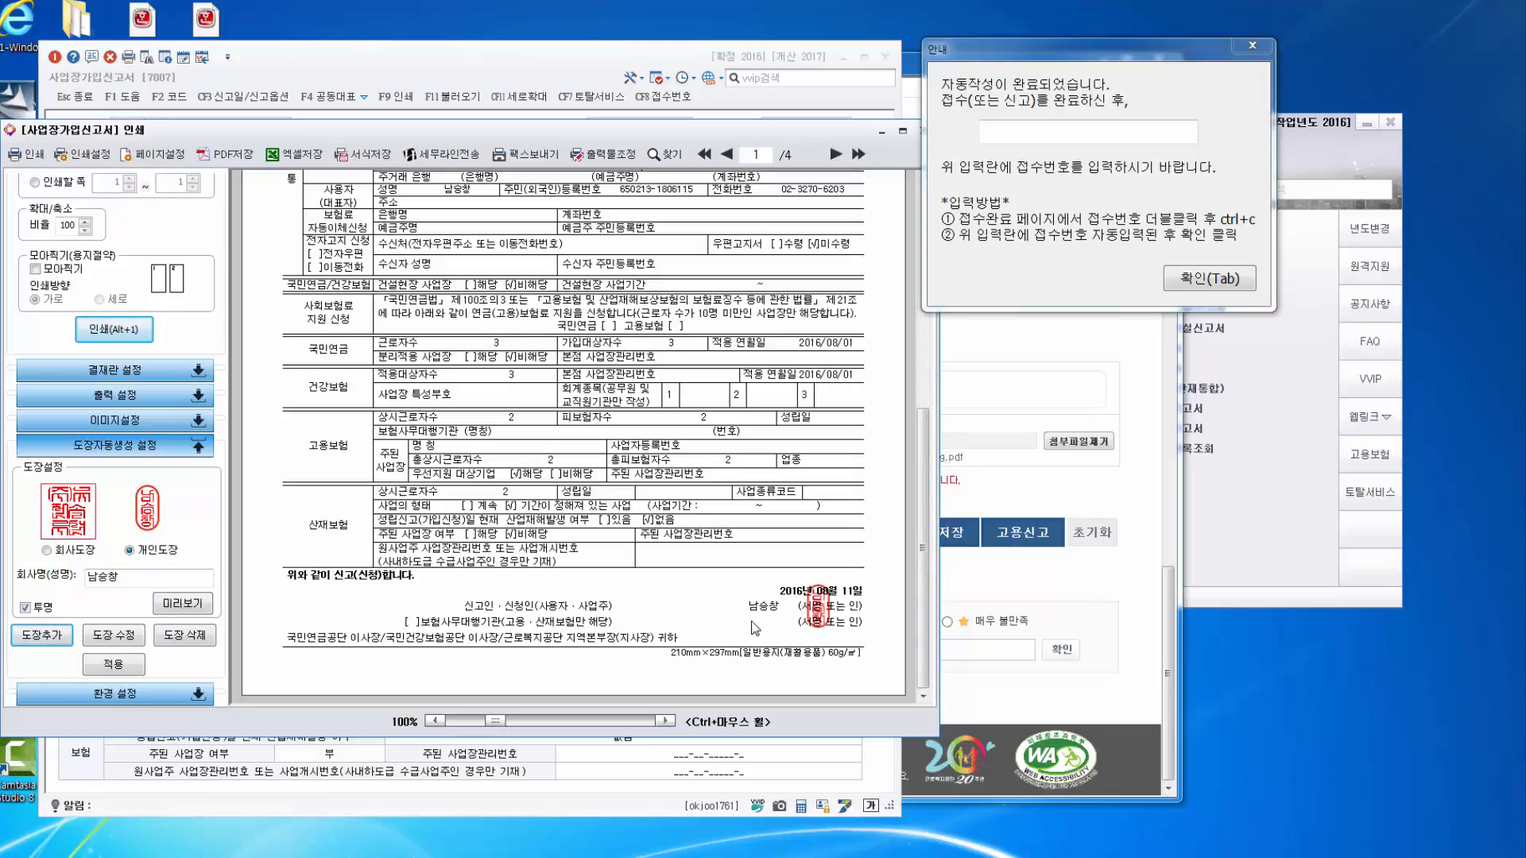
pyautogui.scroll(5, 628, 592)
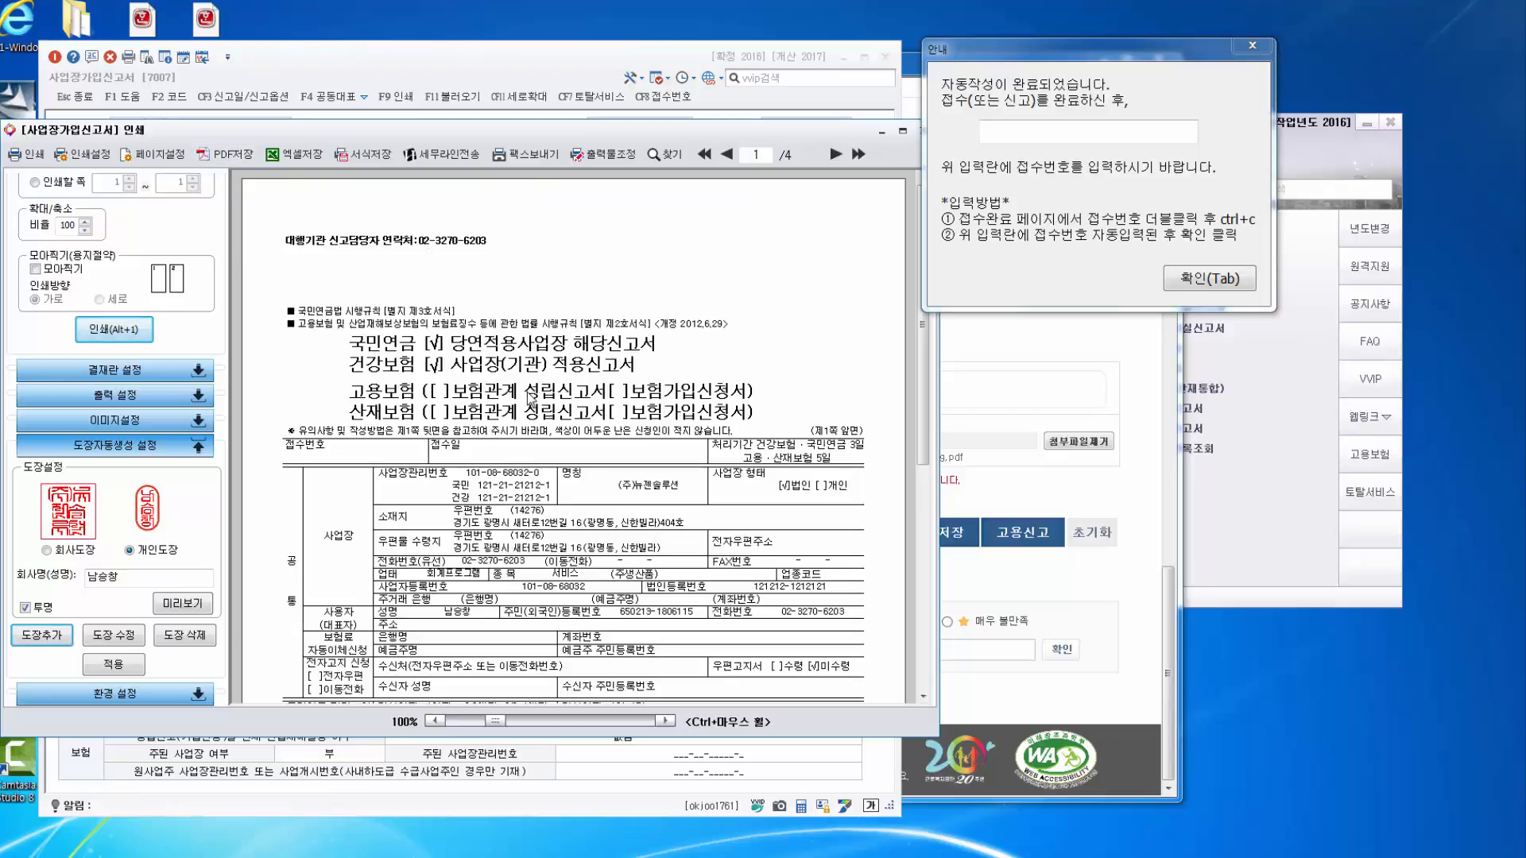
pyautogui.click(1104, 391)
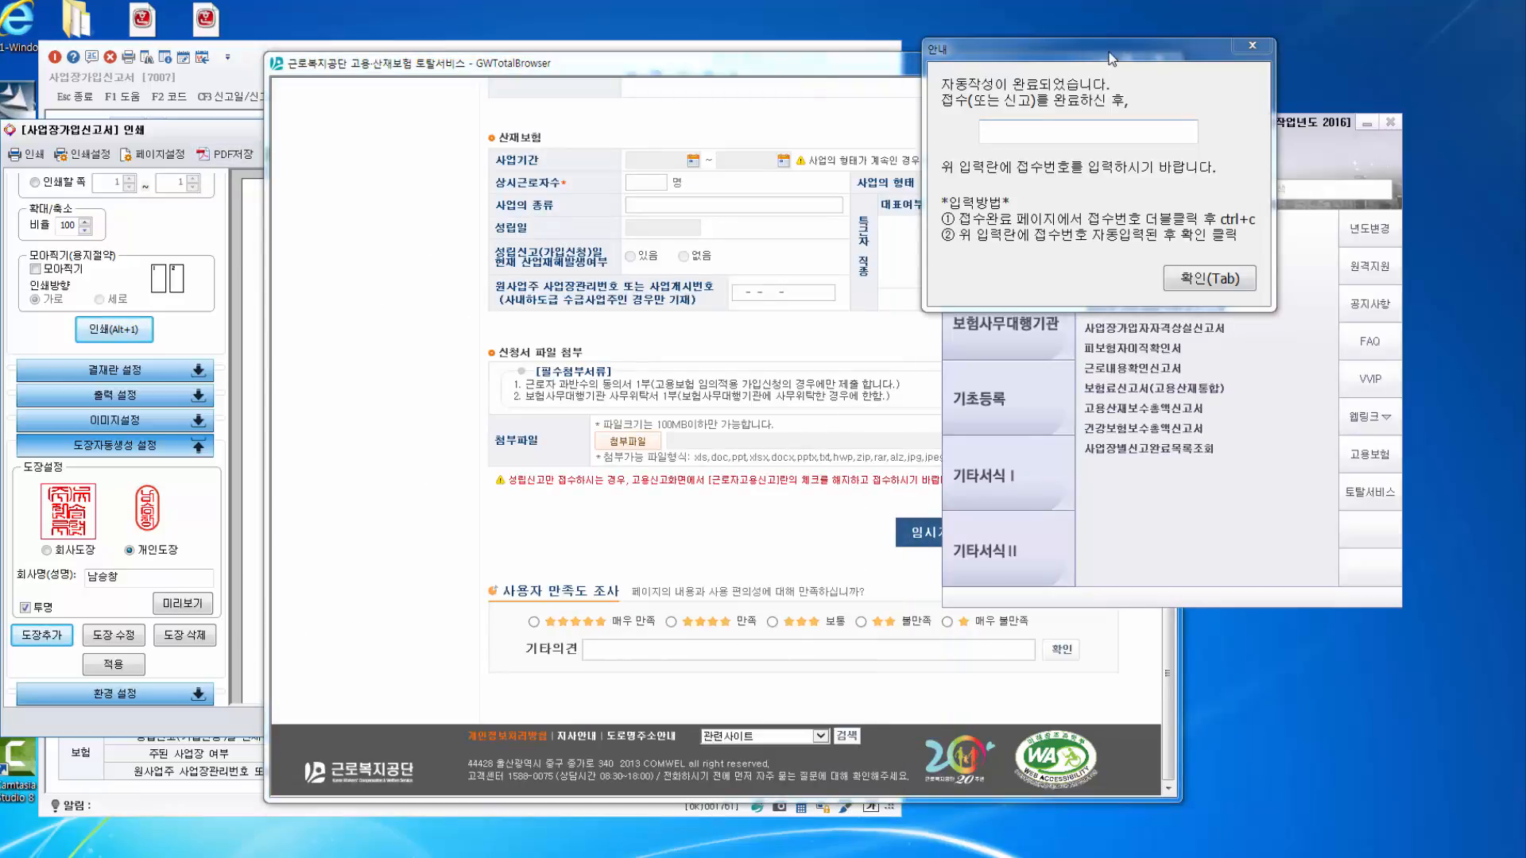
# Open 사업장가입자자격취득신고서 from the e-공단 menu, showing the 국민연금 columns.
pyautogui.click(1253, 45)
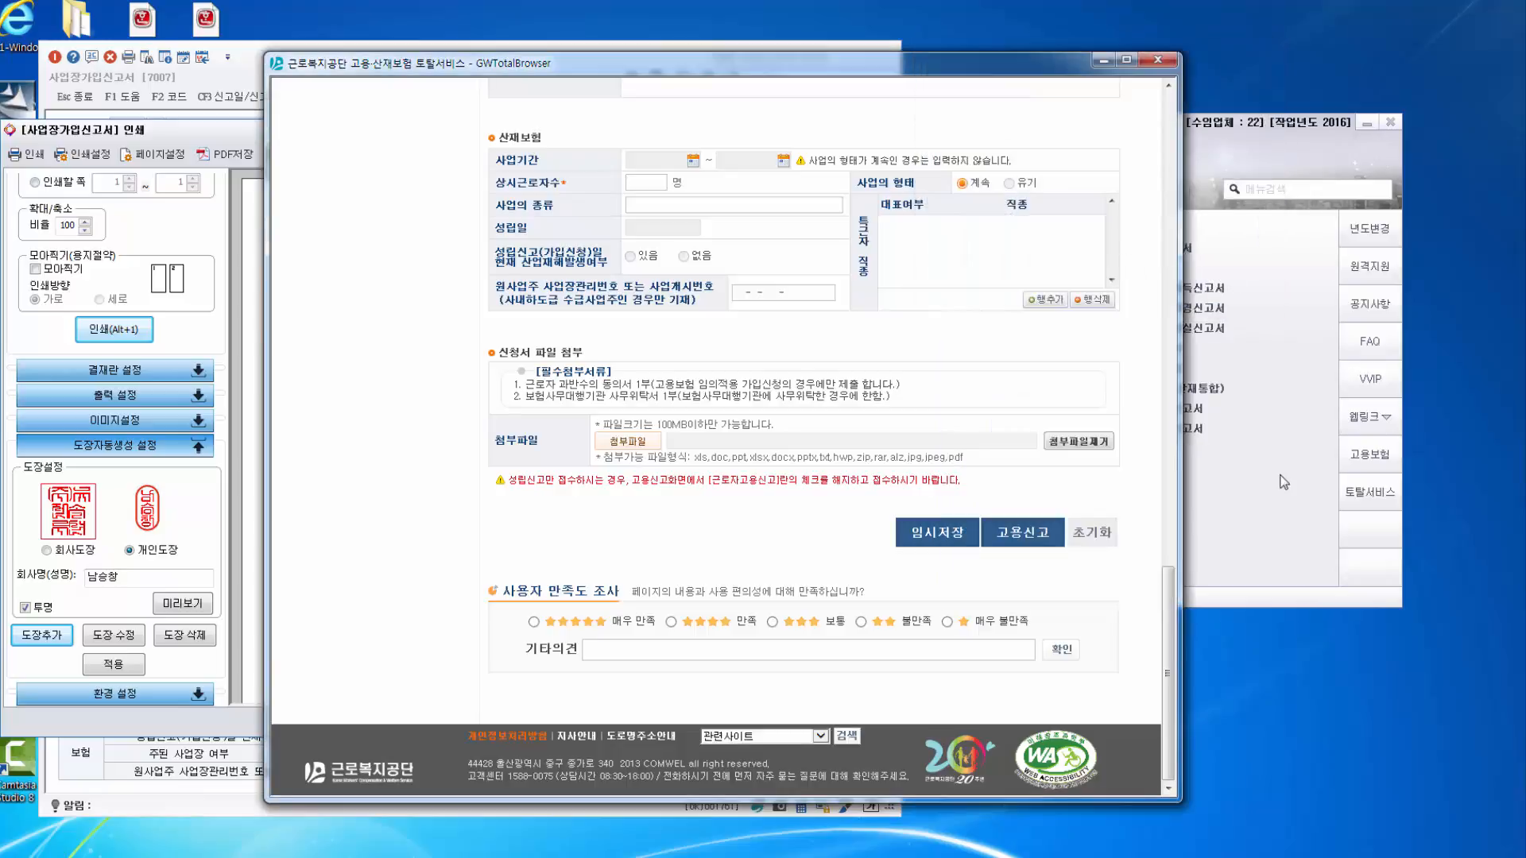
pyautogui.click(1200, 290)
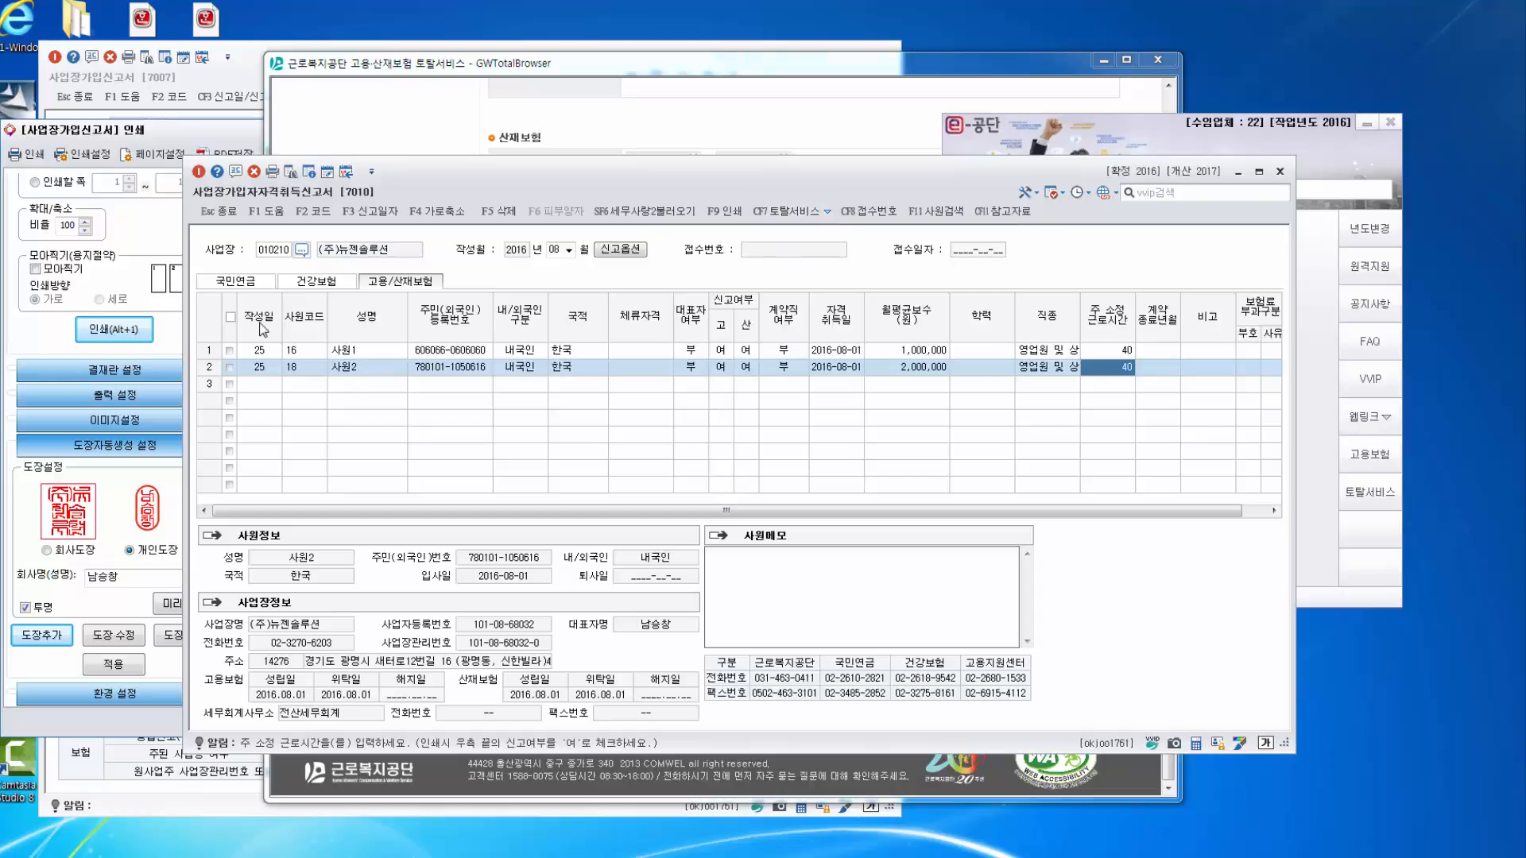
pyautogui.click(270, 278)
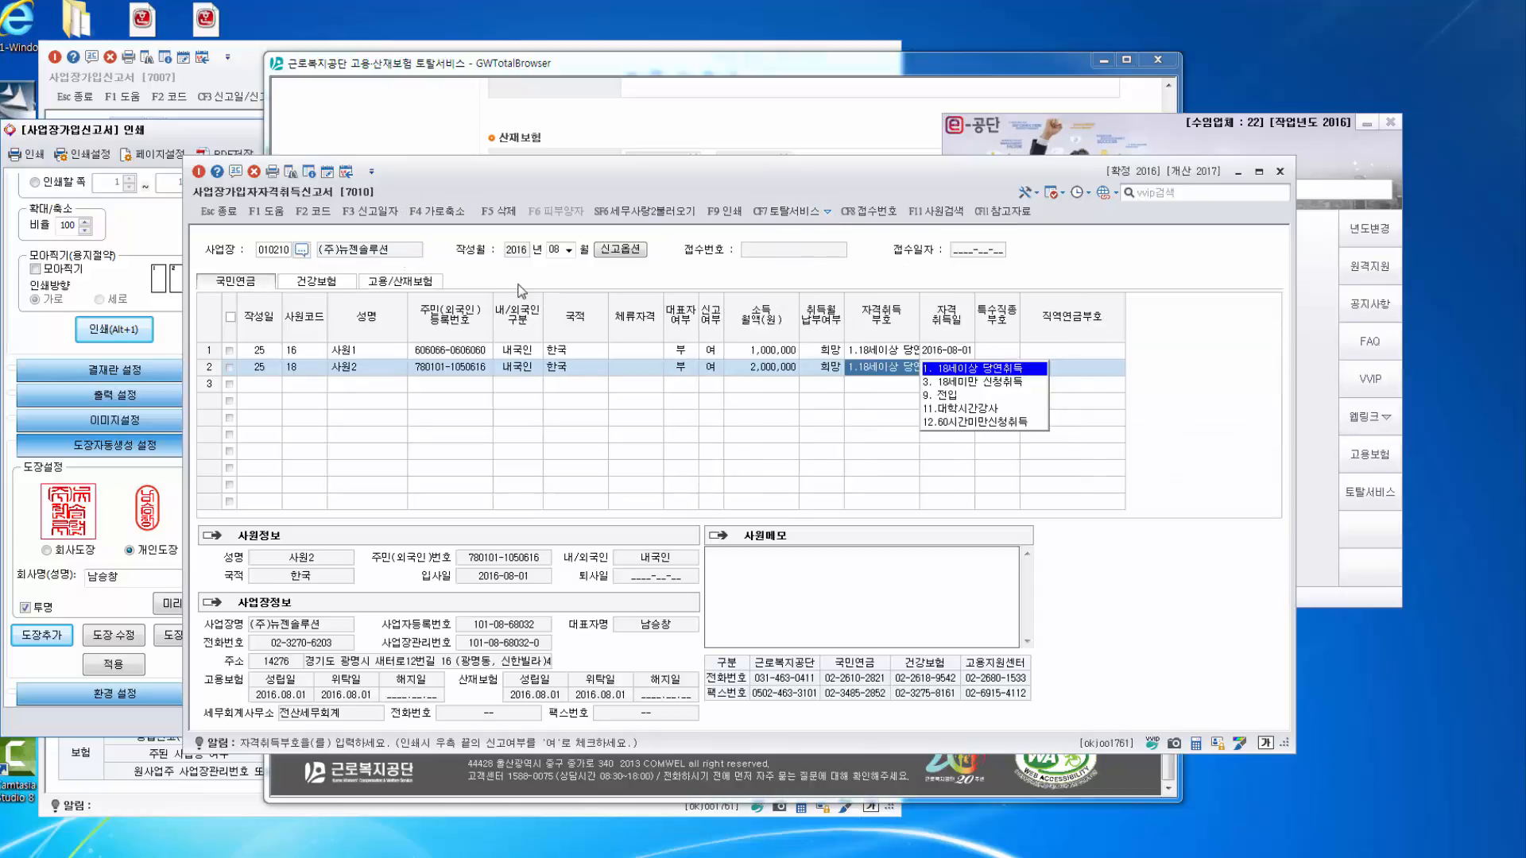
# Exclude 고용보험 and 산재보험 in 신고옵션, keeping only 국민연금 and 건강보험 reports.
pyautogui.click(622, 250)
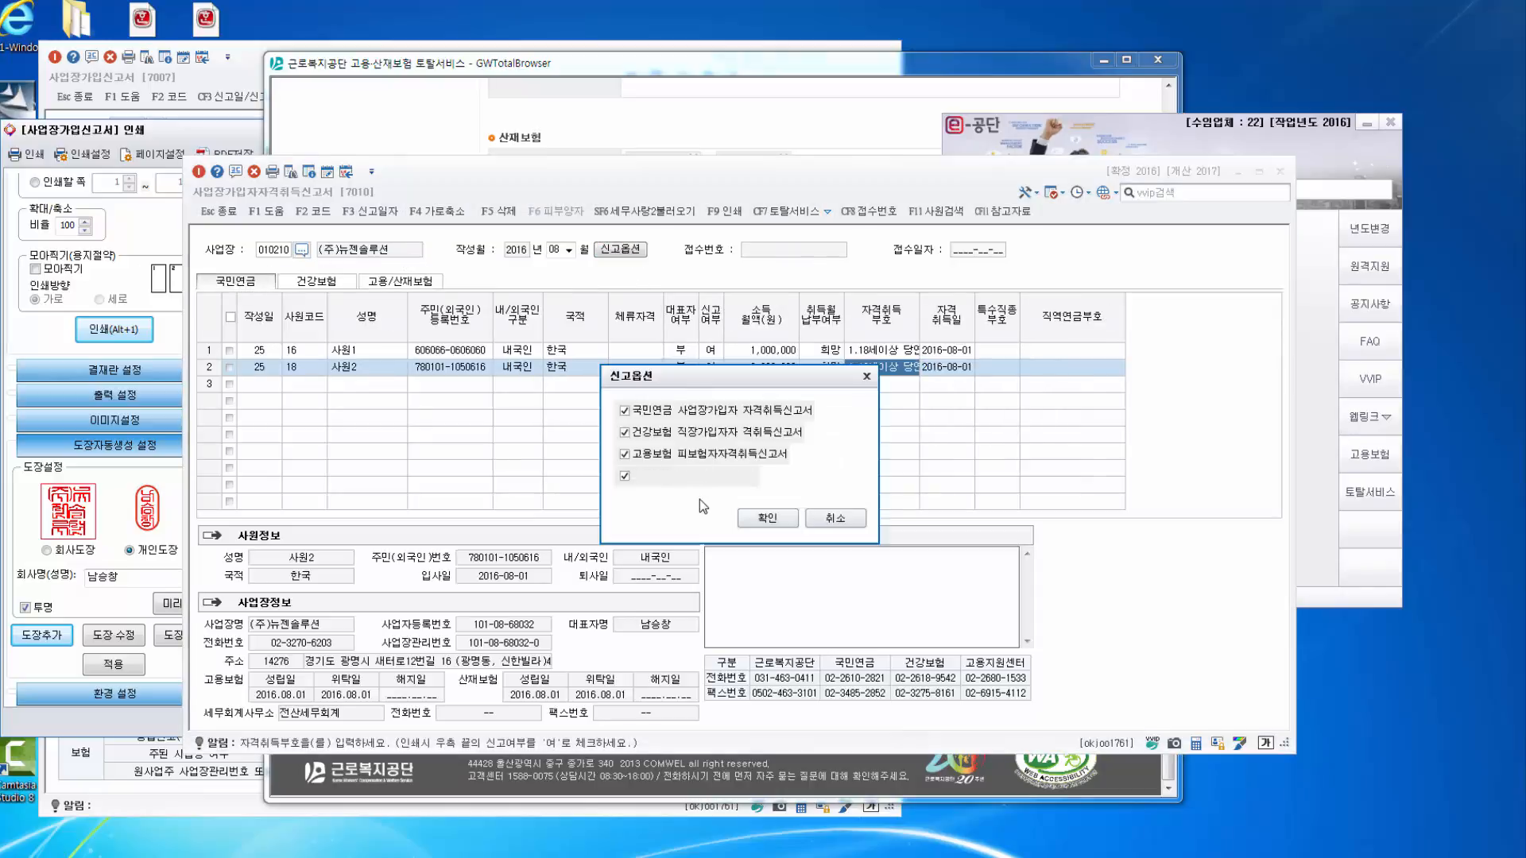
pyautogui.click(625, 455)
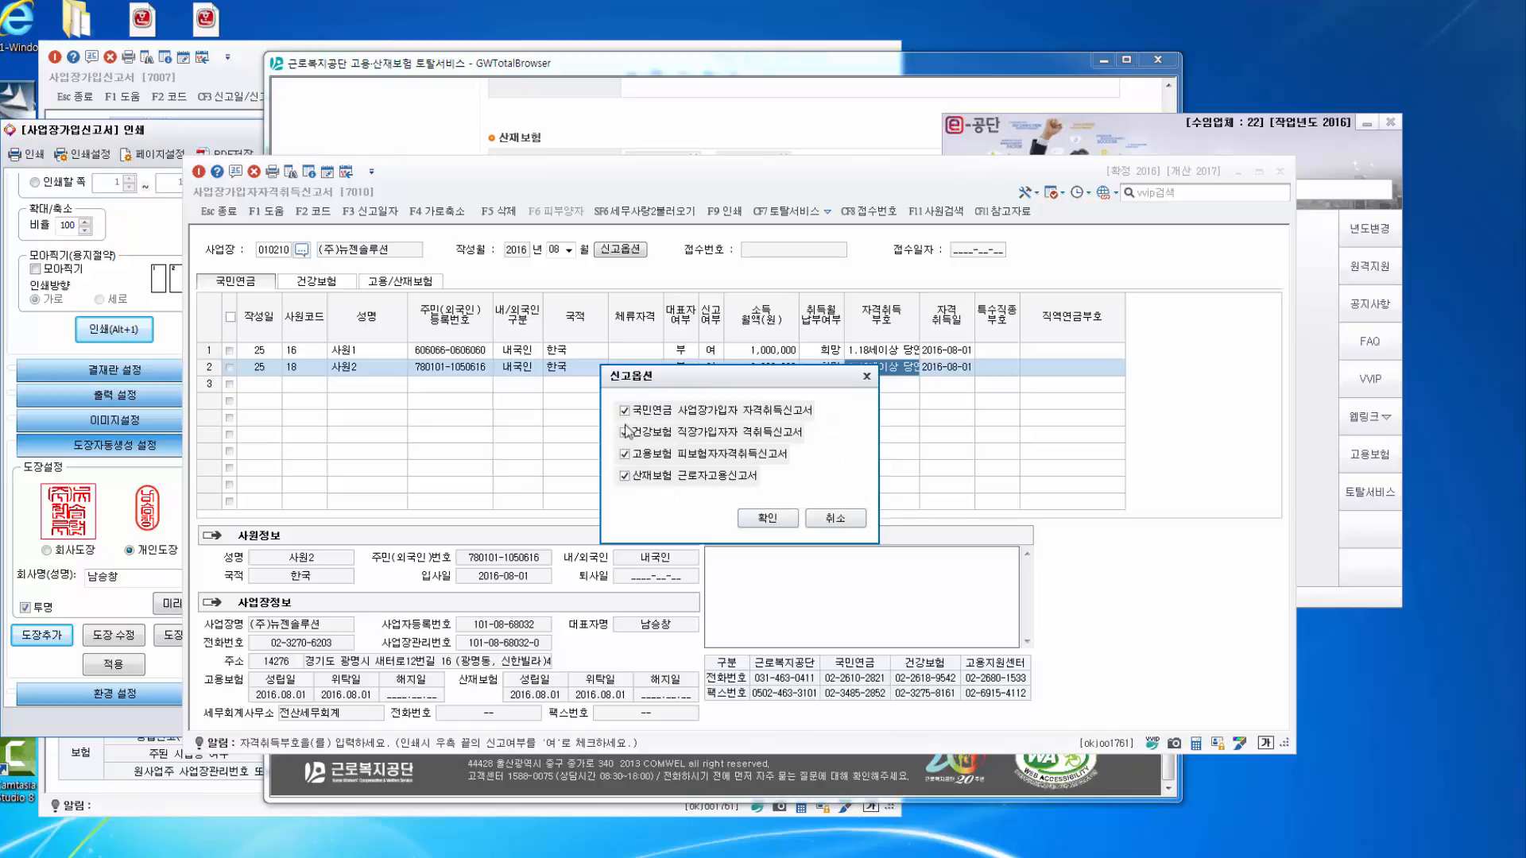
pyautogui.click(624, 476)
pyautogui.click(767, 518)
pyautogui.click(424, 284)
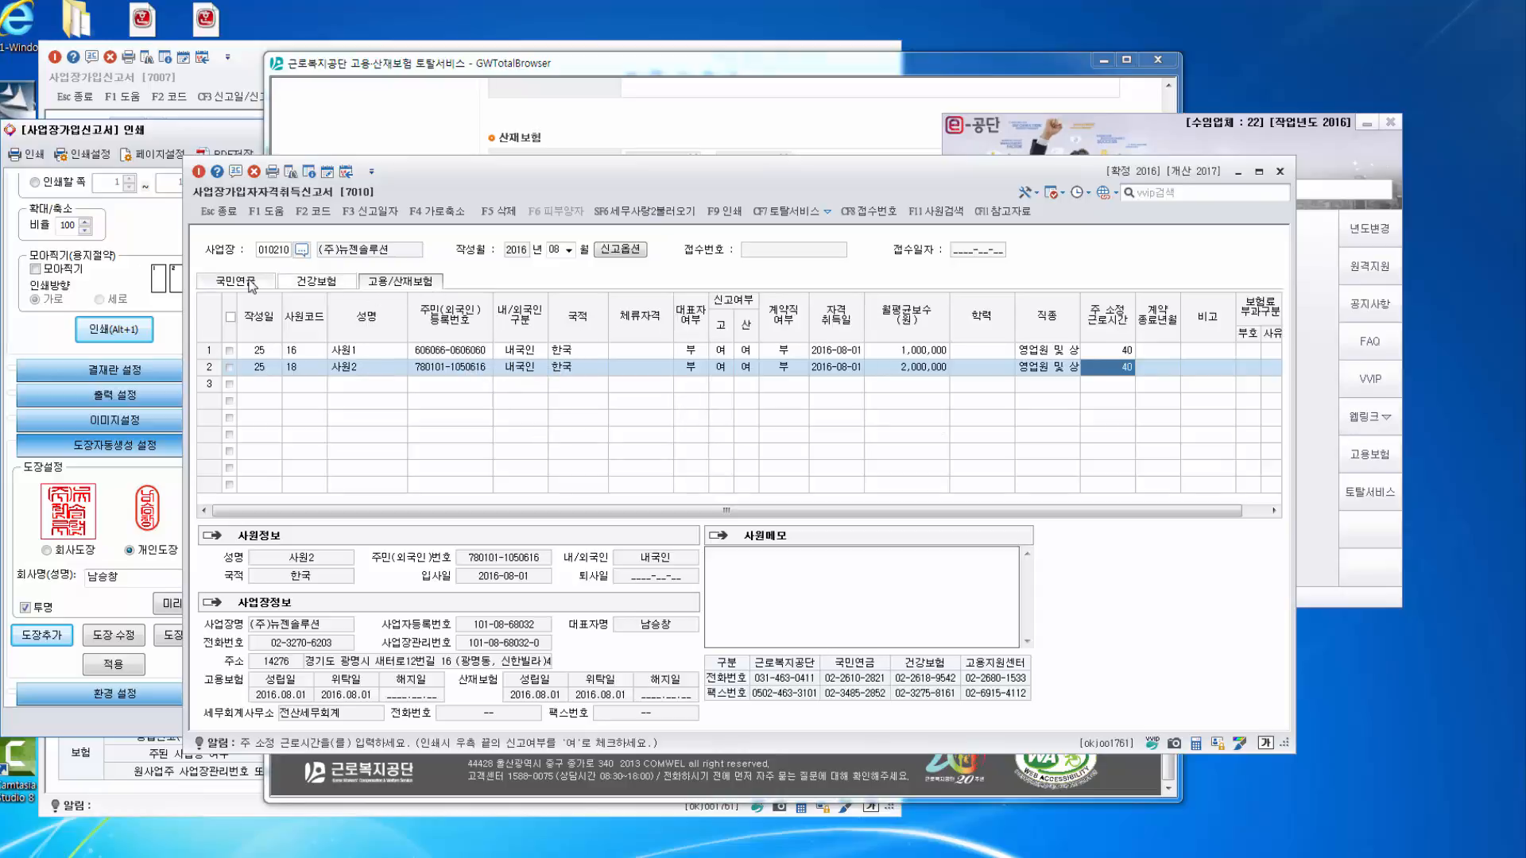
# Set 고용보험, 산재보험 and 계약직 reporting to 부 for employees in rows 1 and 2.
pyautogui.click(723, 351)
pyautogui.click(760, 368)
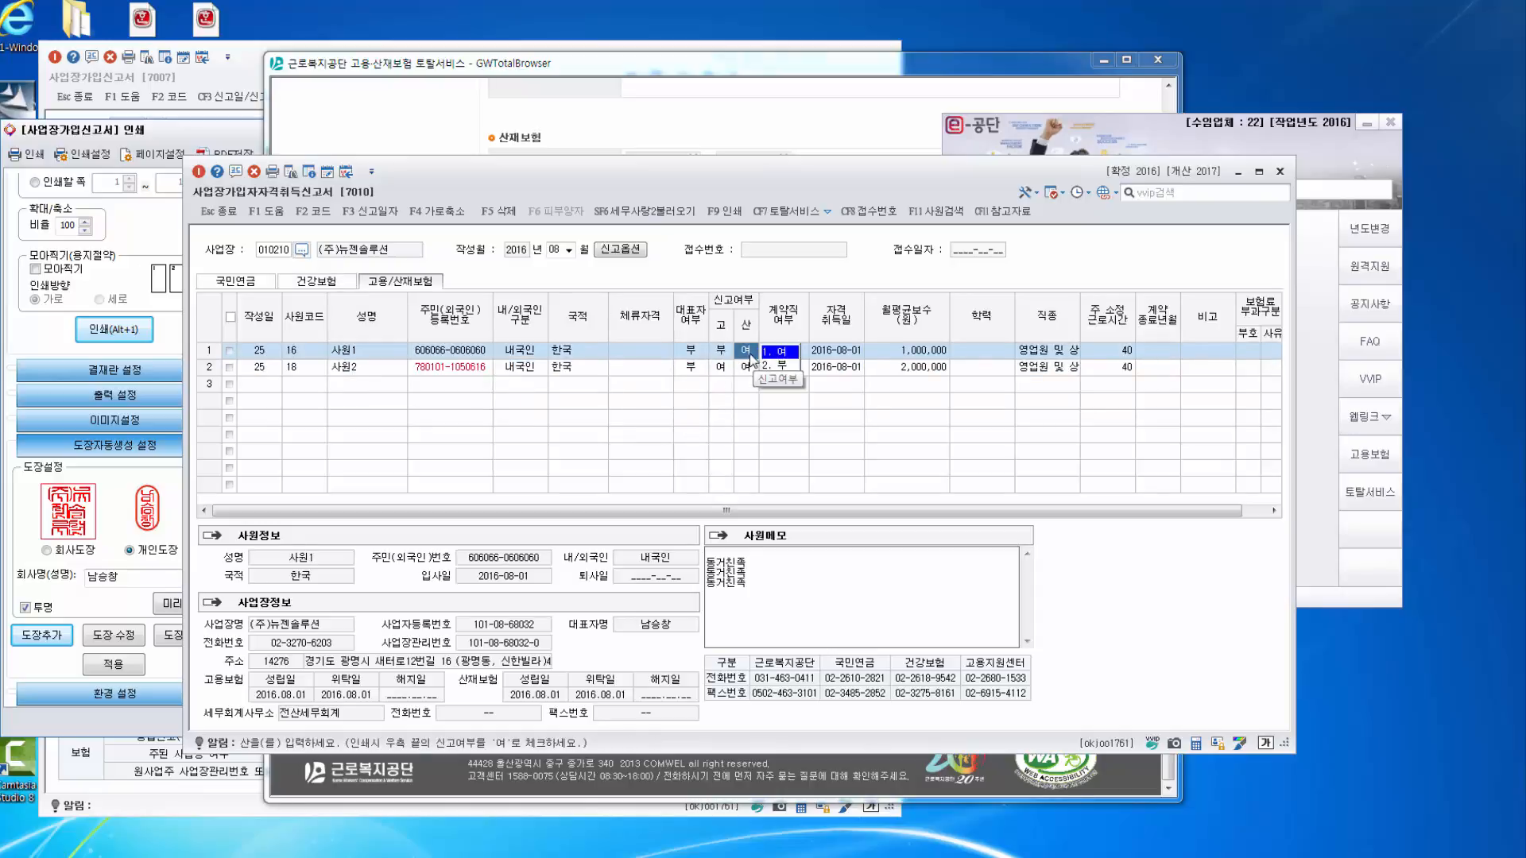
pyautogui.click(783, 368)
pyautogui.click(722, 368)
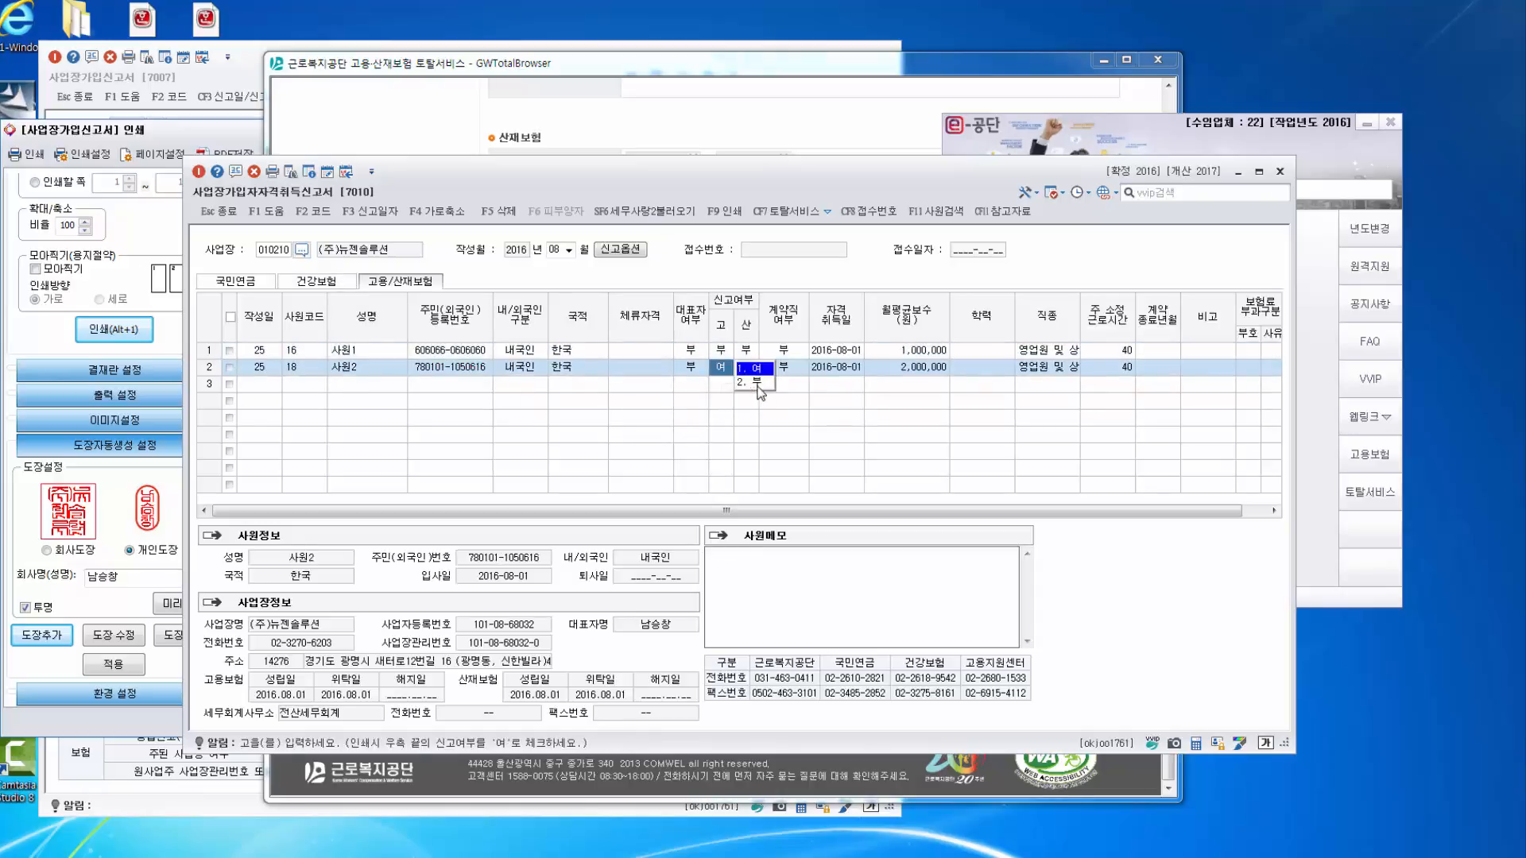
pyautogui.click(755, 384)
pyautogui.click(784, 384)
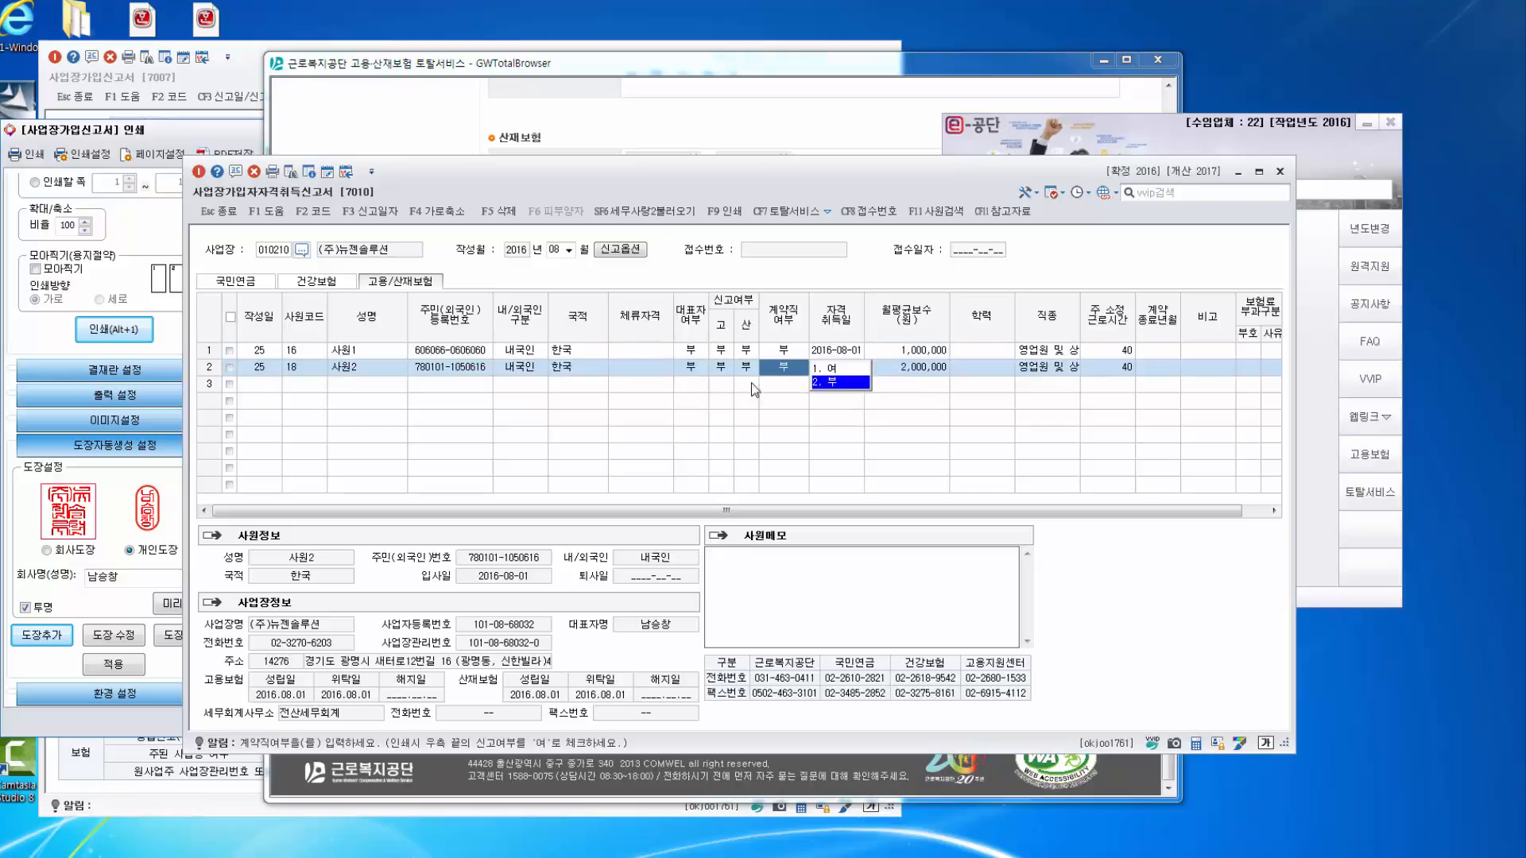
pyautogui.click(237, 283)
# On the 건강보험 sheet, add a third employee: not a dependent, card 발송요청, monthly pay 5,000,000.
pyautogui.click(307, 286)
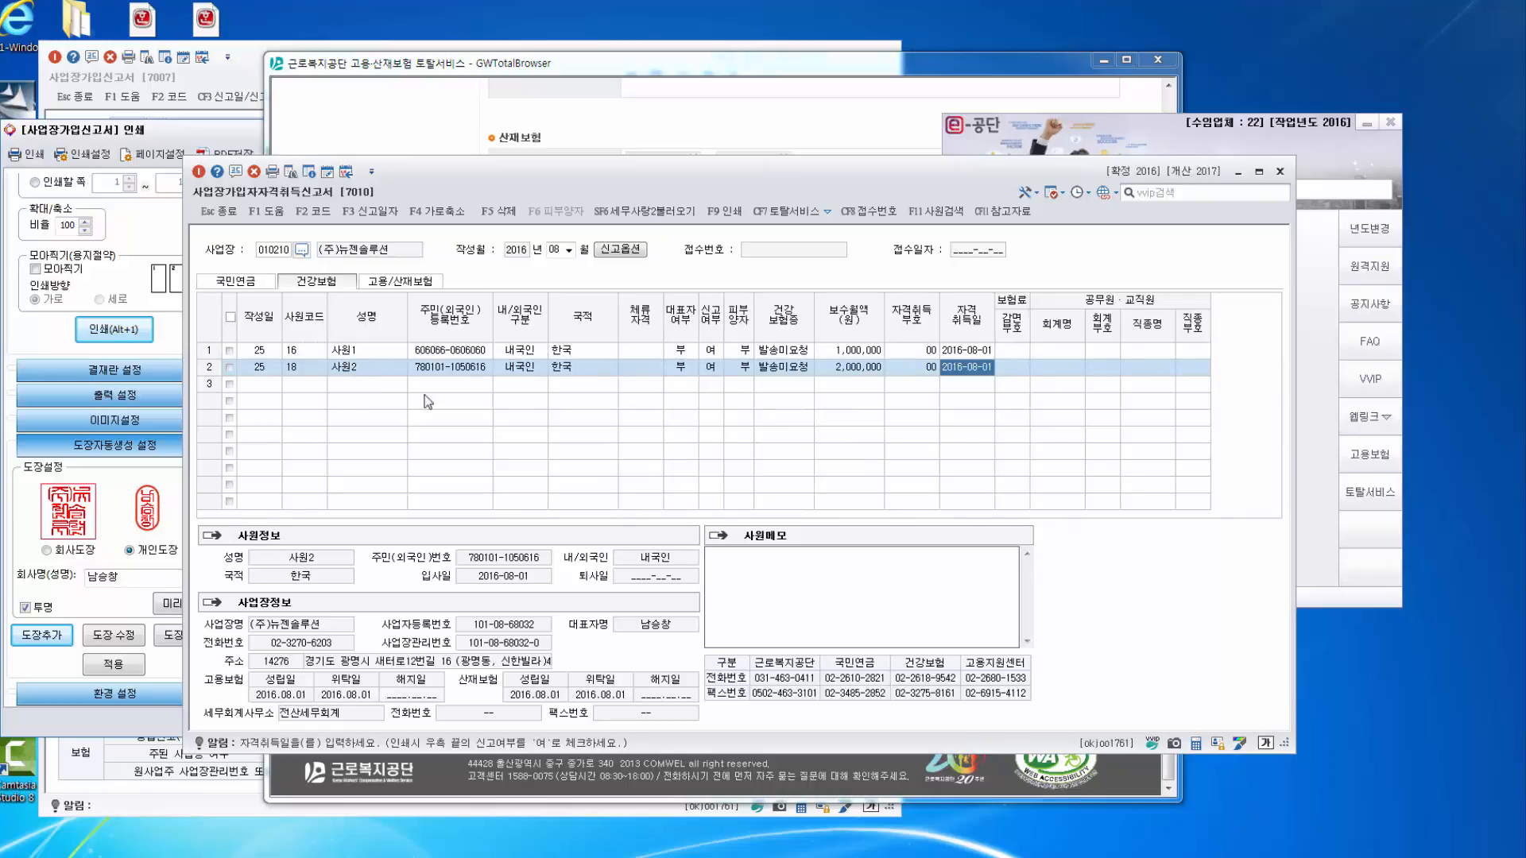
pyautogui.click(263, 385)
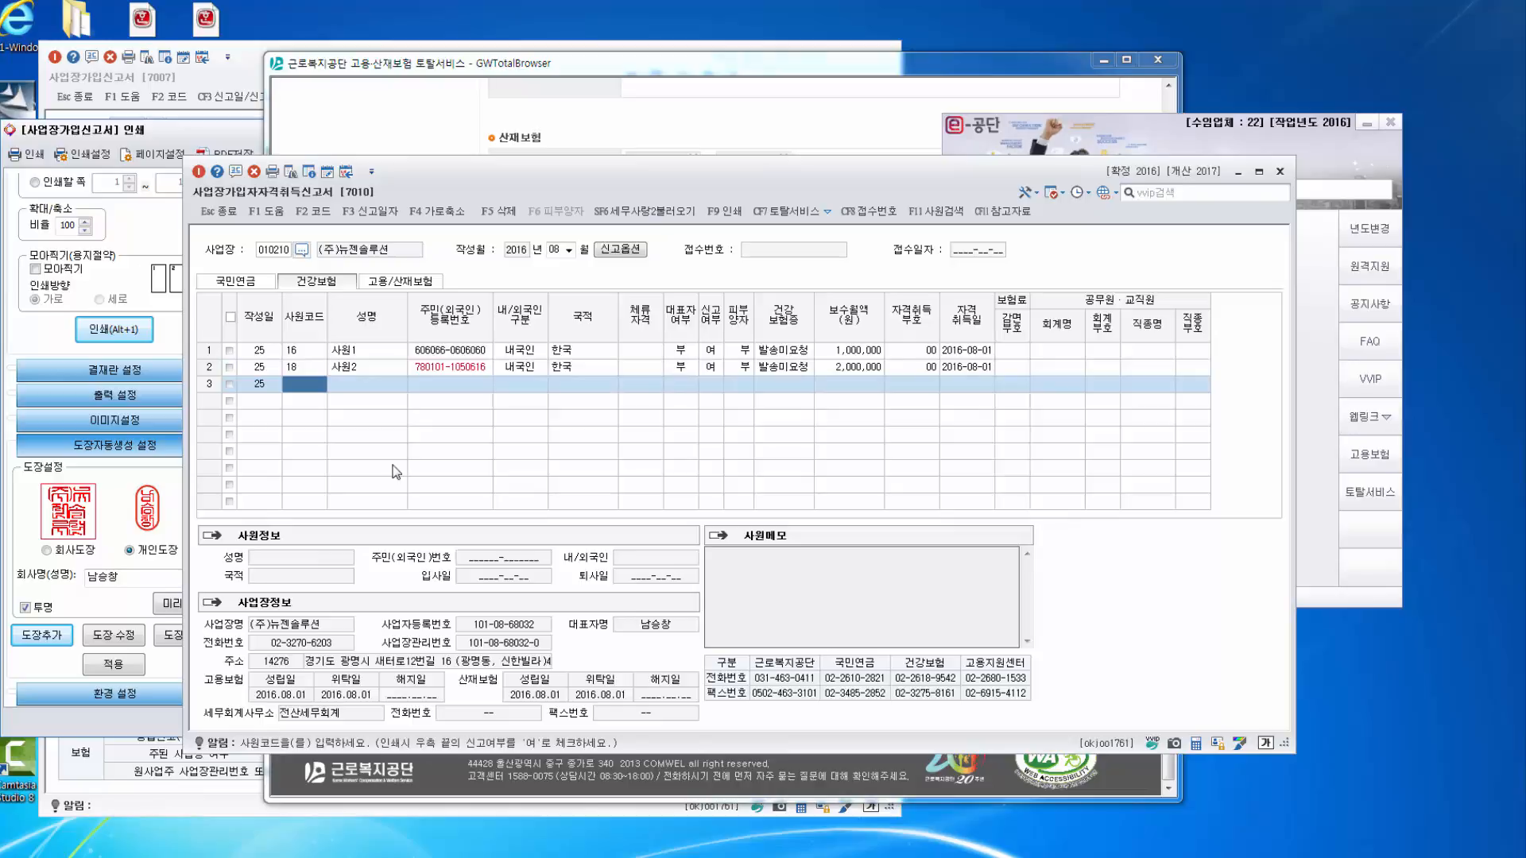
pyautogui.press('Return')
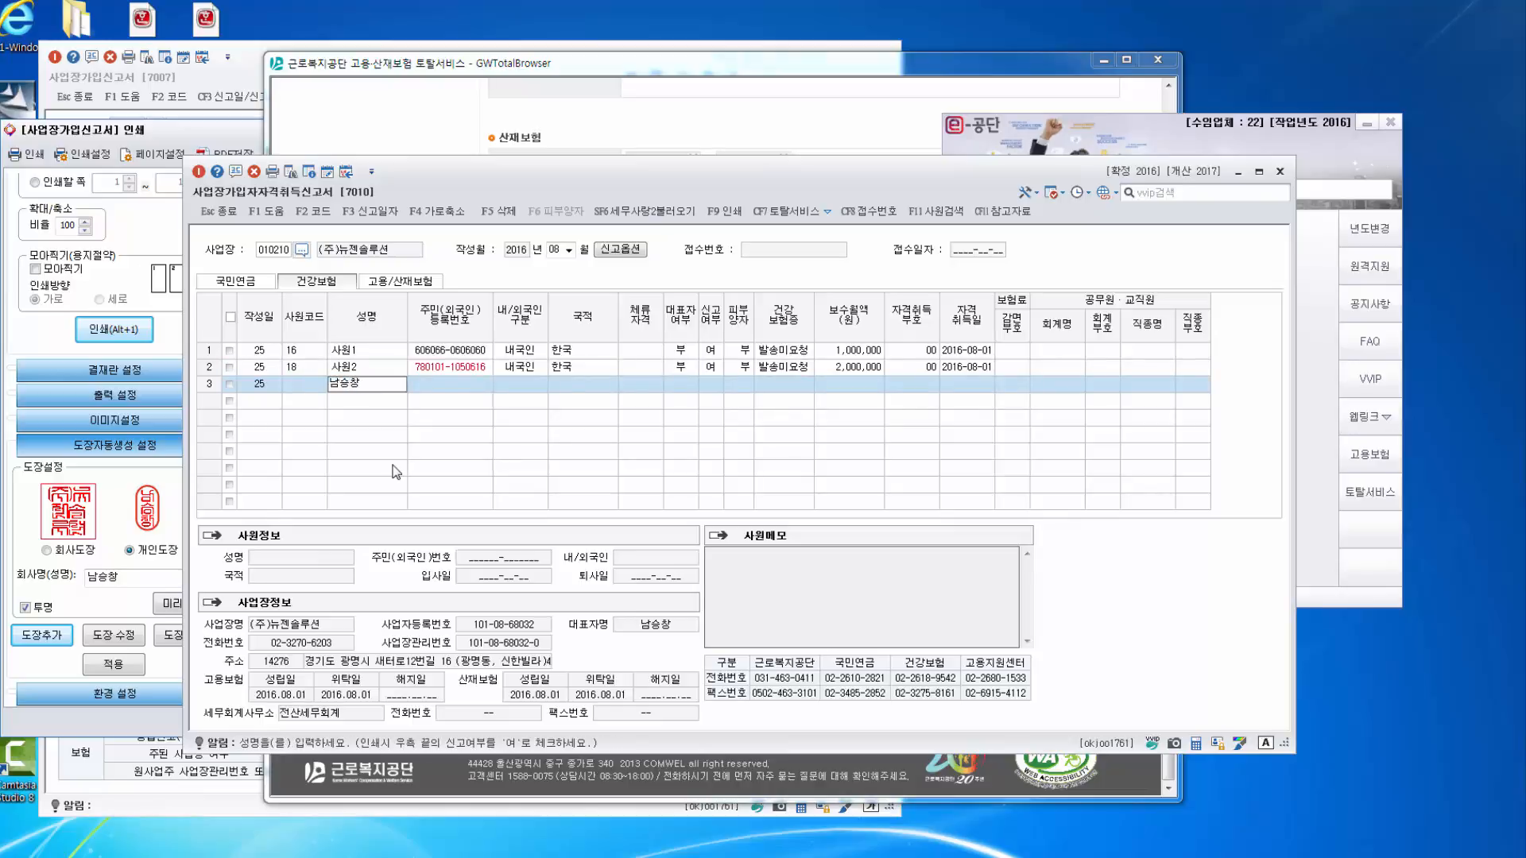
pyautogui.press('Return')
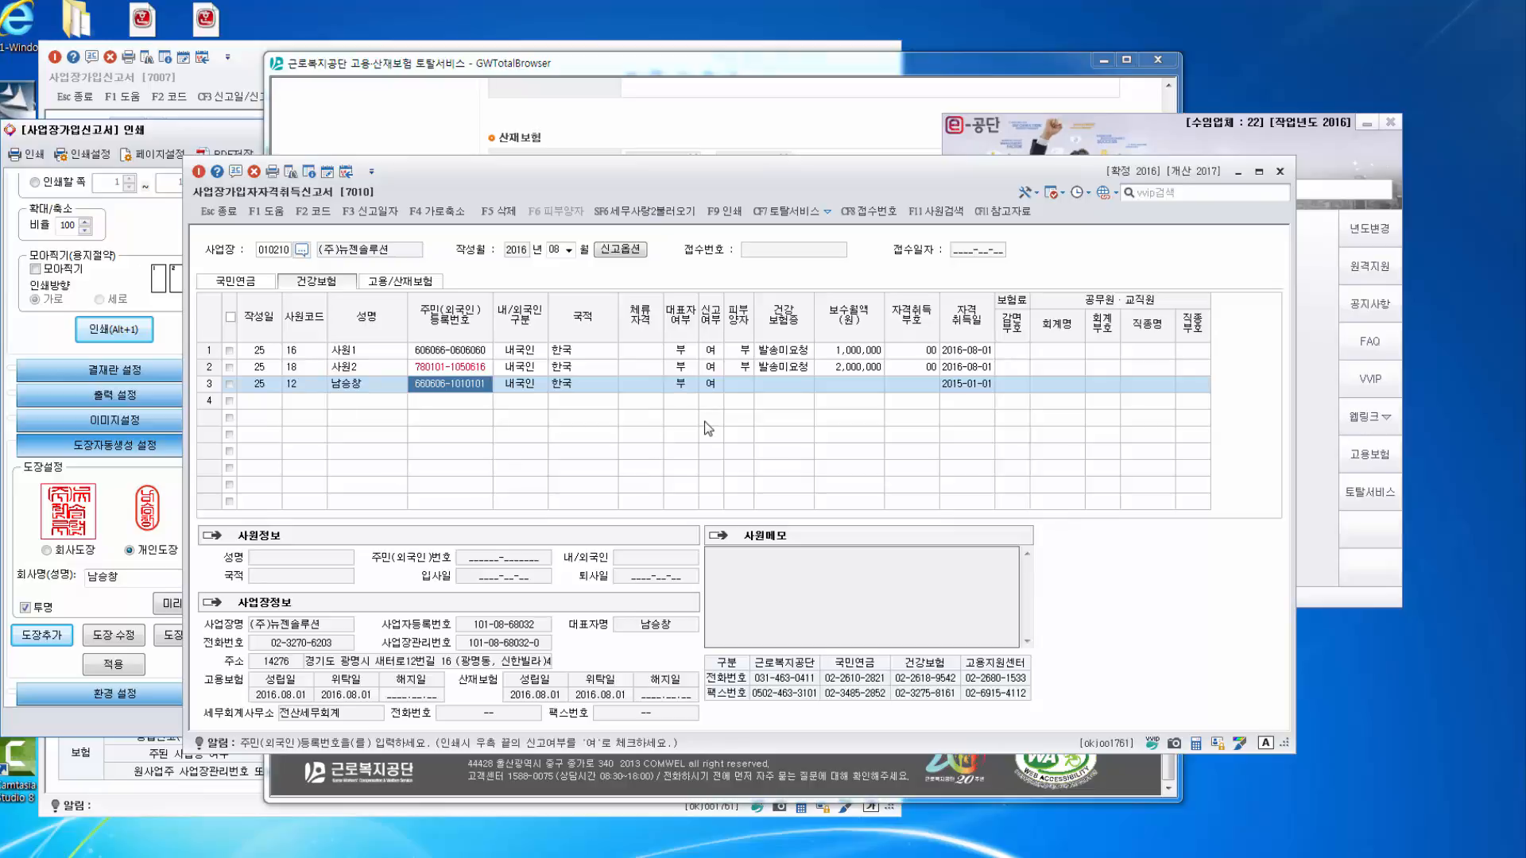
pyautogui.click(739, 384)
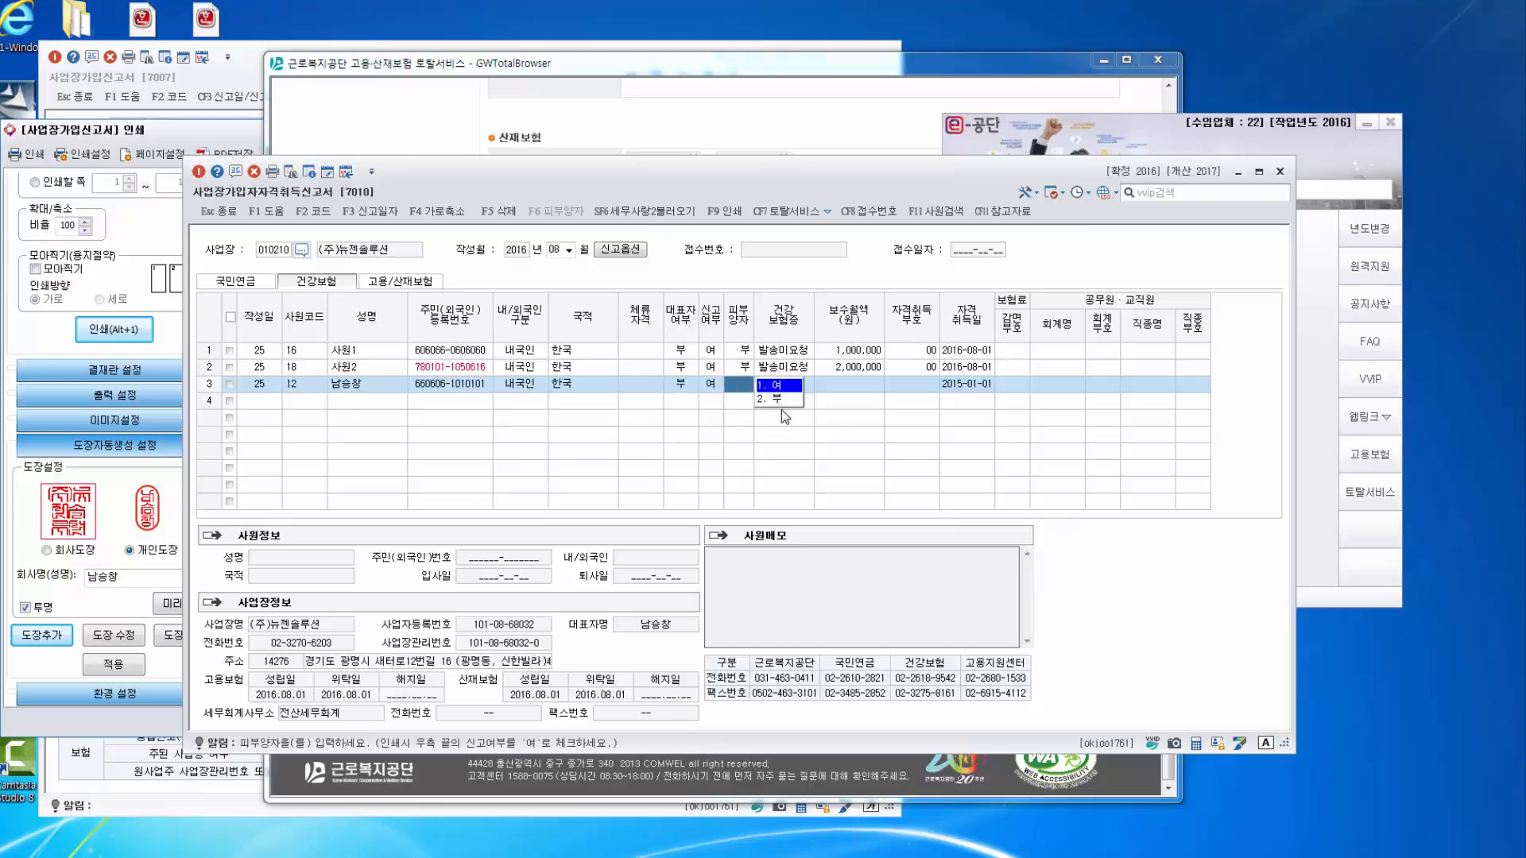
pyautogui.click(778, 398)
pyautogui.click(883, 386)
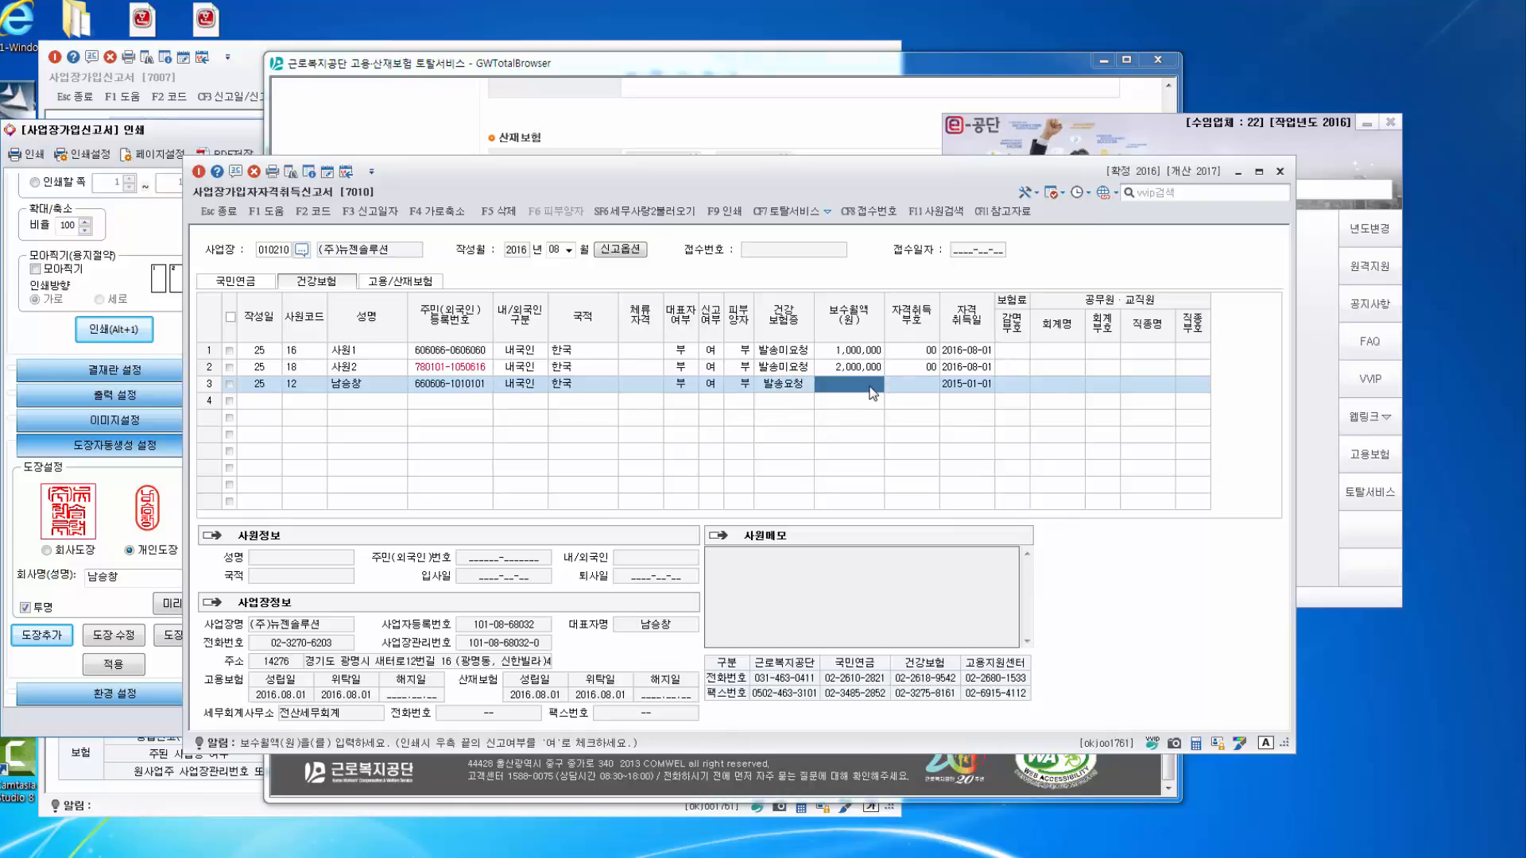
pyautogui.write('50')
pyautogui.press('Return')
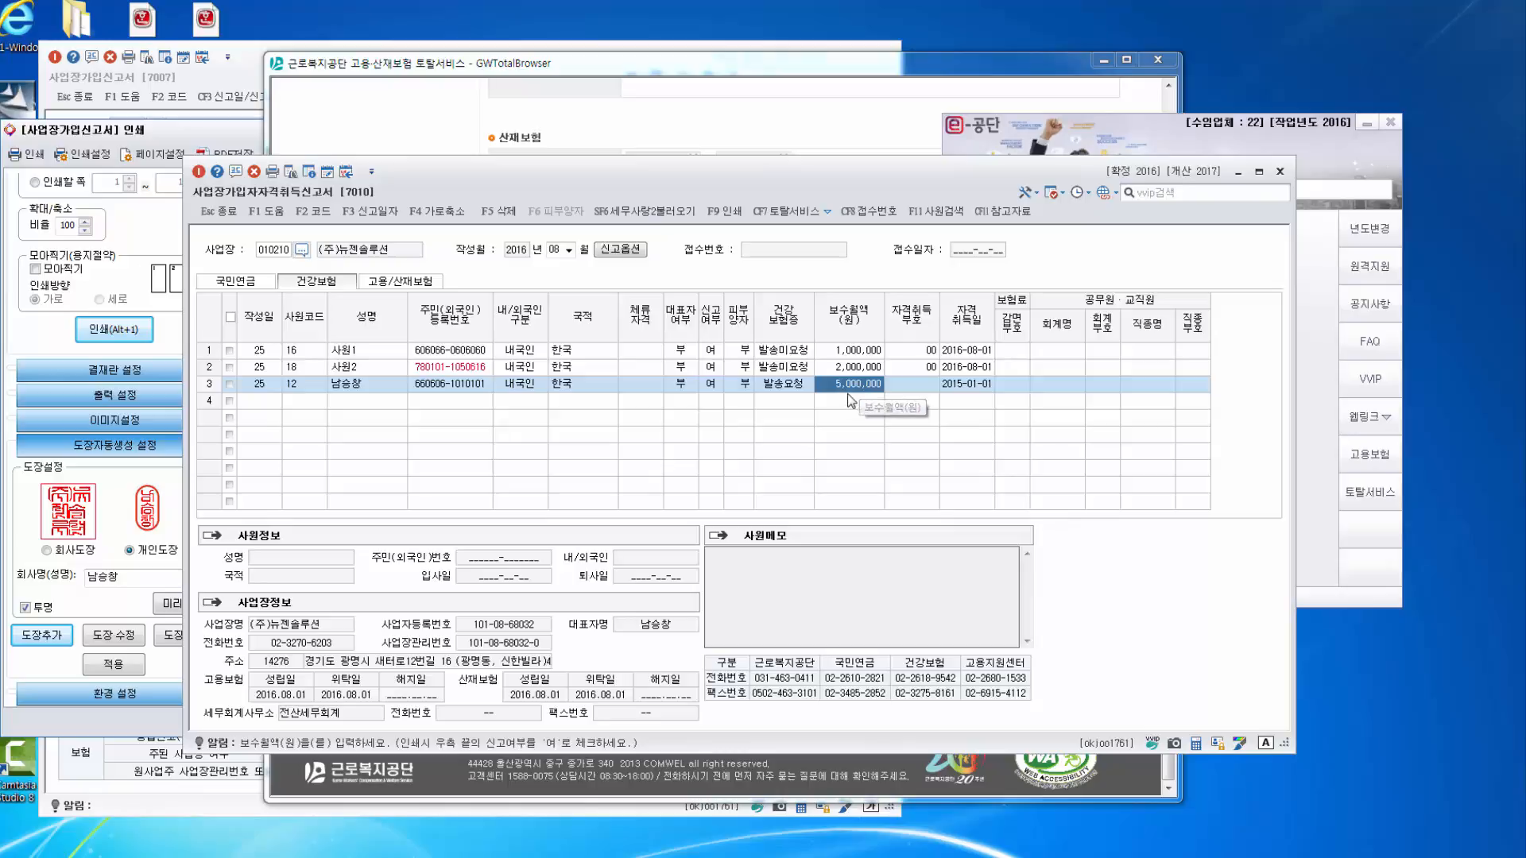
# Give row 3 acquisition code 00 and 국민연금 payment 희망, then print to preview with F9.
pyautogui.click(914, 393)
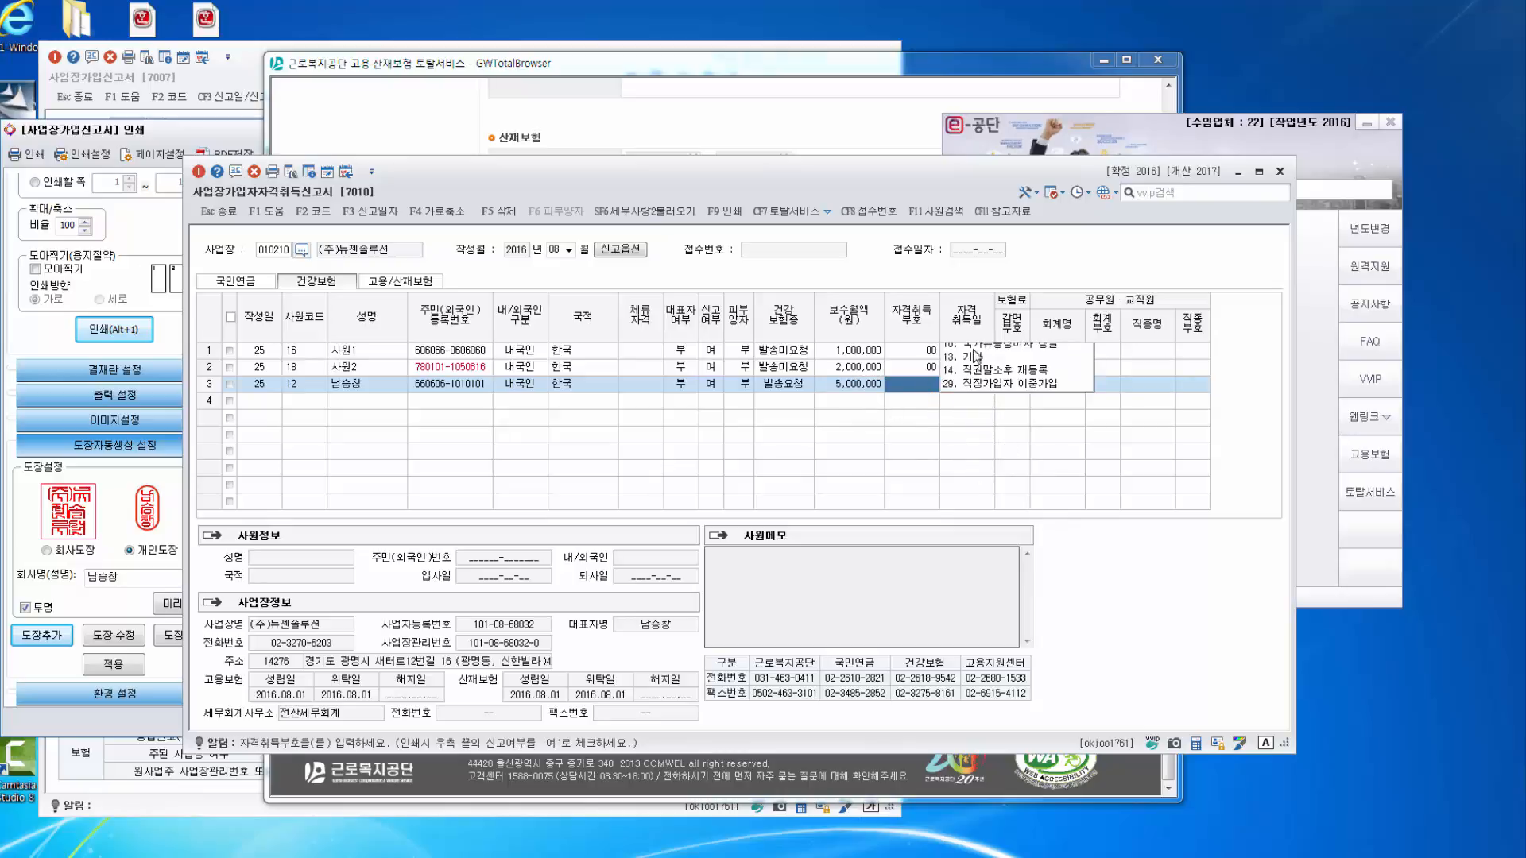
pyautogui.write('00')
pyautogui.press('Return')
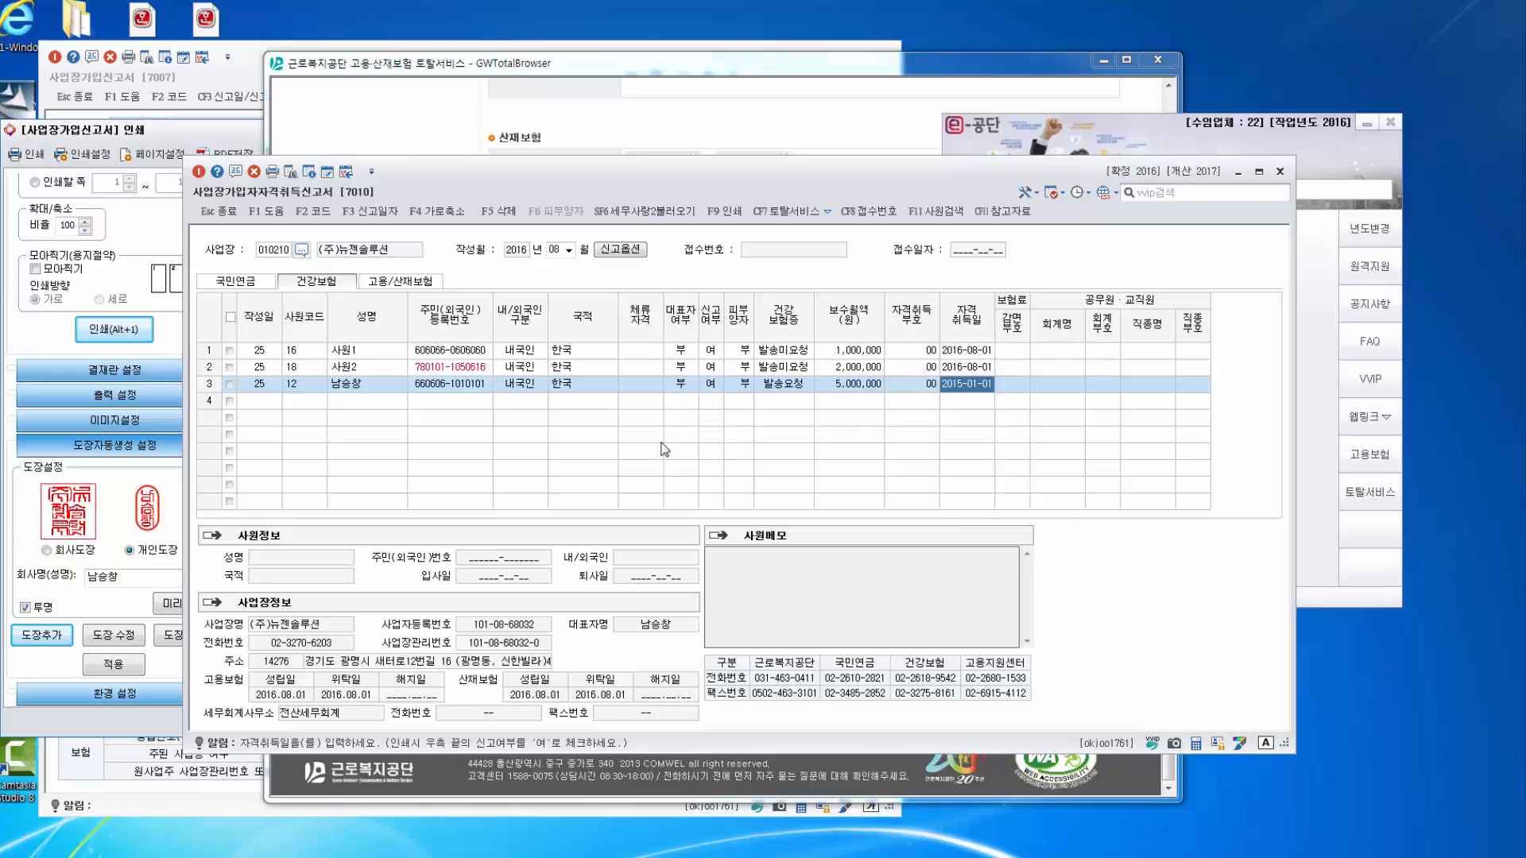
pyautogui.press('Return')
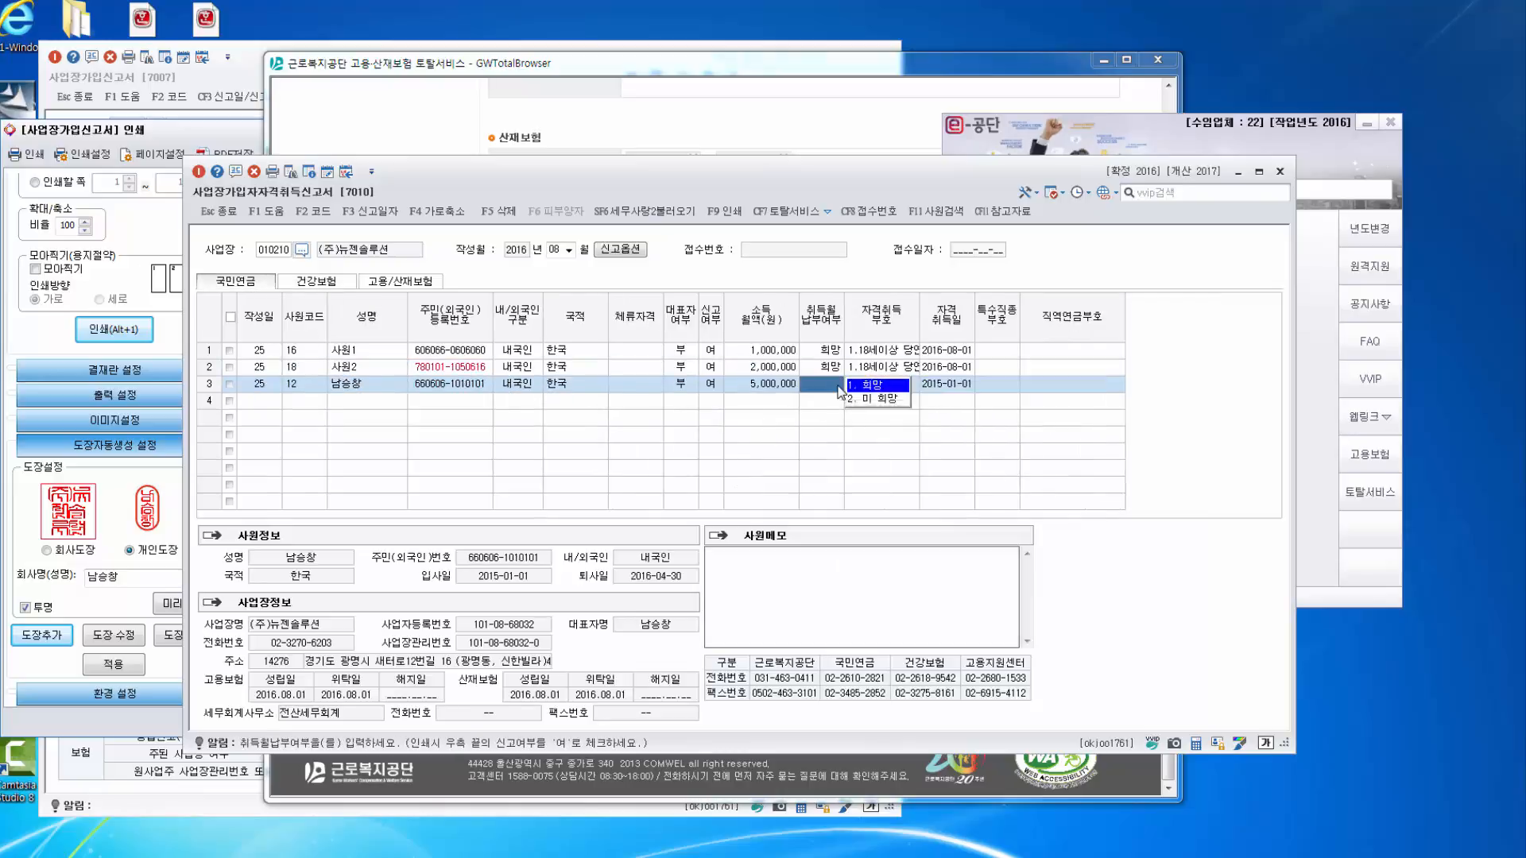
pyautogui.press('Return')
pyautogui.press('Return')
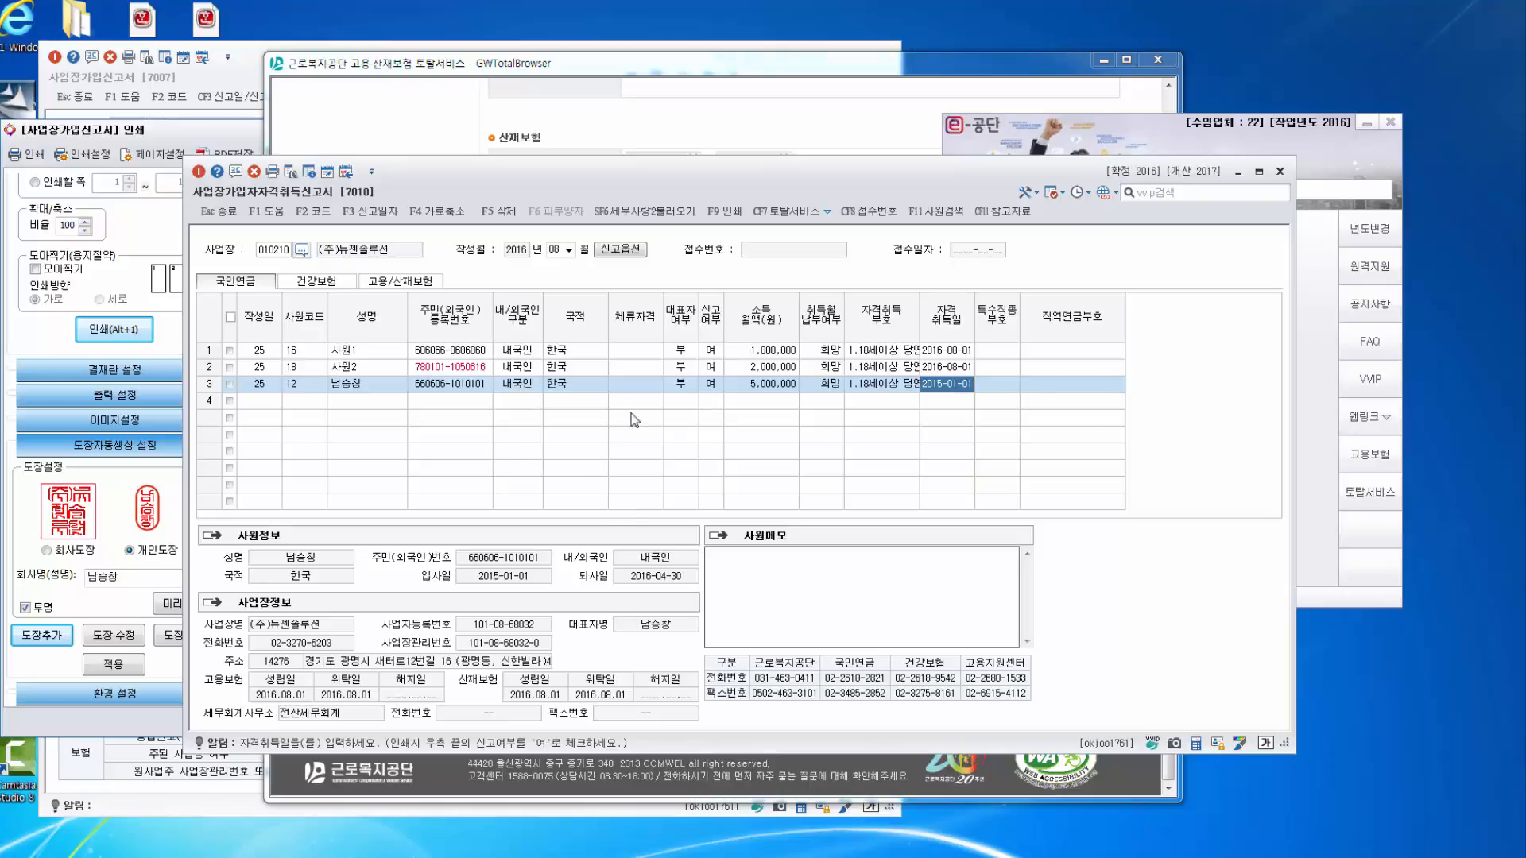
pyautogui.press('F9')
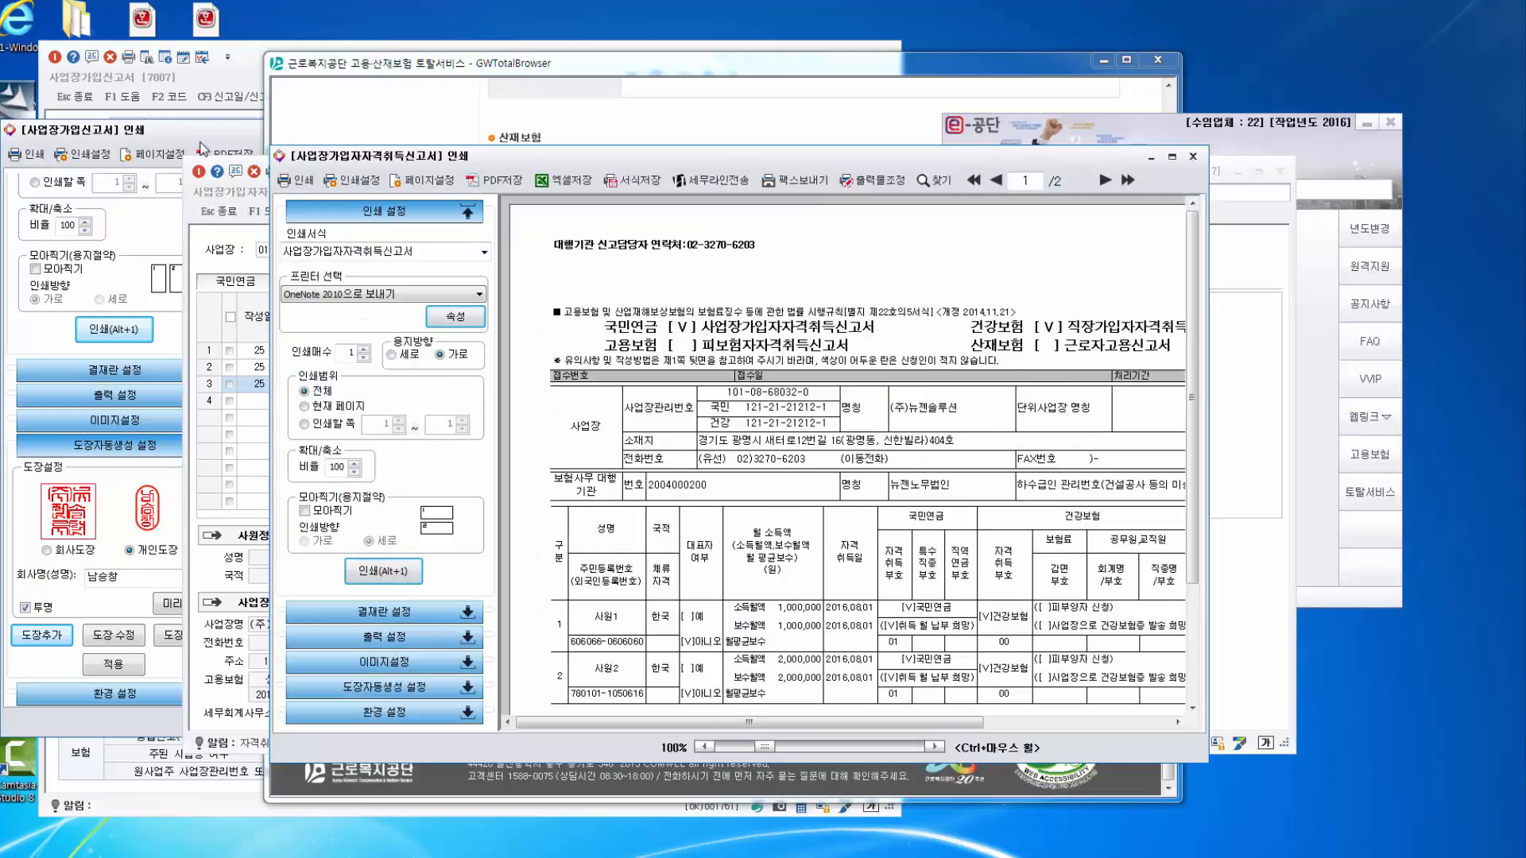
# Compare both preview windows, scroll across the acquisition report's columns, then close its preview.
pyautogui.click(227, 132)
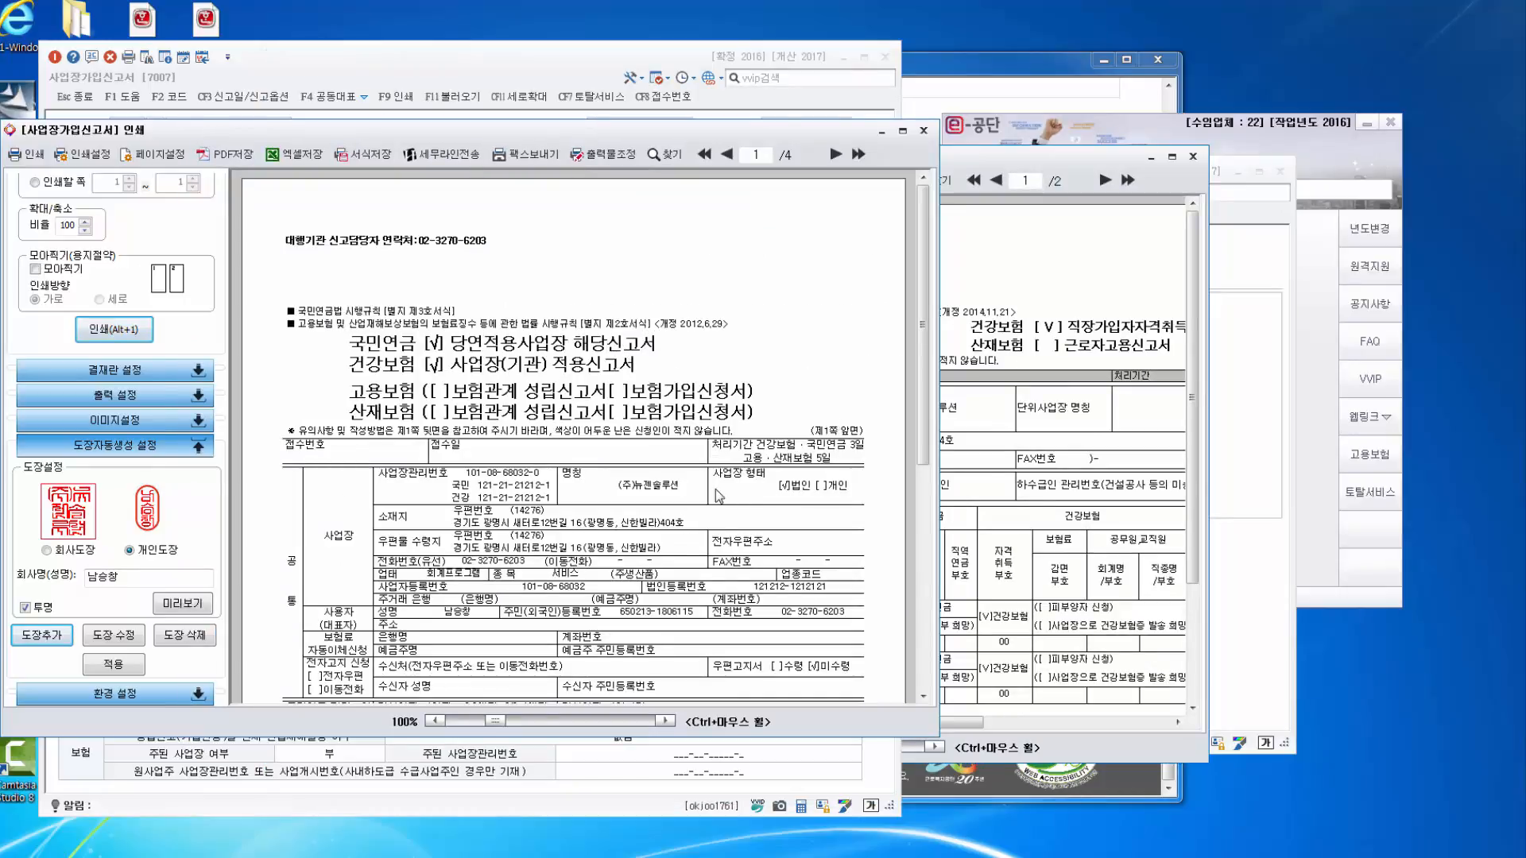
pyautogui.click(1105, 257)
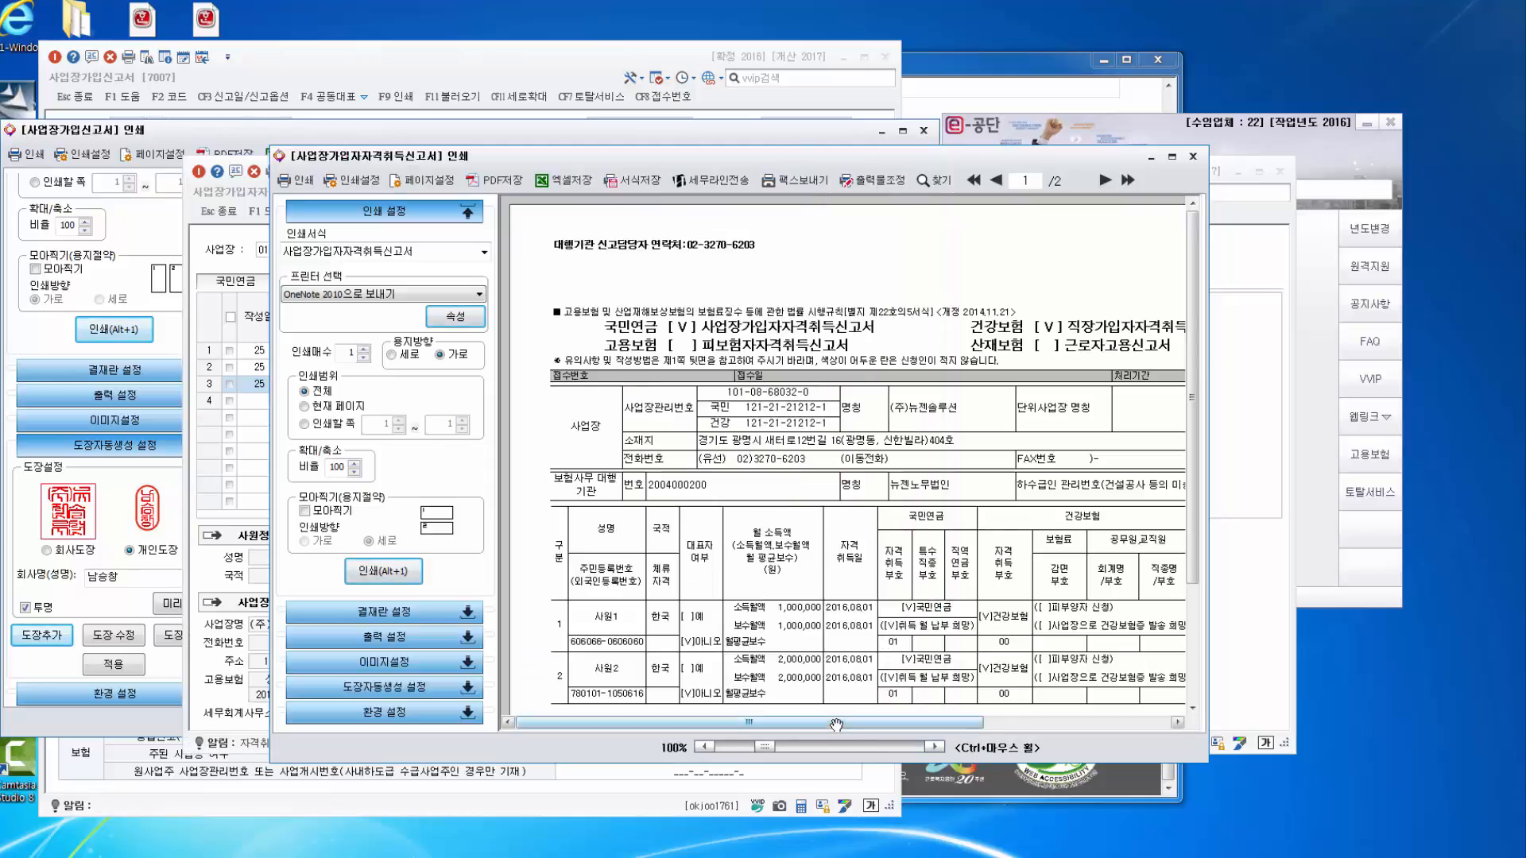
pyautogui.moveTo(839, 723); pyautogui.dragTo(1025, 722)
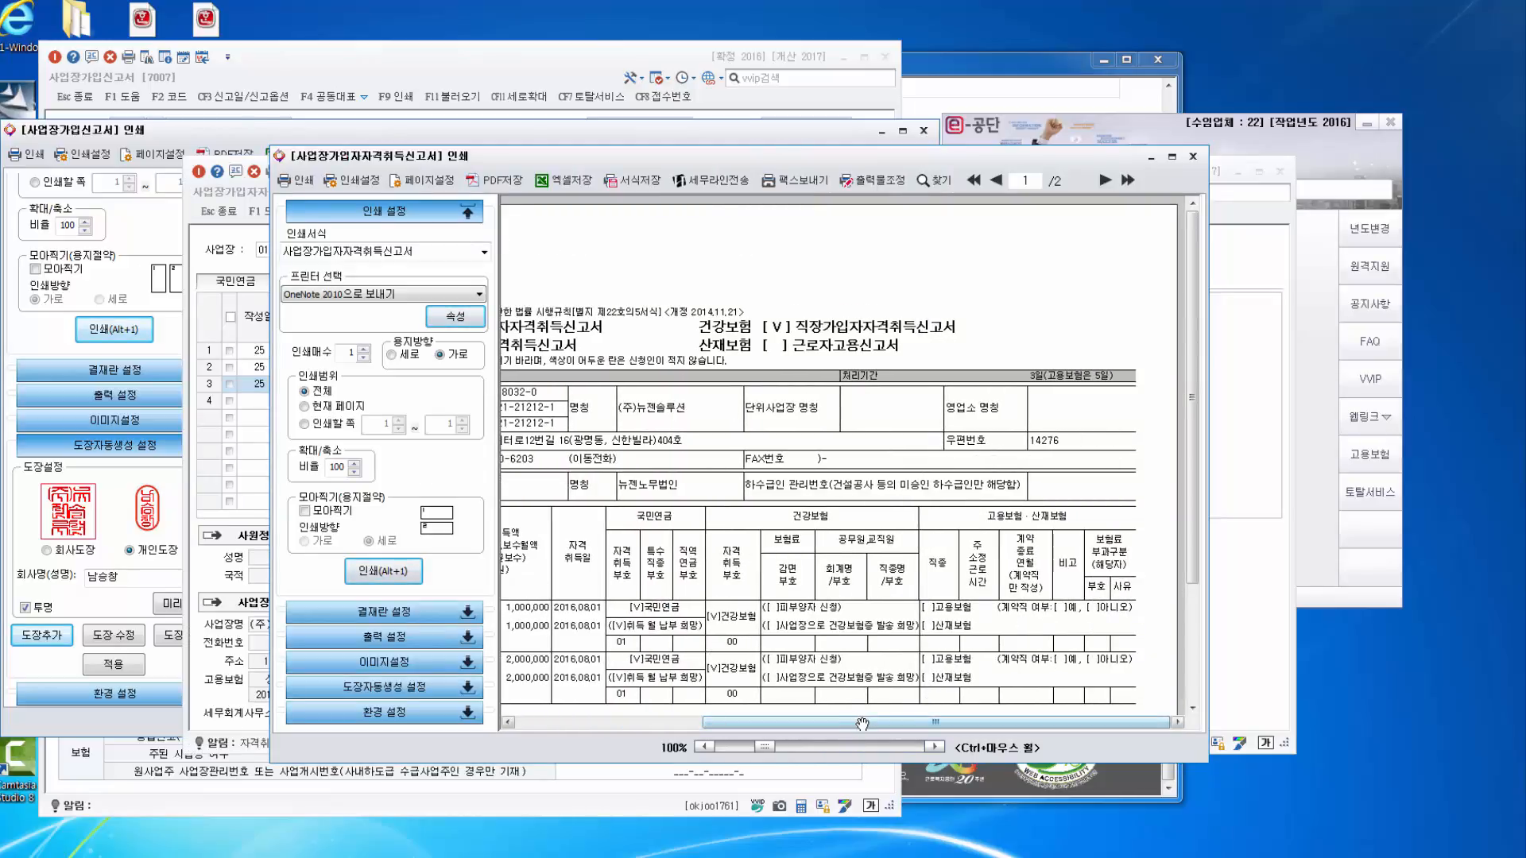
pyautogui.moveTo(860, 723); pyautogui.dragTo(750, 731)
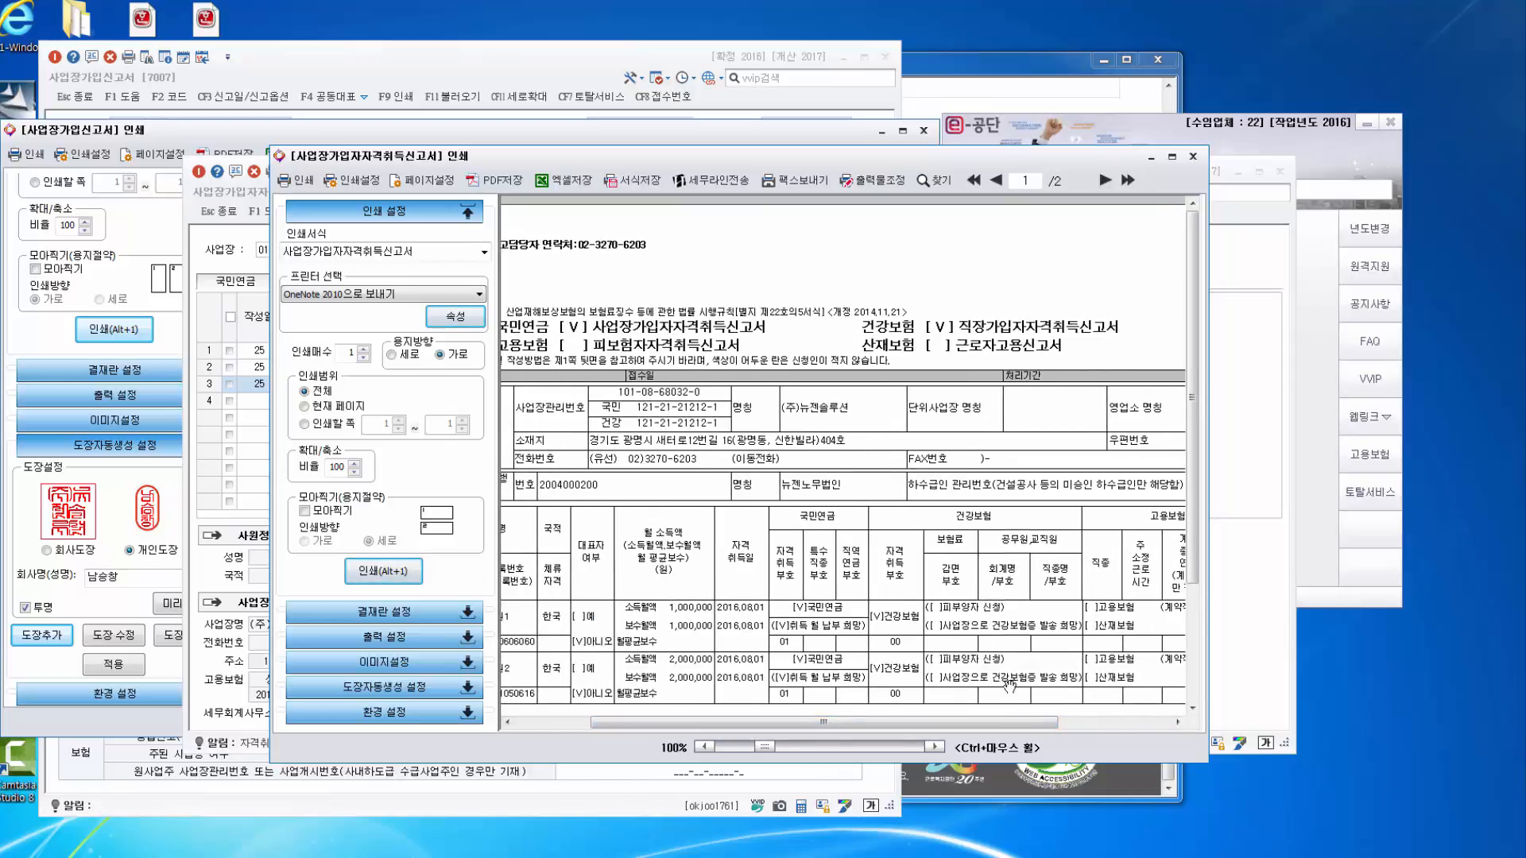
pyautogui.click(1193, 157)
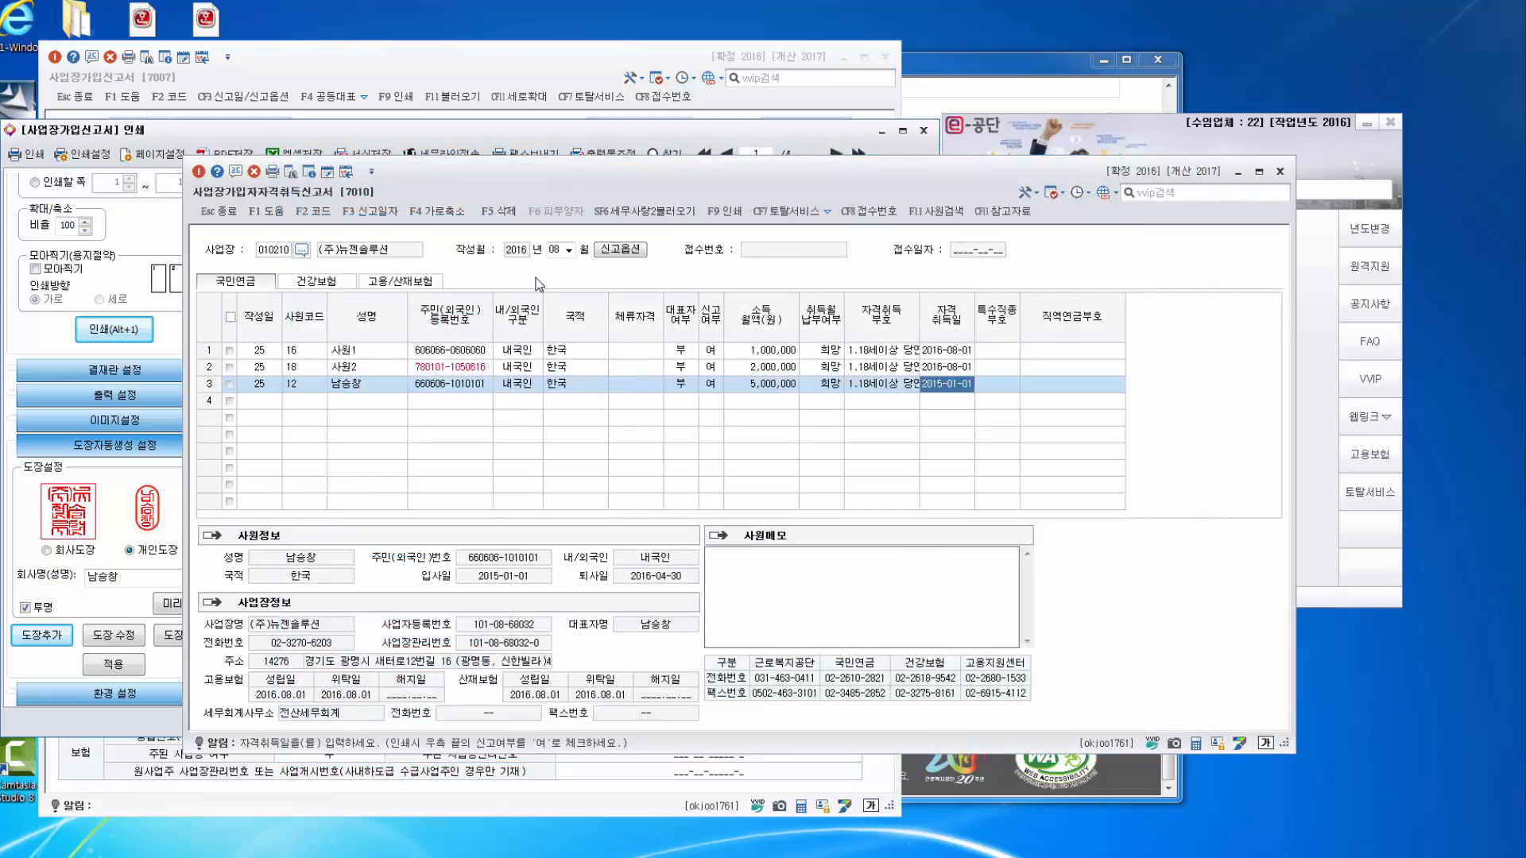
# Leave 신고옵션 unchanged and set row 3's 대표자여부 to 여 on the 건강보험 sheet.
pyautogui.click(638, 251)
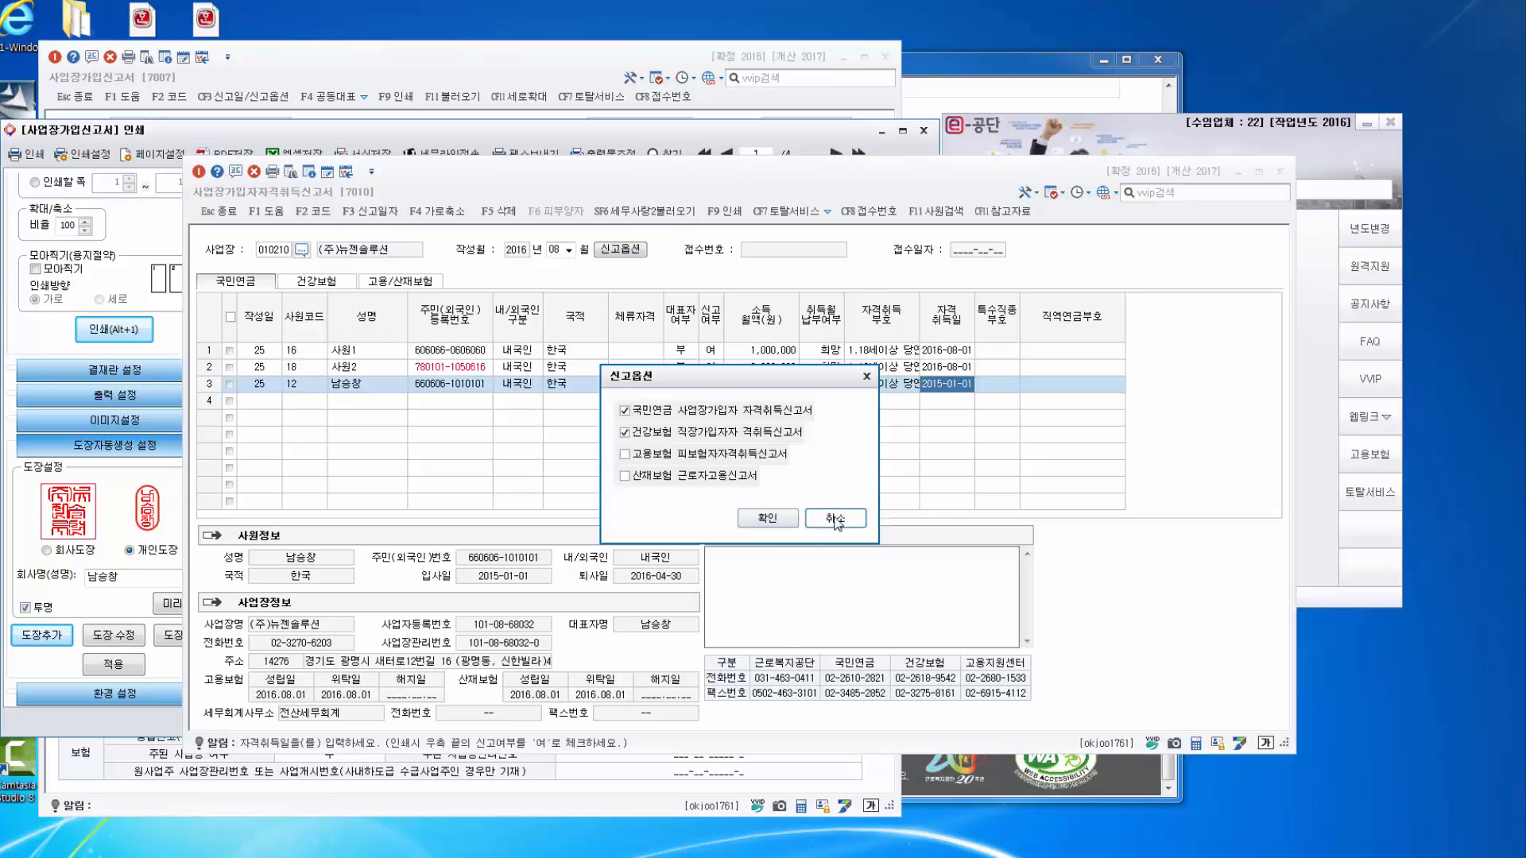
pyautogui.click(866, 376)
pyautogui.click(316, 282)
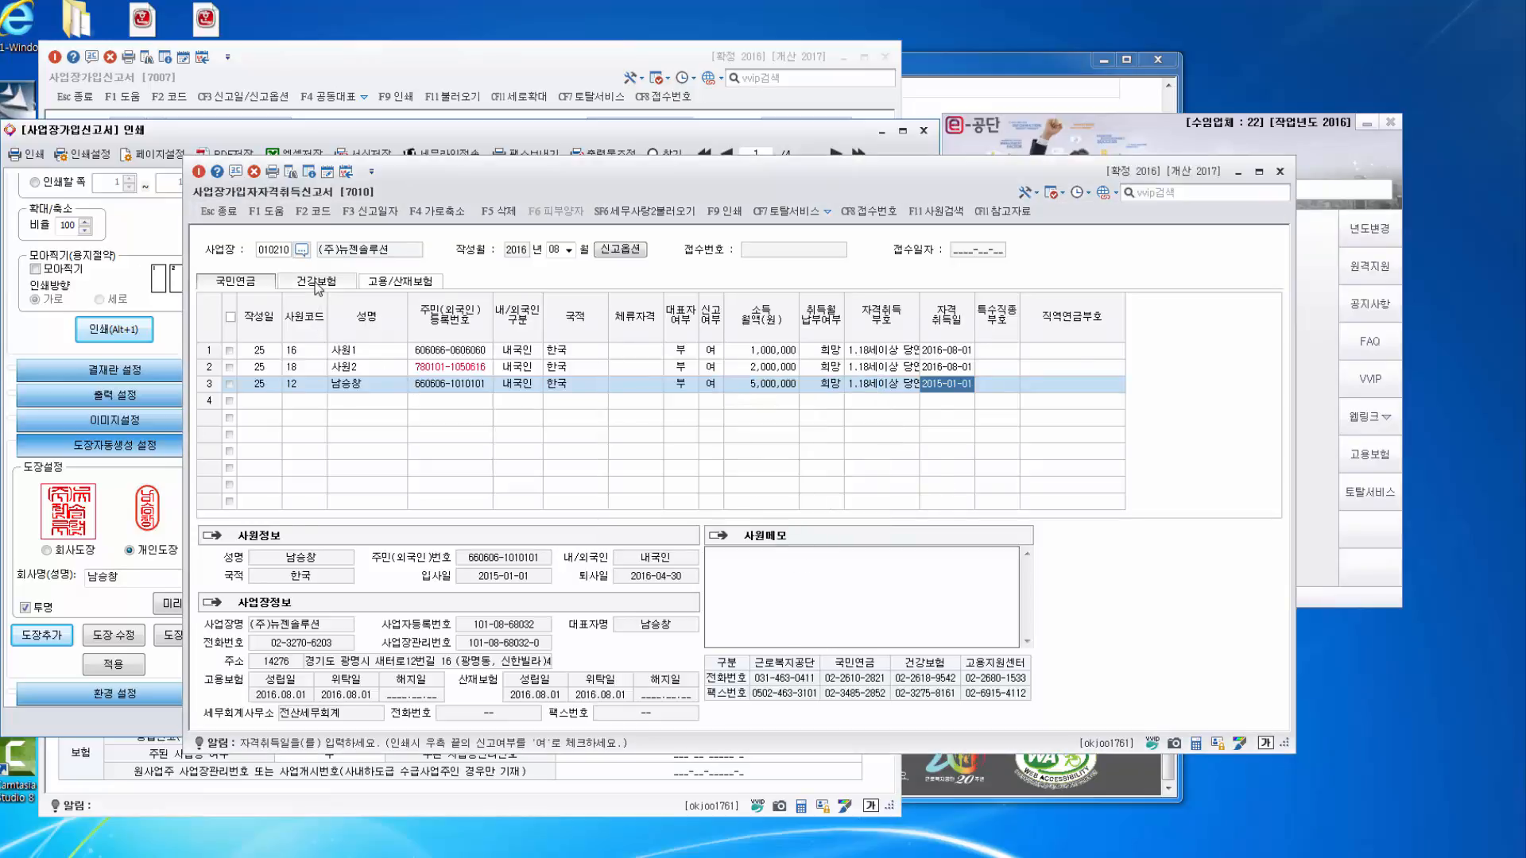
pyautogui.click(681, 383)
pyautogui.click(720, 384)
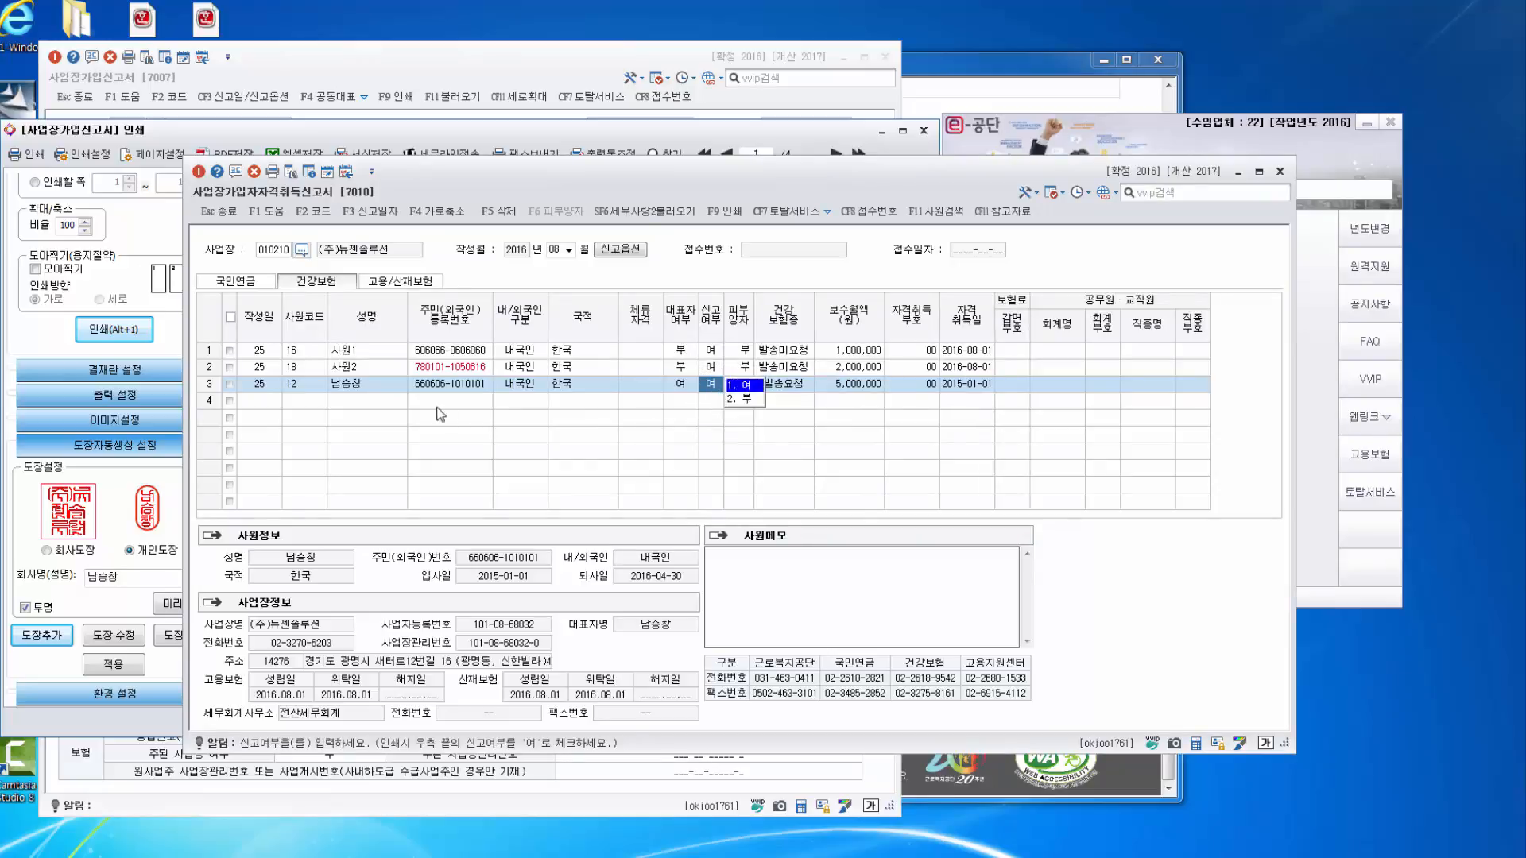
pyautogui.click(347, 385)
# Verify each employee's representative flag and print the acquisition report to preview.
pyautogui.click(682, 385)
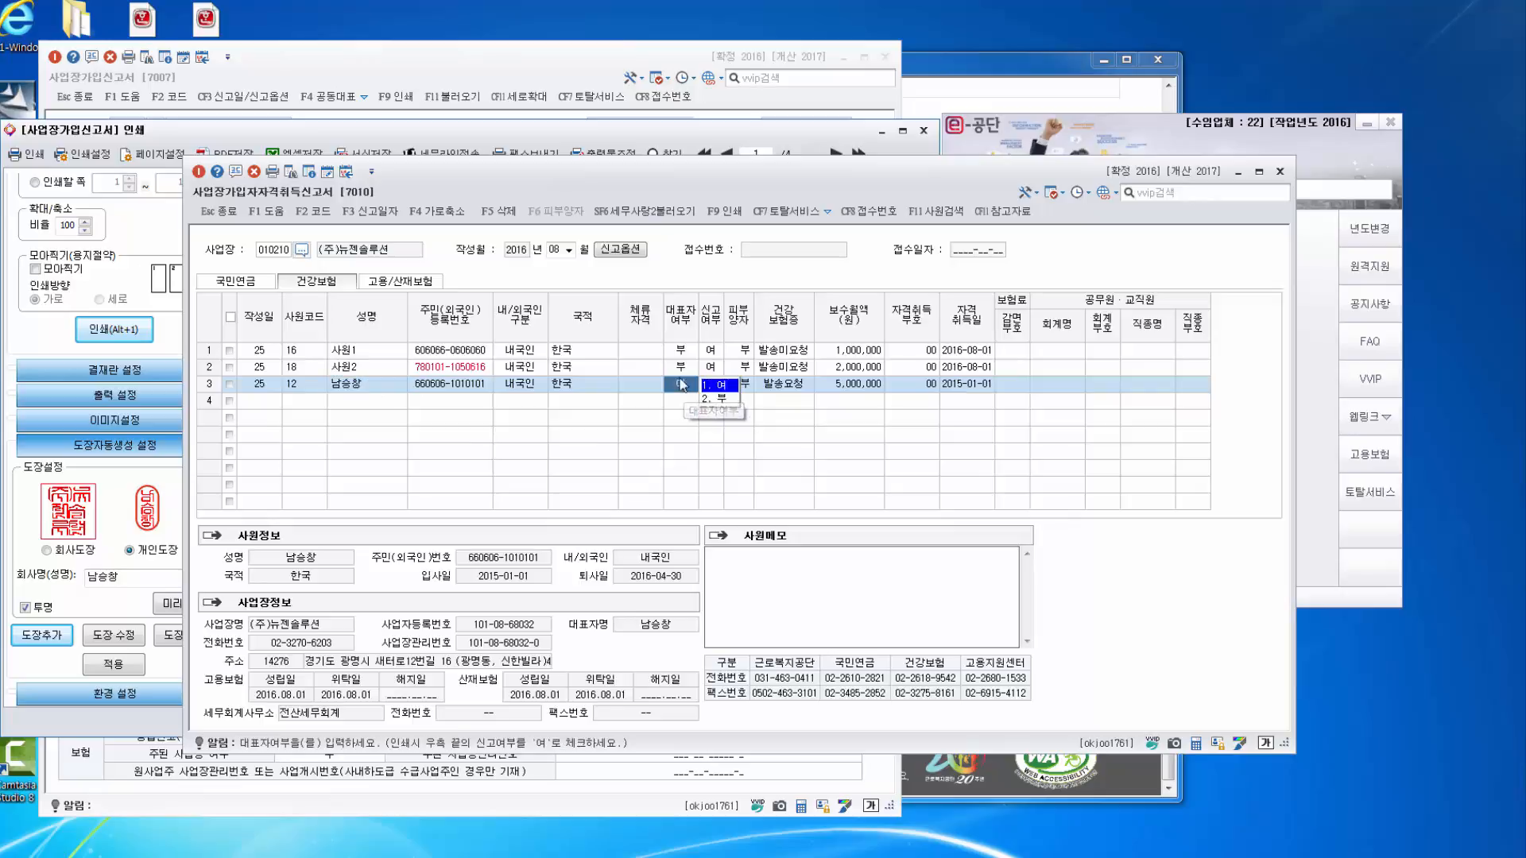
pyautogui.click(680, 366)
pyautogui.click(680, 351)
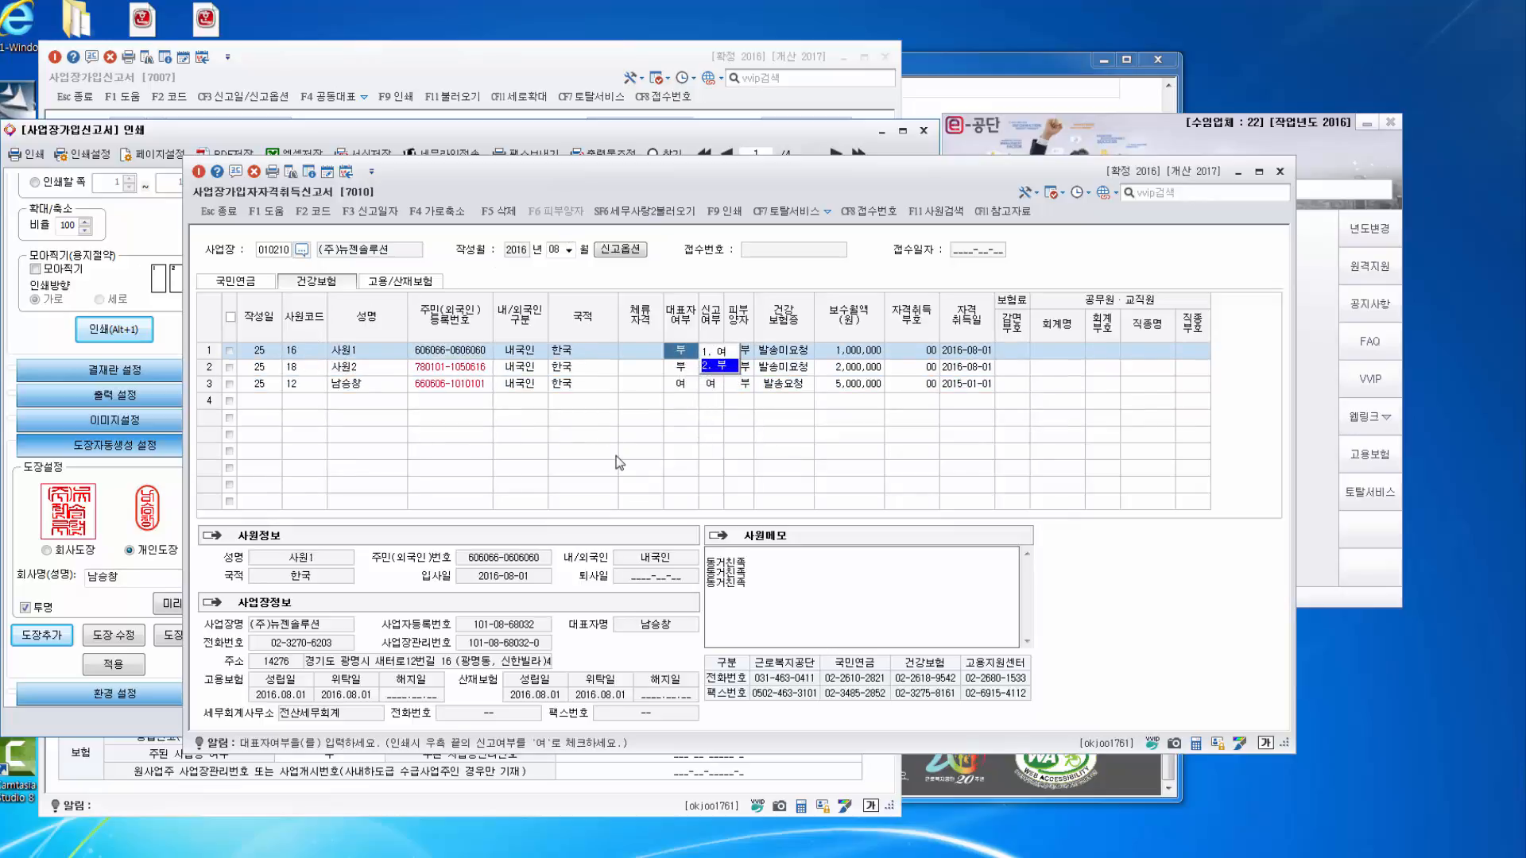
pyautogui.click(725, 211)
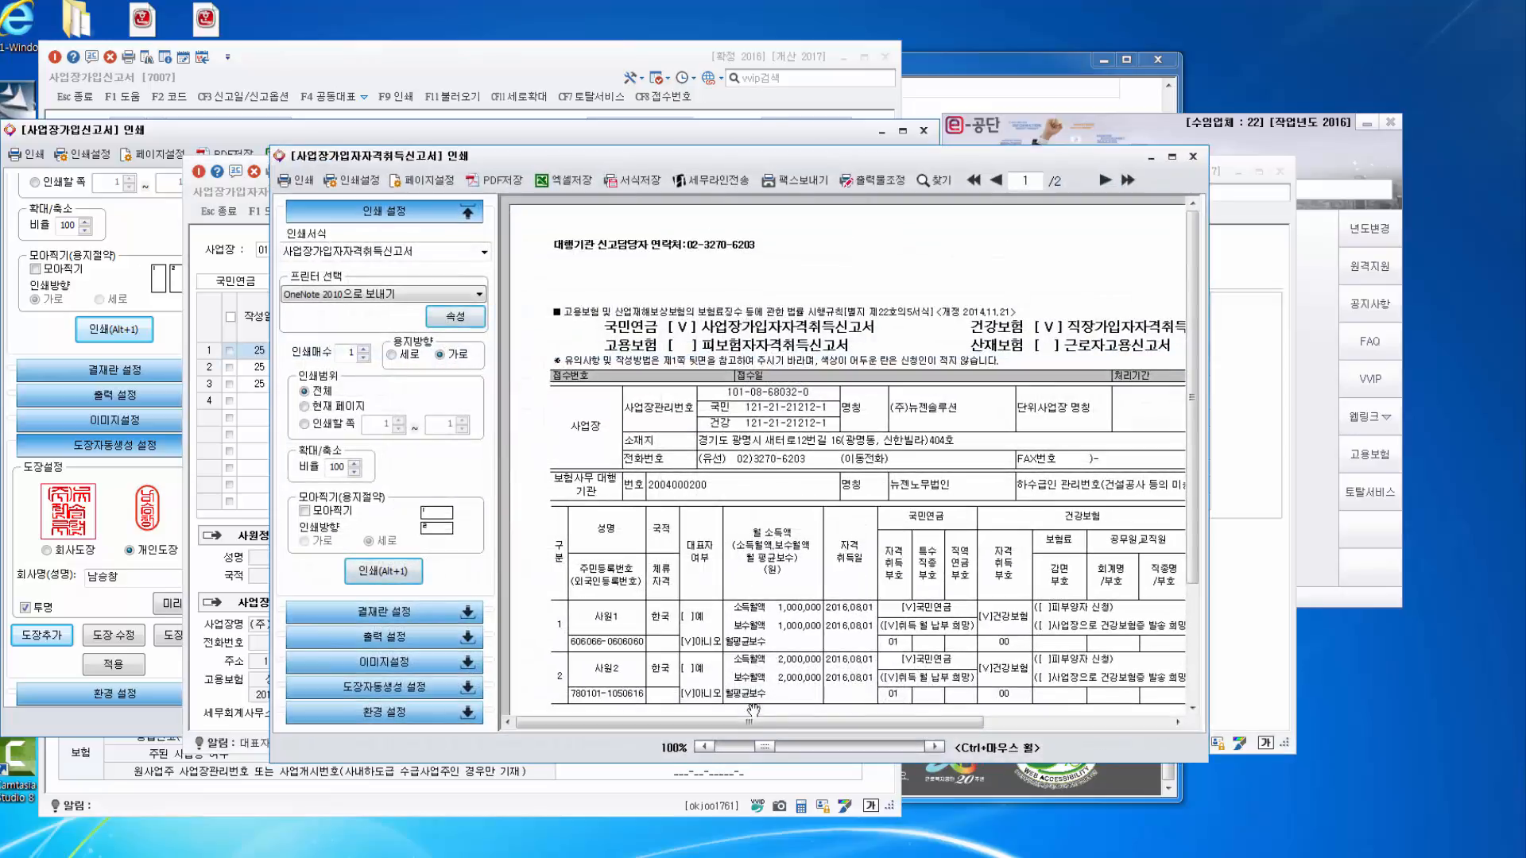
# Pan the acquisition report preview horizontally and switch between the two preview windows.
pyautogui.moveTo(768, 723); pyautogui.dragTo(812, 725)
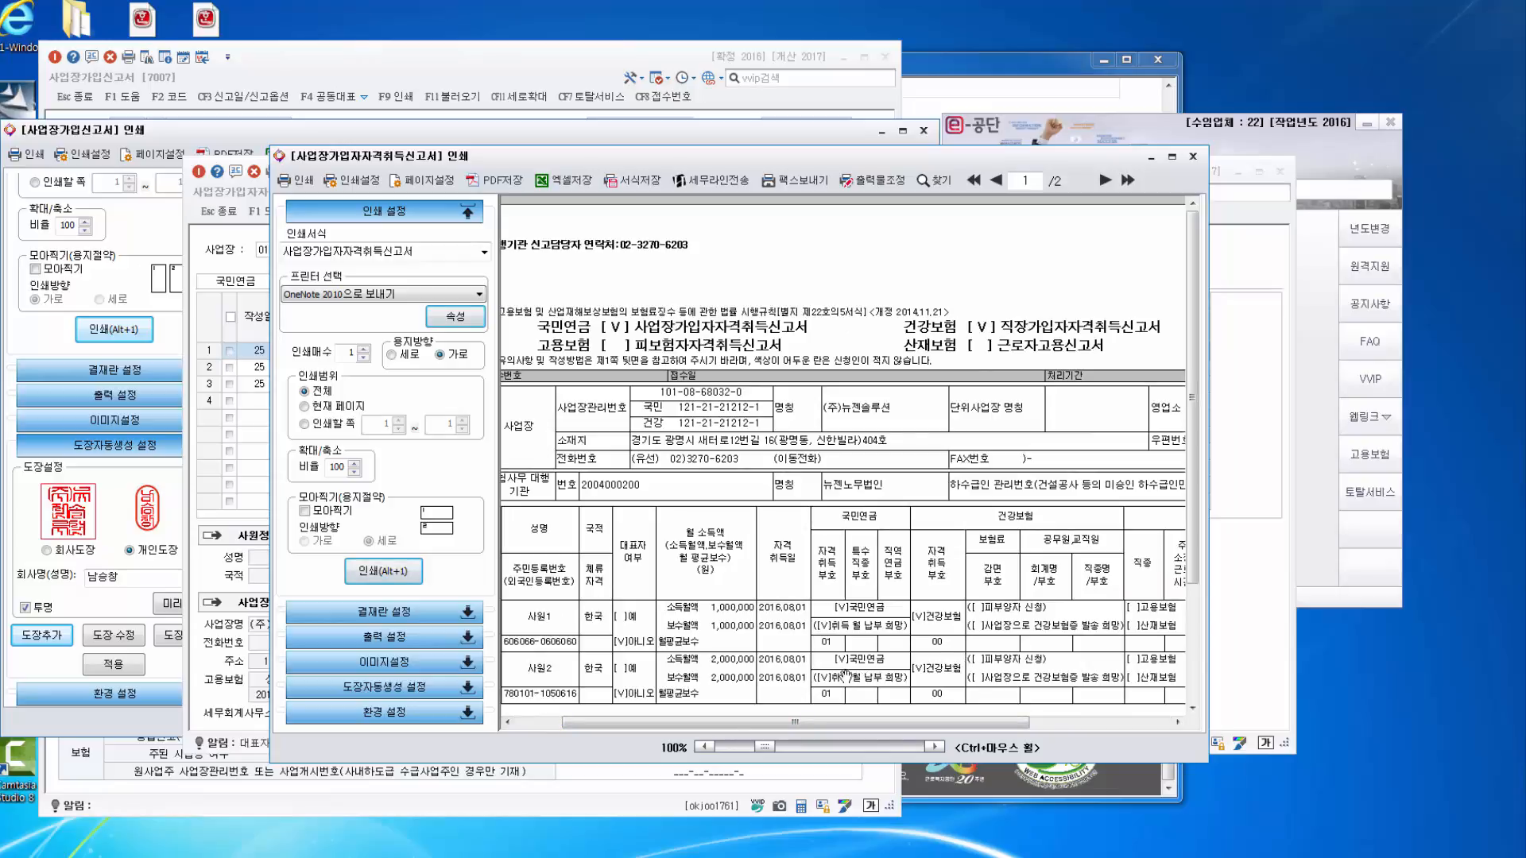
pyautogui.moveTo(887, 725); pyautogui.dragTo(1027, 725)
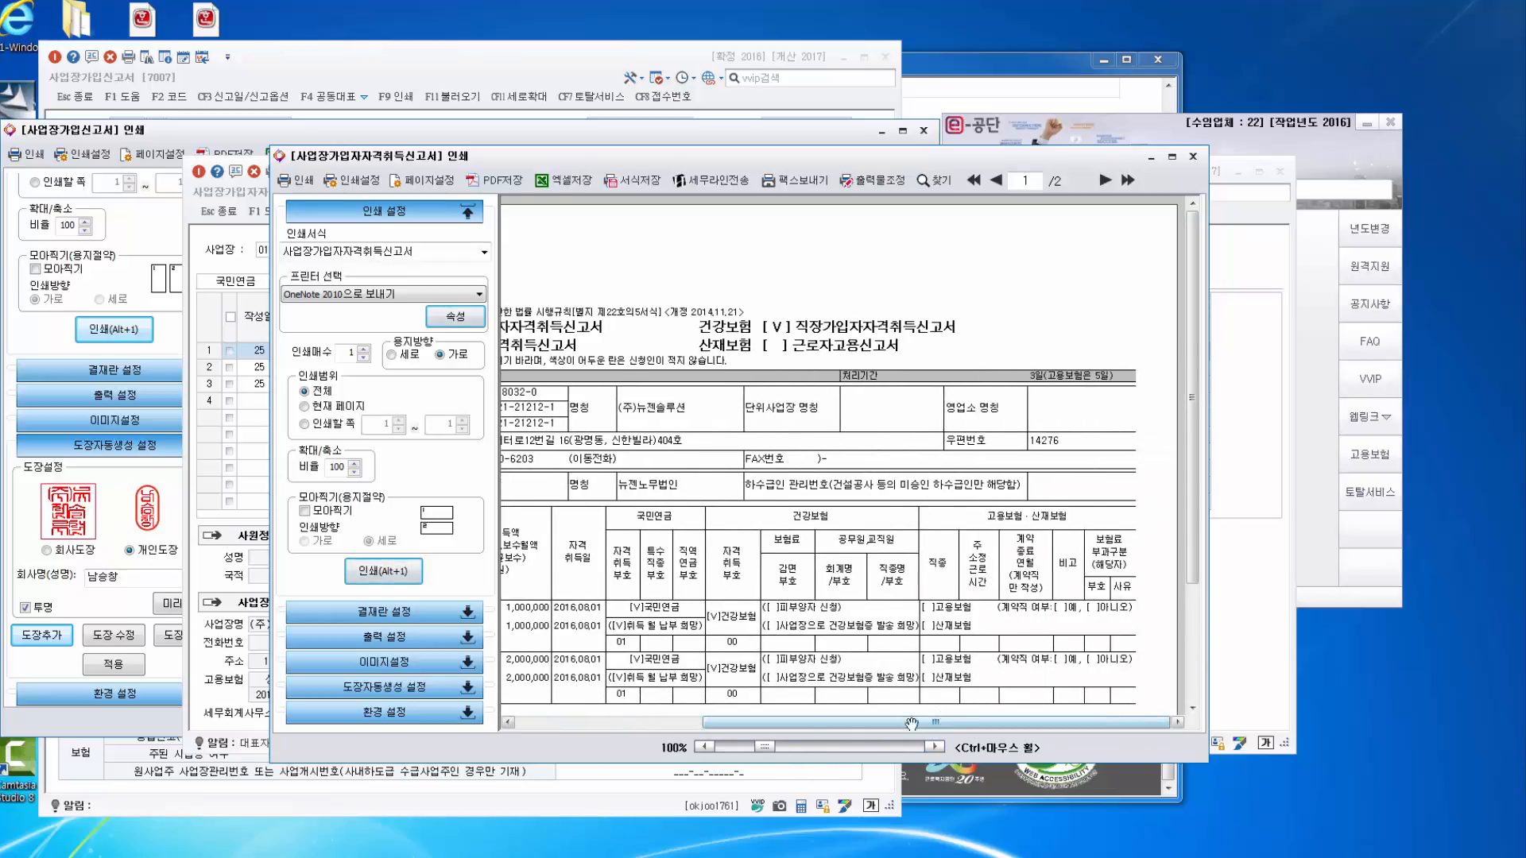
pyautogui.moveTo(911, 724); pyautogui.dragTo(775, 725)
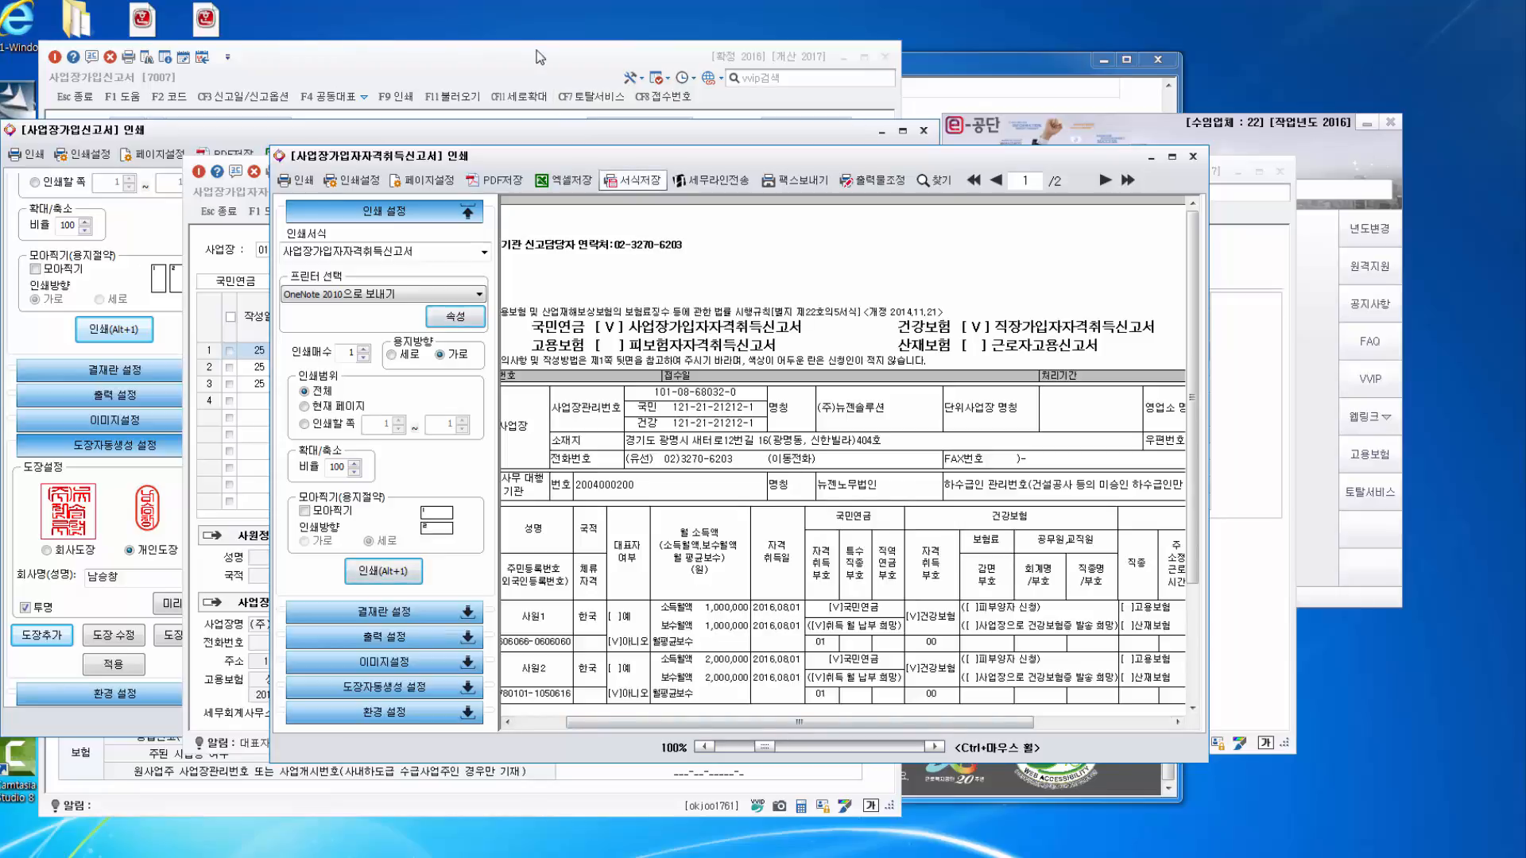
pyautogui.click(267, 175)
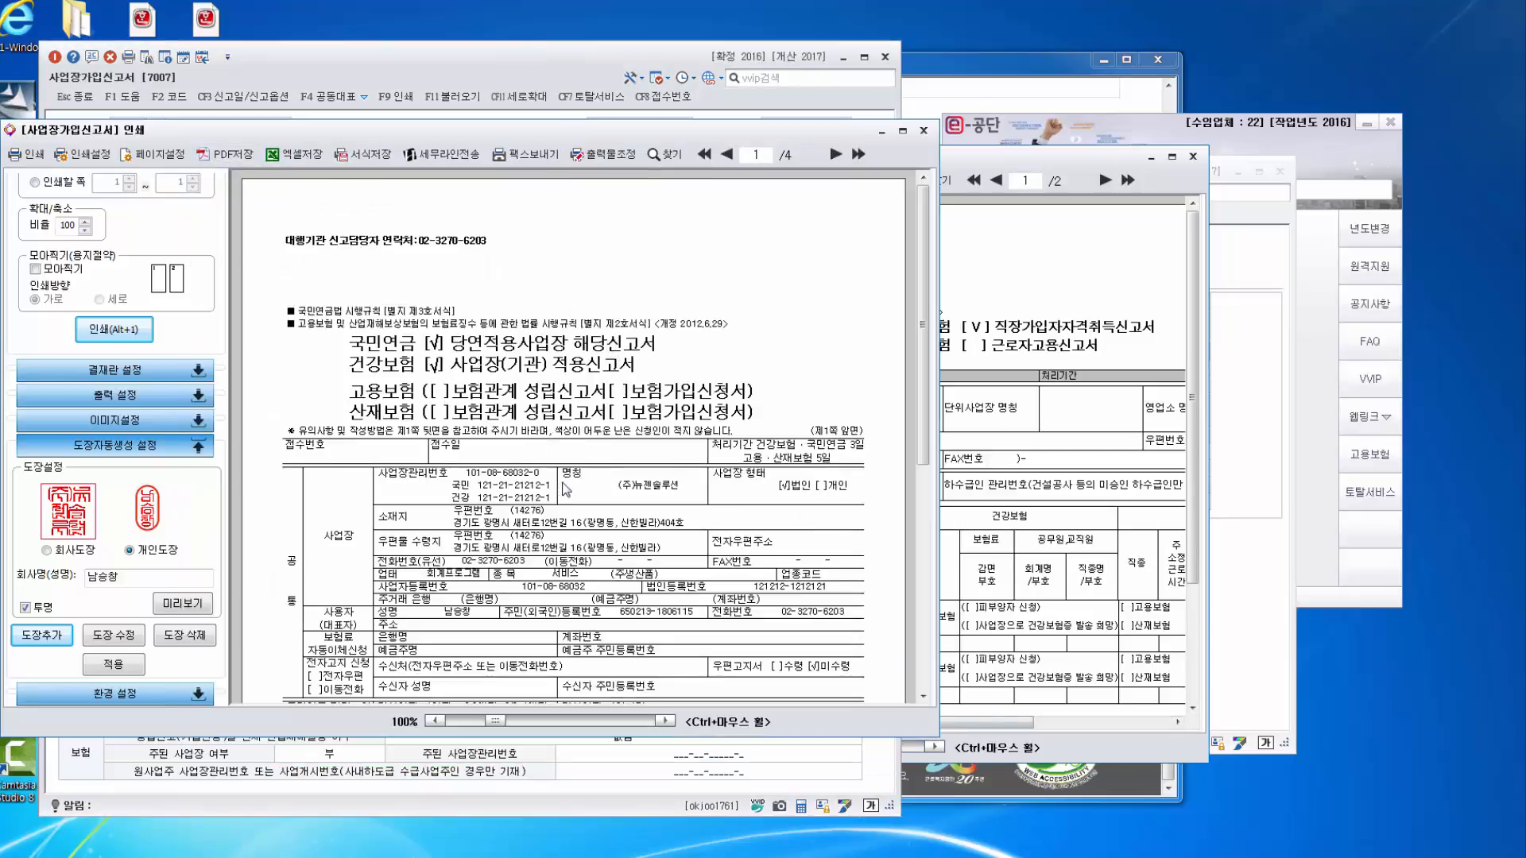
pyautogui.click(1030, 249)
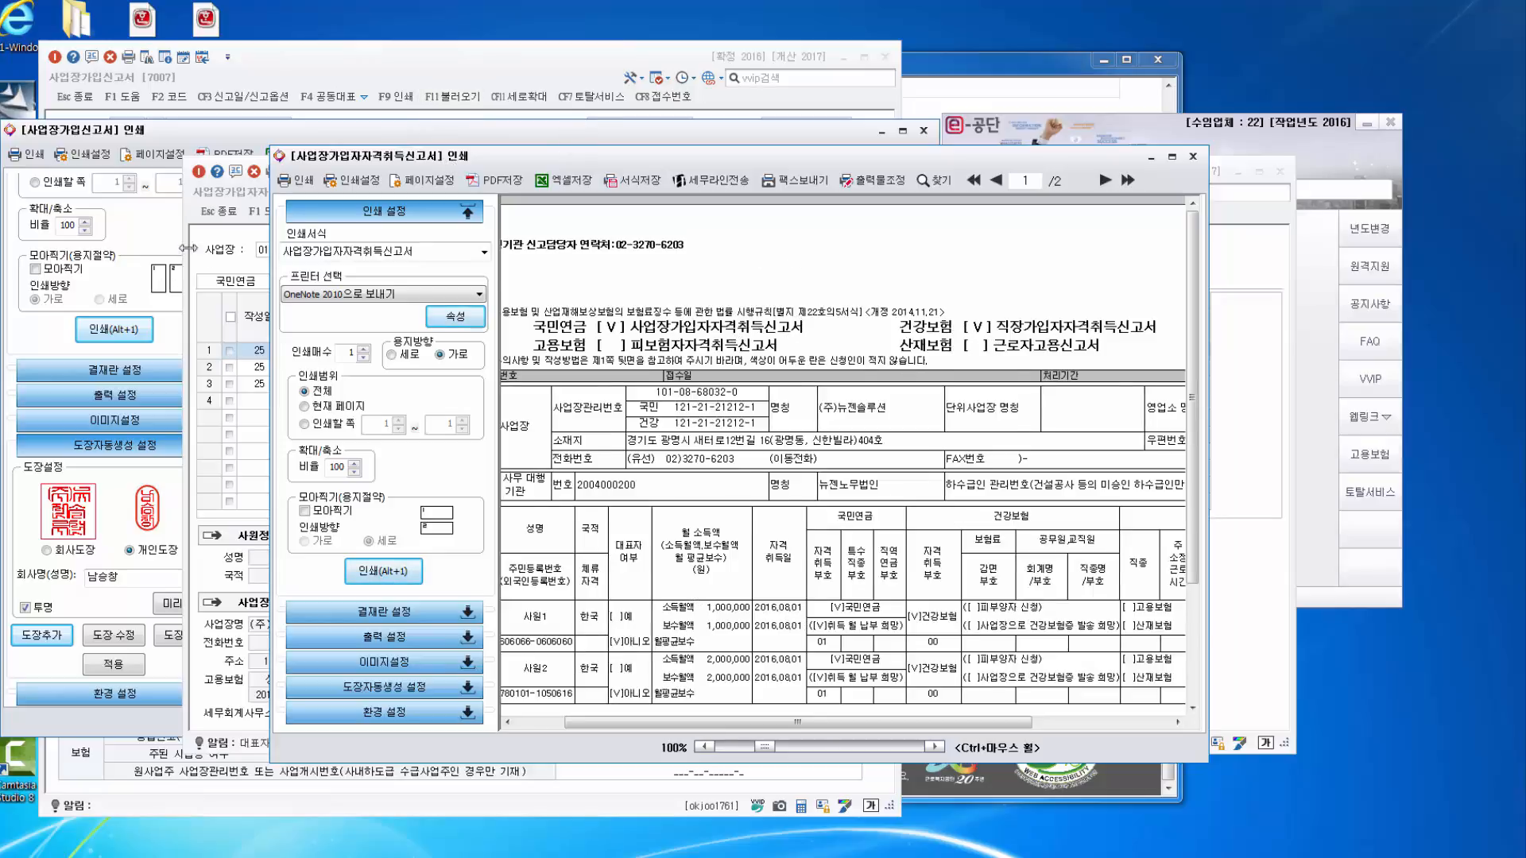
# Scroll the acquisition report to page 2 of 2 and expand 도장자동생성 설정.
pyautogui.click(231, 213)
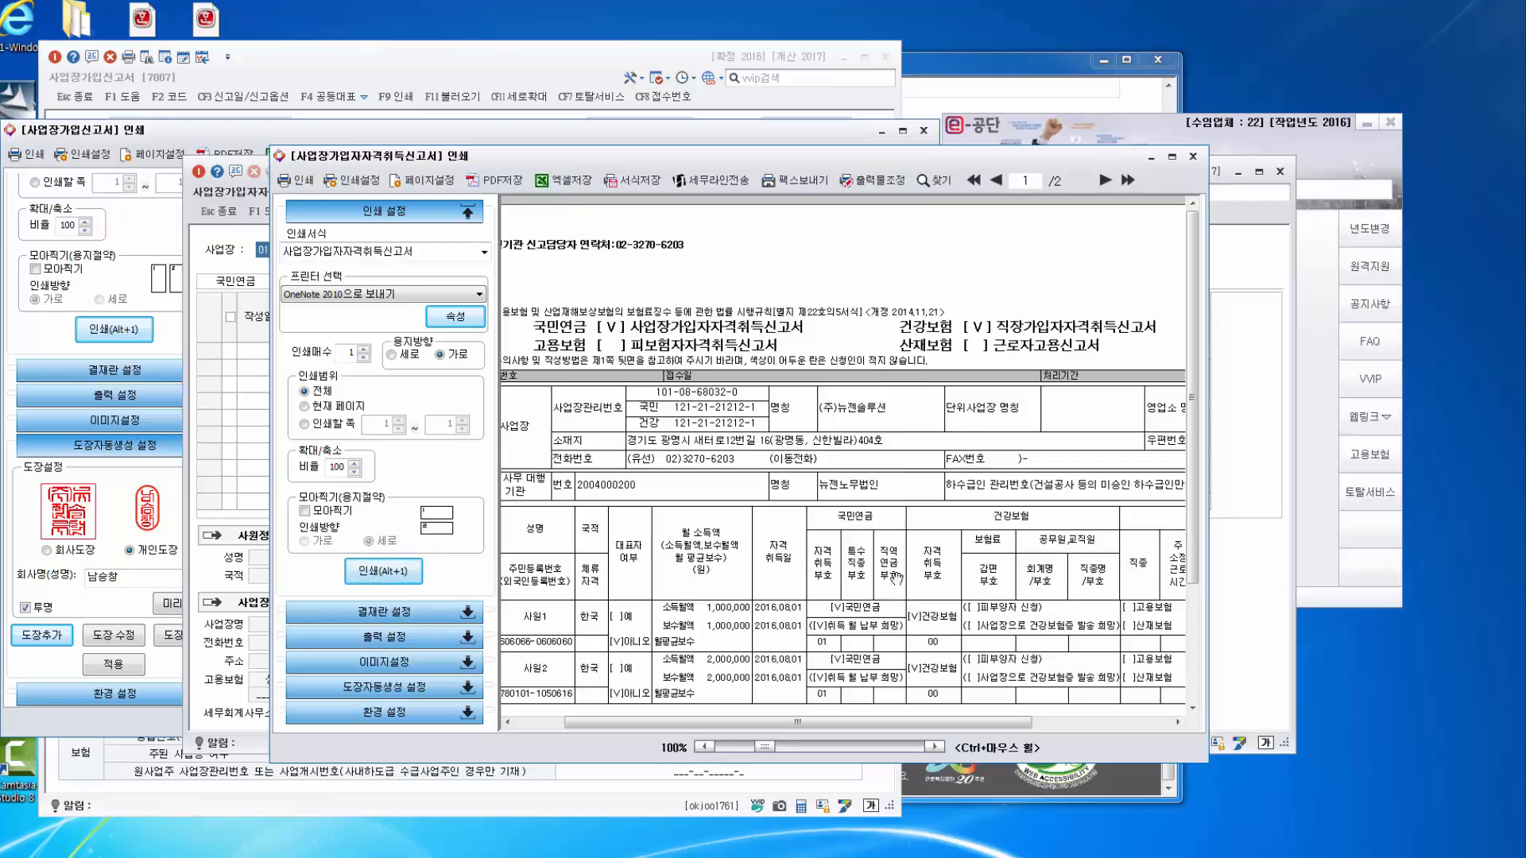
pyautogui.moveTo(928, 724); pyautogui.dragTo(1037, 719)
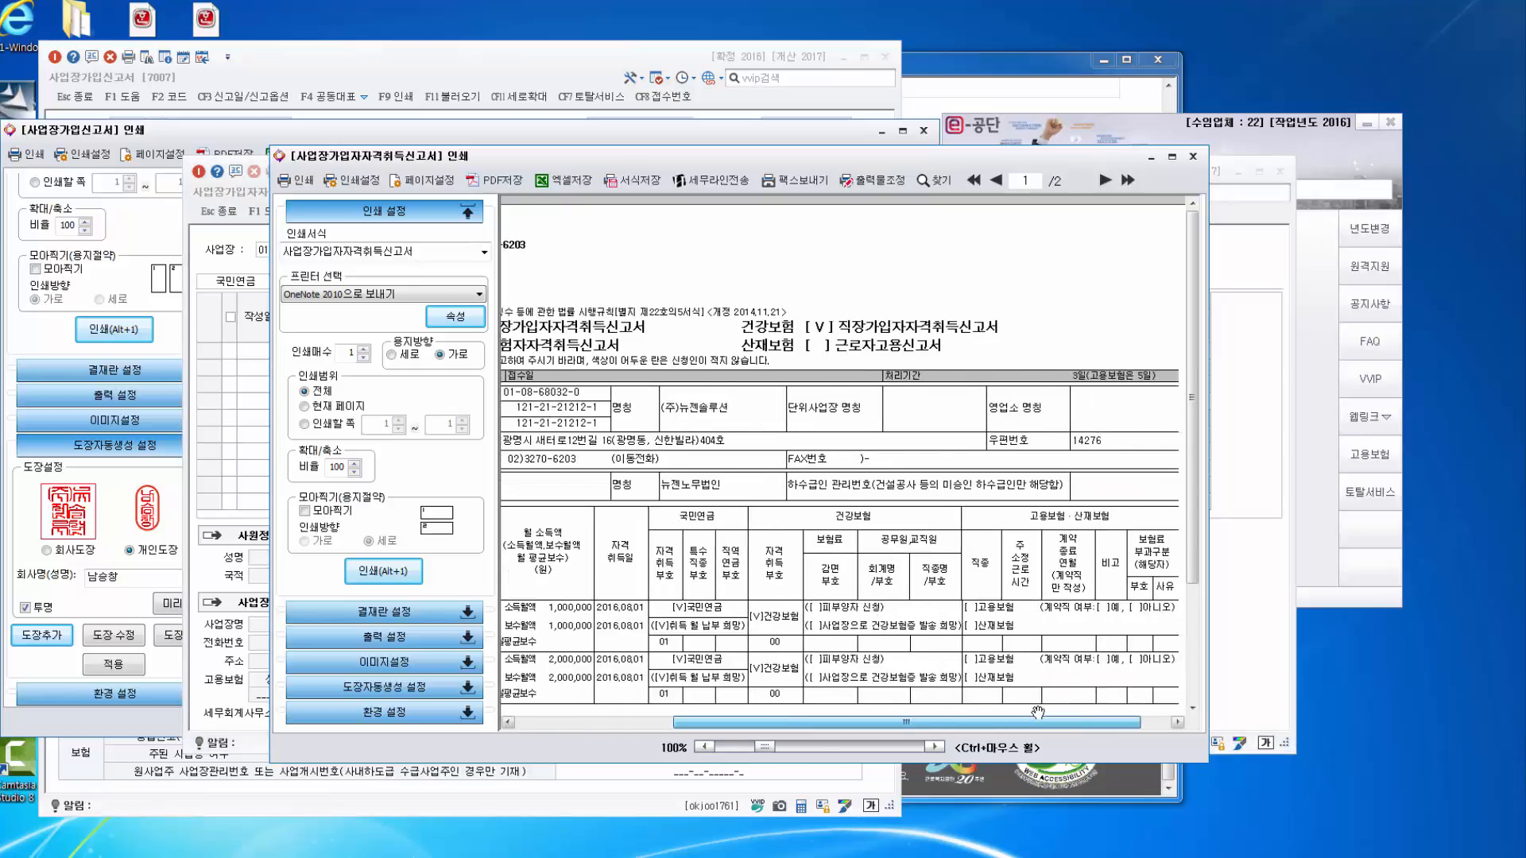
pyautogui.scroll(-10, 976, 274)
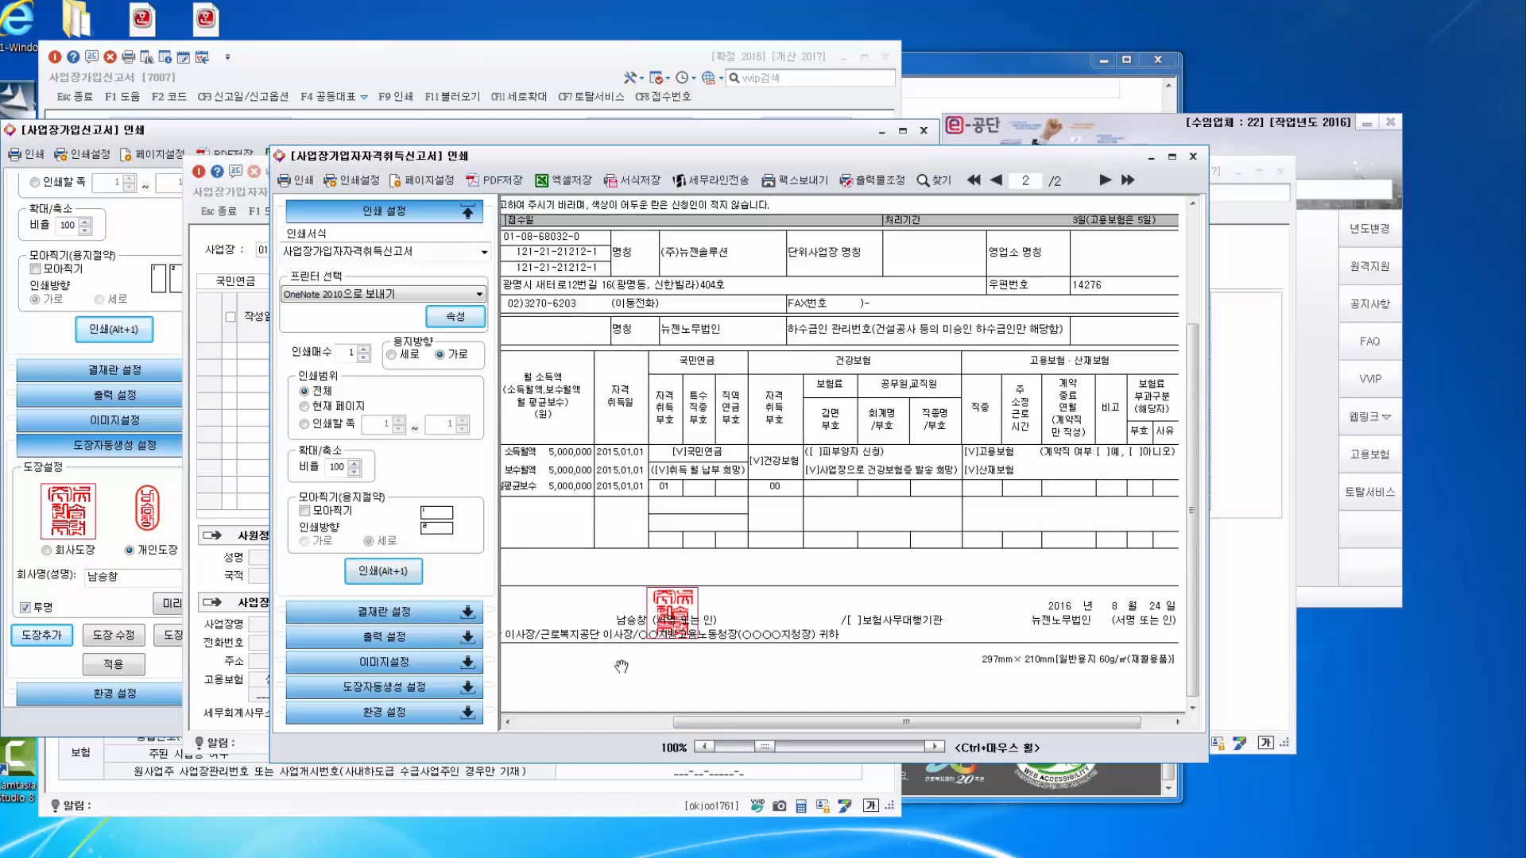
pyautogui.click(424, 688)
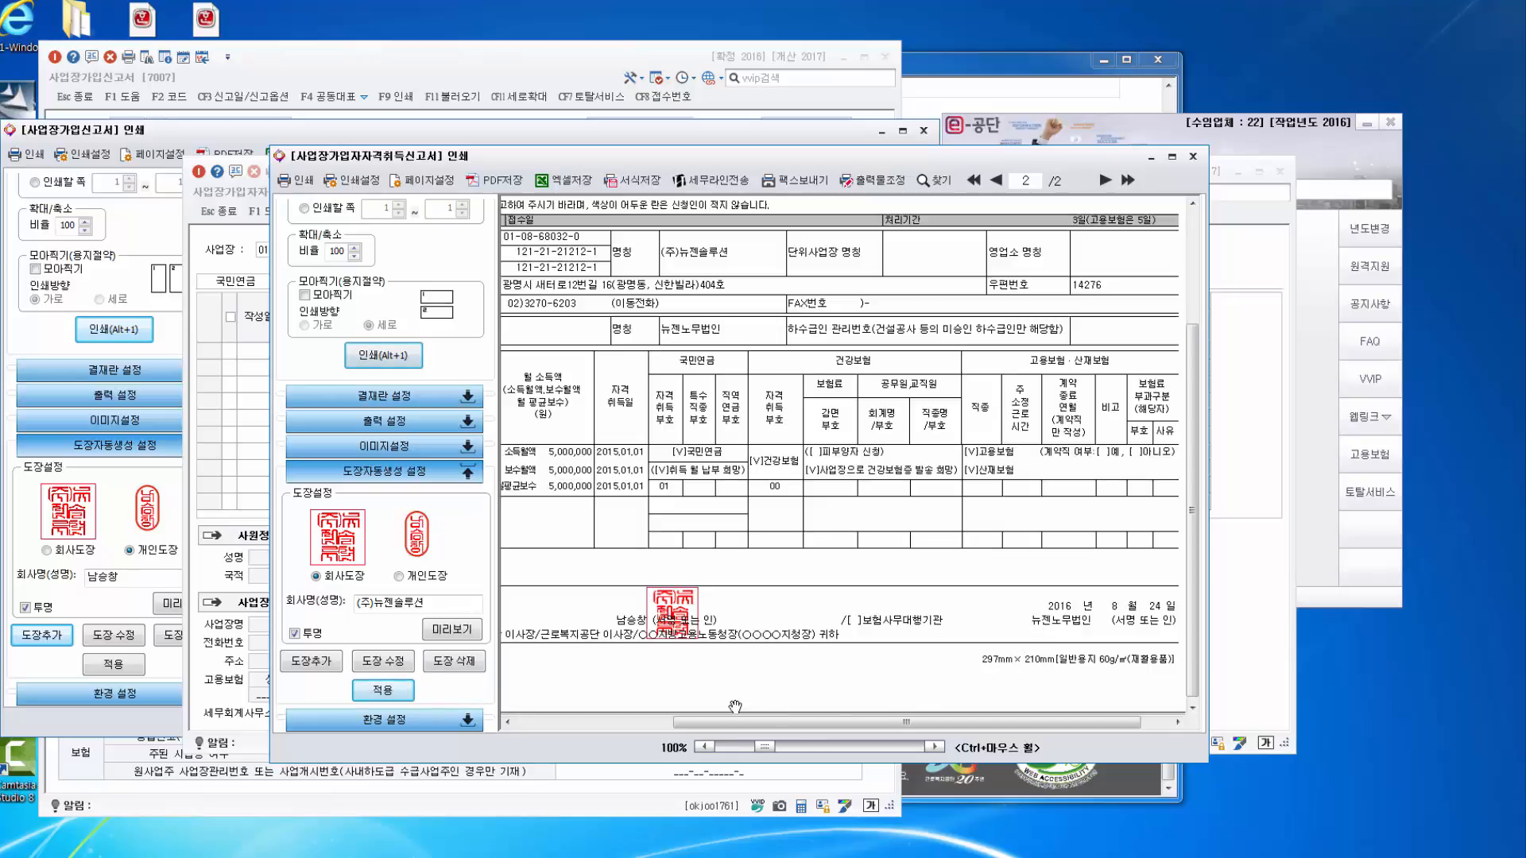
# Replace the company stamp with a 개인도장 in the representative's name, preview it and apply.
pyautogui.click(399, 578)
pyautogui.moveTo(446, 604); pyautogui.dragTo(291, 611)
pyautogui.press('BackSpace')
pyautogui.press('Hangul_Hanja')
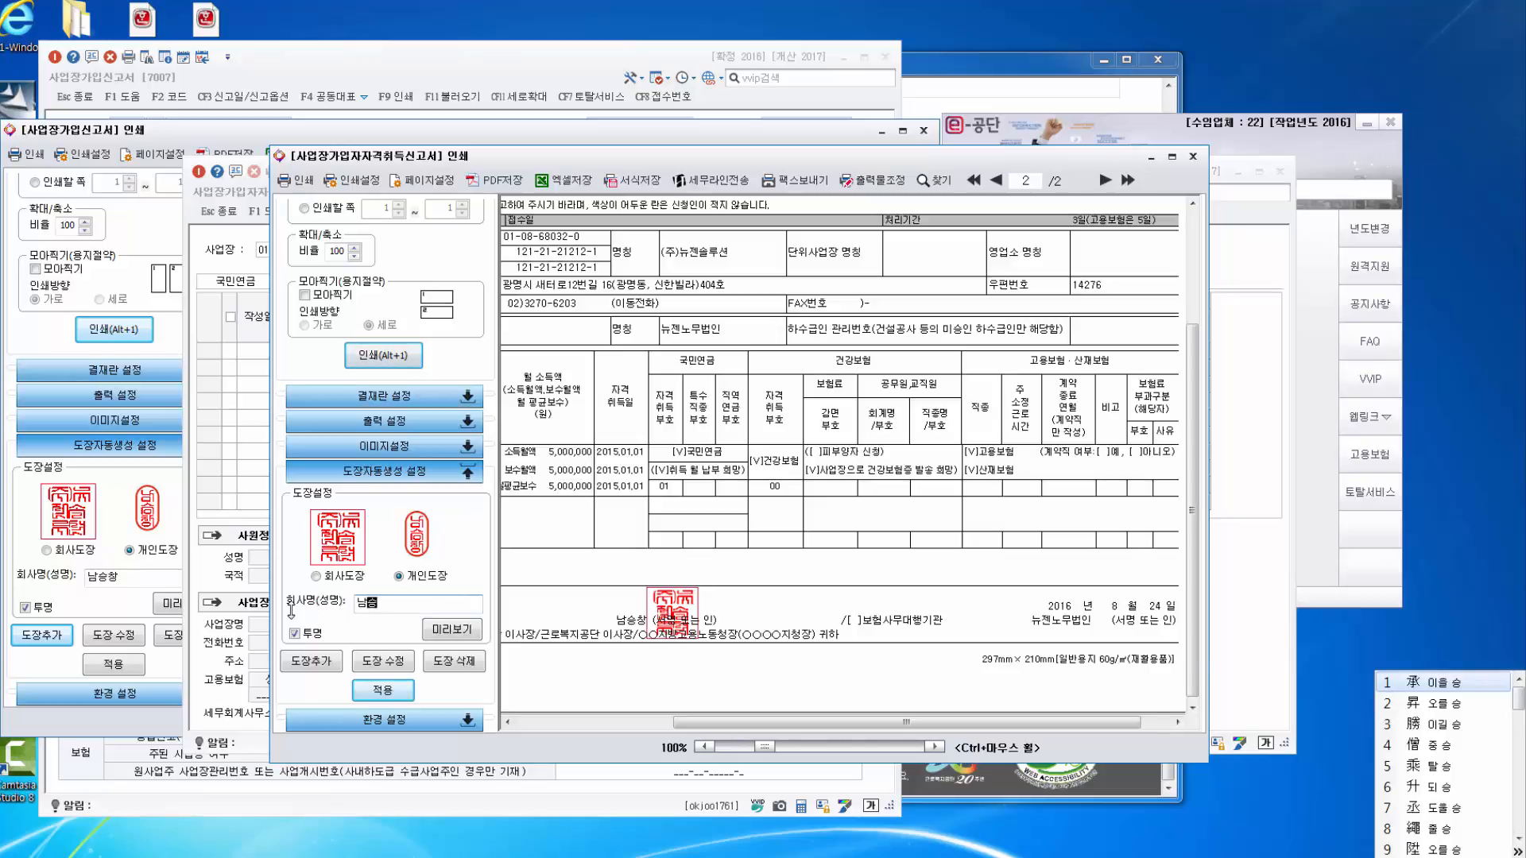
pyautogui.click(425, 602)
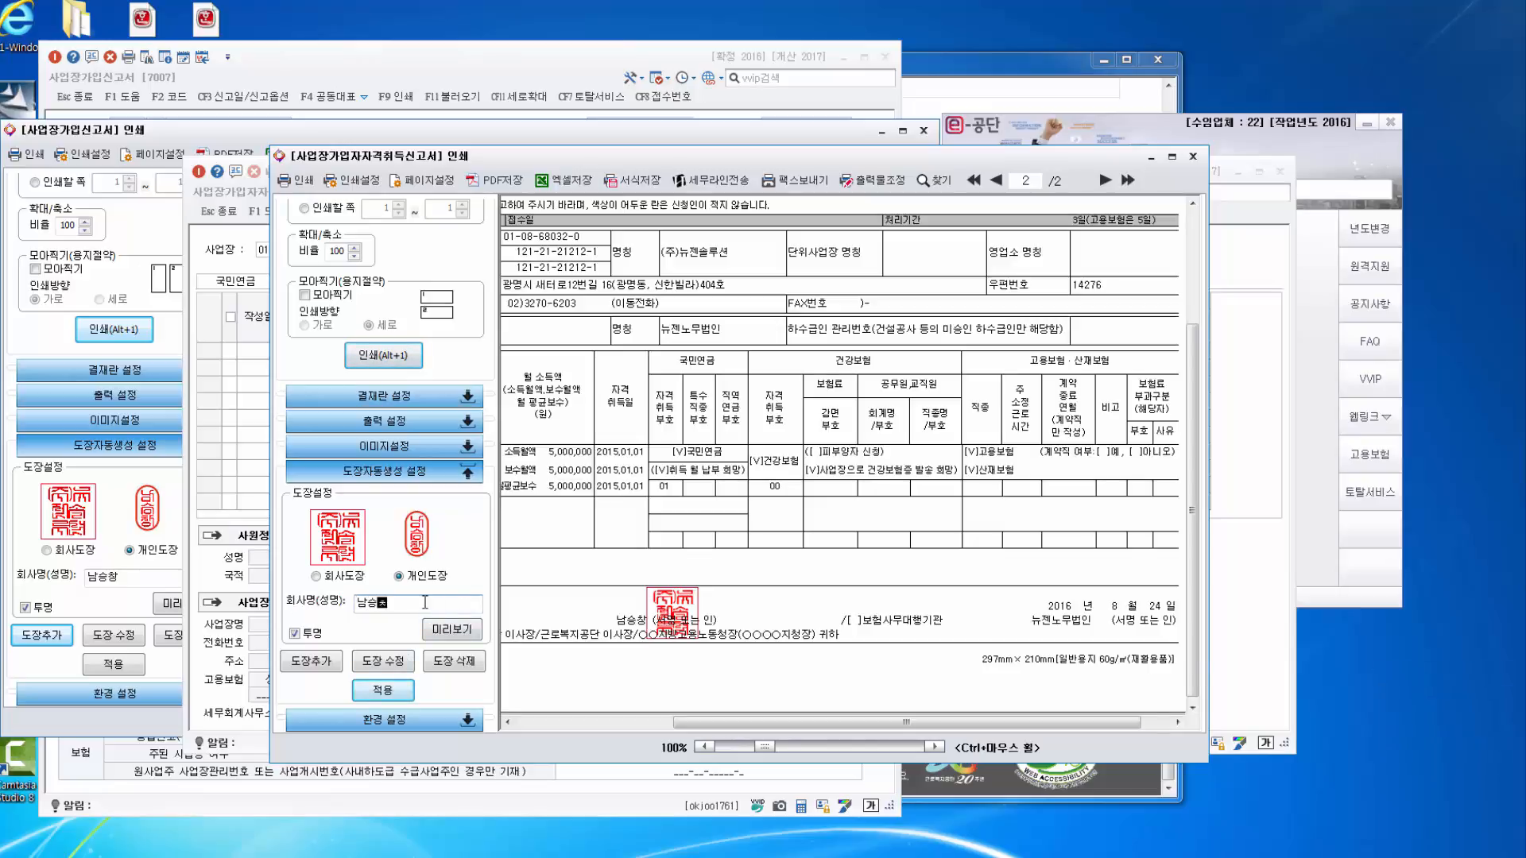
pyautogui.click(456, 631)
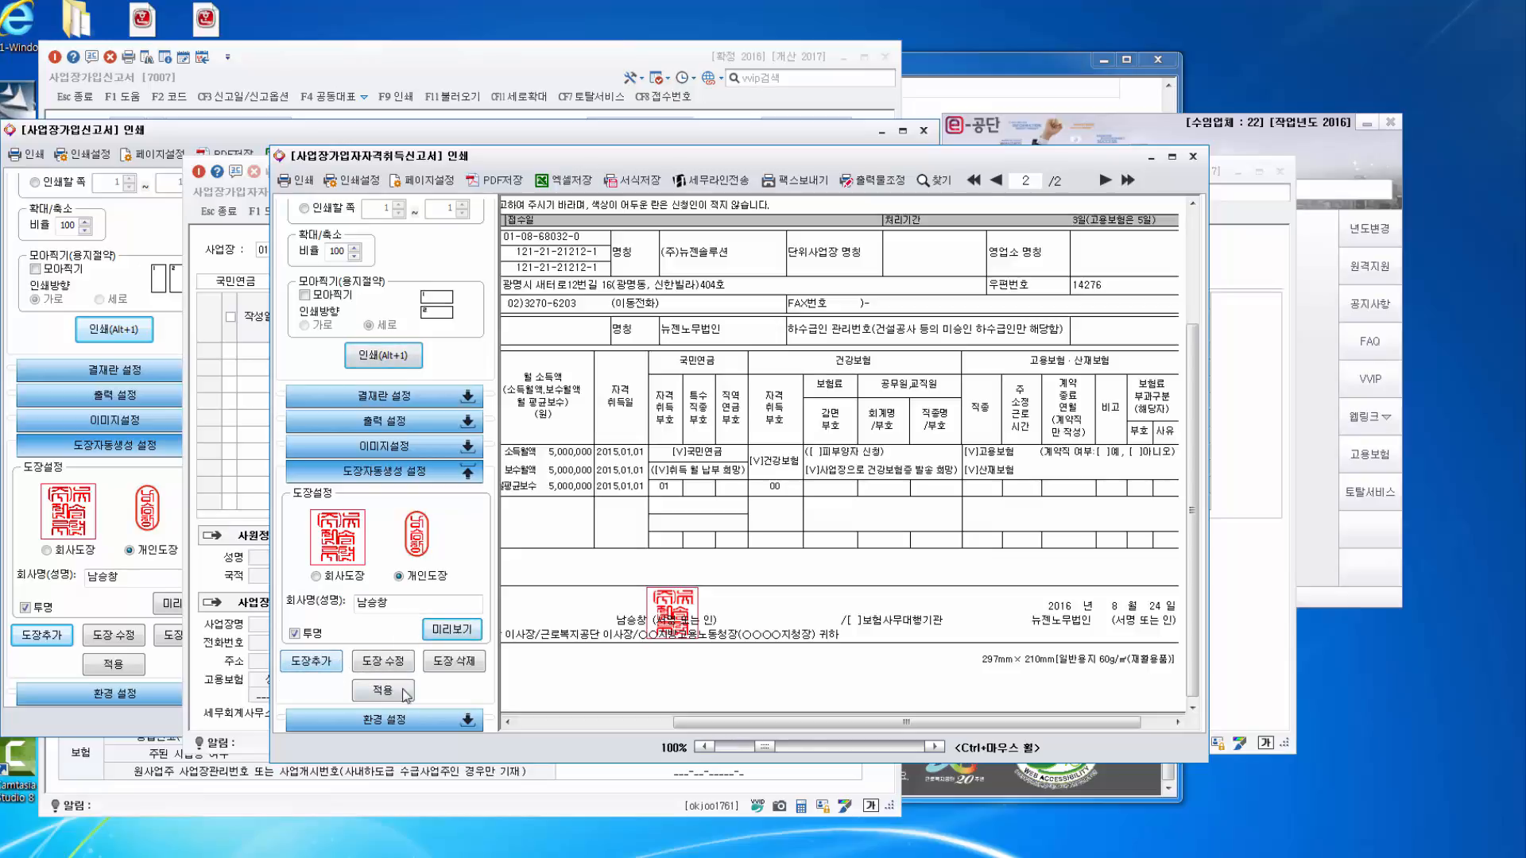
pyautogui.click(465, 664)
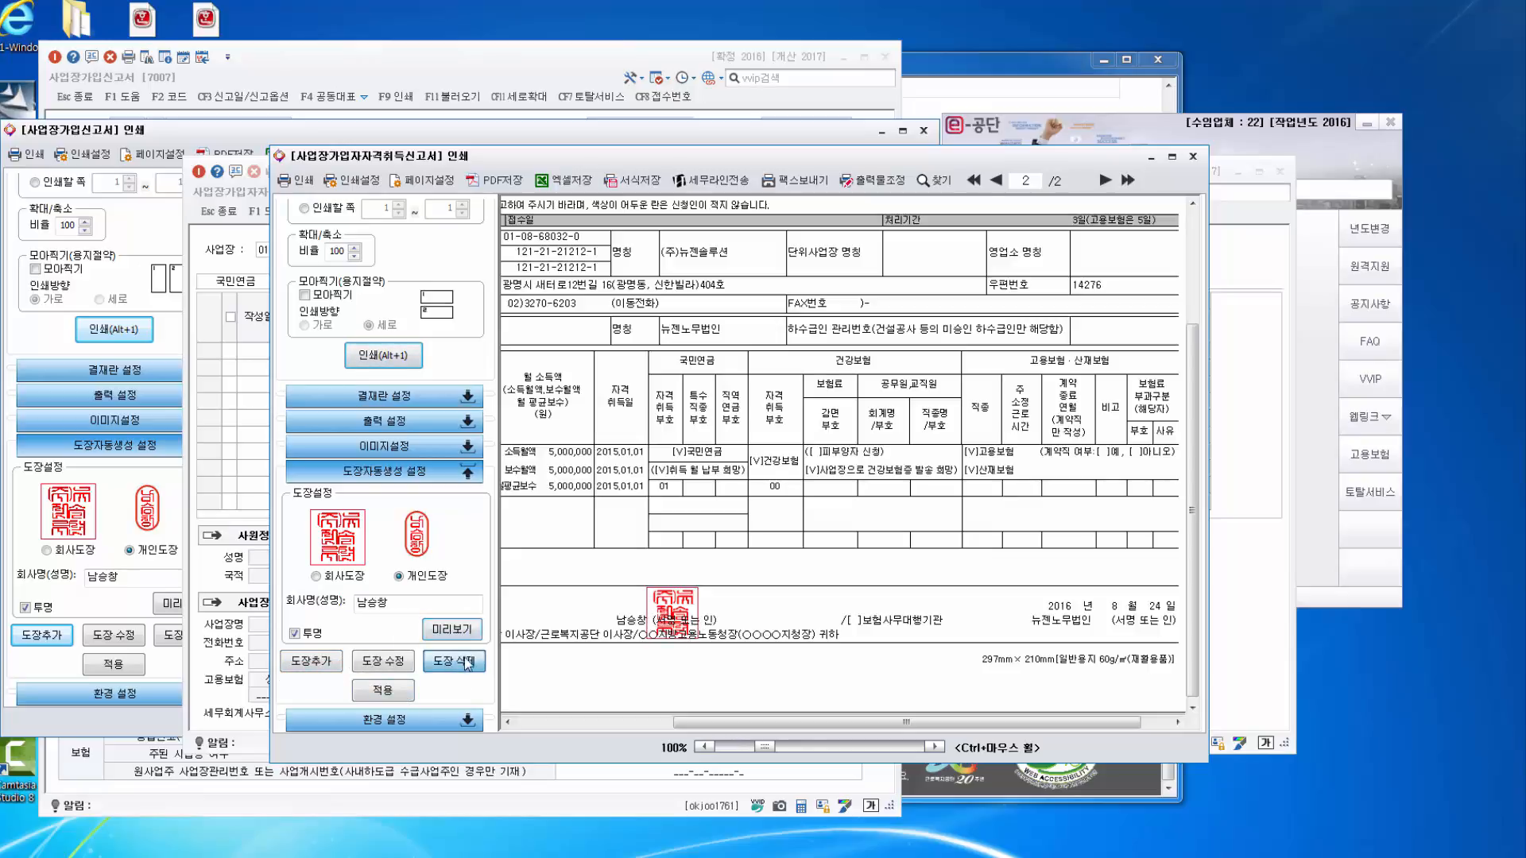
# Review the stamped acquisition report, then bring the 사업장가입신고서 preview to the front.
pyautogui.moveTo(763, 724); pyautogui.dragTo(903, 724)
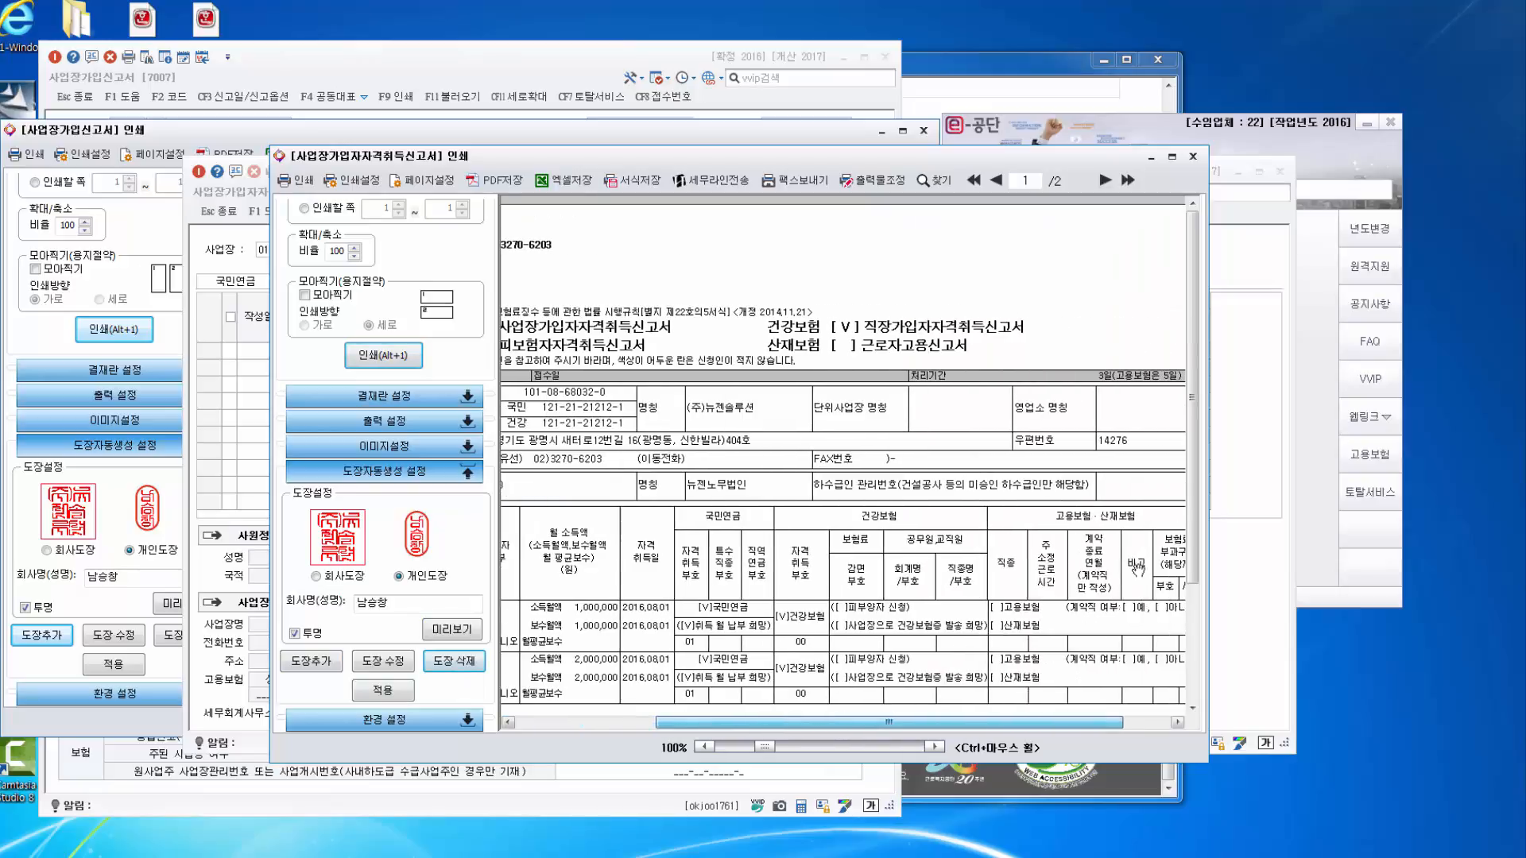
pyautogui.moveTo(1194, 565); pyautogui.dragTo(1196, 700)
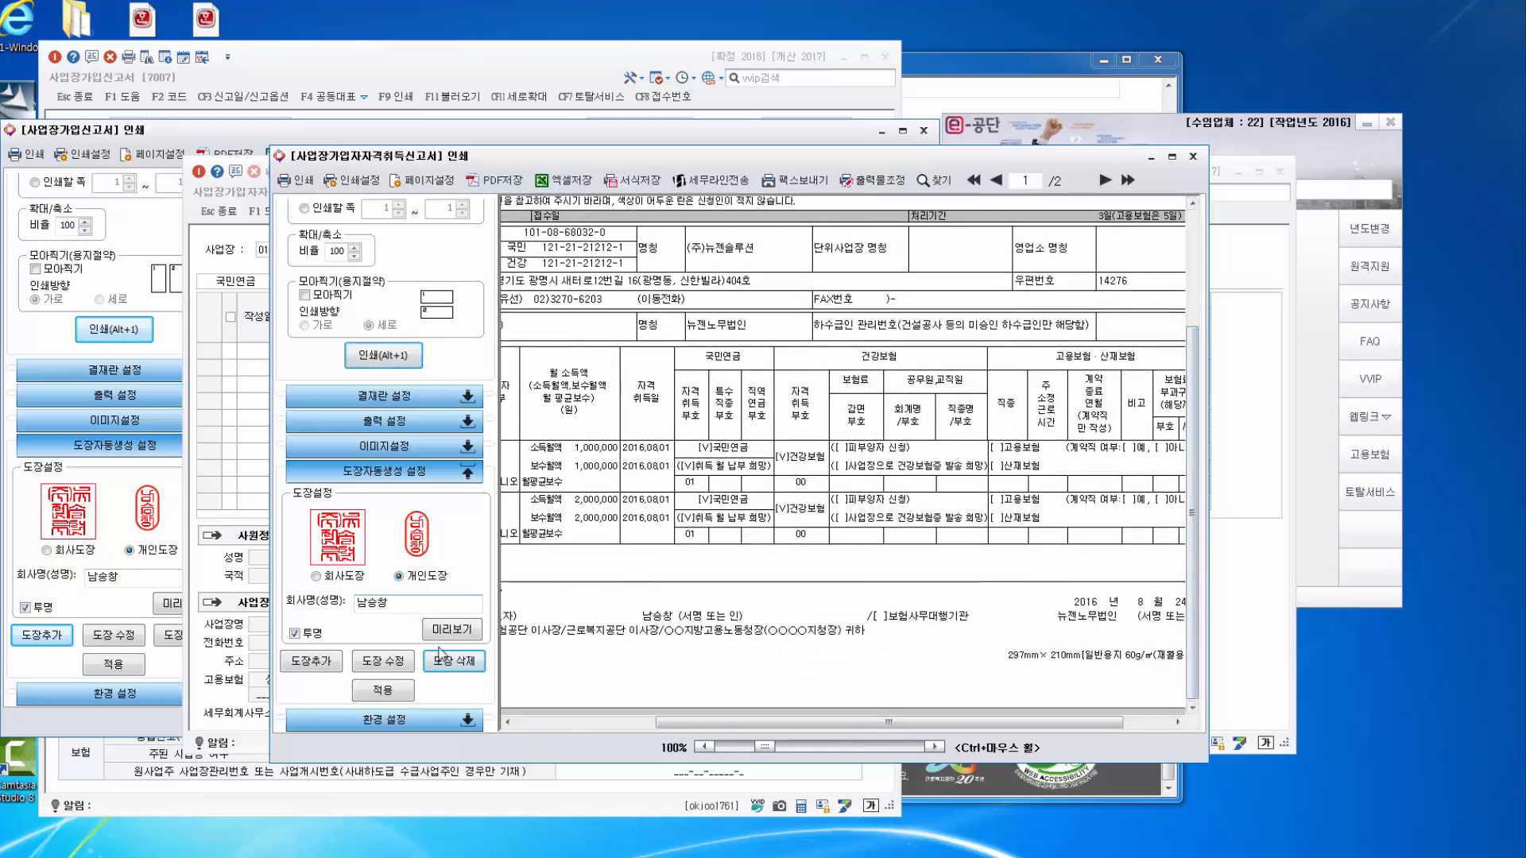
pyautogui.click(393, 663)
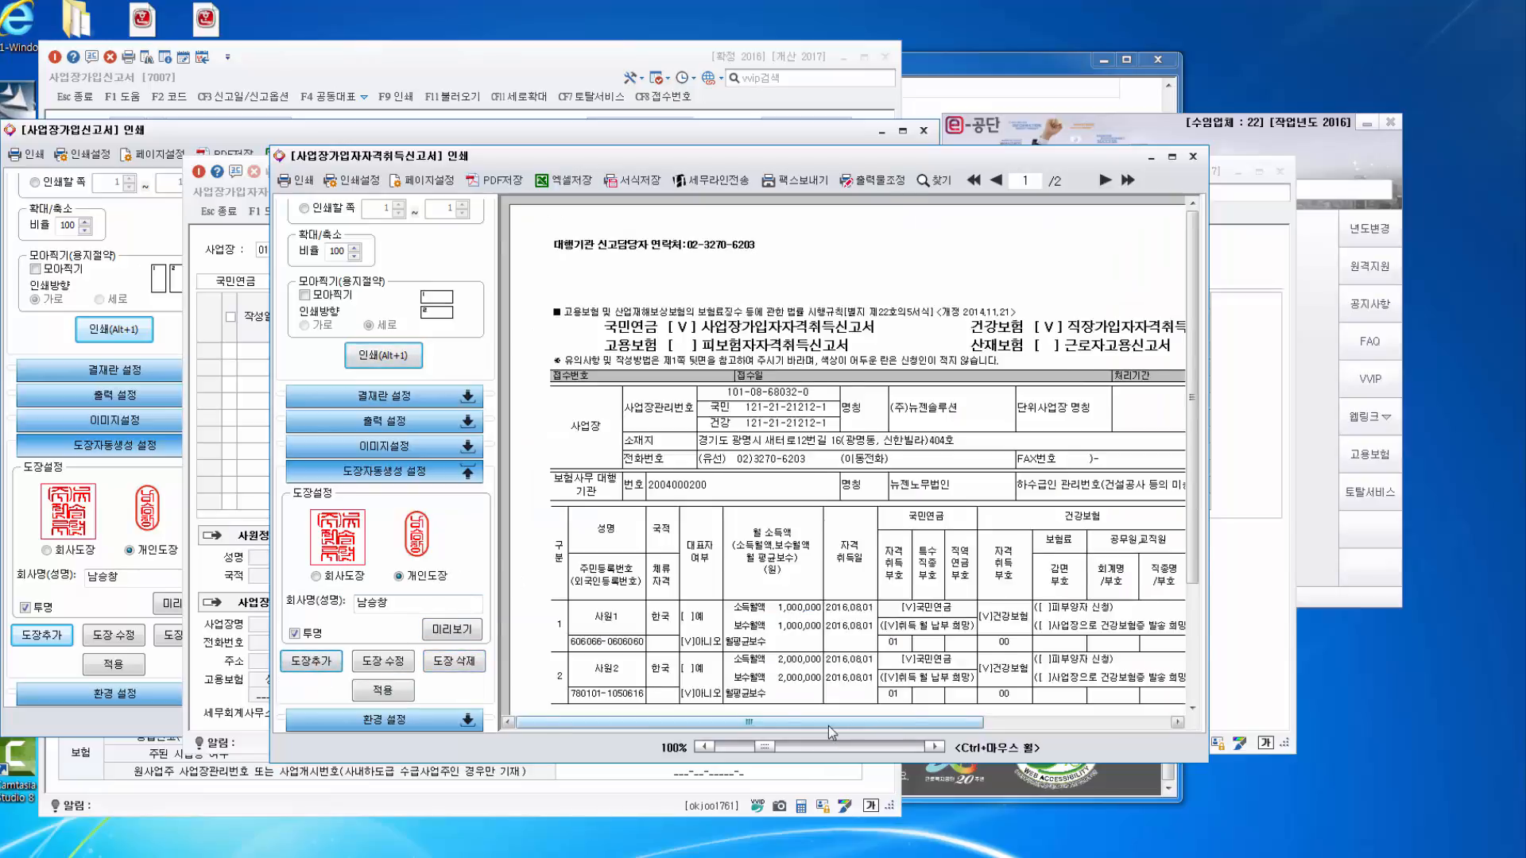
pyautogui.scroll(-3, 1193, 541)
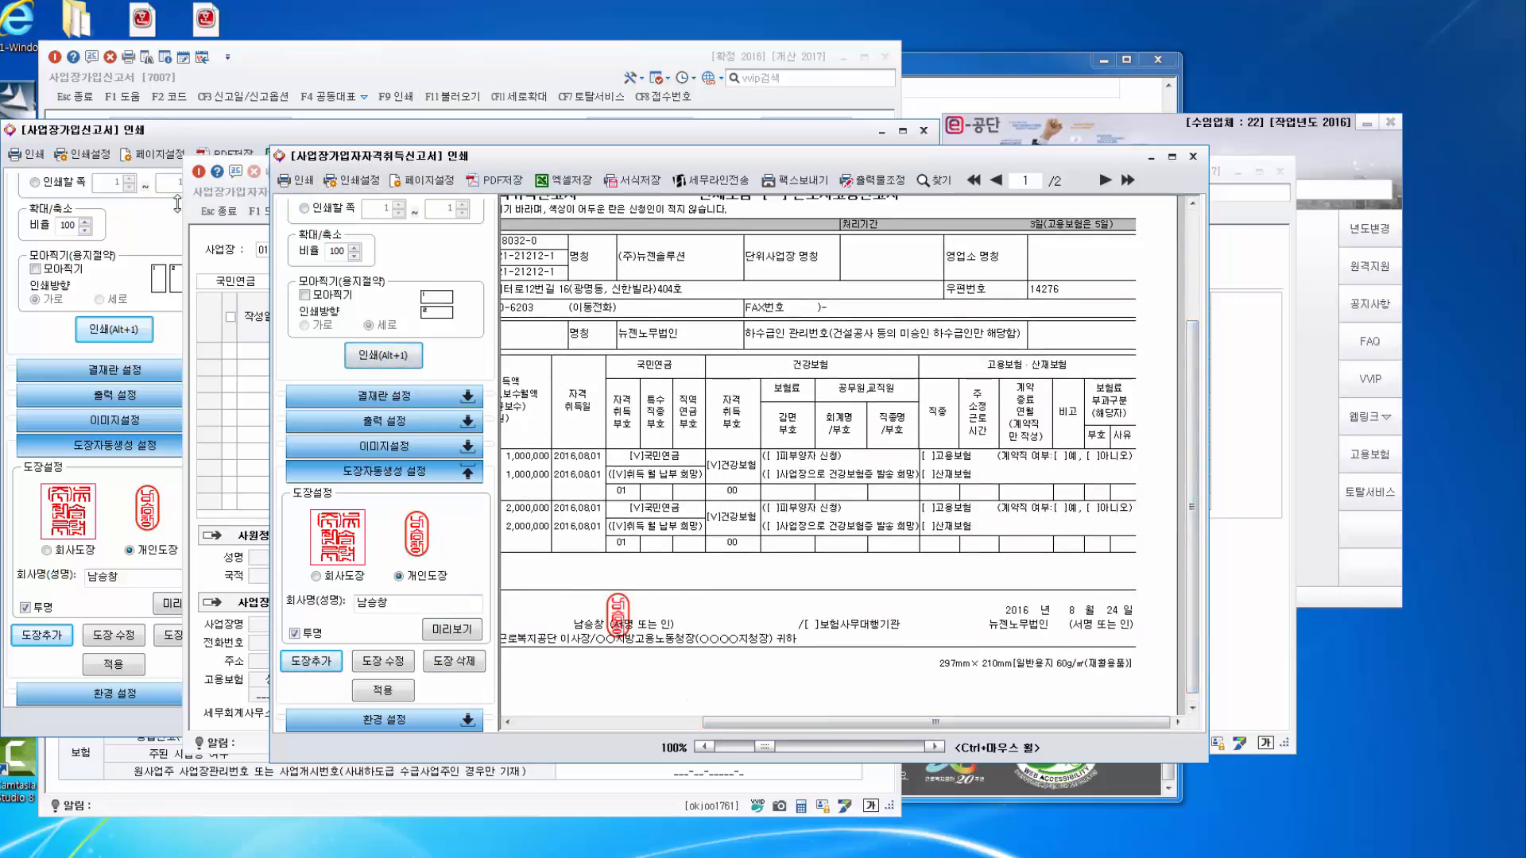
pyautogui.click(140, 231)
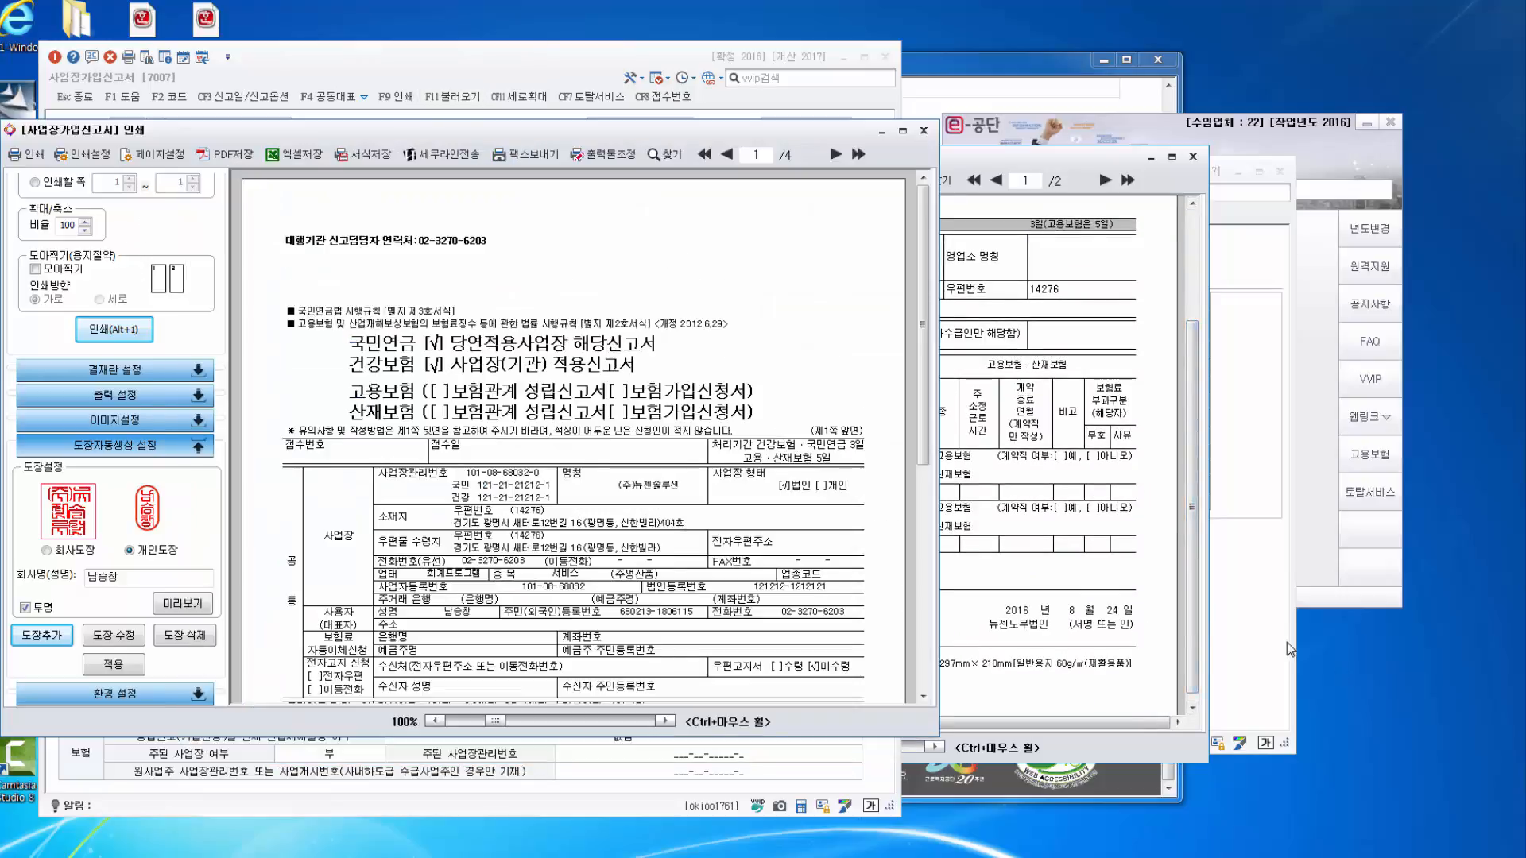
pyautogui.click(946, 583)
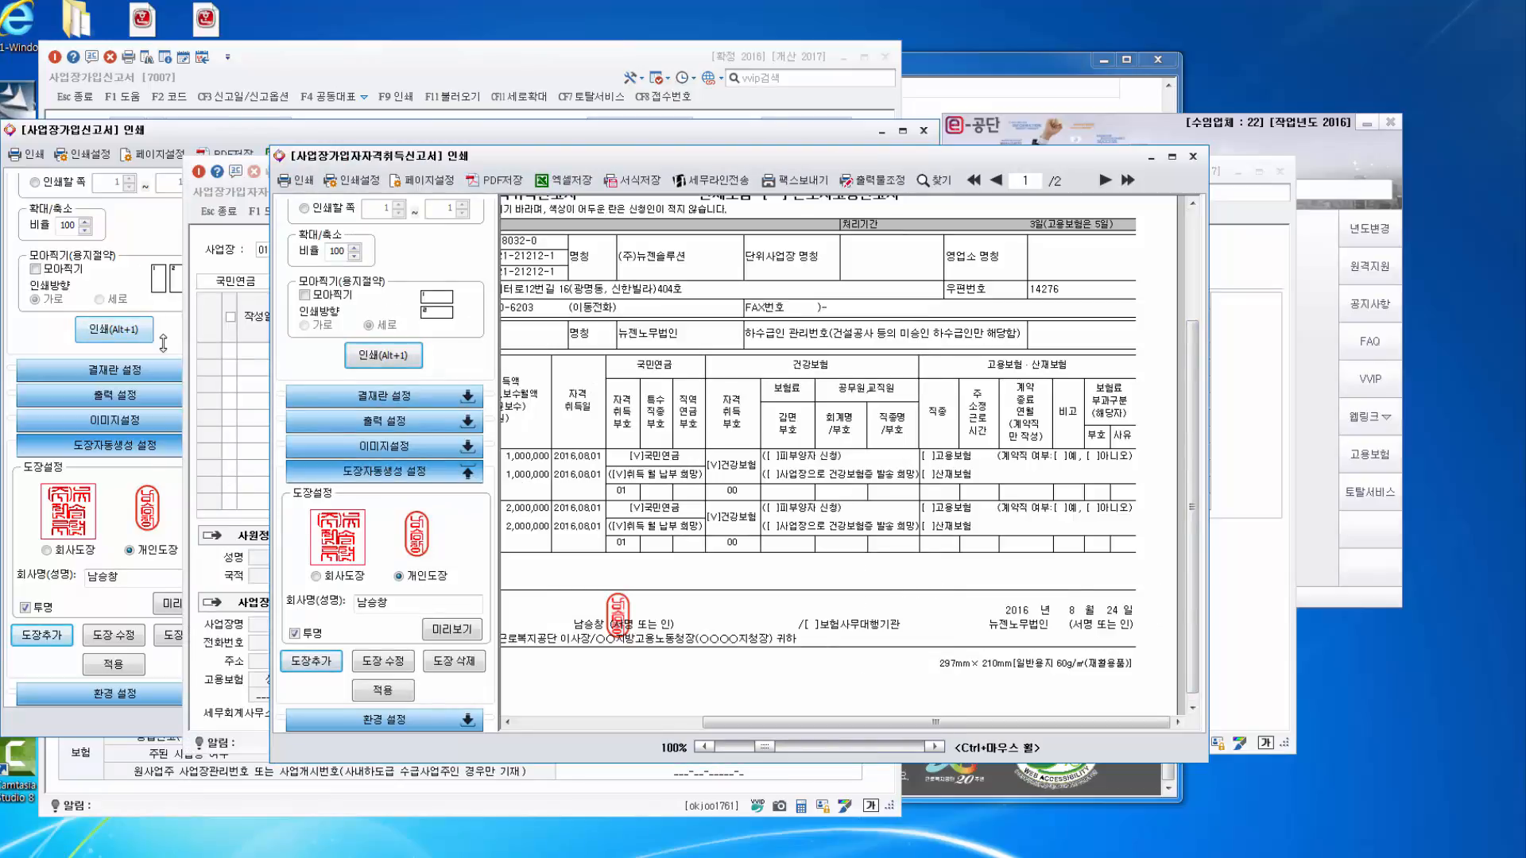
pyautogui.click(161, 343)
pyautogui.click(1165, 556)
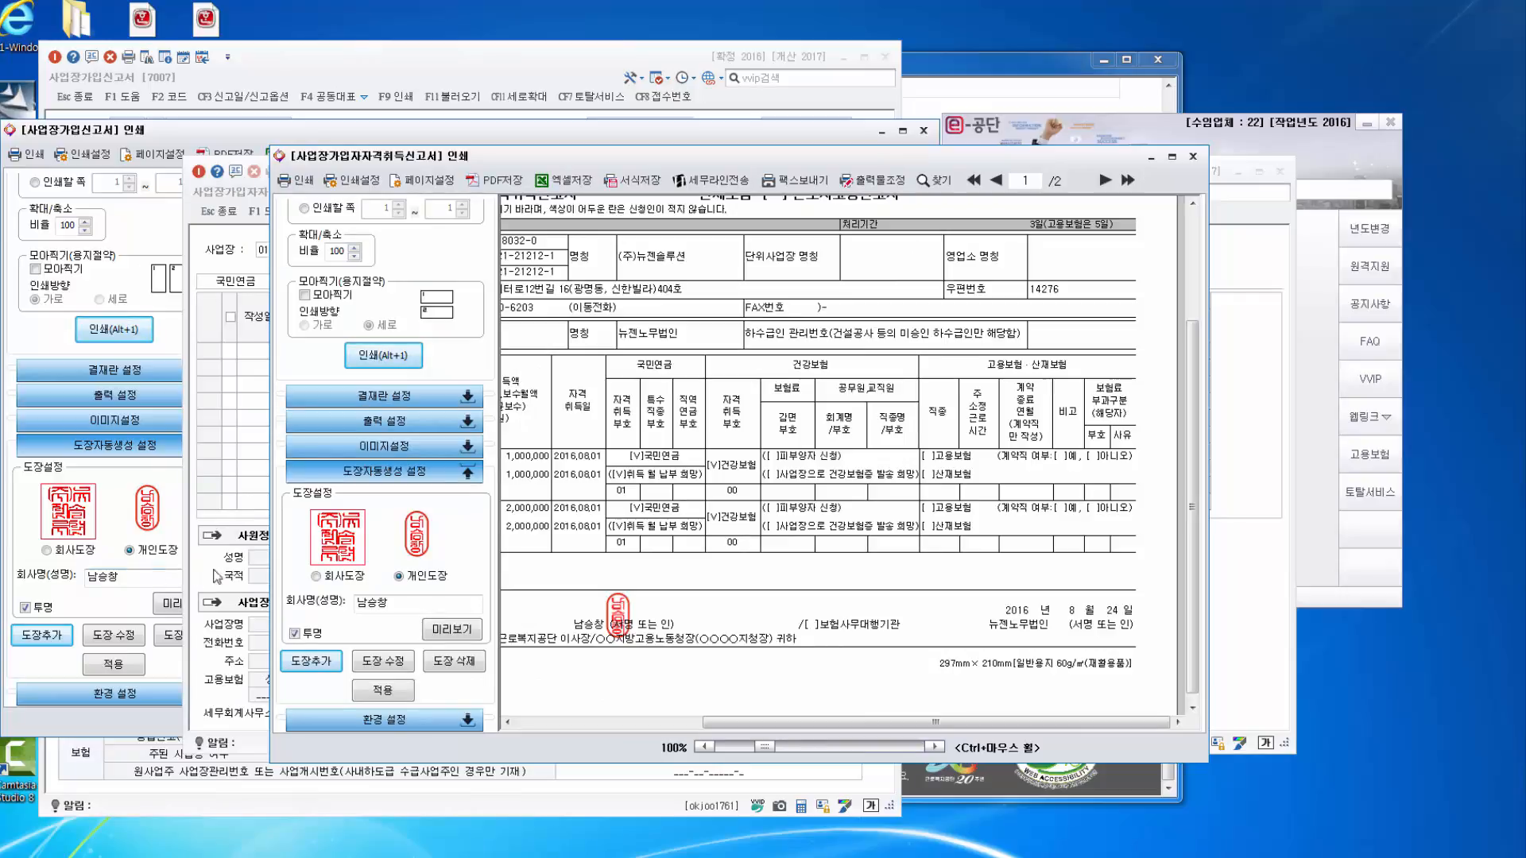
pyautogui.click(262, 135)
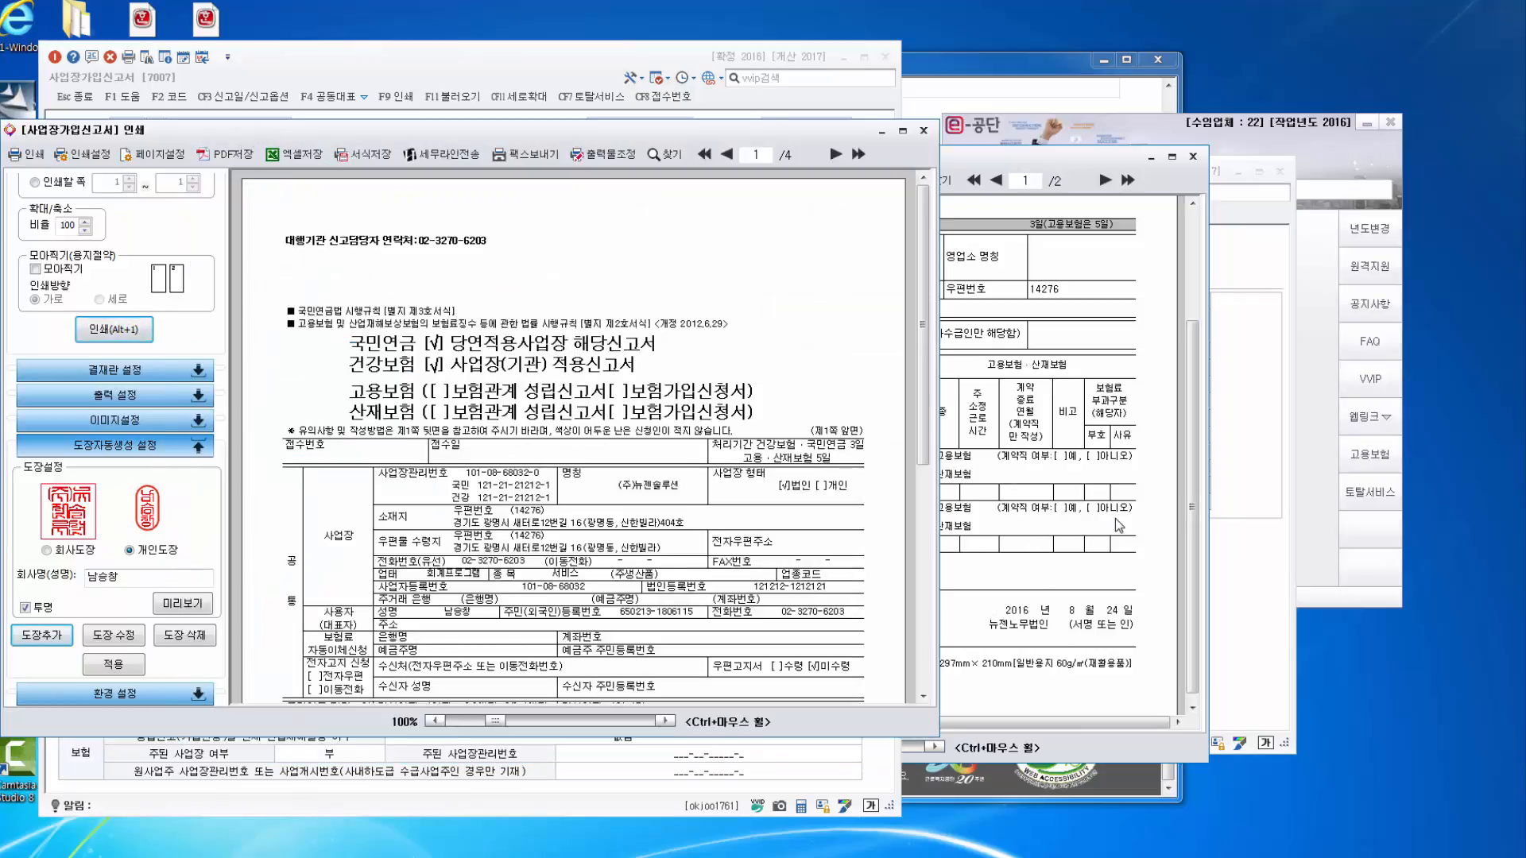